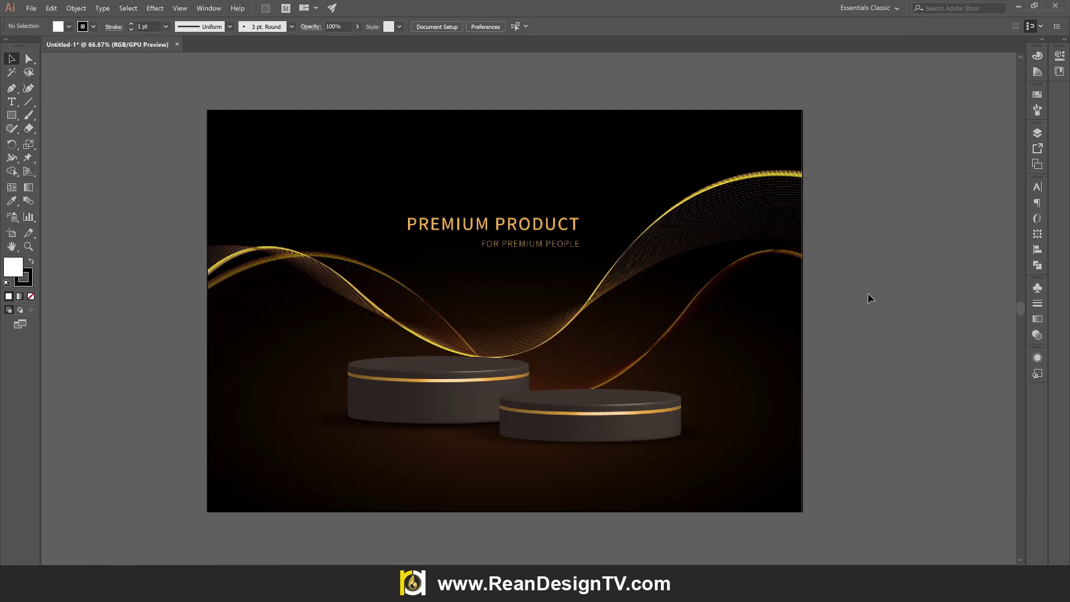
- Add a new layer and rename the original layer 'Sample'
click(597, 333)
click(865, 237)
click(1037, 133)
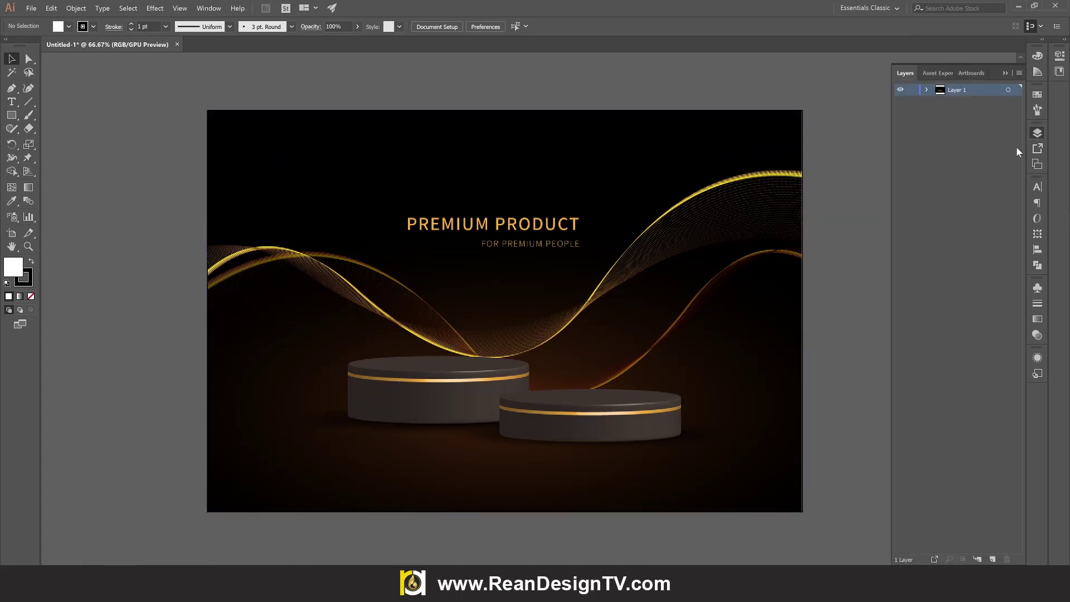
click(992, 561)
click(956, 105)
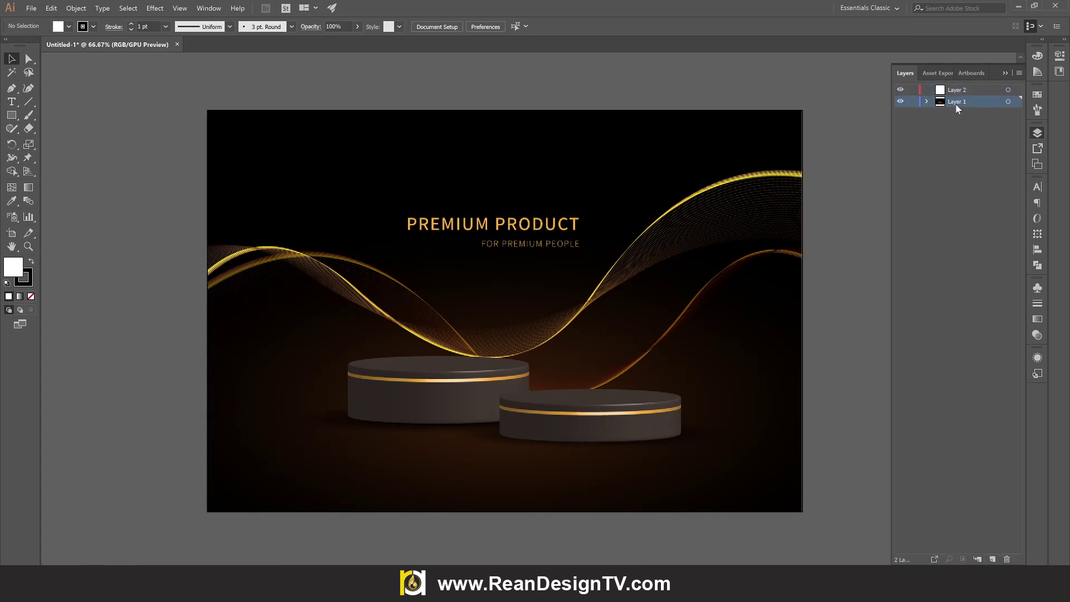
double_click(956, 103)
text(Sample)
key(Return)
- Rename Layer 2 'Artwork', float the Layers panel and hide the Sample layer
click(899, 104)
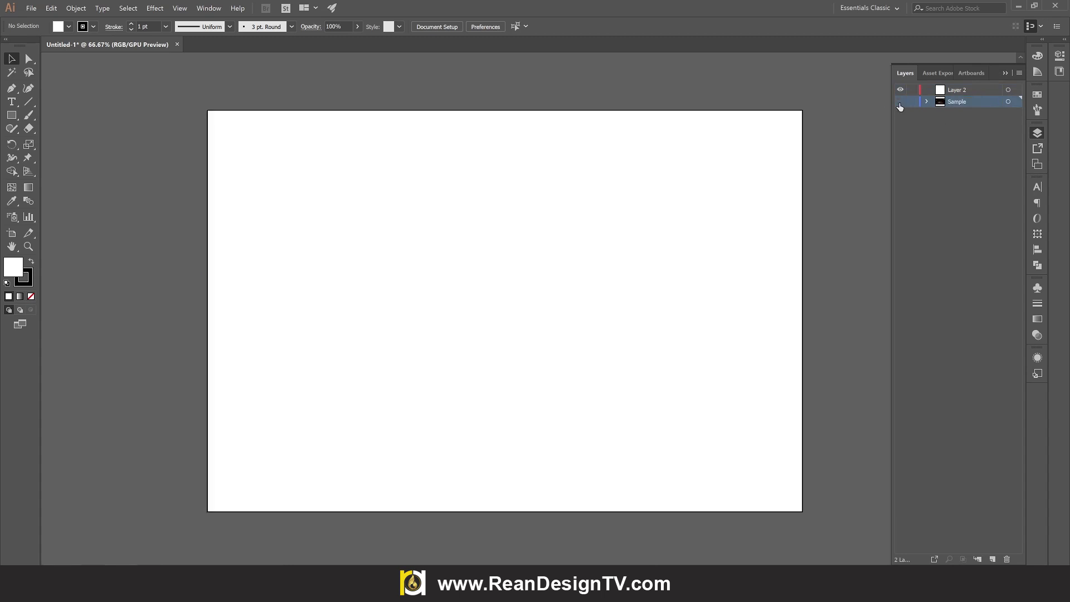
click(900, 103)
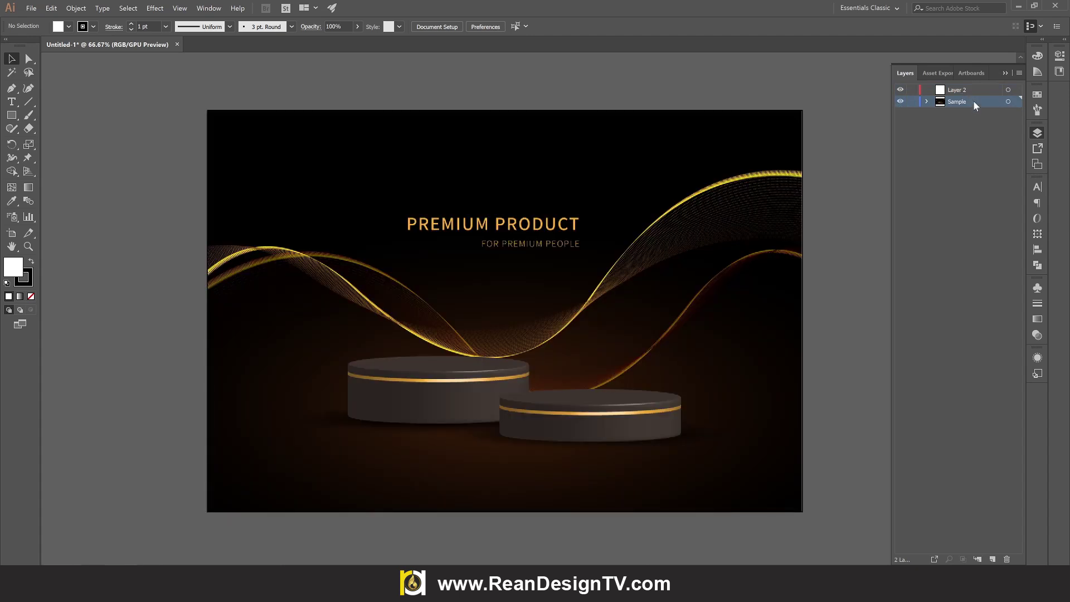
click(953, 90)
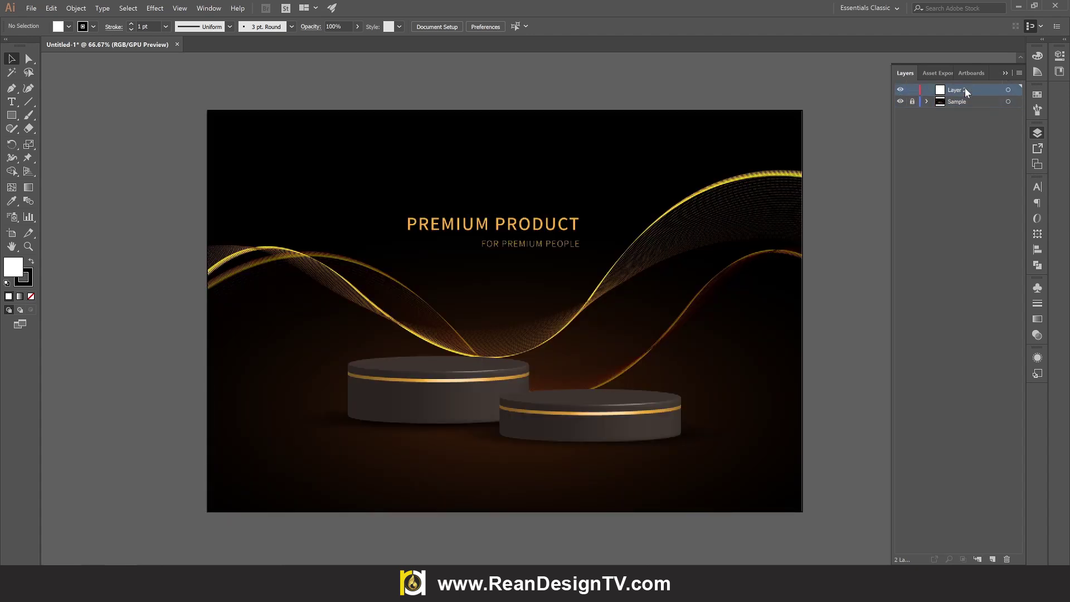
double_click(959, 90)
text(Artwork)
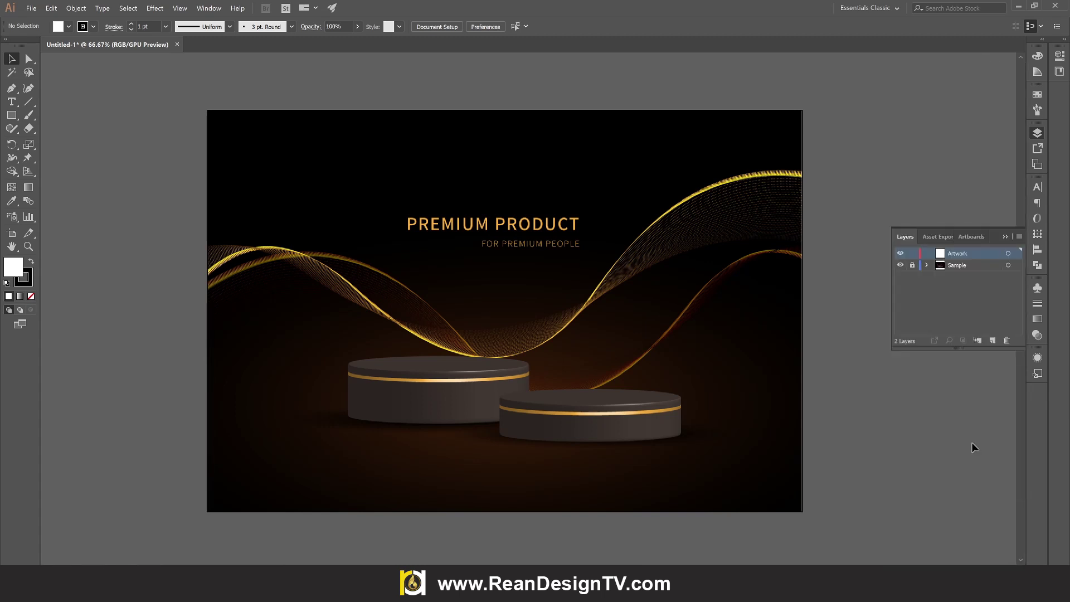
drag(993, 63, 968, 358)
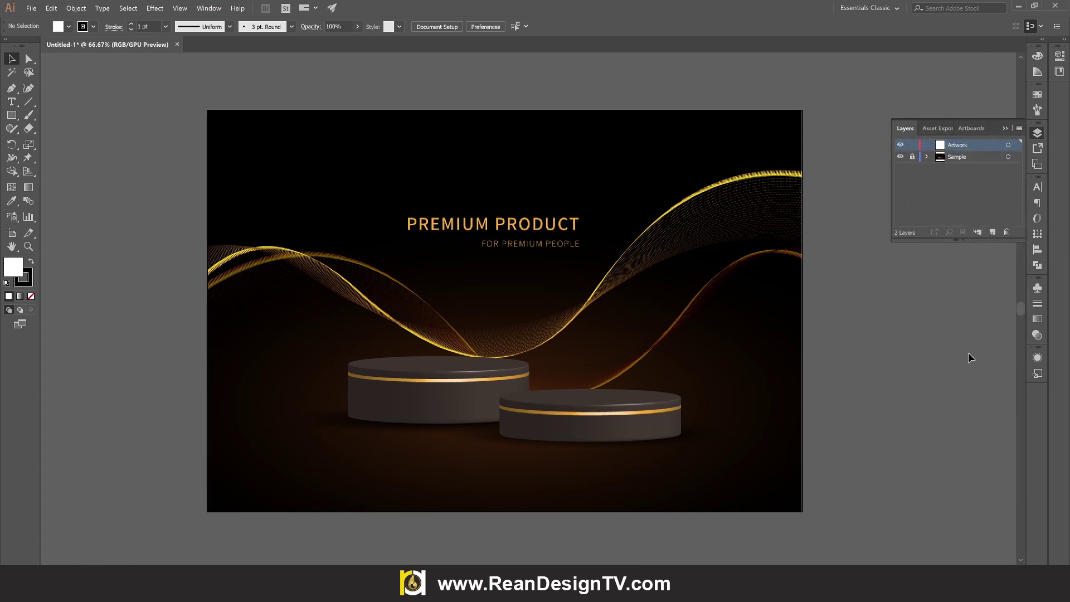
click(899, 157)
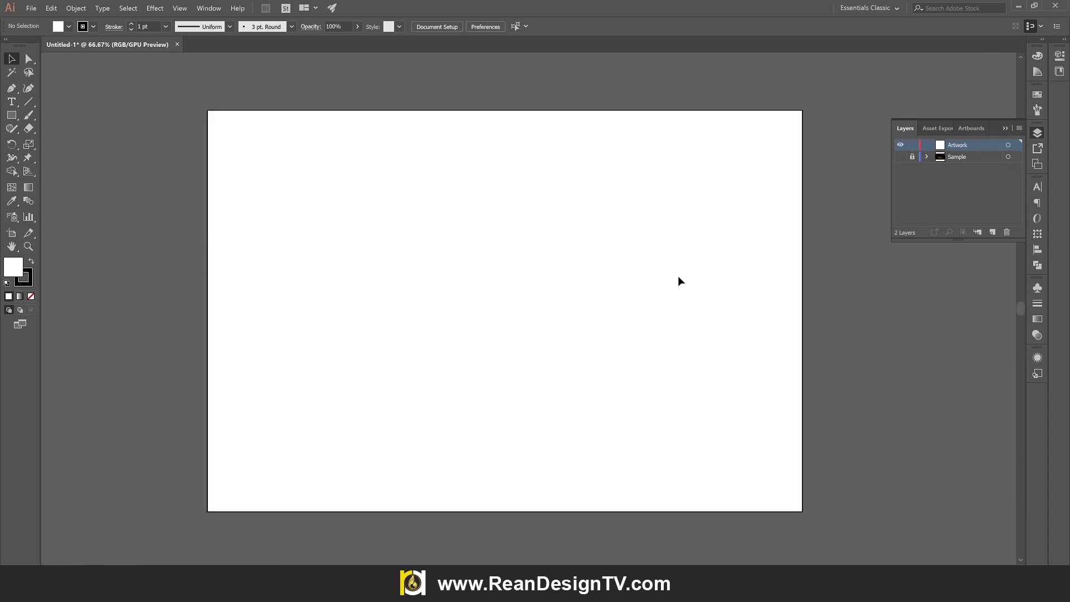
- Draw a 1600 × 1080 px rectangle covering the whole artboard
click(12, 115)
drag(208, 110, 800, 510)
click(6, 56)
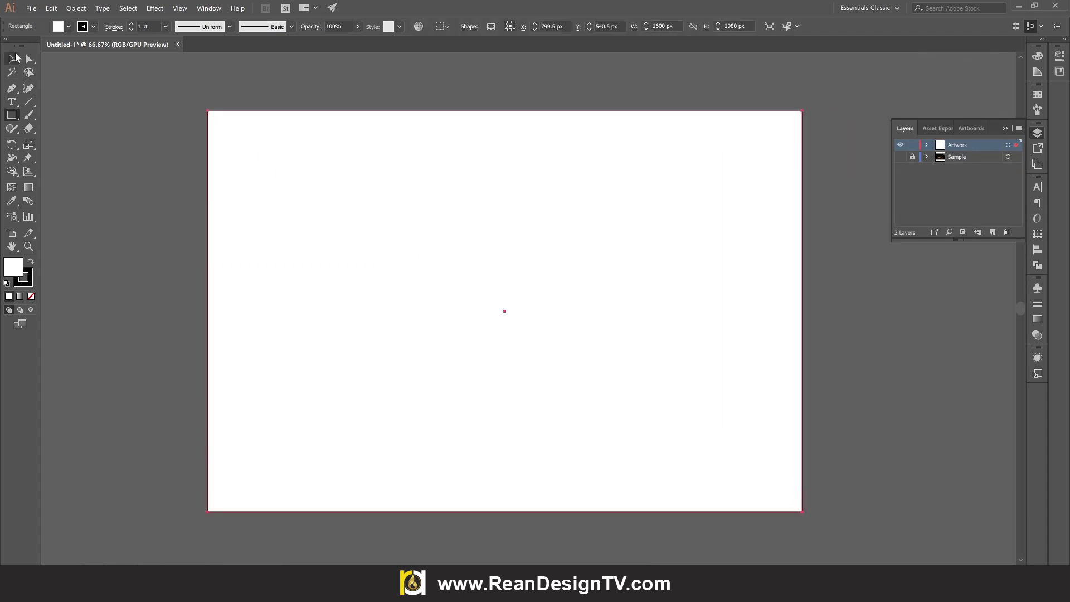
click(660, 26)
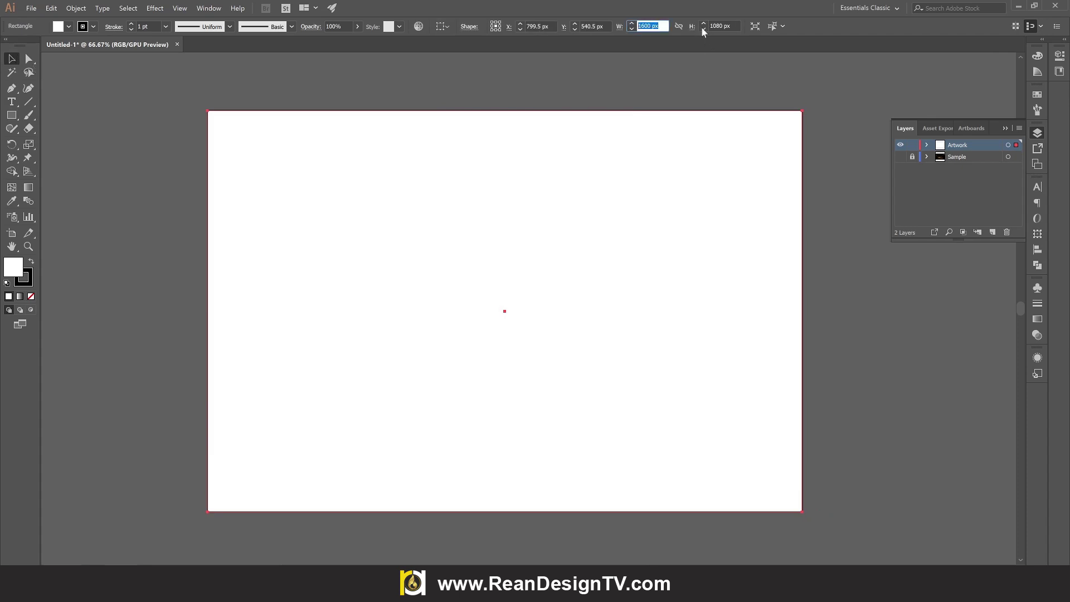
click(734, 26)
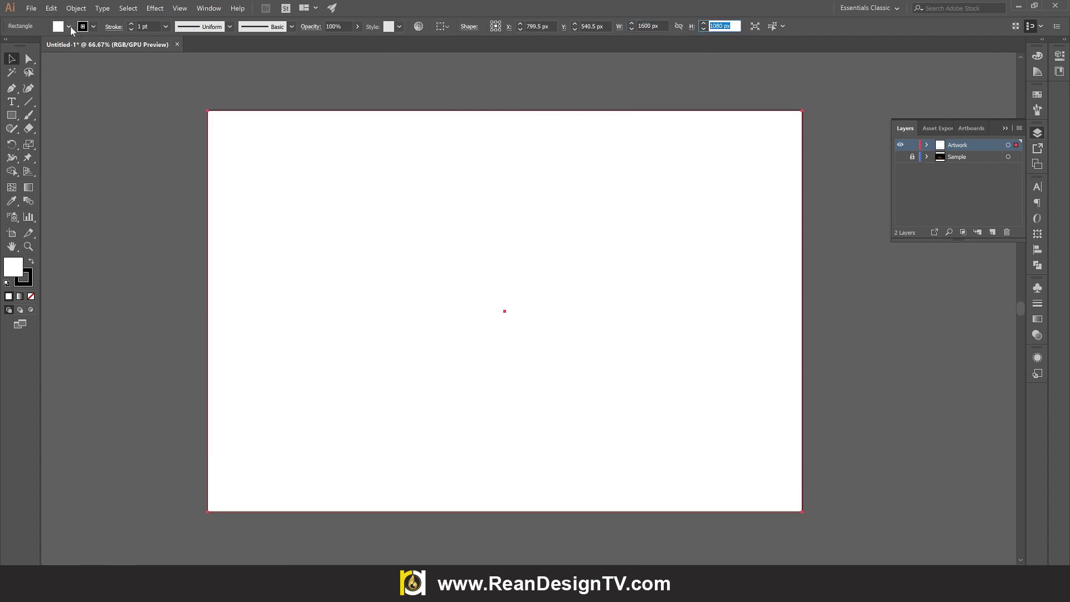
- Remove the rectangle's stroke and fill it with the white-to-black gradient
click(92, 27)
click(7, 46)
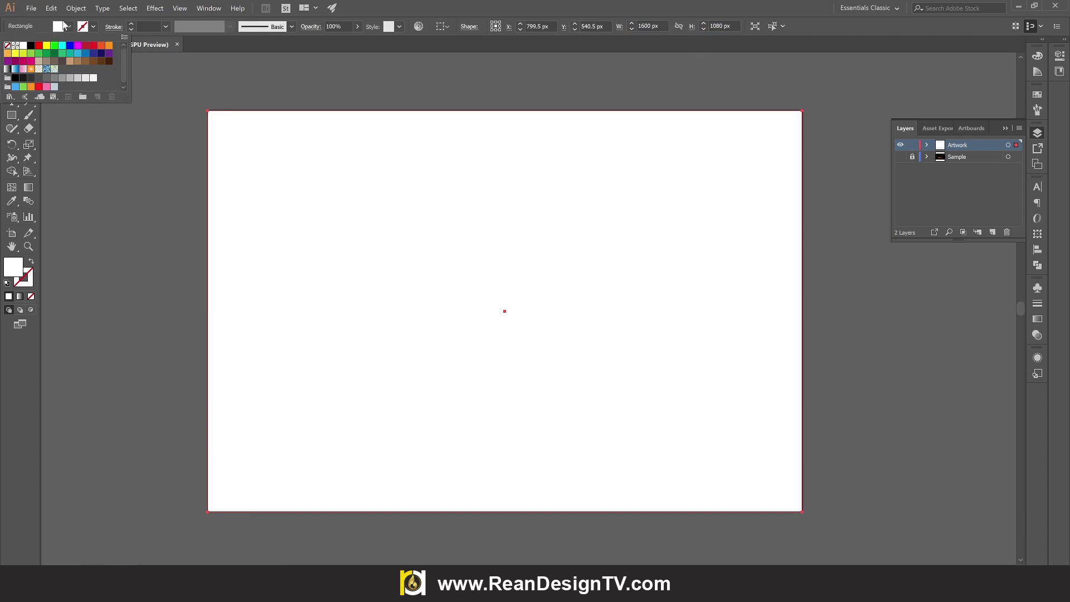
click(7, 70)
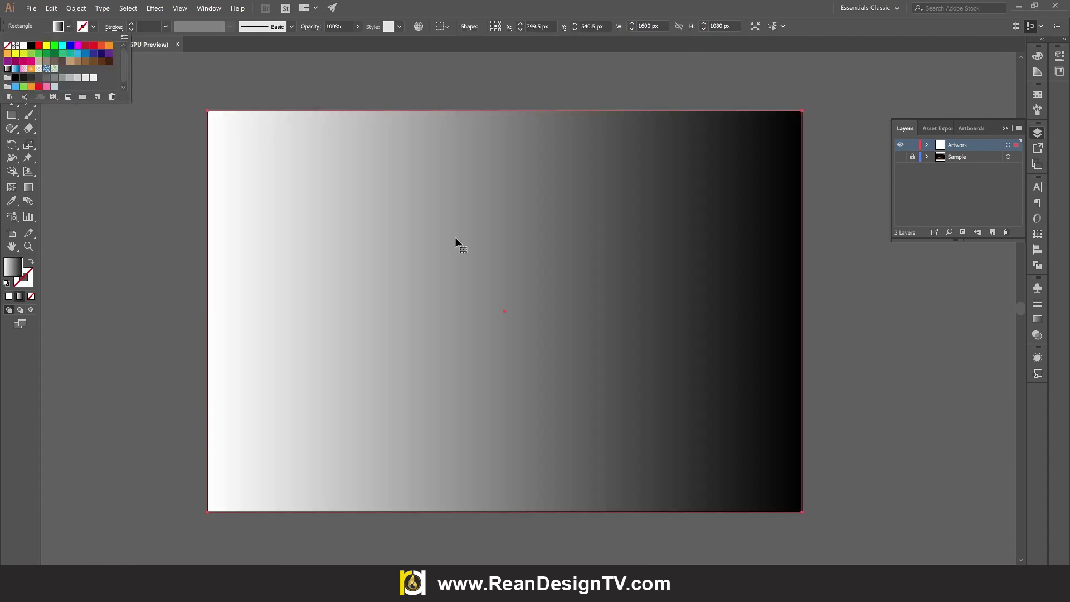
click(837, 316)
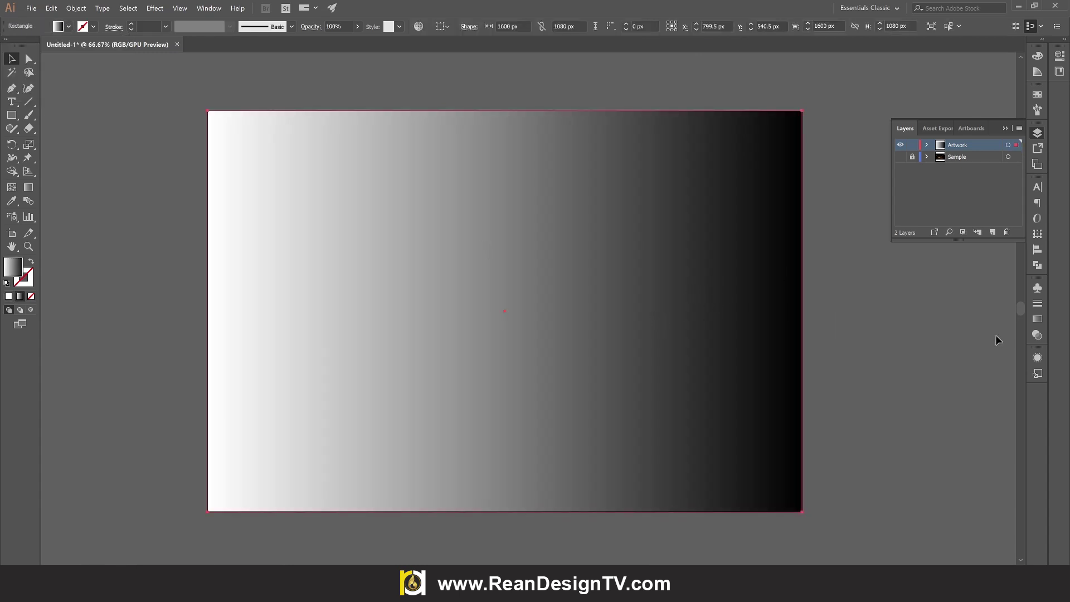
- Make the background gradient radial, with a dark brown centre stop fading to black
click(1038, 320)
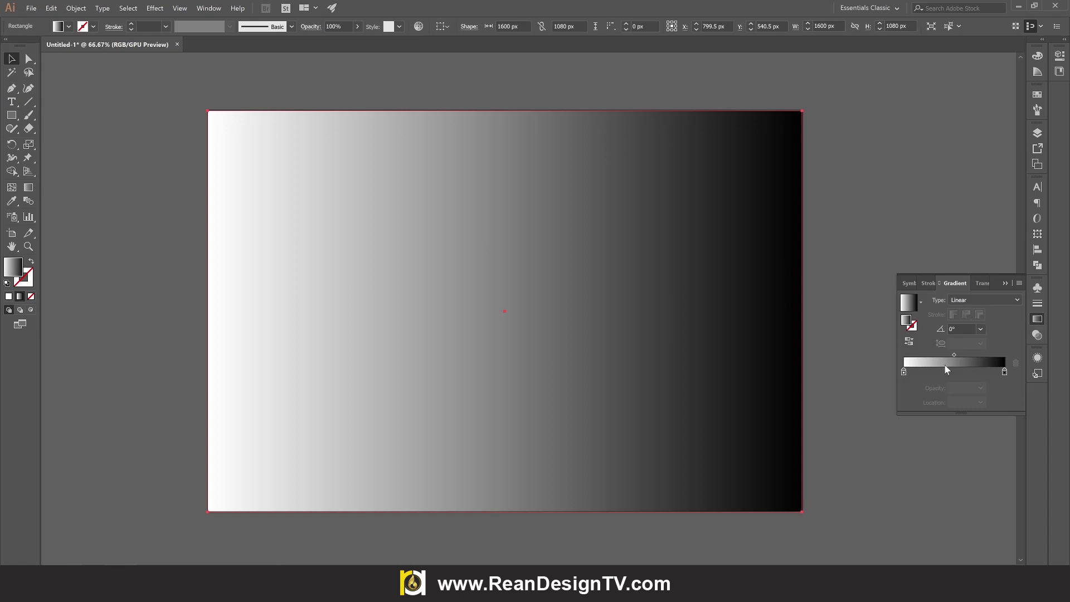
click(1005, 371)
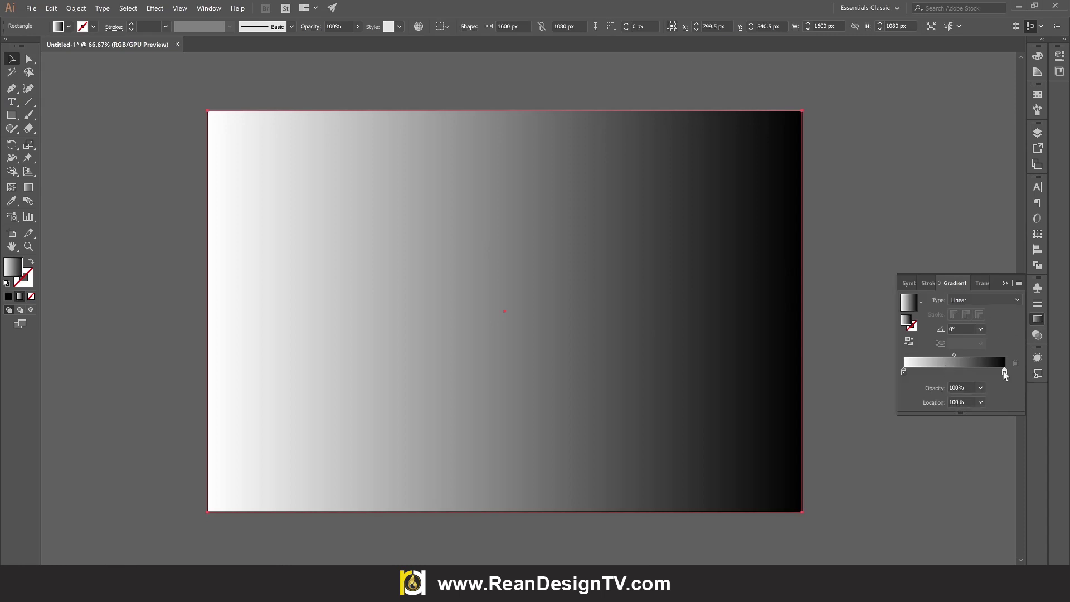
double_click(1005, 371)
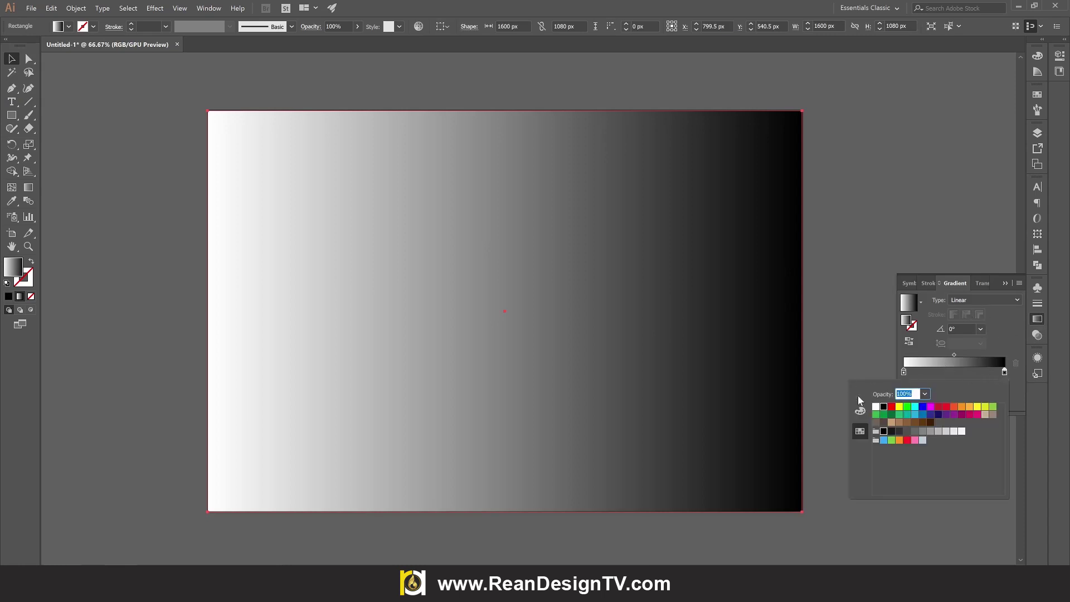
double_click(903, 372)
click(931, 423)
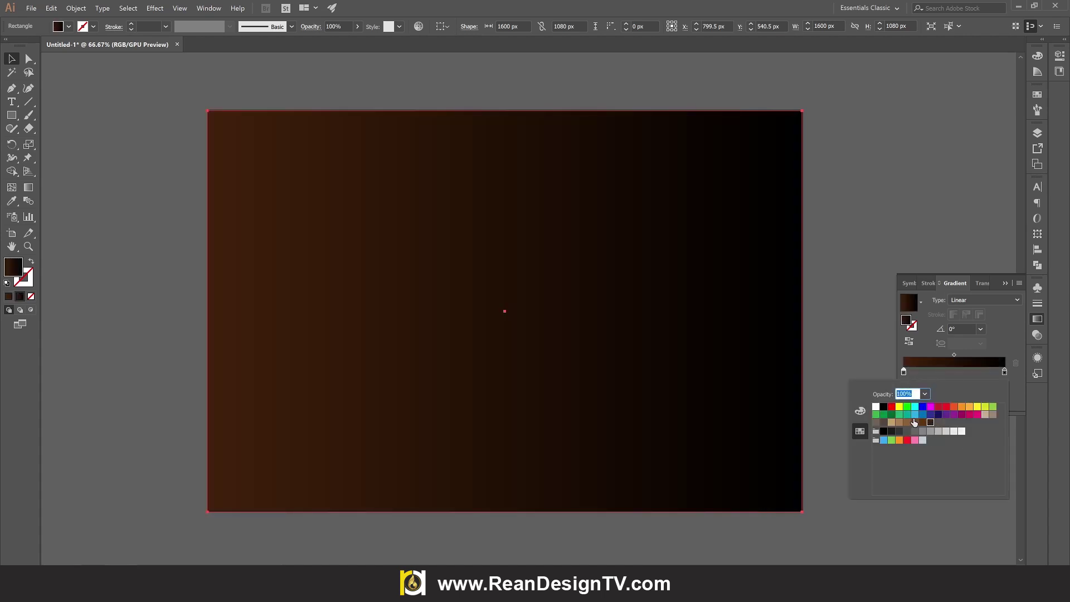
click(965, 302)
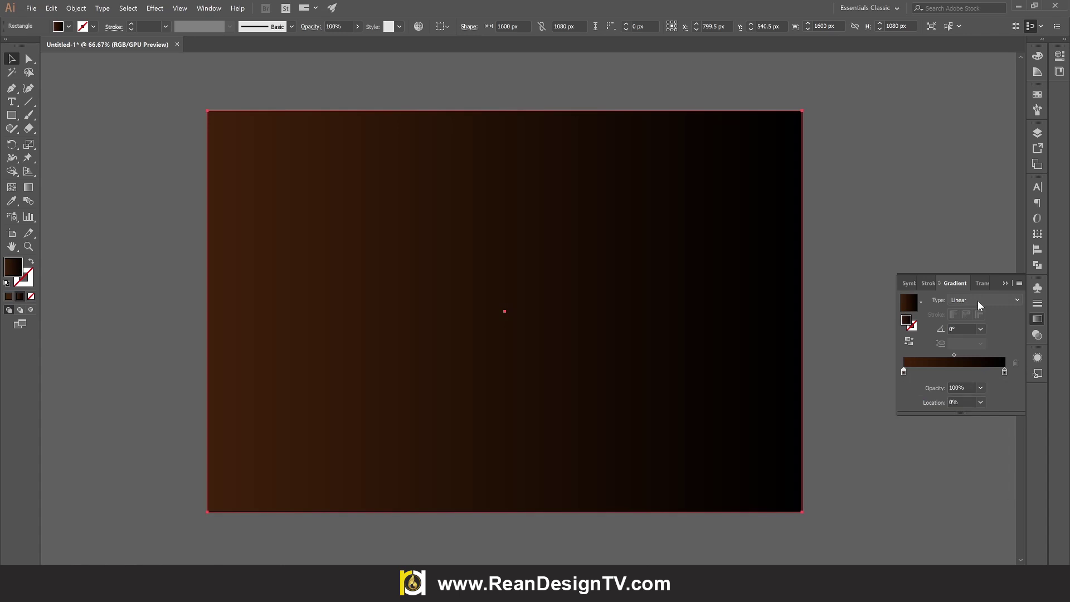
click(970, 324)
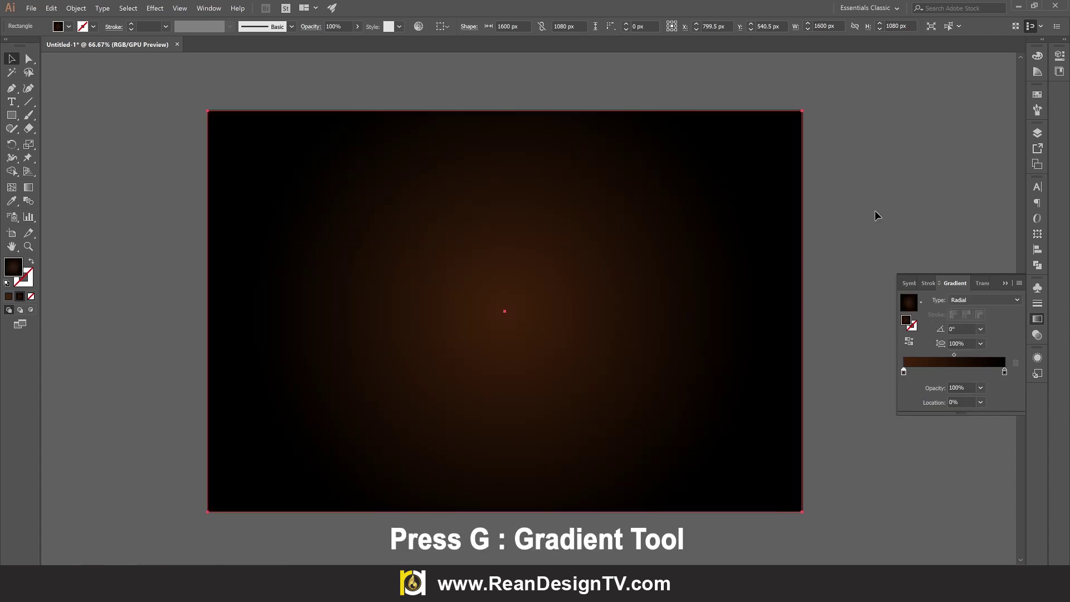
- Squash the radial glow into a wide 33.7% oval near the artboard's bottom
key(g)
key(g)
click(557, 254)
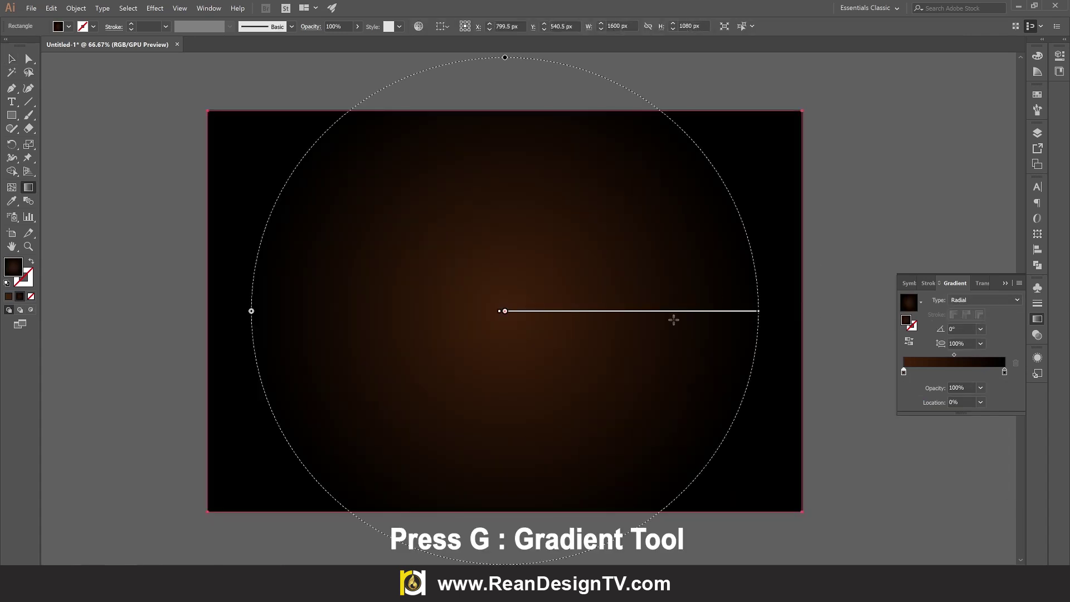
drag(505, 57, 506, 227)
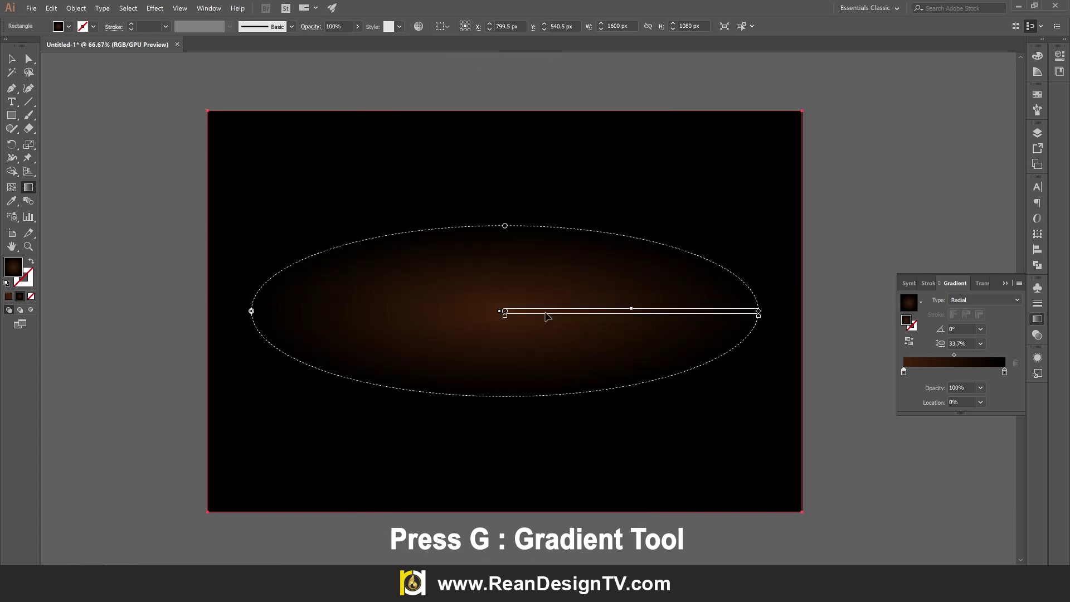
drag(546, 311, 549, 424)
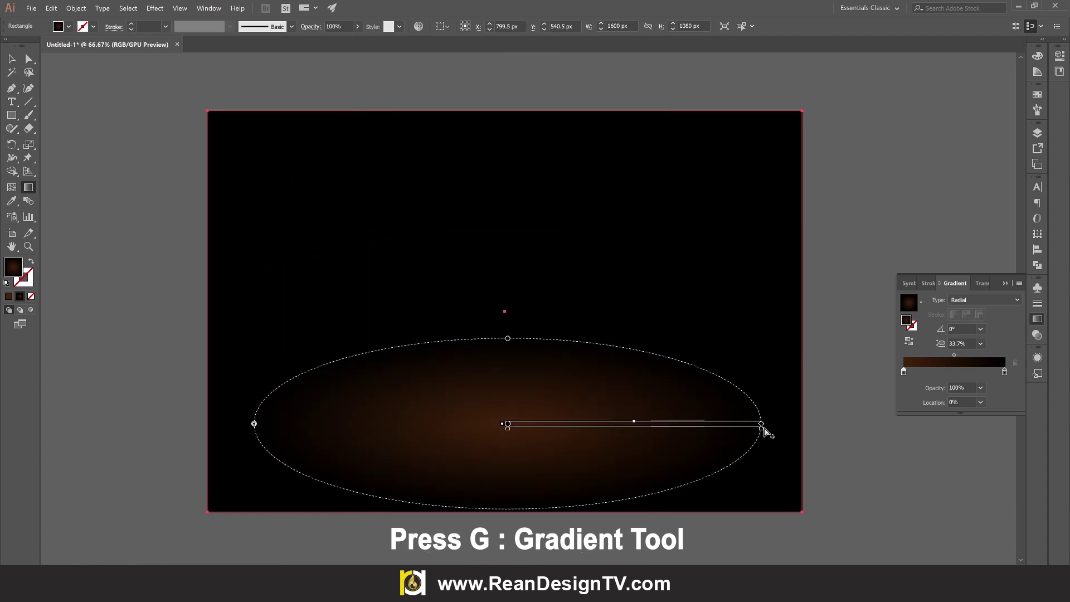
drag(762, 423, 804, 423)
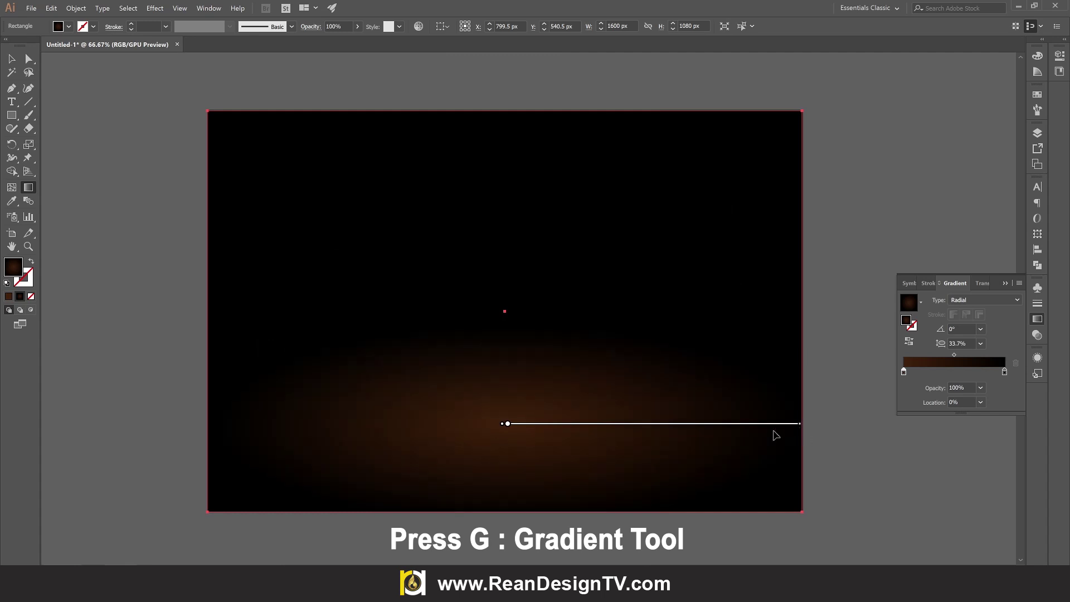
click(11, 62)
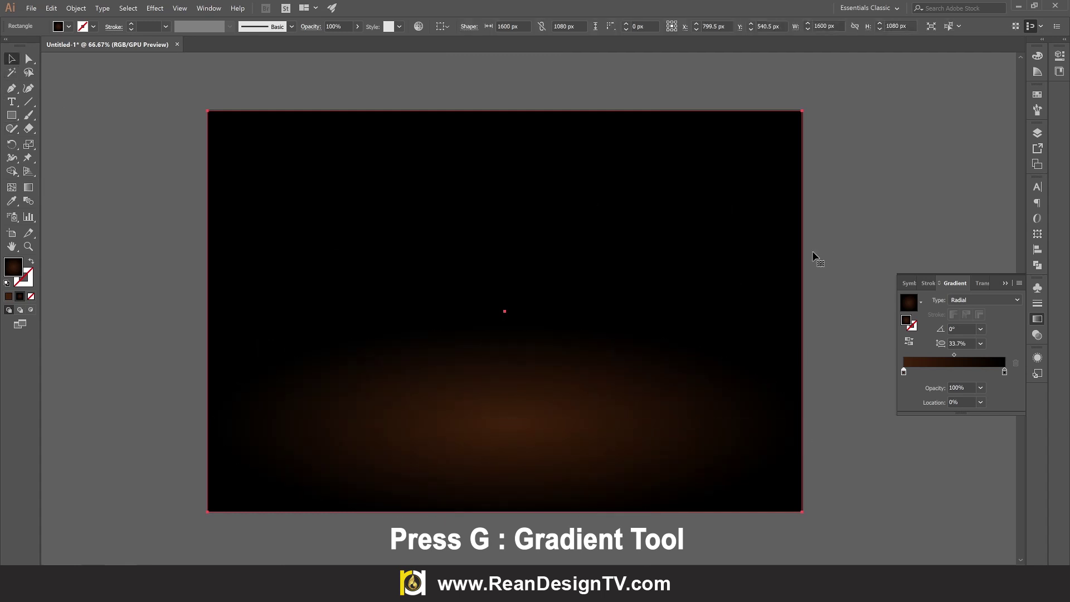
click(914, 187)
- Toggle the Artwork layer on and off against the Sample reference, ending with both visible
click(1037, 132)
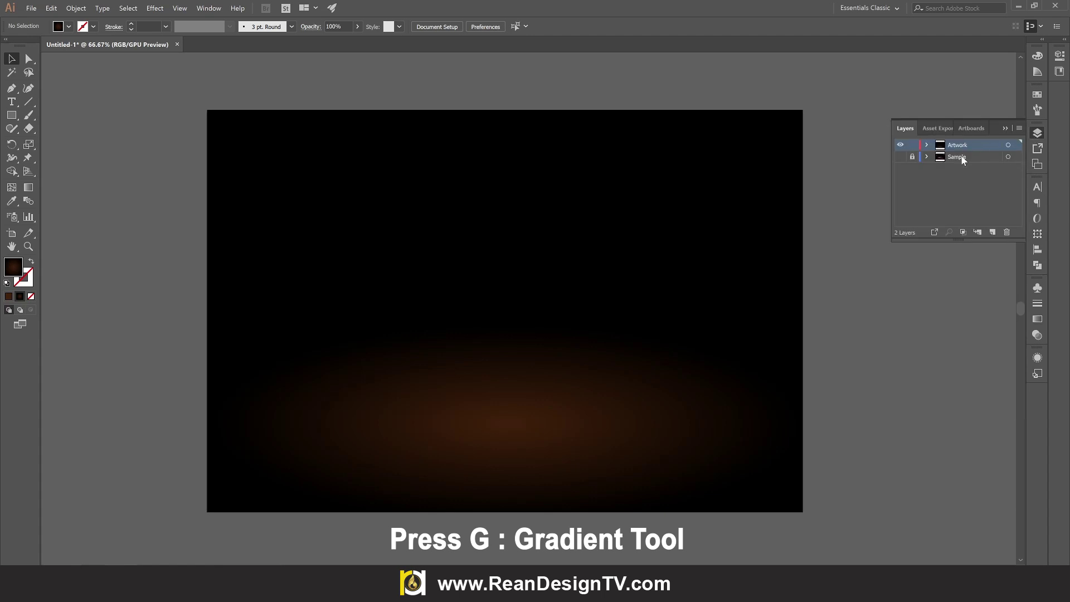
click(900, 146)
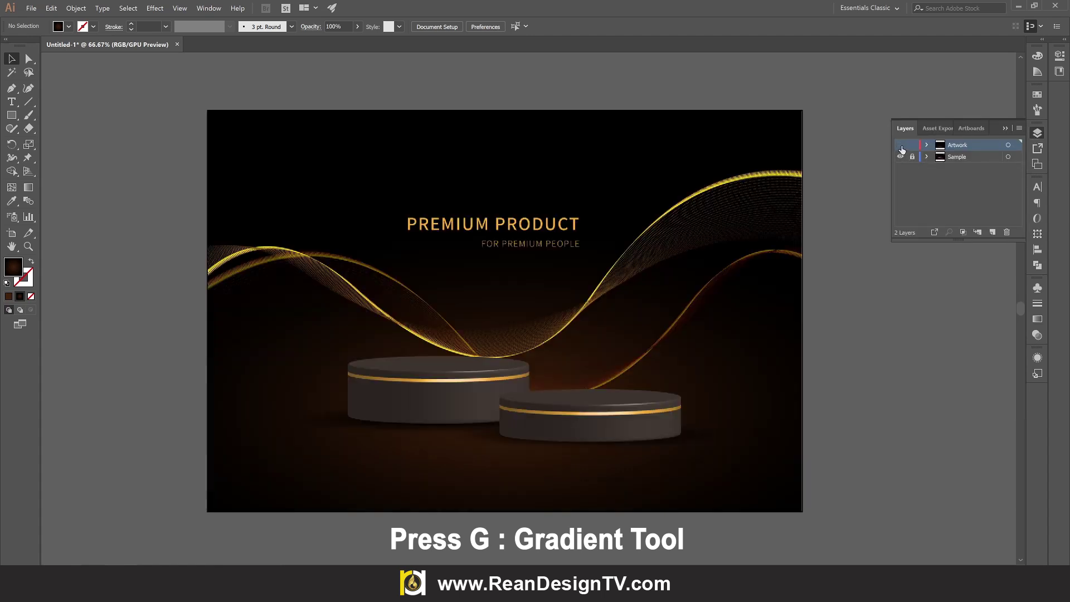
click(956, 158)
click(965, 145)
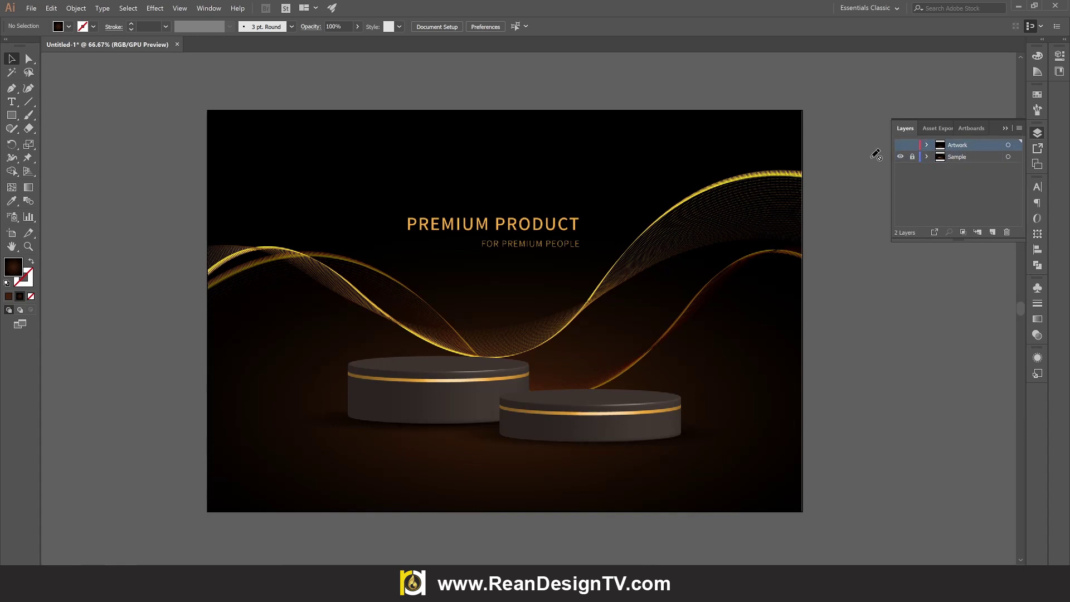
click(899, 145)
click(900, 146)
click(901, 146)
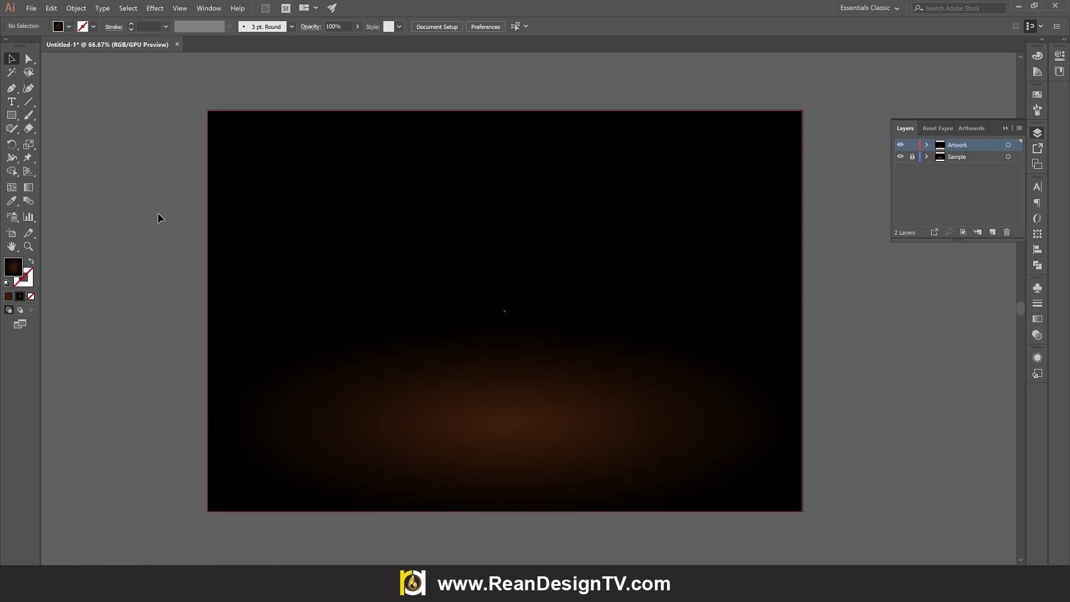
- Set the fill to None and the stroke to white
click(12, 88)
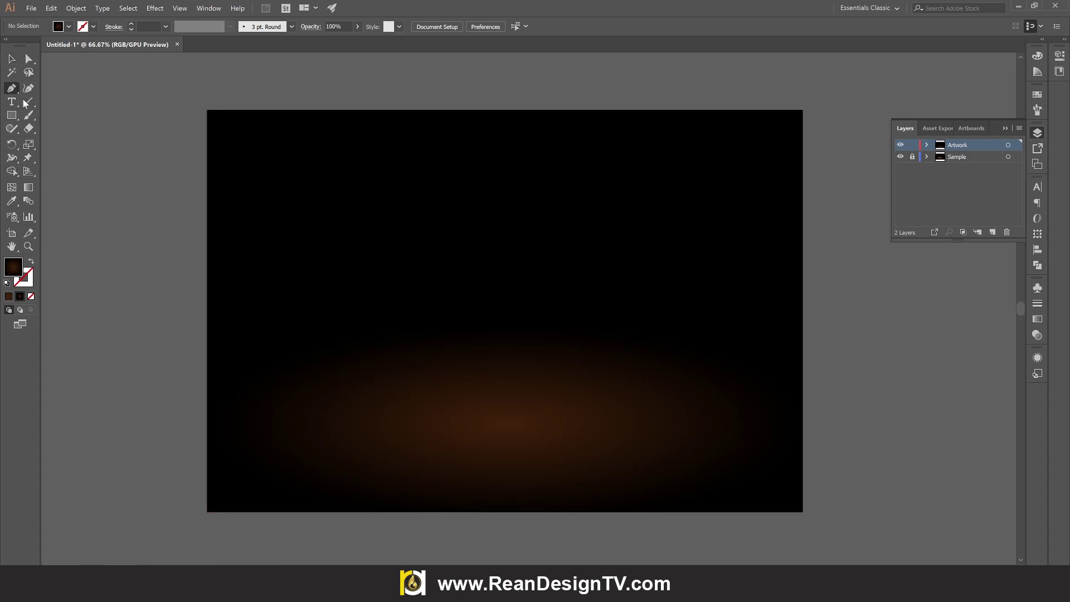
click(69, 26)
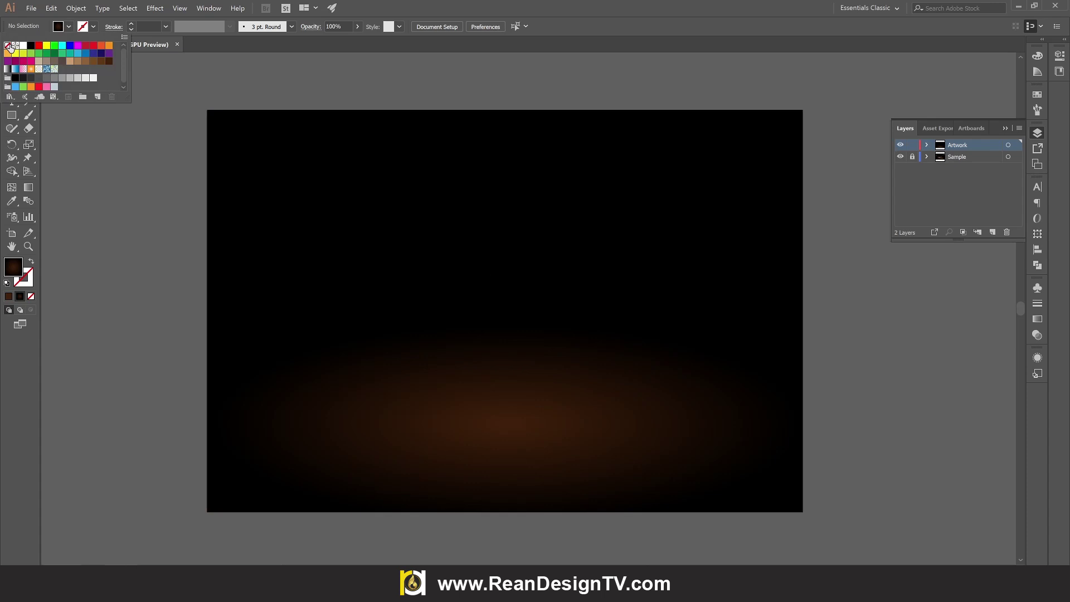
click(8, 46)
click(94, 27)
click(23, 45)
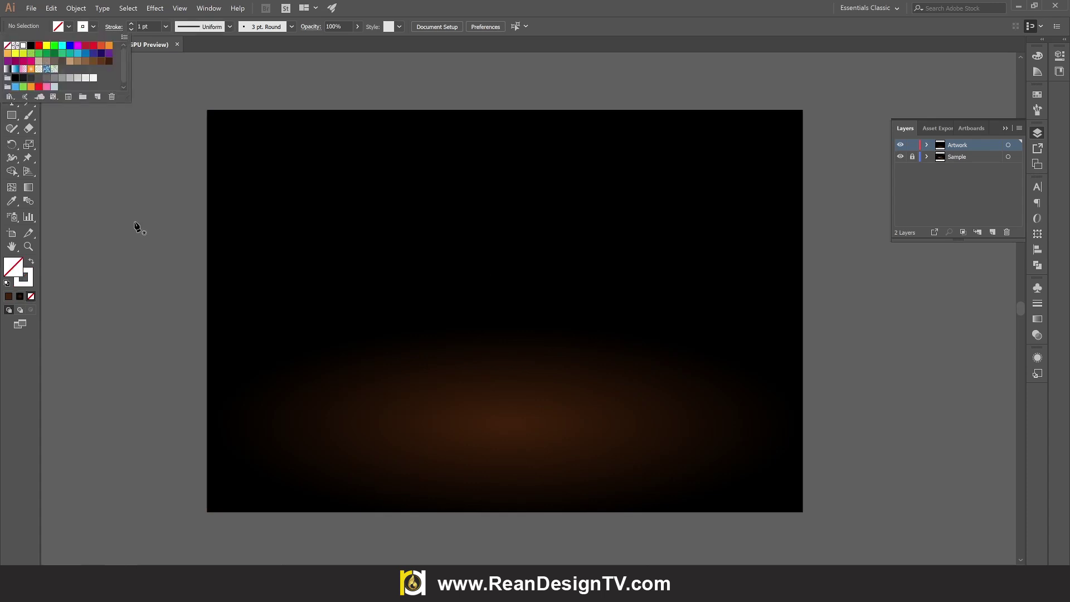
- Draw an S-shaped wave path with the Pen tool across the artboard
click(165, 297)
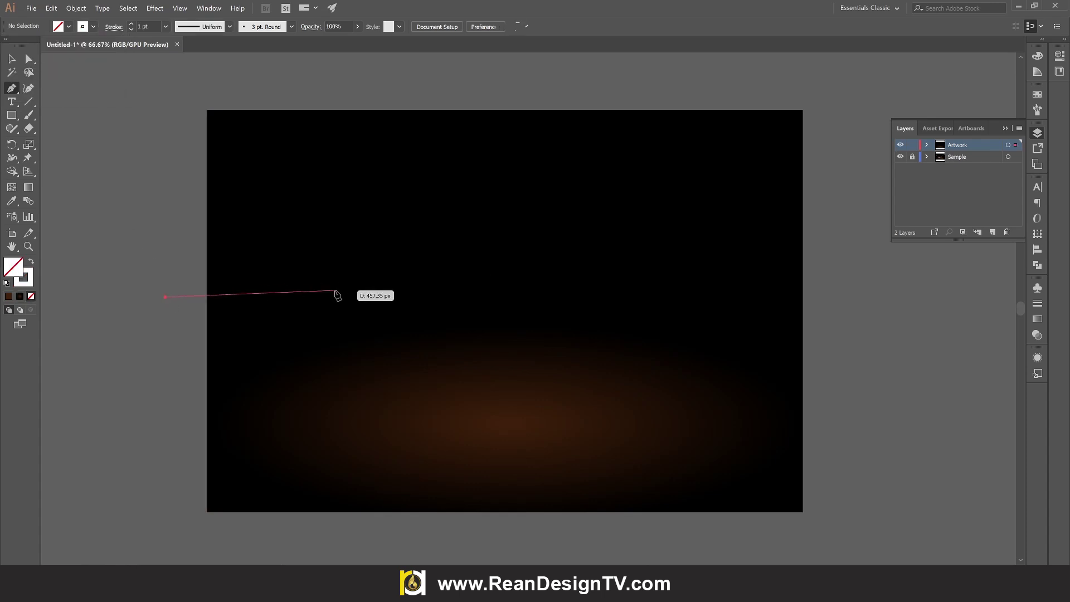
drag(358, 260, 451, 360)
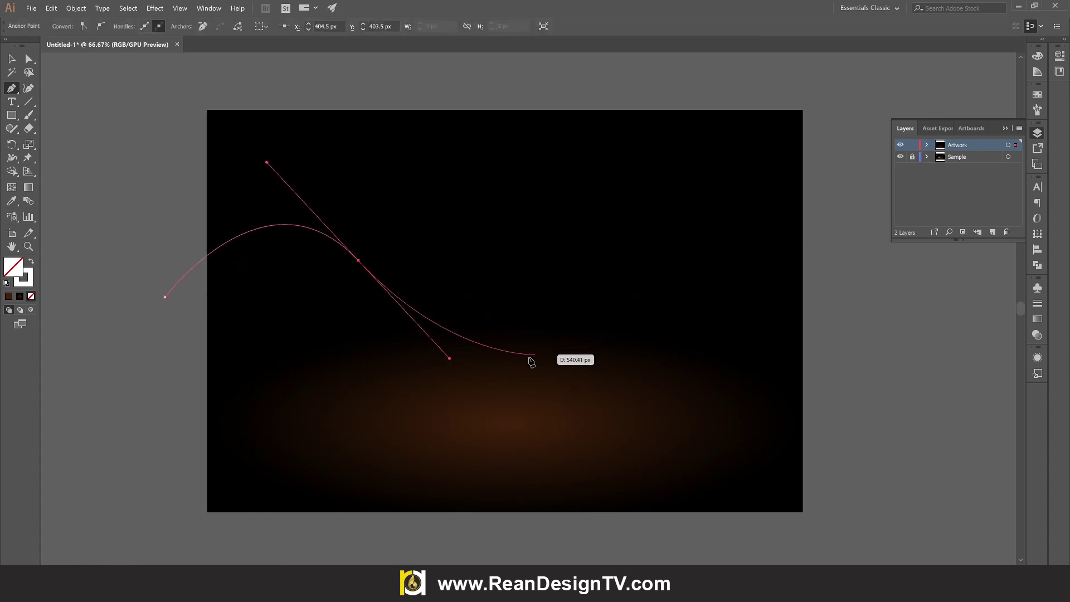
drag(609, 283, 635, 210)
drag(653, 168, 718, 158)
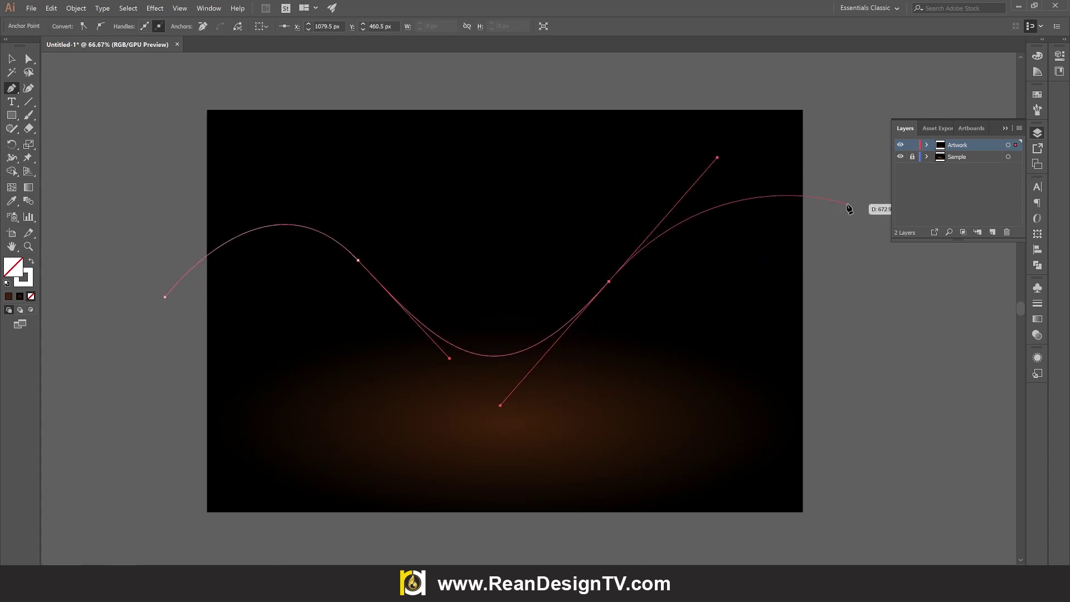
click(847, 205)
click(11, 59)
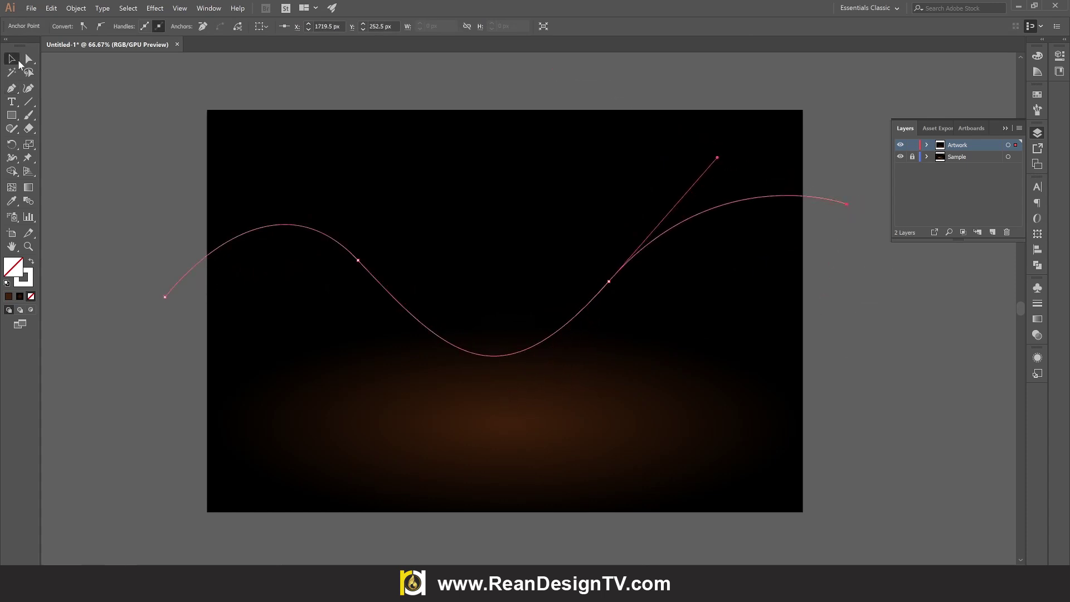
click(105, 150)
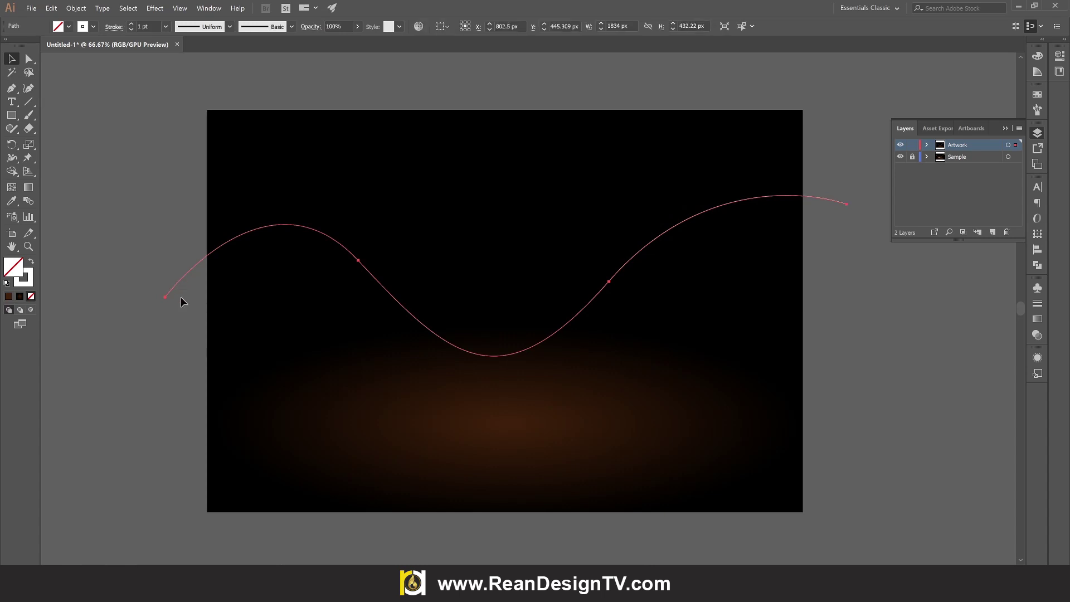
- Reshape the wave's right middle point, its dip handle and the lowered right end
click(453, 329)
click(184, 248)
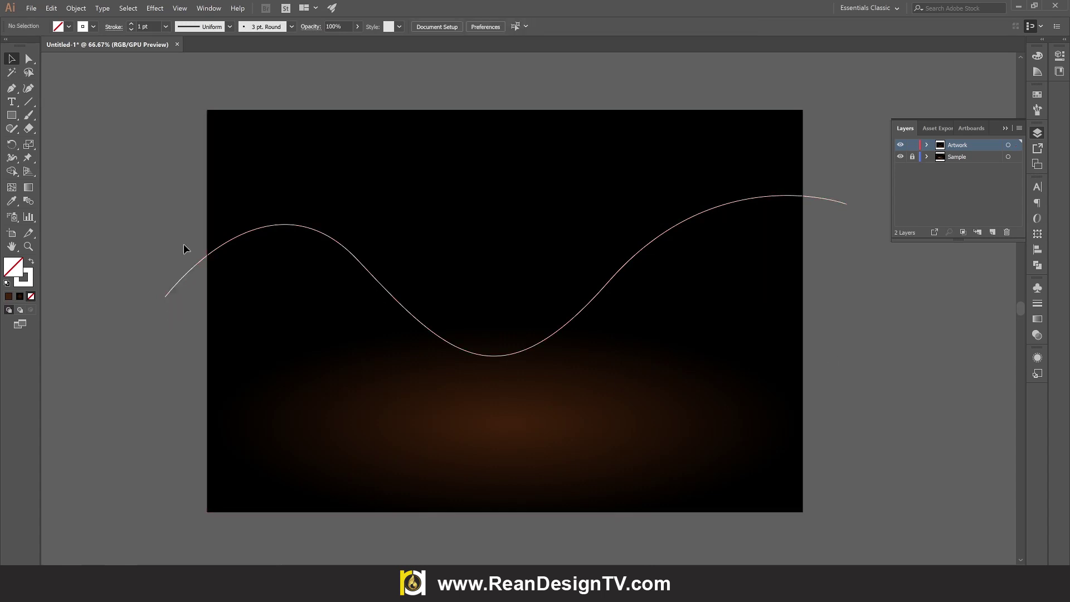
click(28, 59)
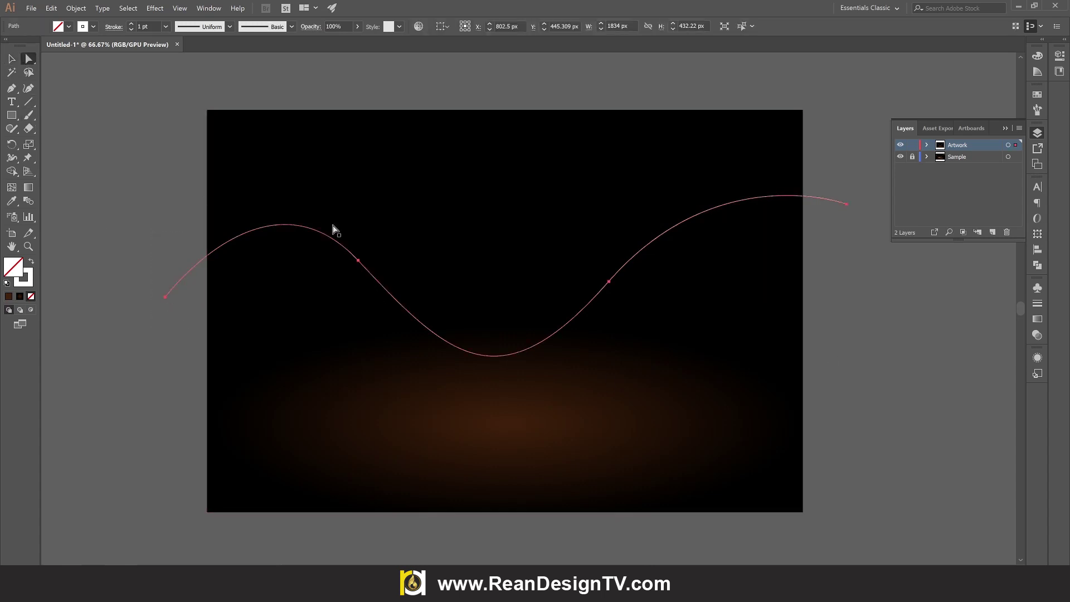
click(359, 260)
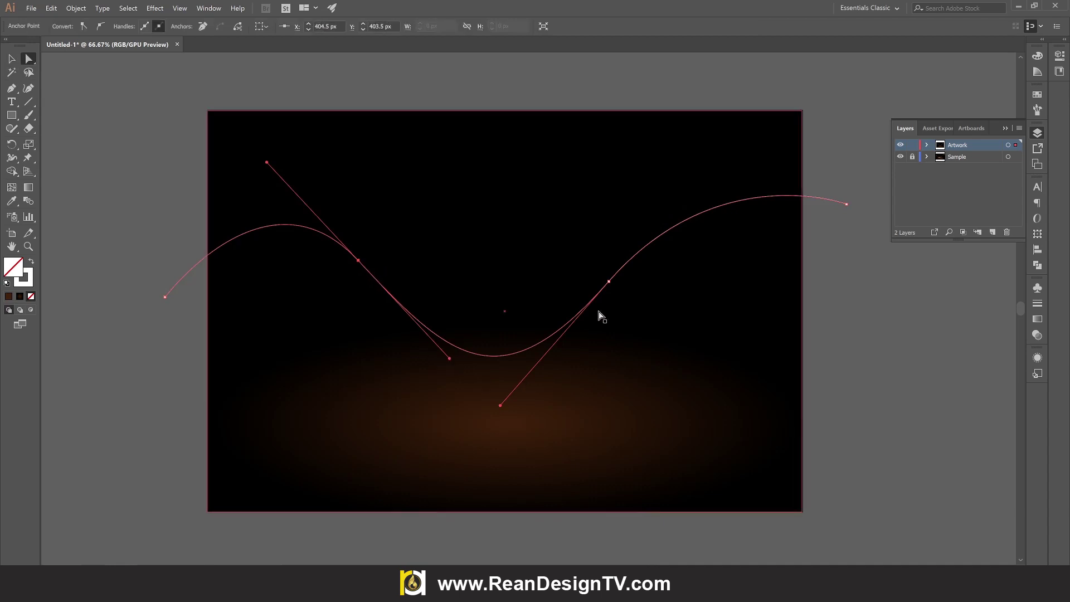
drag(609, 283, 628, 285)
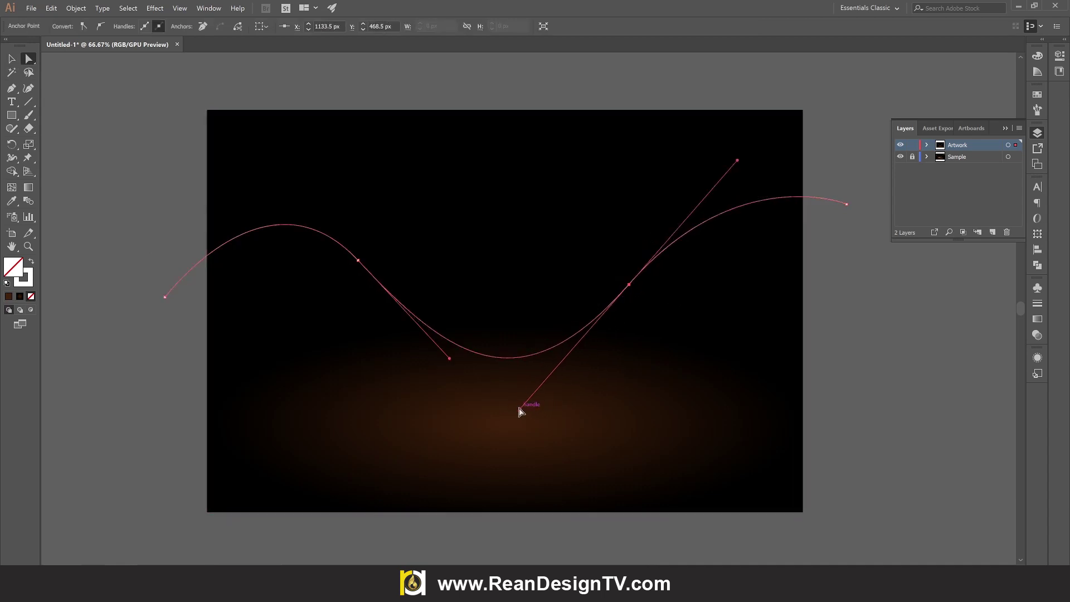
drag(534, 392, 535, 386)
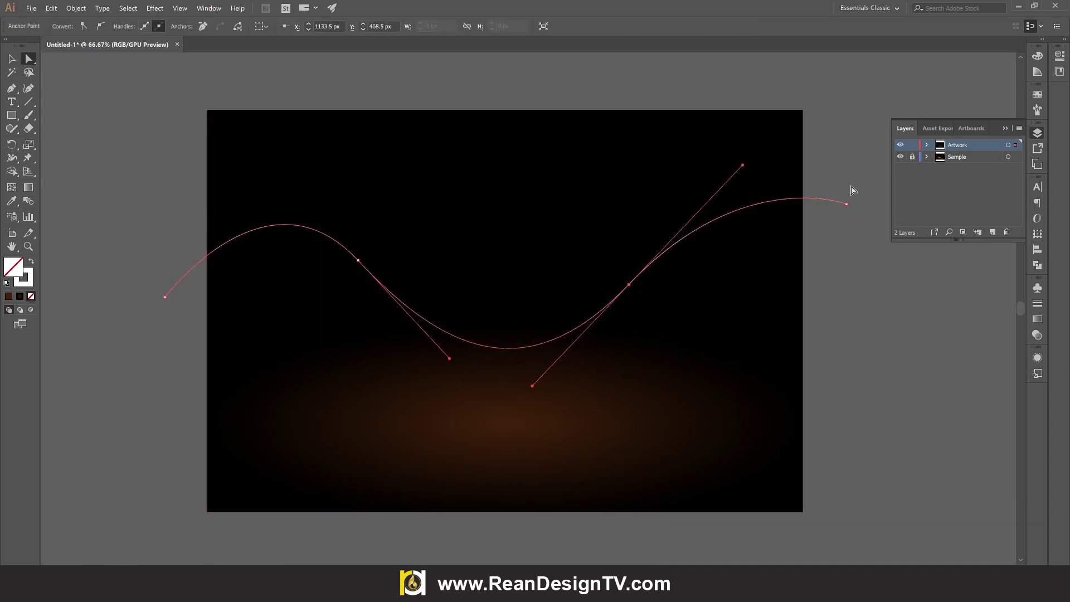
click(847, 204)
drag(845, 205, 858, 224)
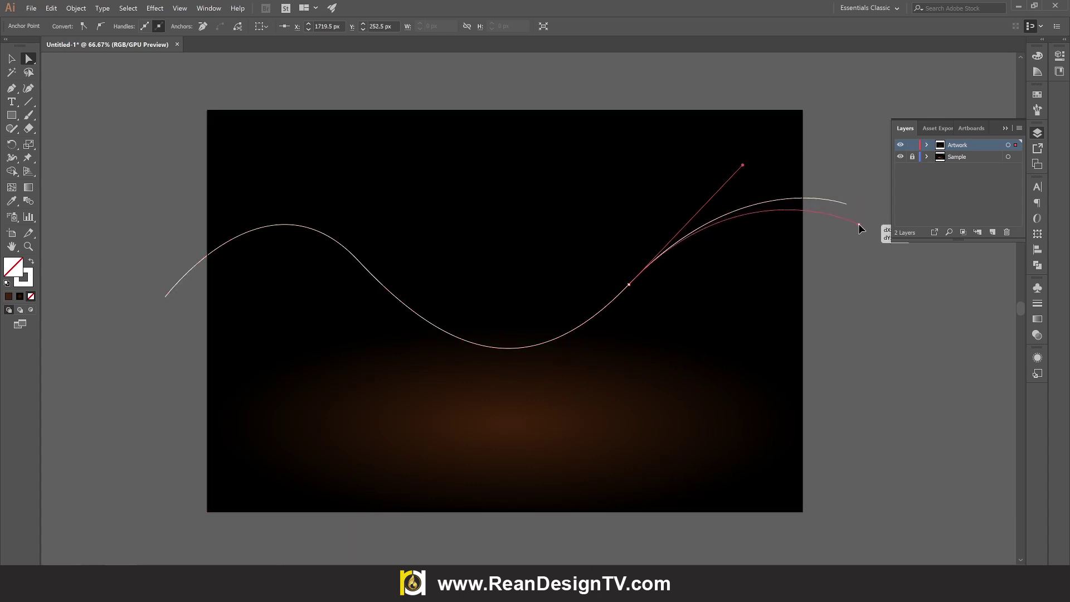
click(873, 301)
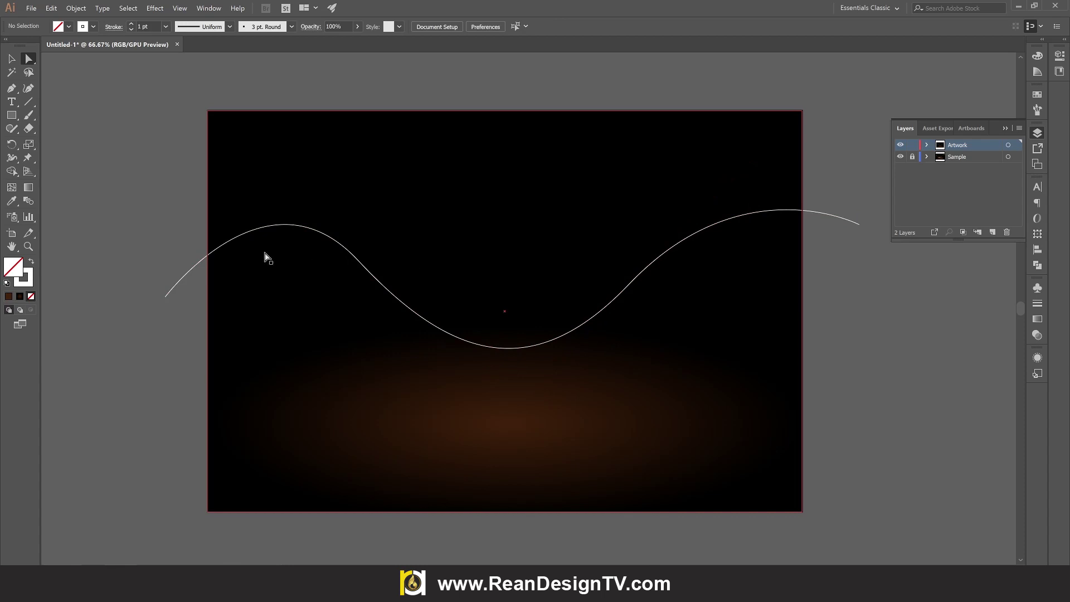
- Smooth the wave's left end point and refine the left crest and right middle curves
drag(130, 281, 172, 319)
click(357, 261)
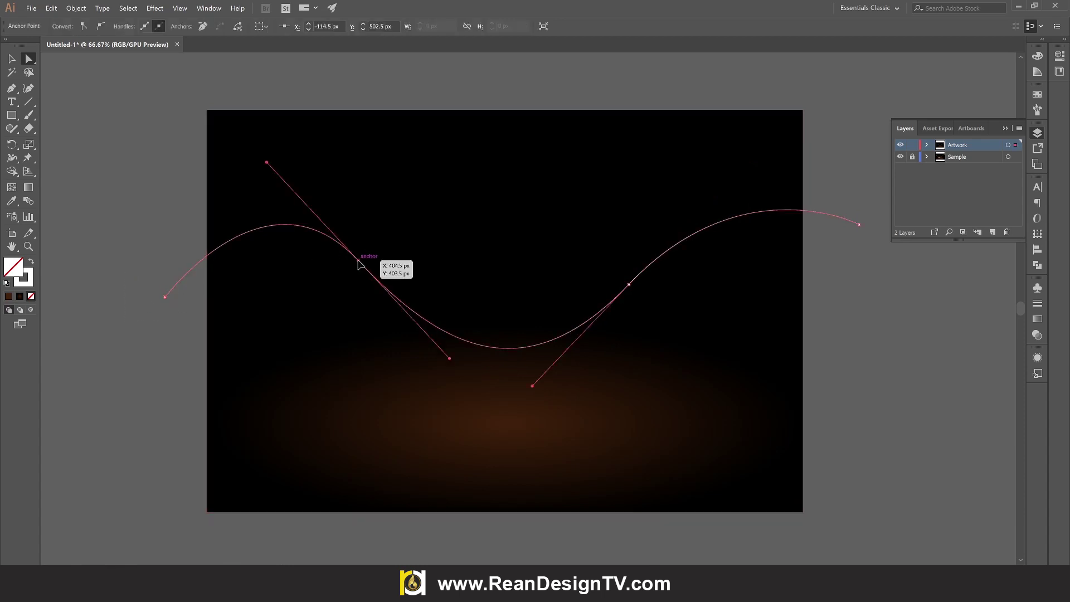
drag(267, 162, 278, 176)
drag(165, 297, 165, 285)
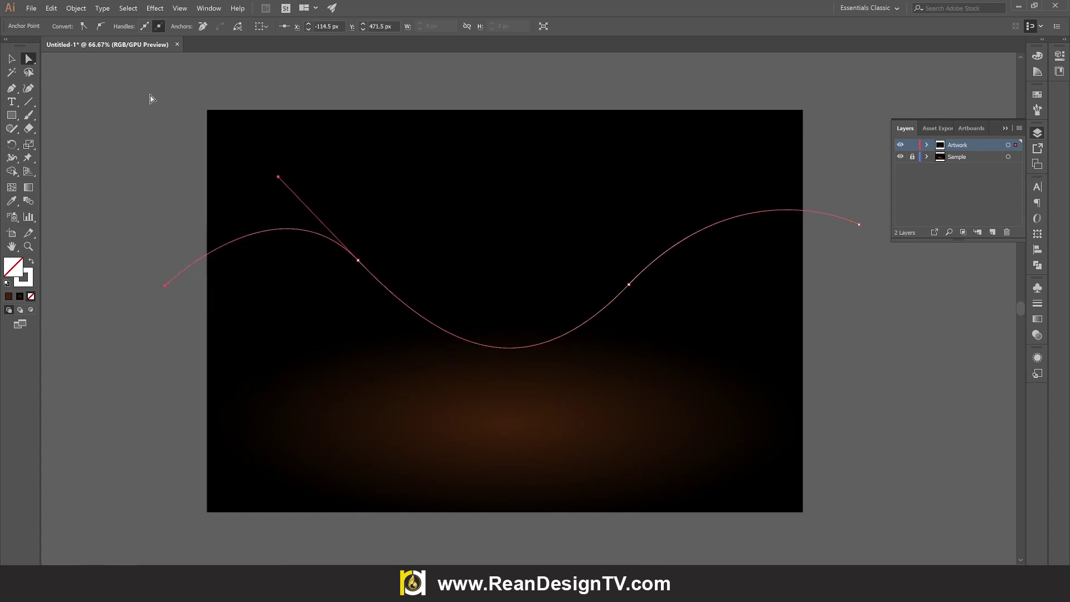
click(100, 26)
drag(166, 286, 169, 311)
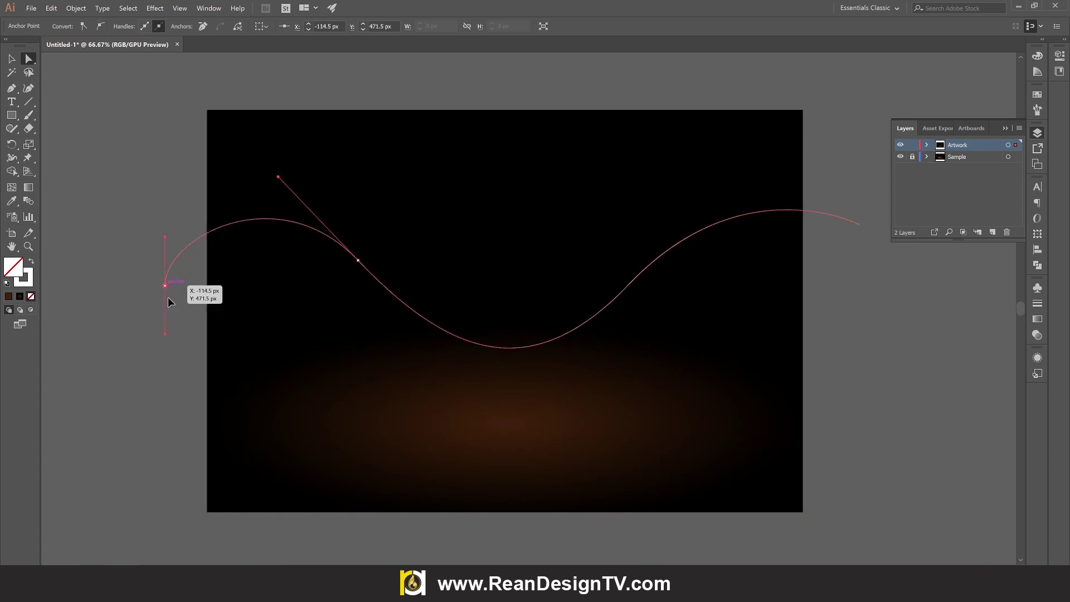
click(358, 260)
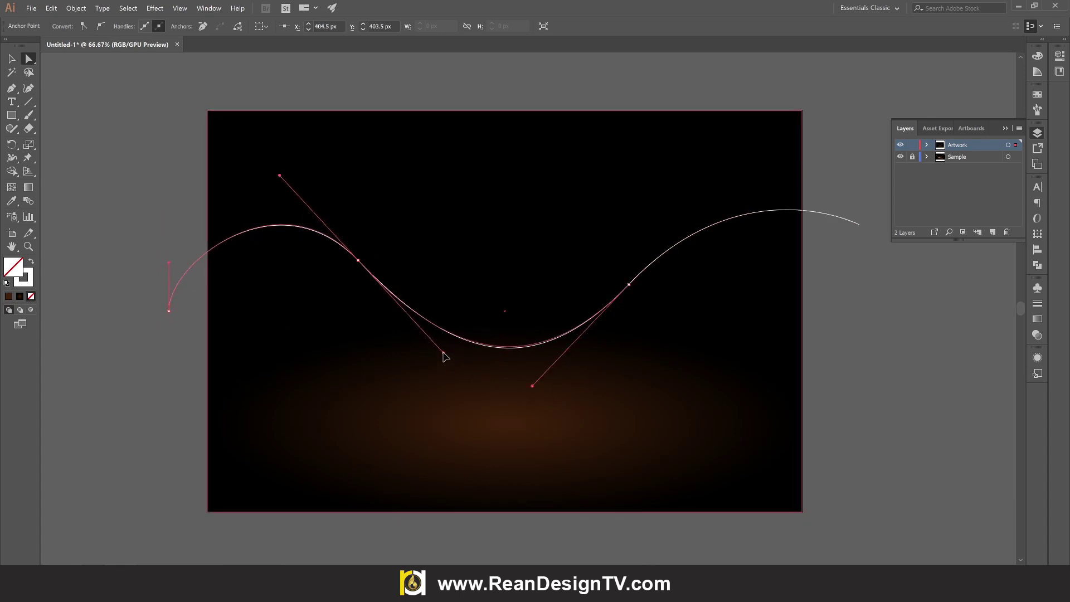
drag(450, 356, 447, 352)
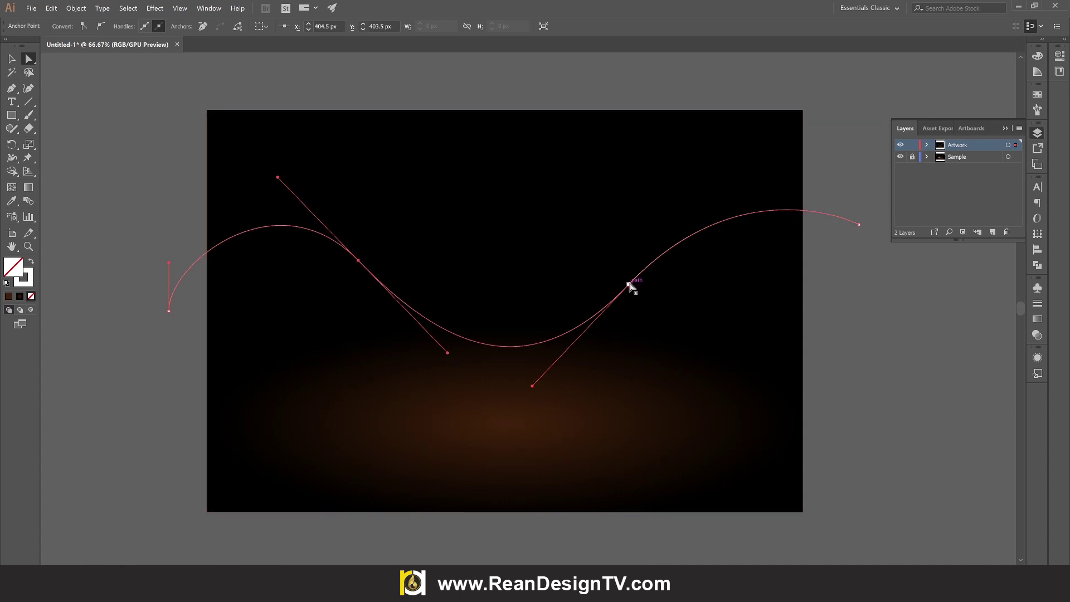
drag(629, 284, 637, 283)
click(11, 58)
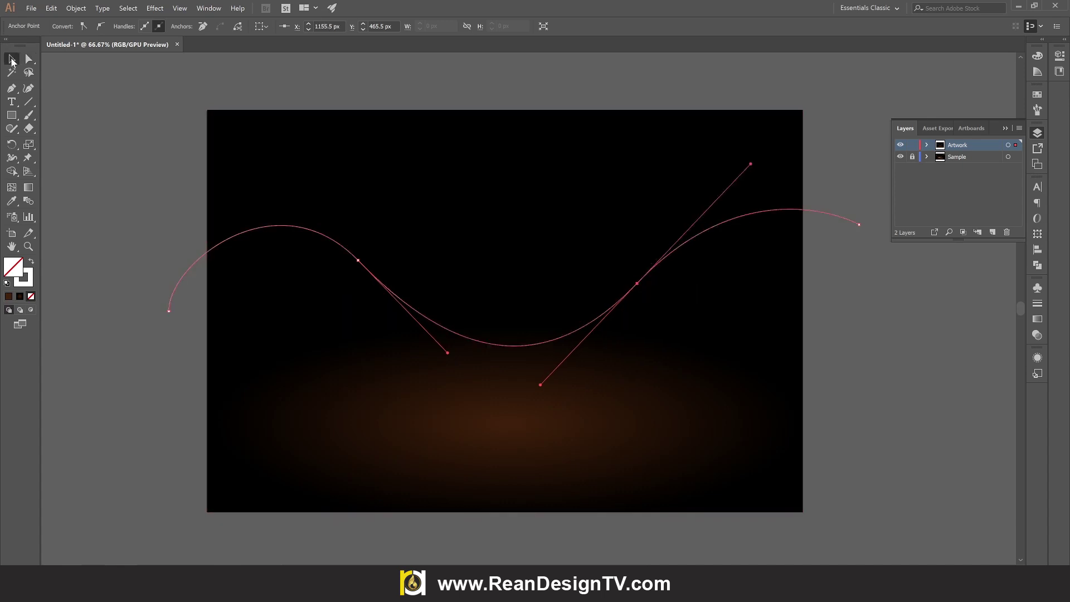
click(64, 119)
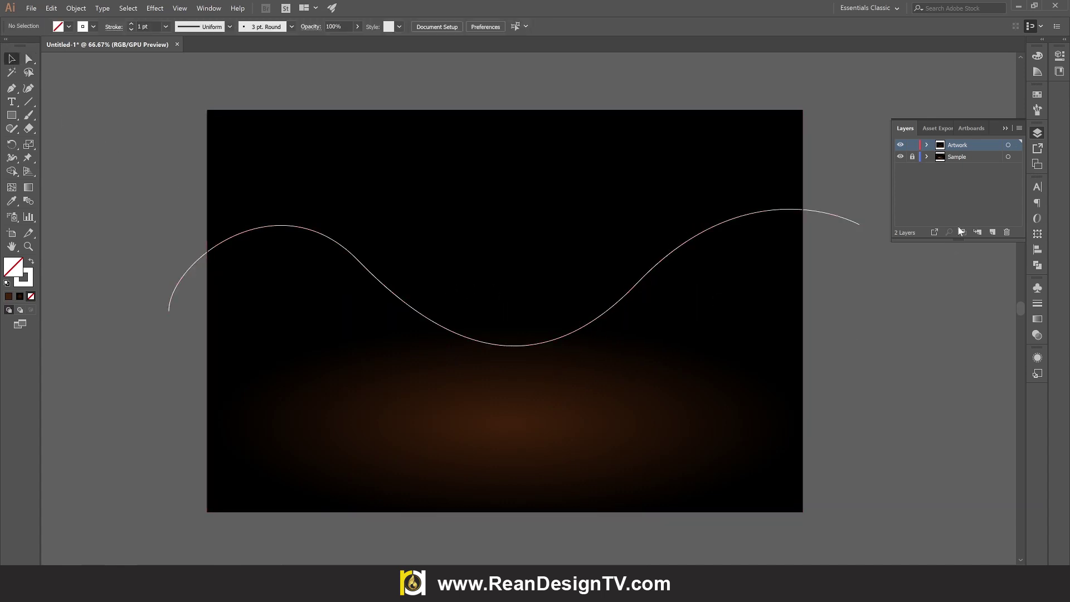
- Compare with the reference, then rotate the wave about 9° so its right side rises
click(901, 145)
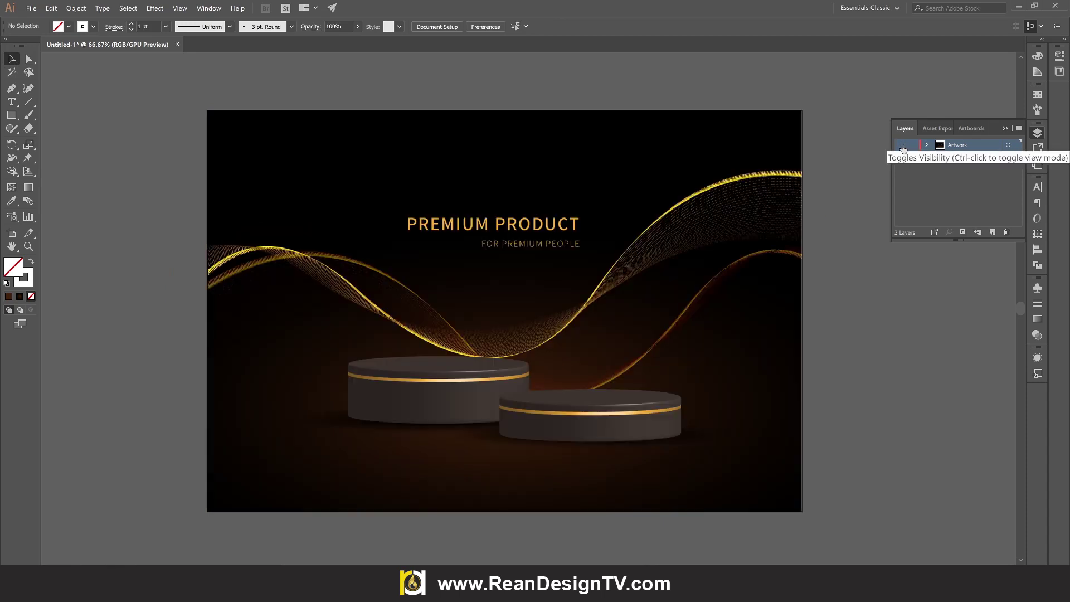
click(901, 146)
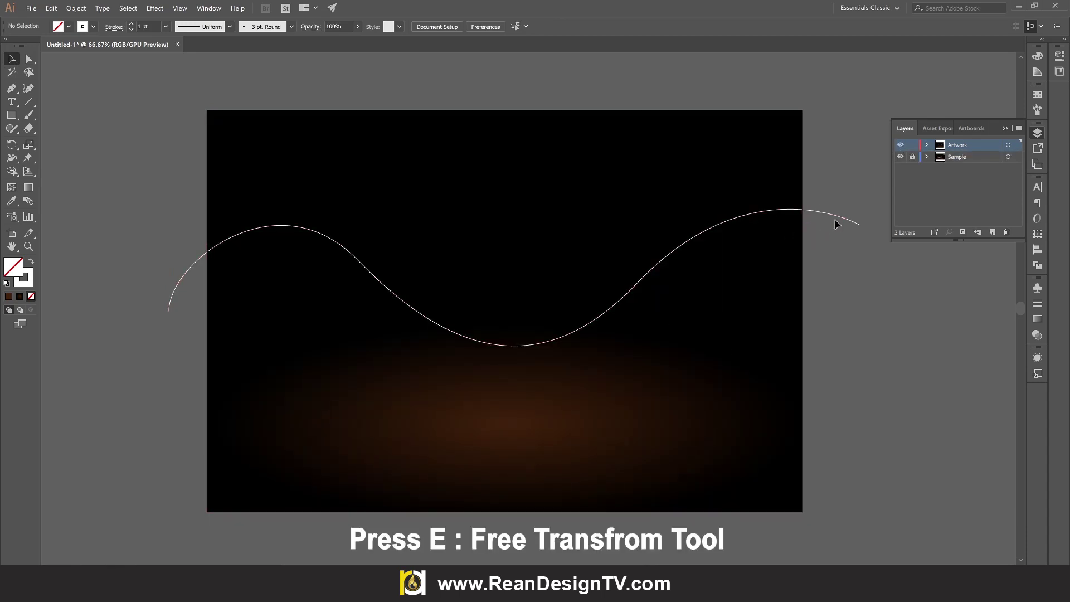
click(839, 220)
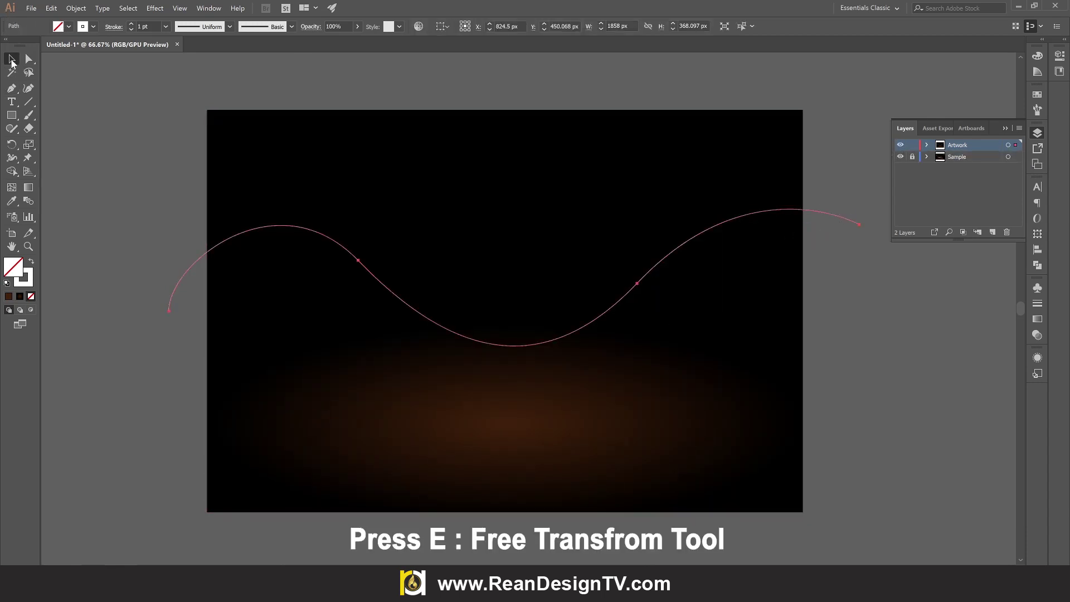
key(e)
drag(187, 151, 160, 198)
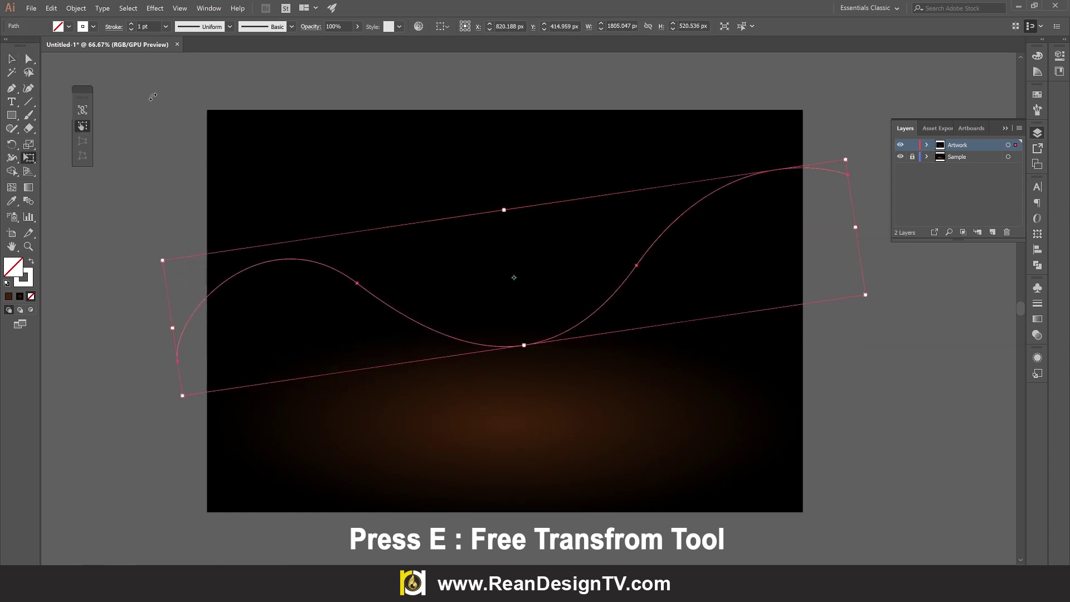
click(12, 58)
- Place a copy of the wave just above the original and select it
drag(383, 302, 375, 283)
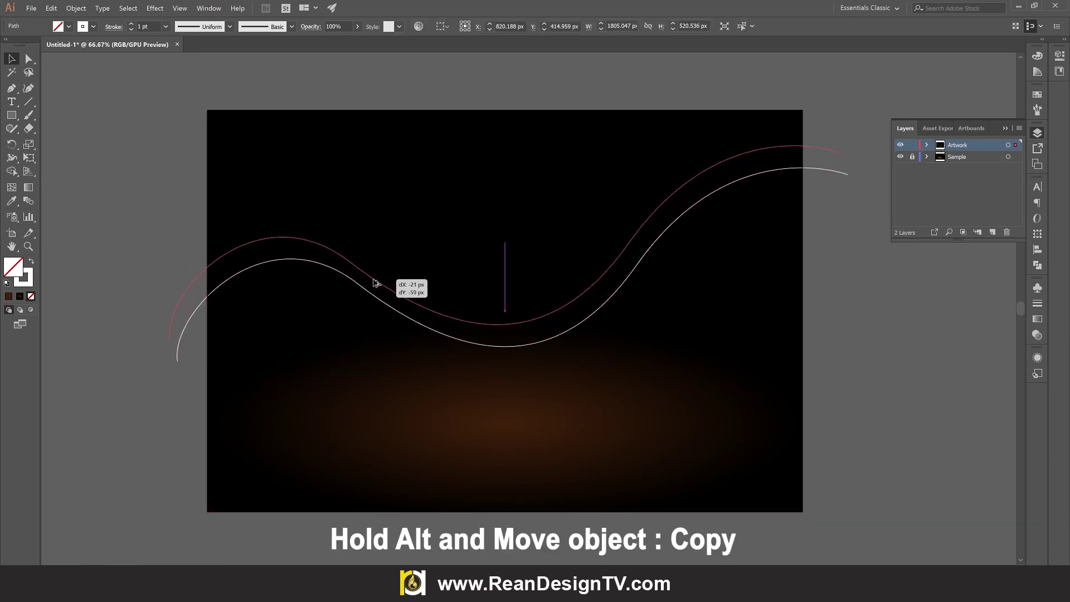
drag(374, 280, 373, 278)
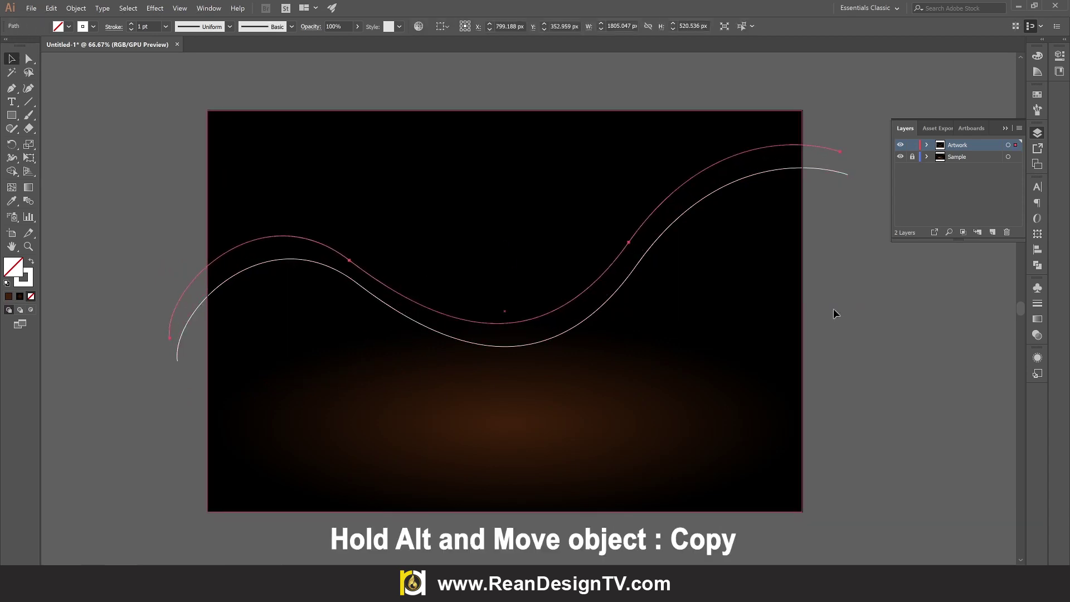
click(855, 296)
click(727, 161)
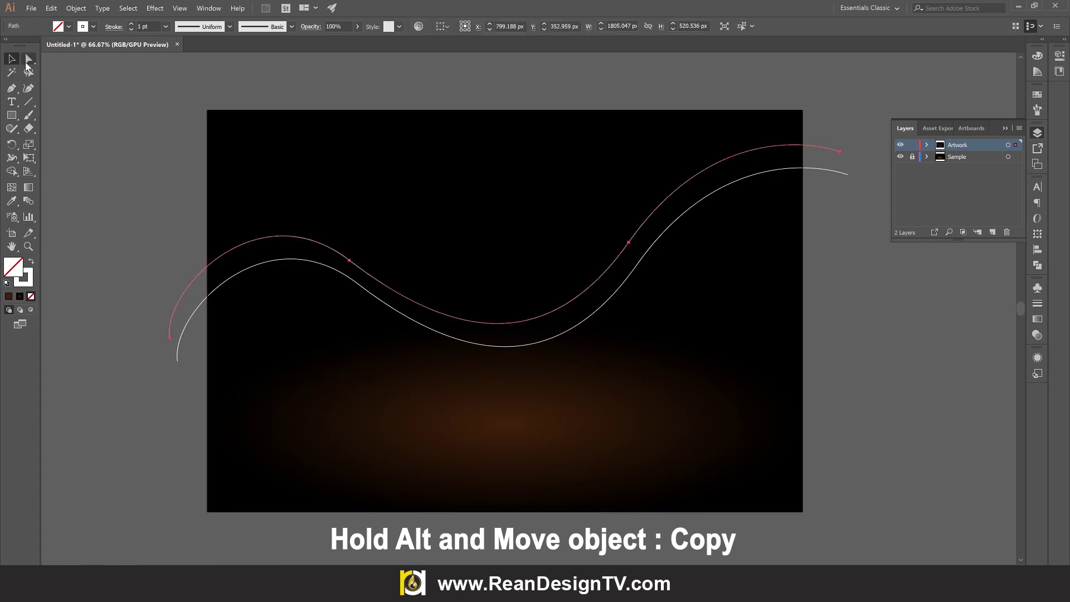
- Reshape the copy's left end, crest and middle points and raise its right end
click(29, 59)
drag(169, 339, 137, 299)
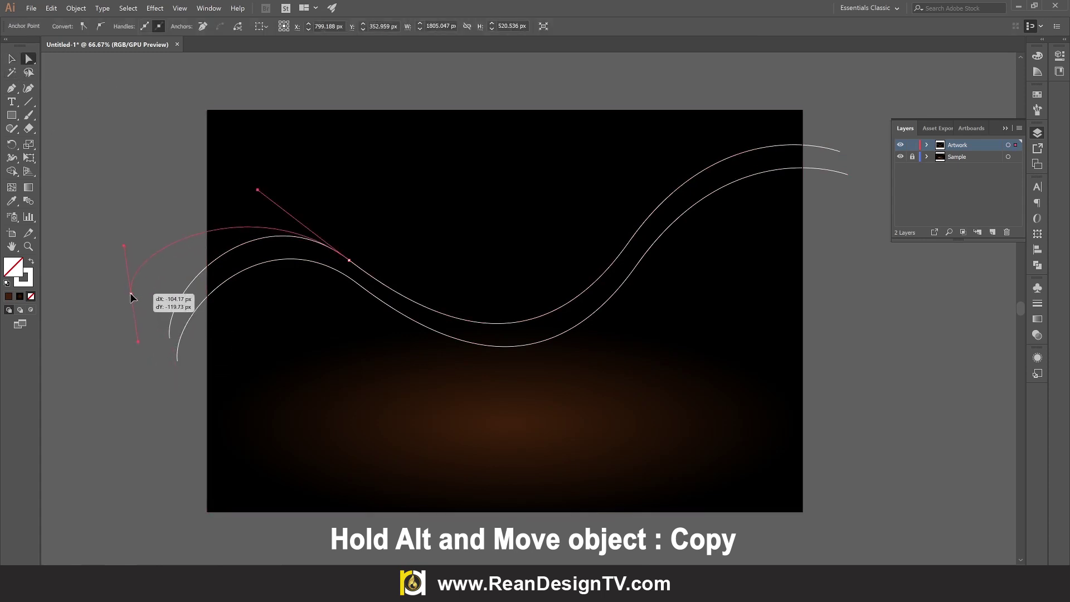
drag(131, 250, 154, 256)
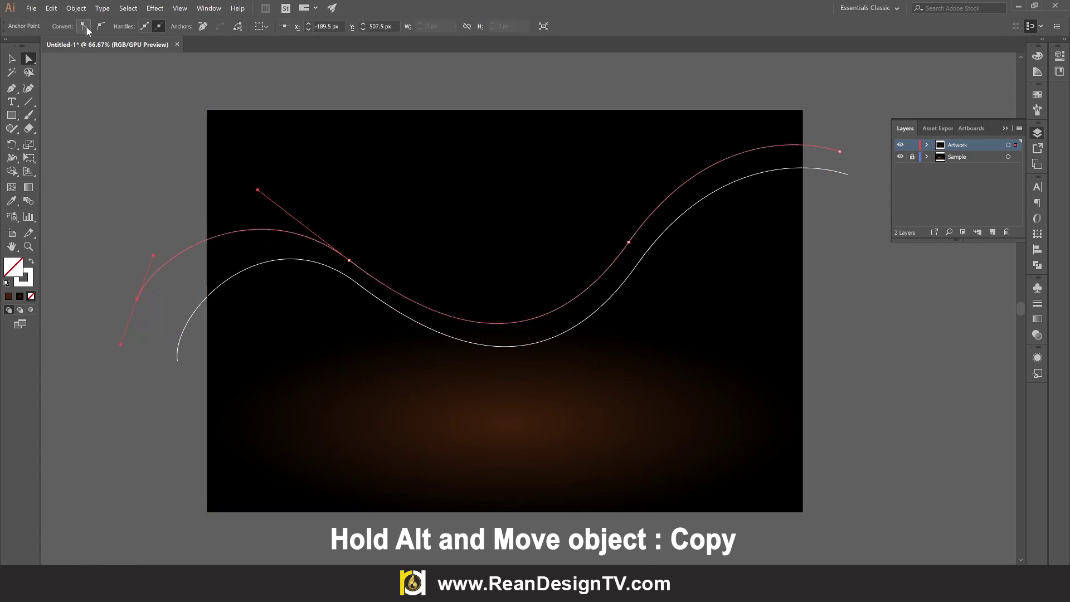
drag(137, 299, 128, 291)
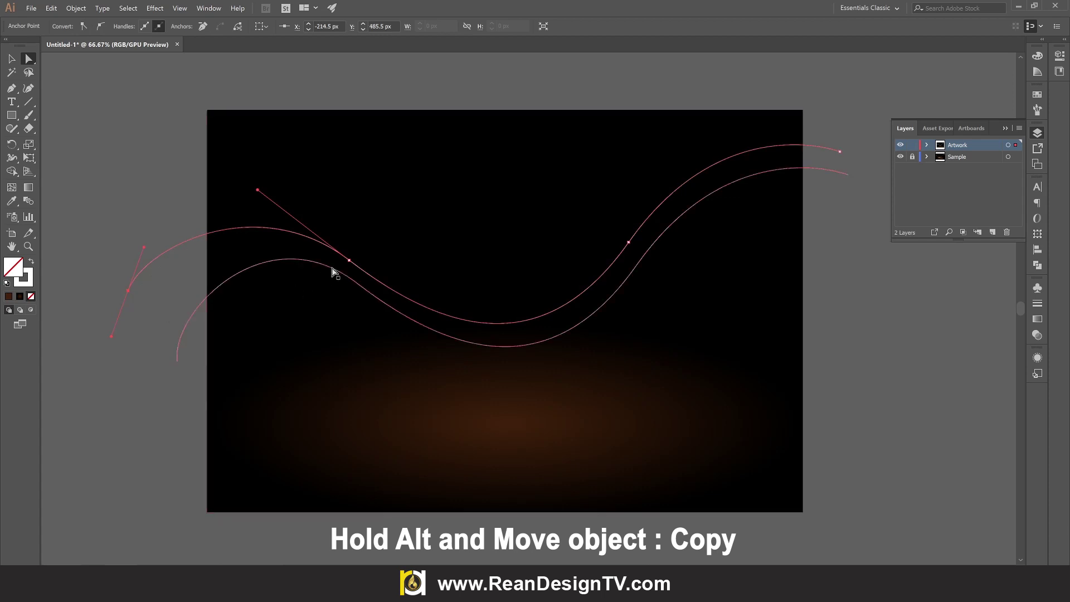
click(350, 261)
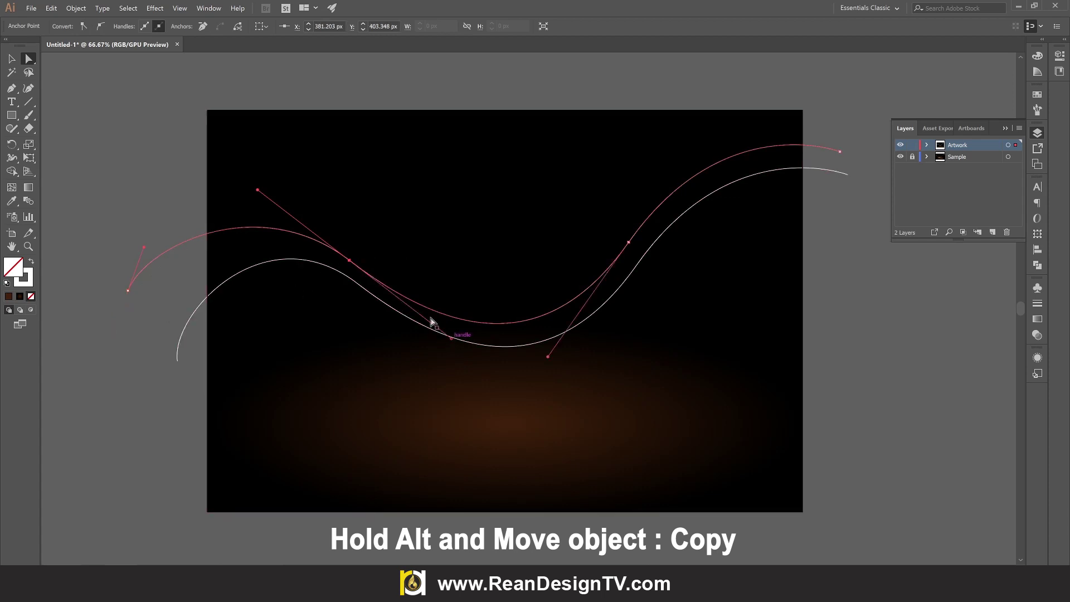
drag(353, 268, 350, 298)
drag(251, 216, 248, 206)
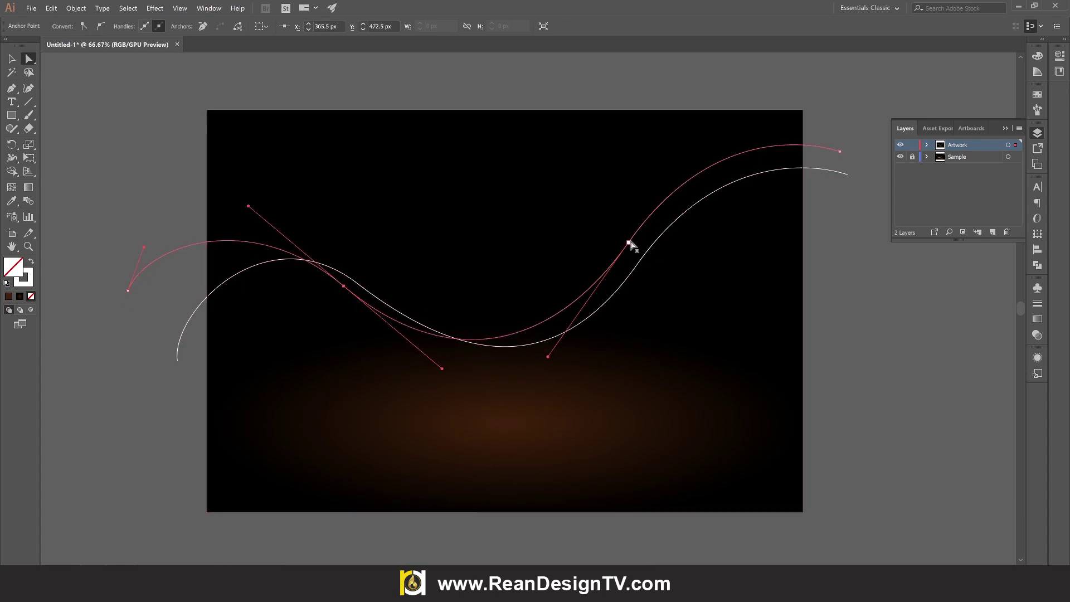
drag(629, 242, 614, 267)
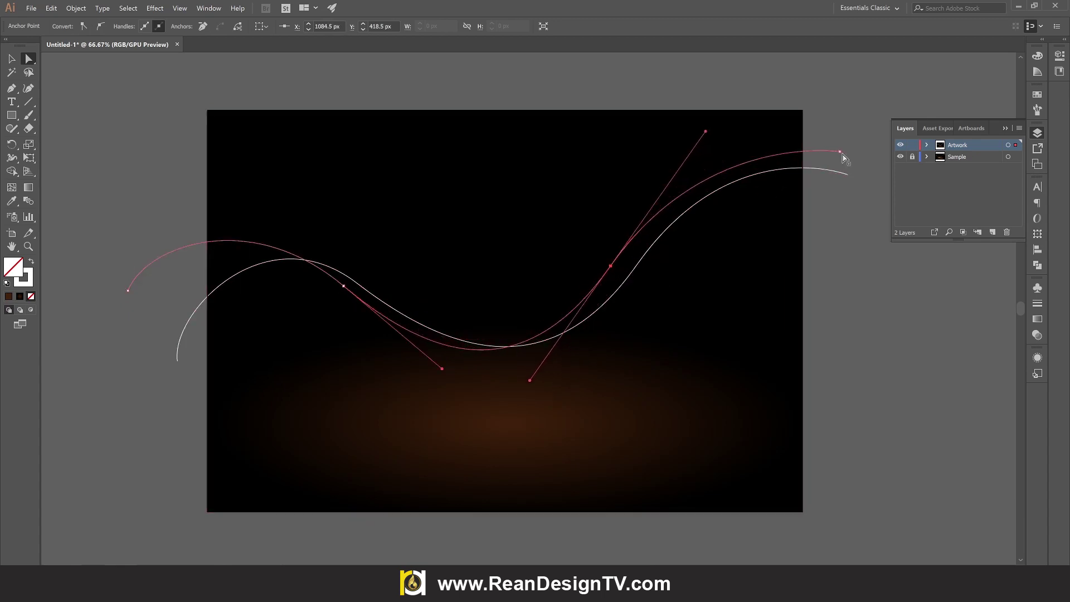
drag(840, 151, 845, 119)
drag(706, 132, 705, 110)
drag(610, 266, 611, 275)
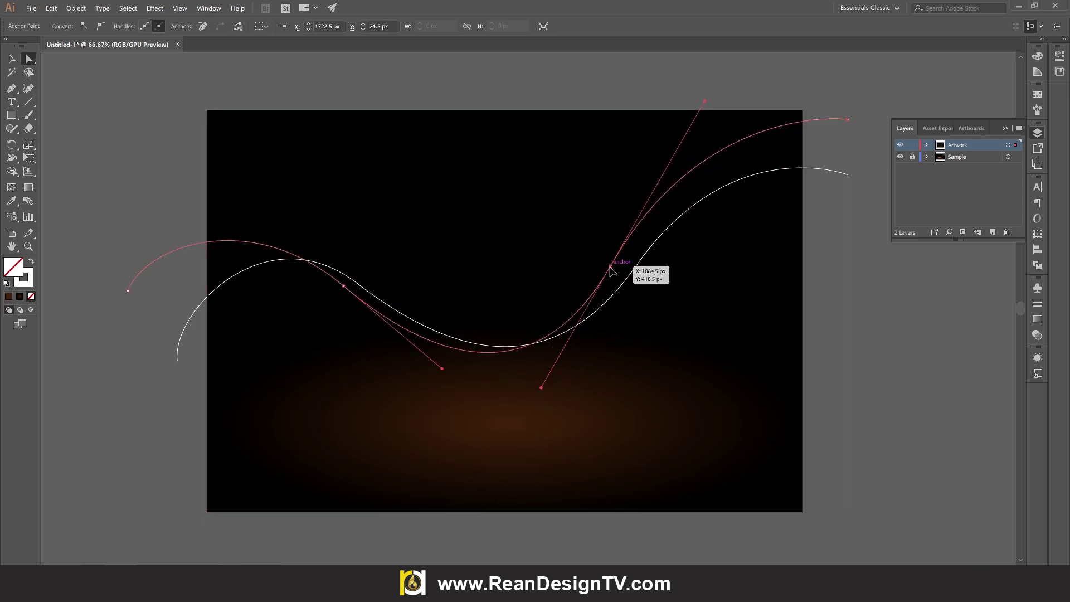
drag(342, 287, 355, 287)
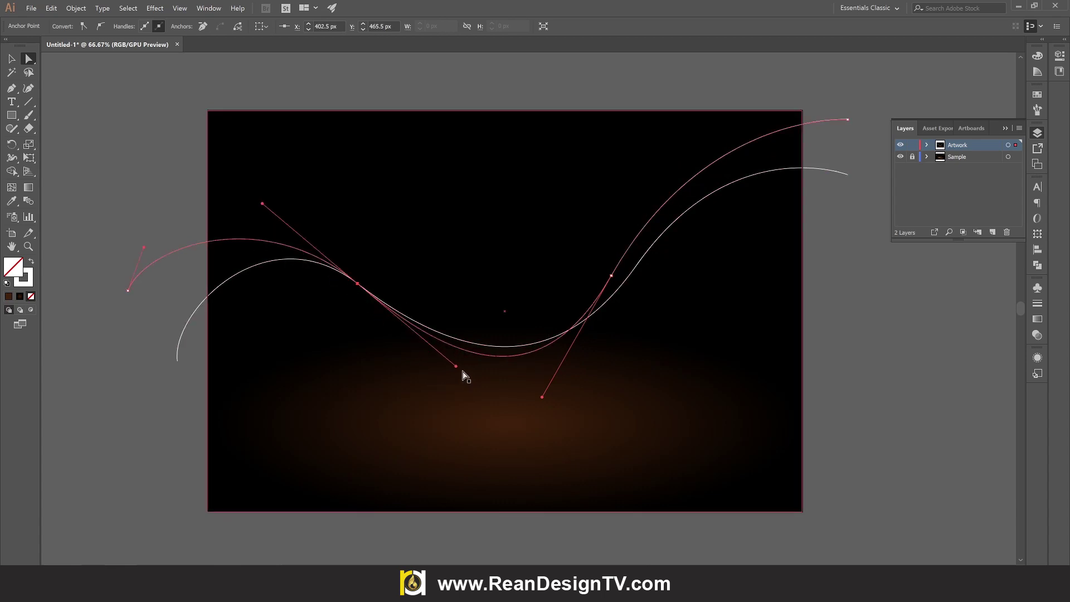
- Refine the copy's handles to deepen its dip and lift the upper arc
click(276, 211)
drag(96, 244, 141, 317)
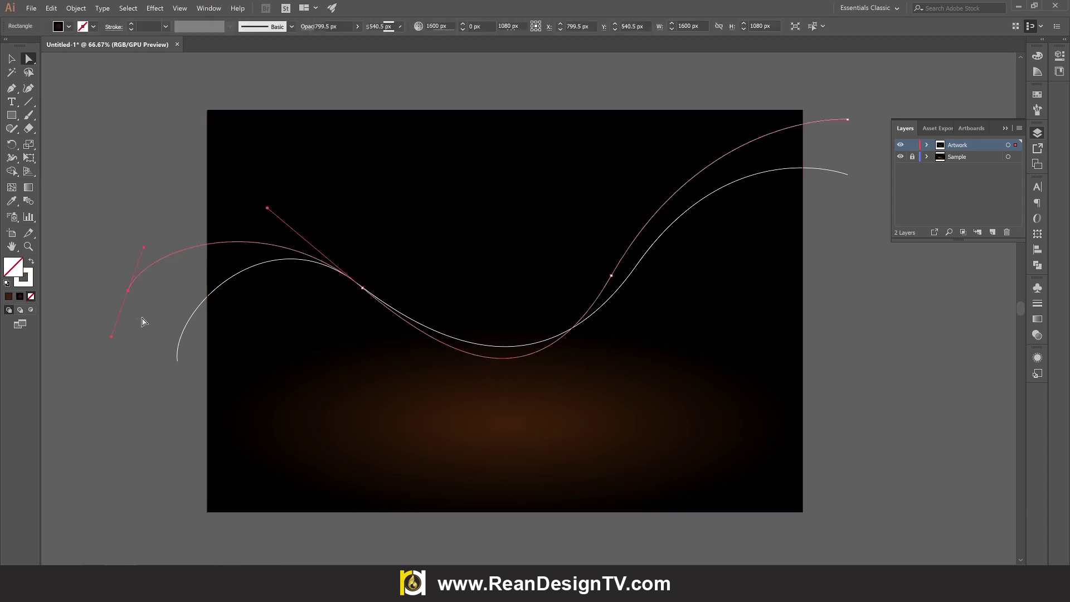
drag(267, 209, 262, 195)
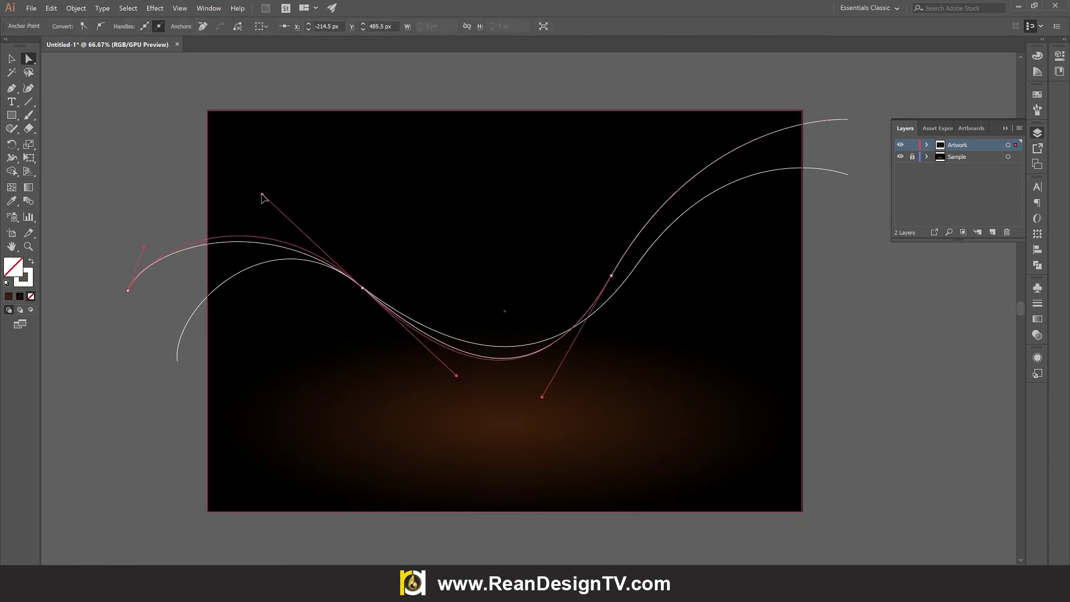
click(611, 277)
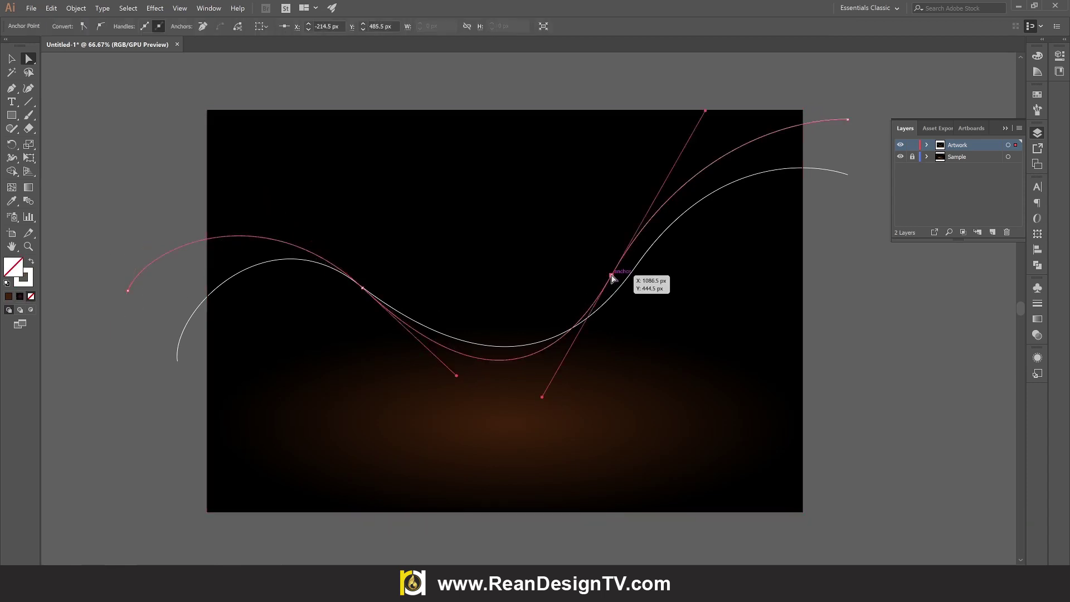
drag(543, 397, 522, 448)
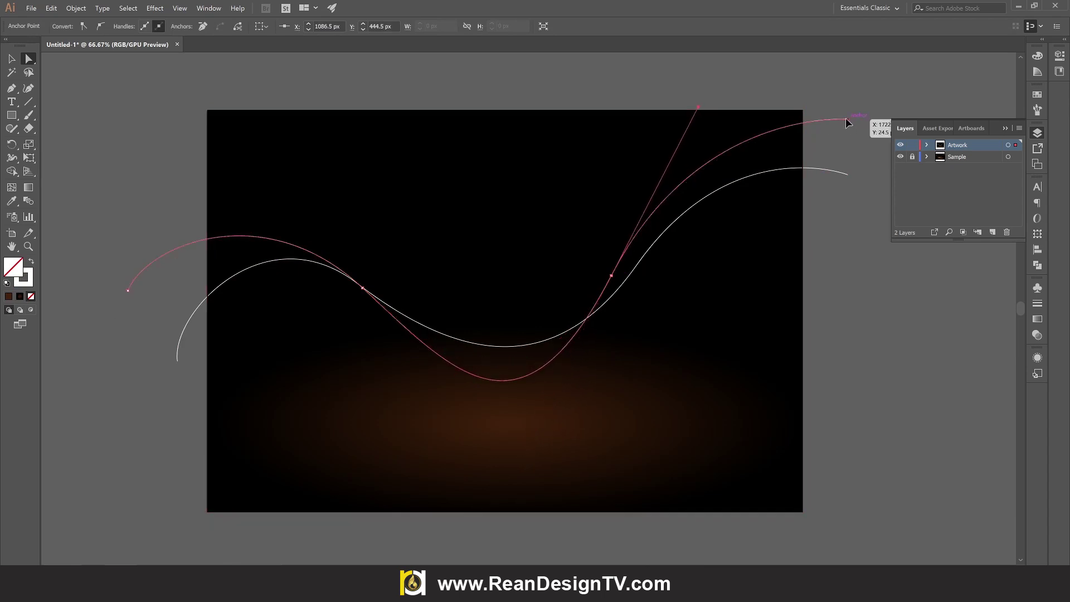
drag(848, 119, 843, 113)
drag(701, 106, 697, 91)
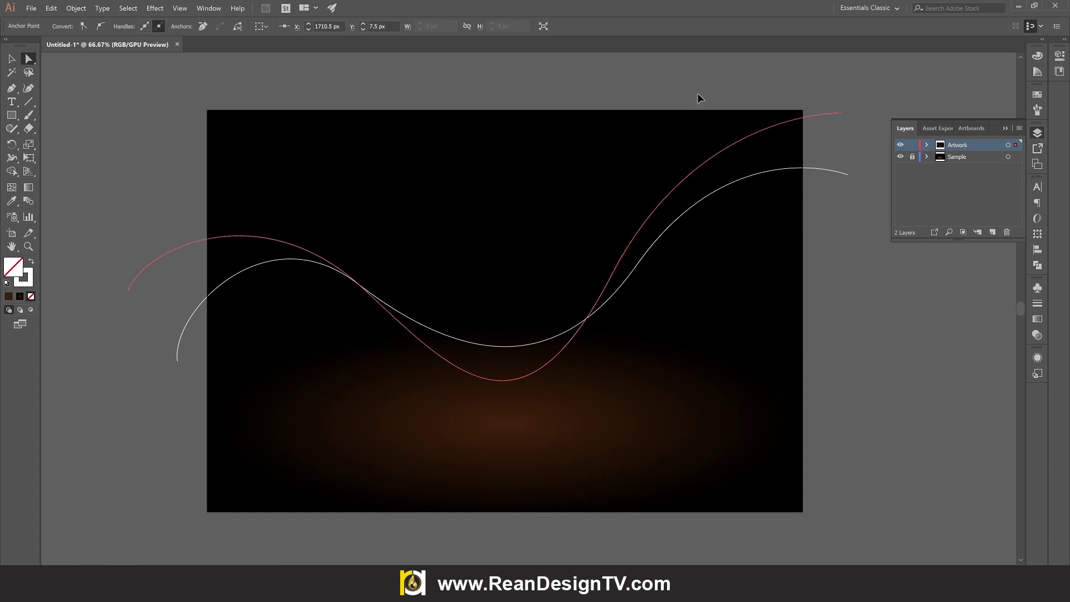
click(632, 277)
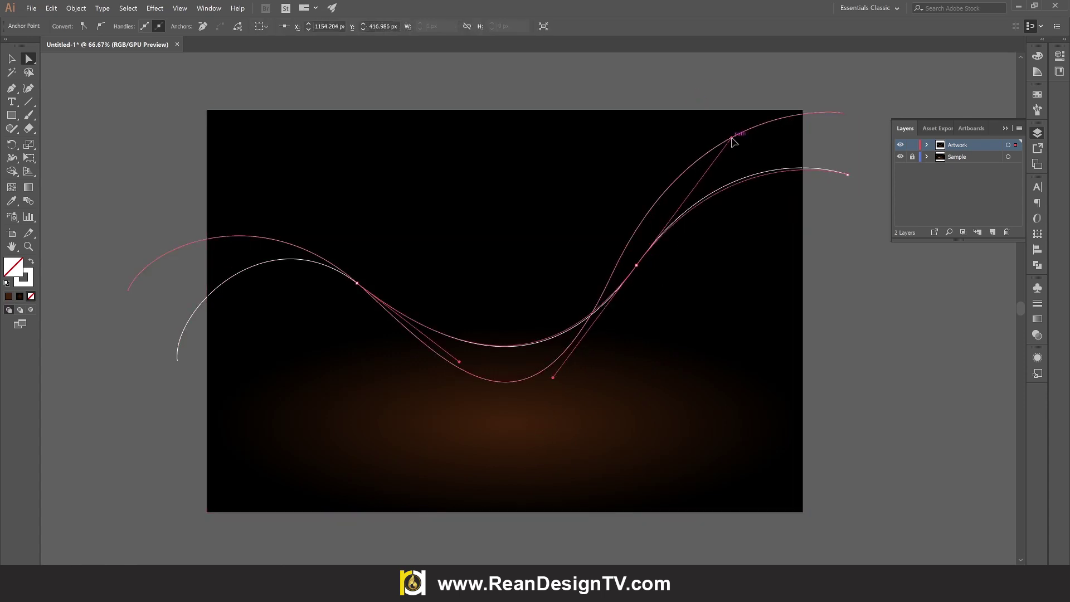
click(887, 357)
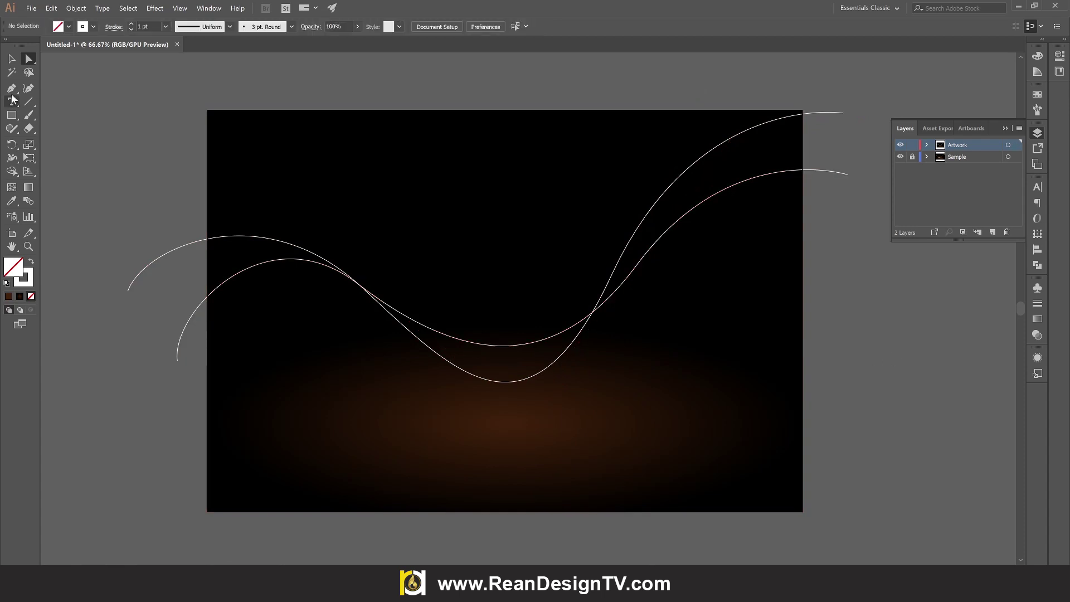
- Copy the upper wave curve 9 px lower
click(16, 58)
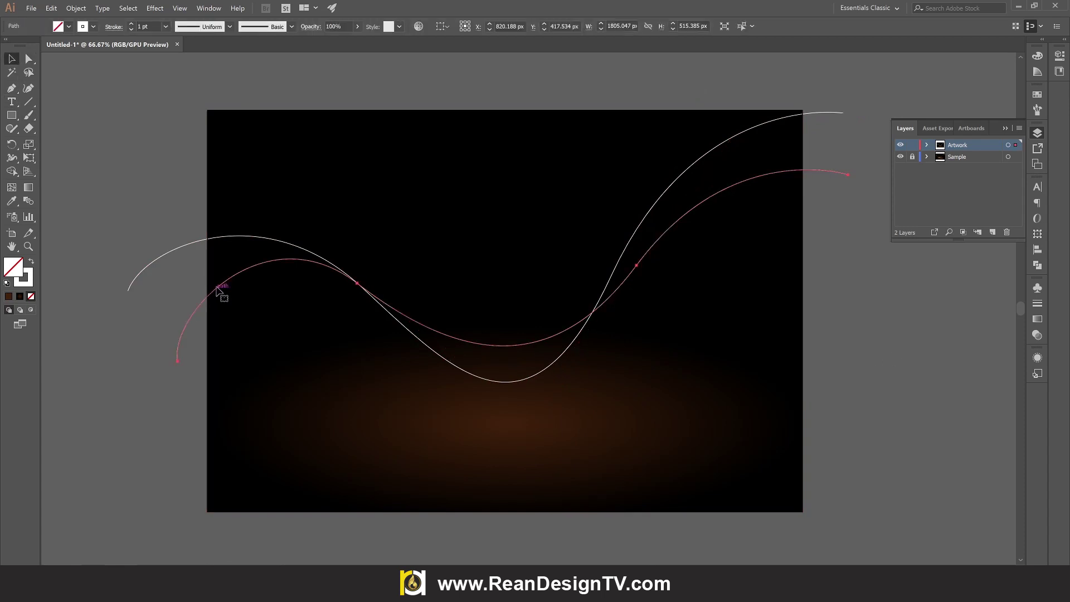
click(210, 240)
scroll(170, 249, up, 2)
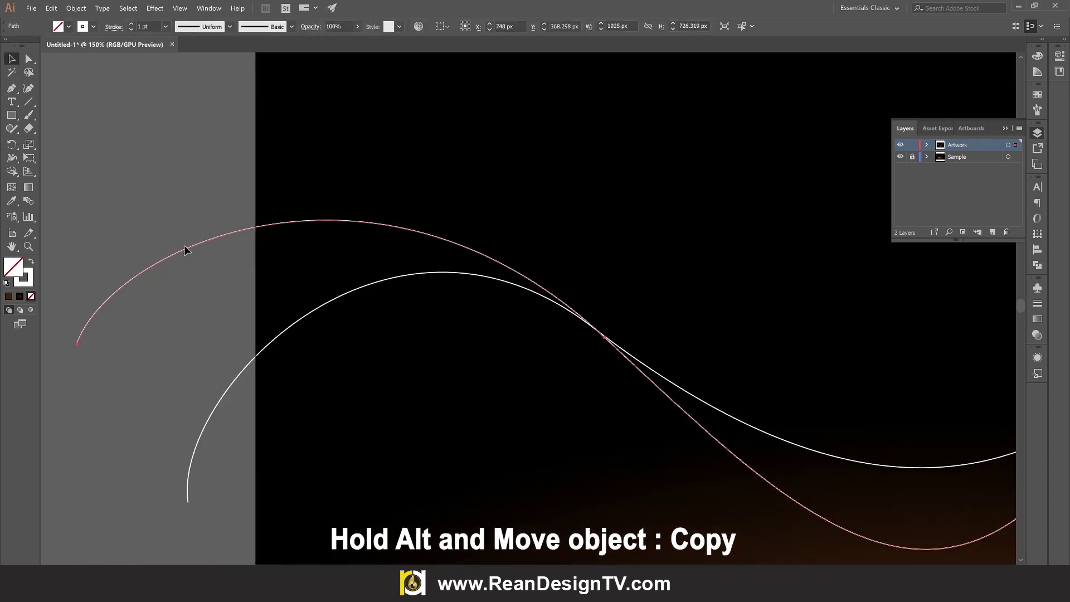
drag(186, 251, 189, 260)
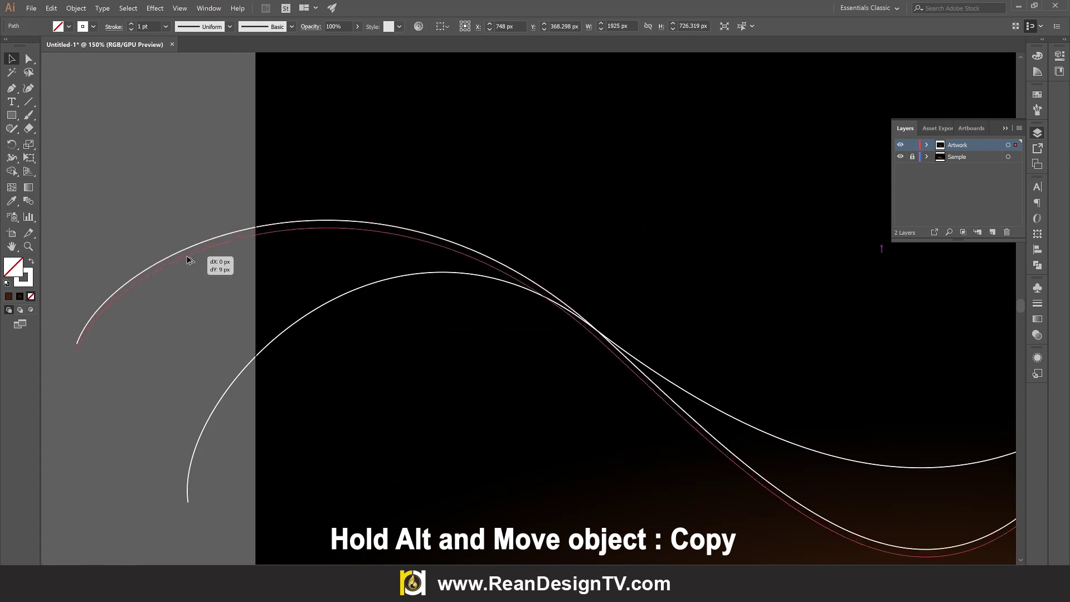
scroll(192, 268, down, 2)
scroll(184, 307, up, 2)
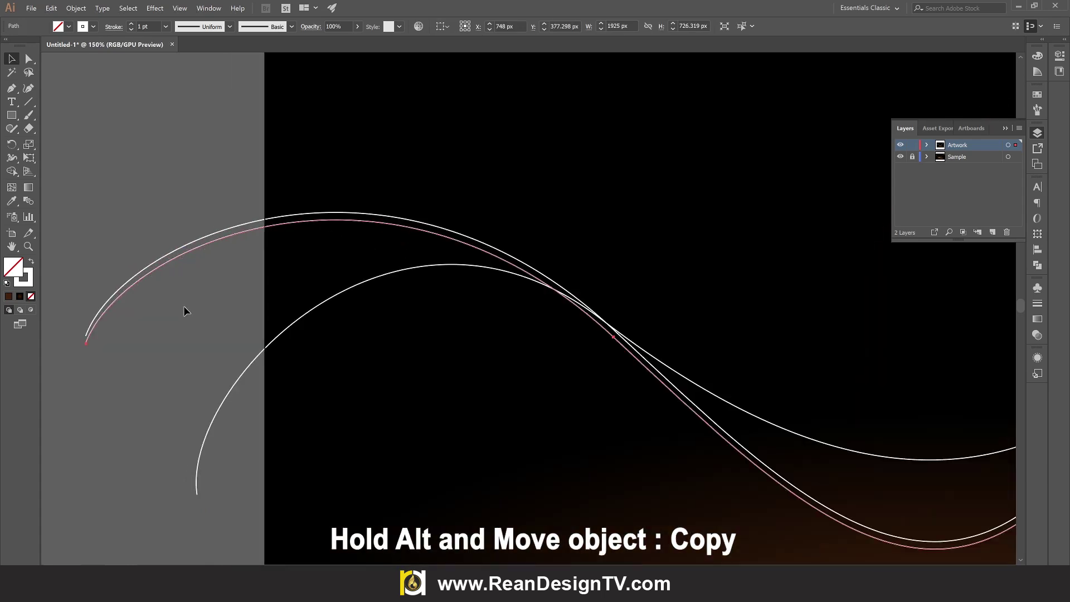
- Make the lower wave's stroke dark brown and the upper wave's stroke orange
click(185, 311)
click(237, 389)
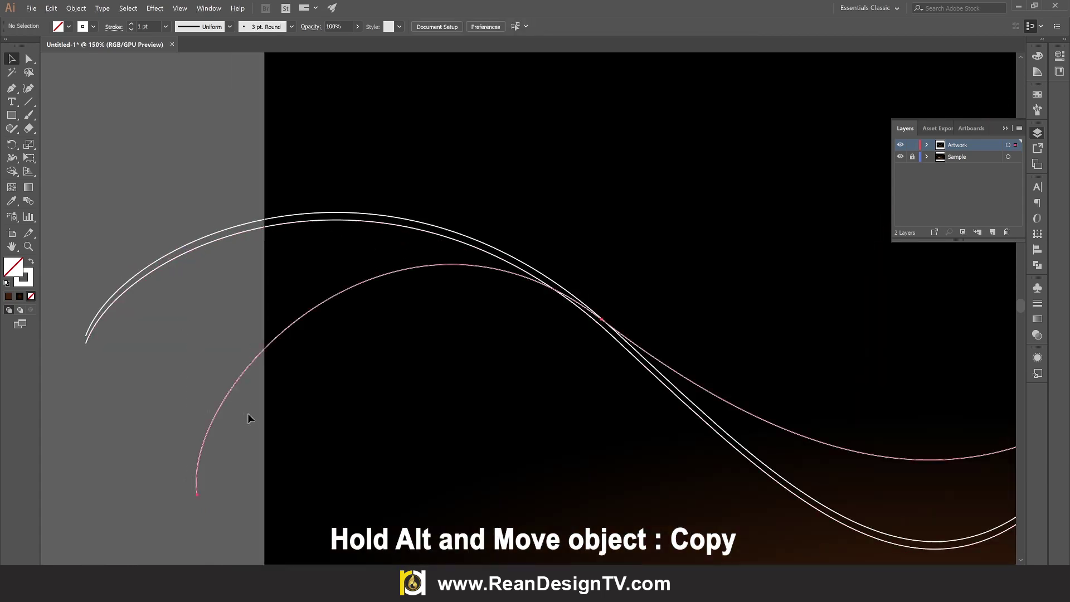
click(94, 27)
click(110, 63)
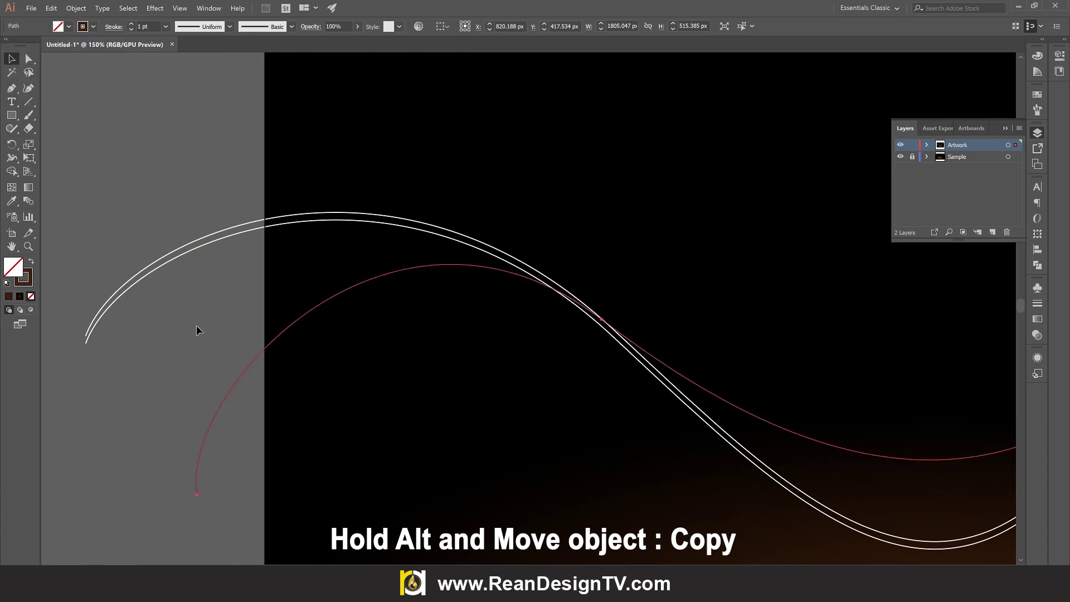
click(184, 240)
click(91, 27)
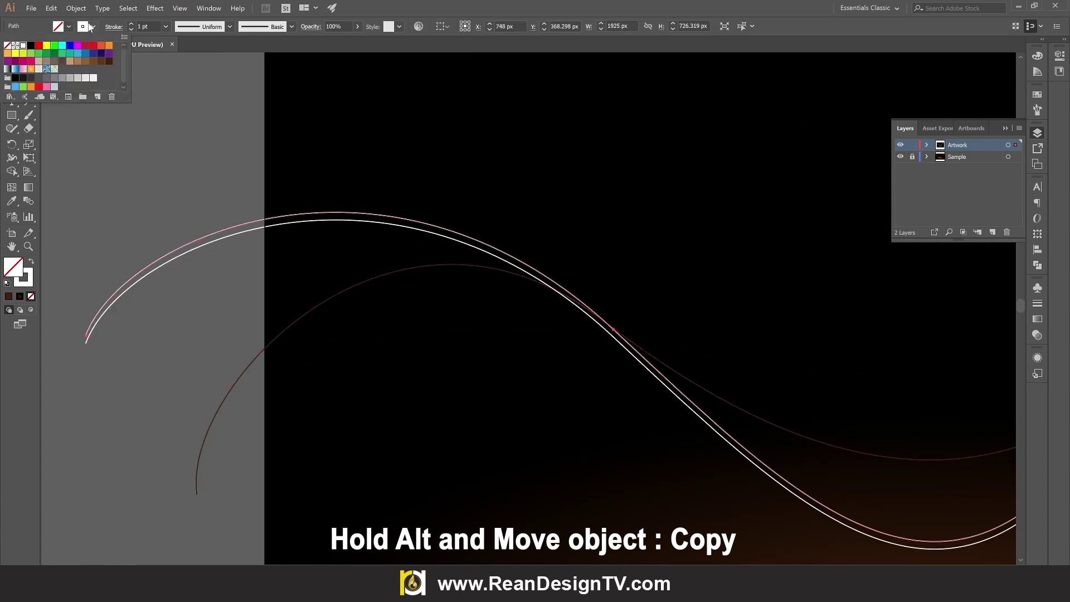
click(108, 47)
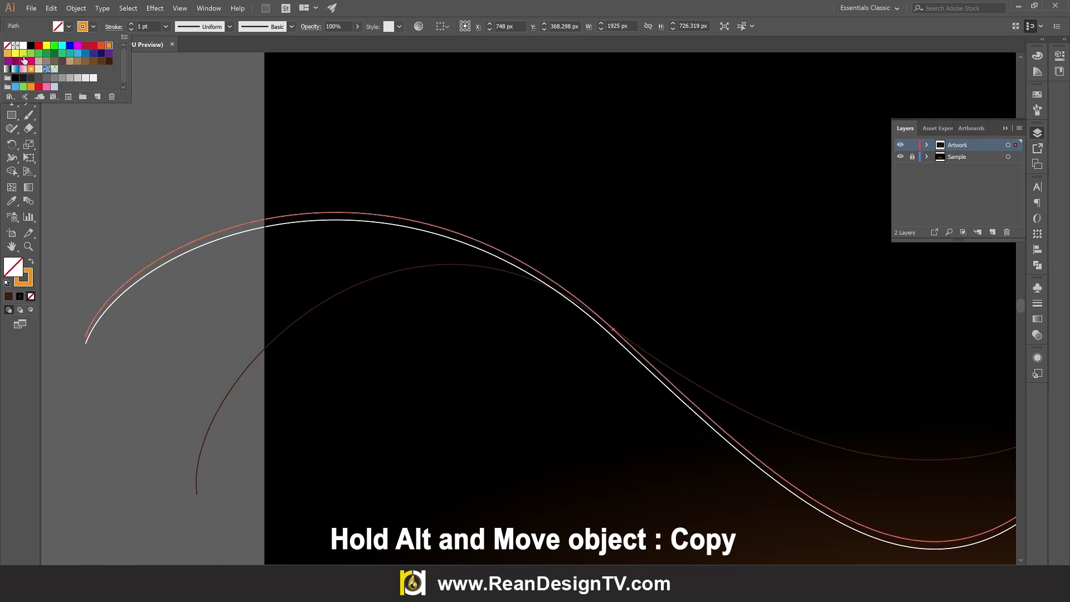
click(183, 312)
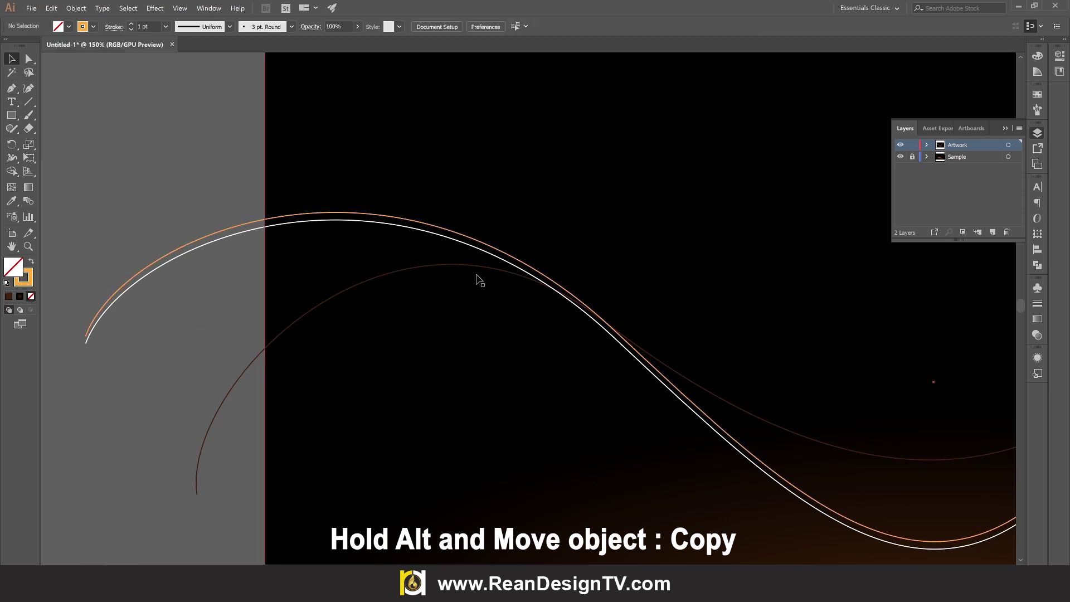
- Make the copied wave's stroke yellow
click(437, 237)
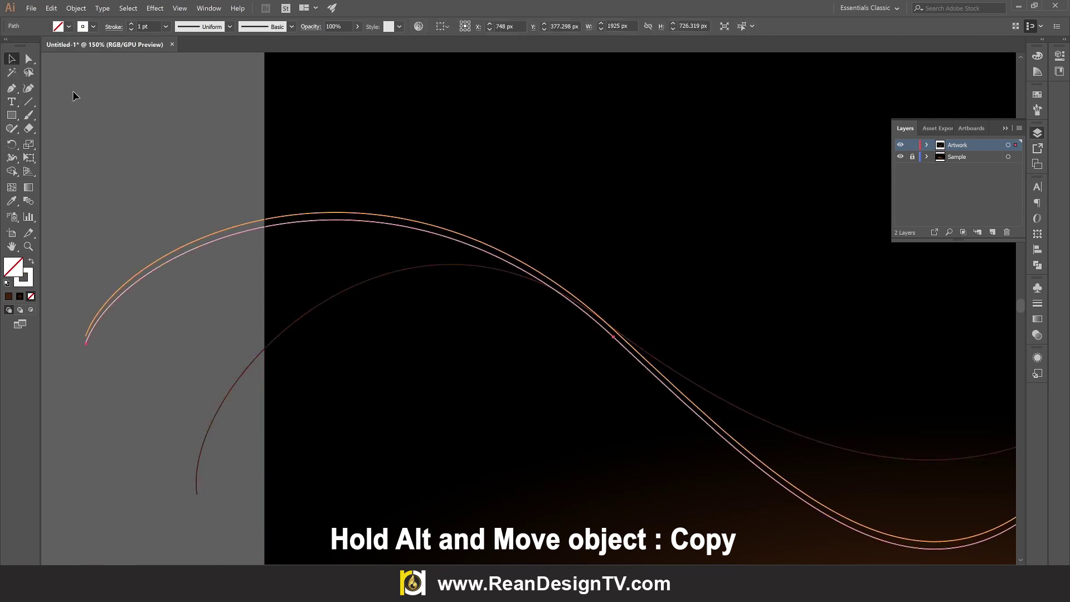
click(94, 26)
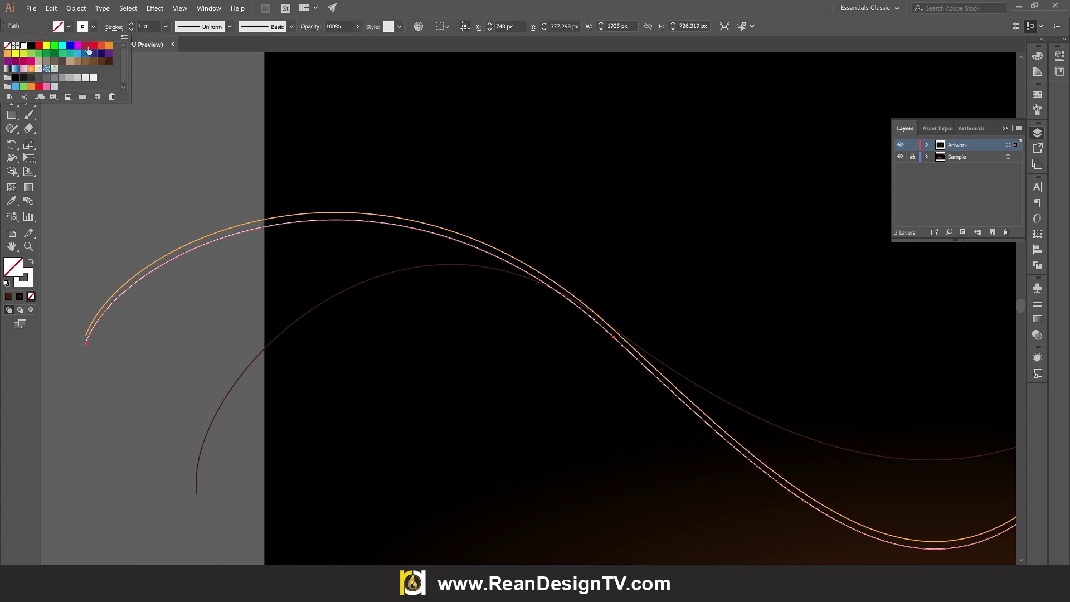
click(15, 53)
click(139, 132)
scroll(507, 277, up, 2)
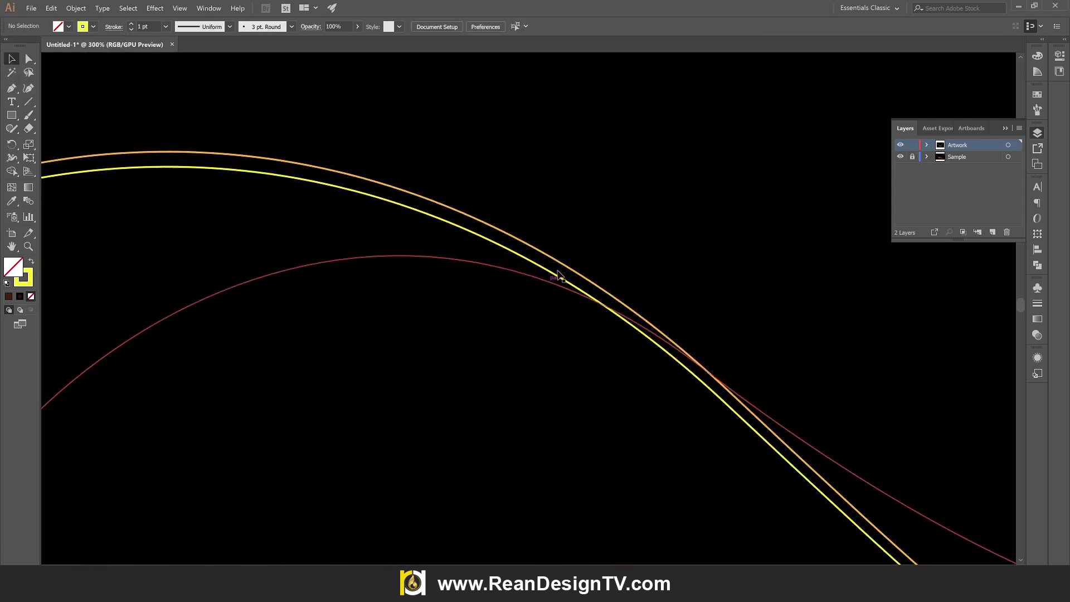
scroll(519, 294, down, 2)
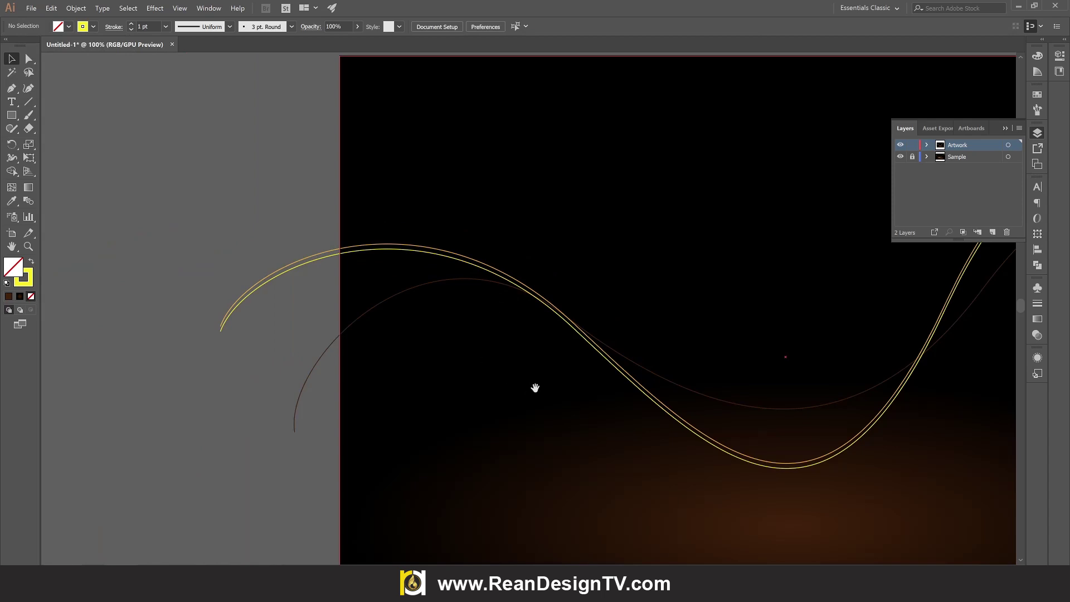
- Select all the wave curves and make a blend from them
drag(535, 388, 406, 370)
key(ctrl+a)
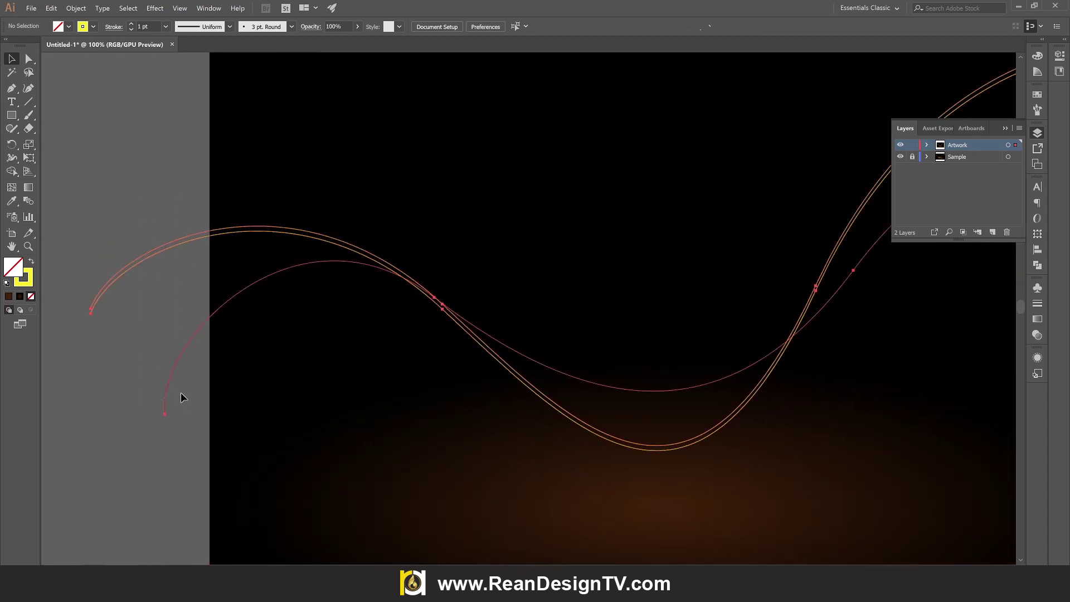
click(75, 8)
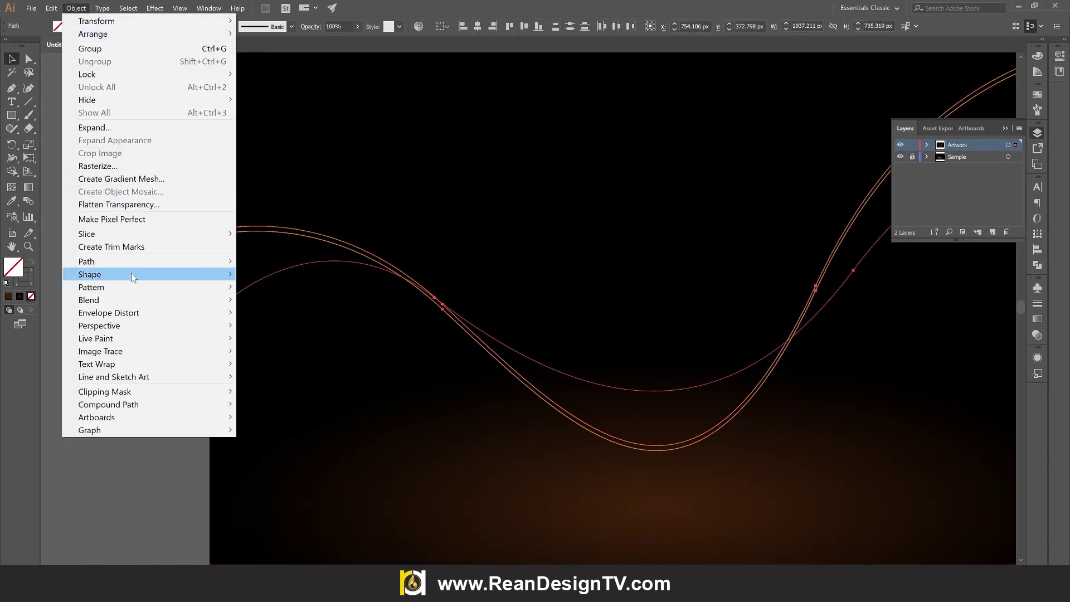
mouse_move(88, 299)
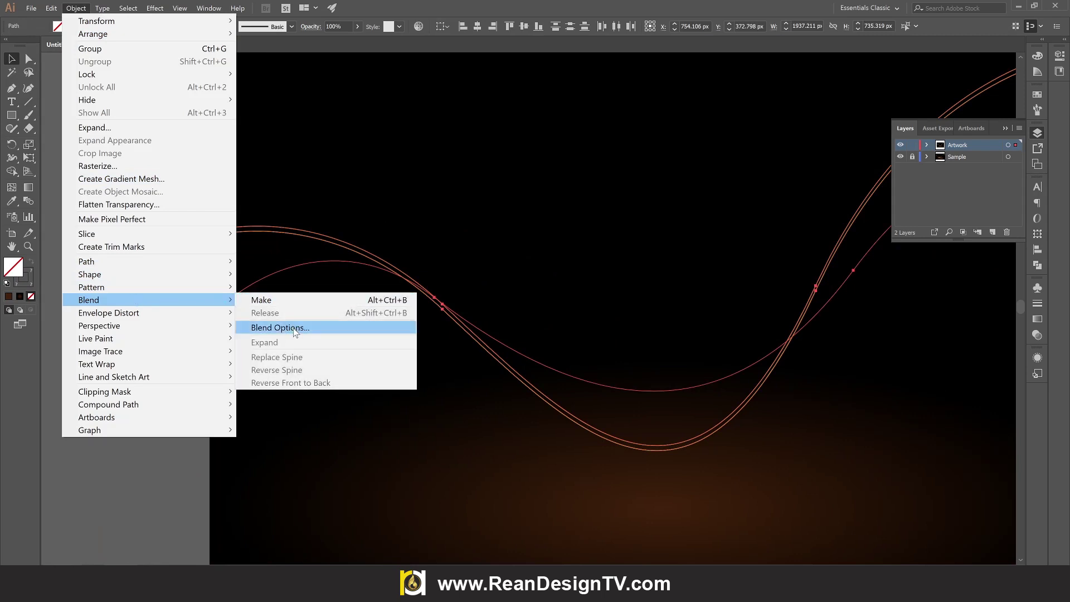
click(383, 303)
click(161, 136)
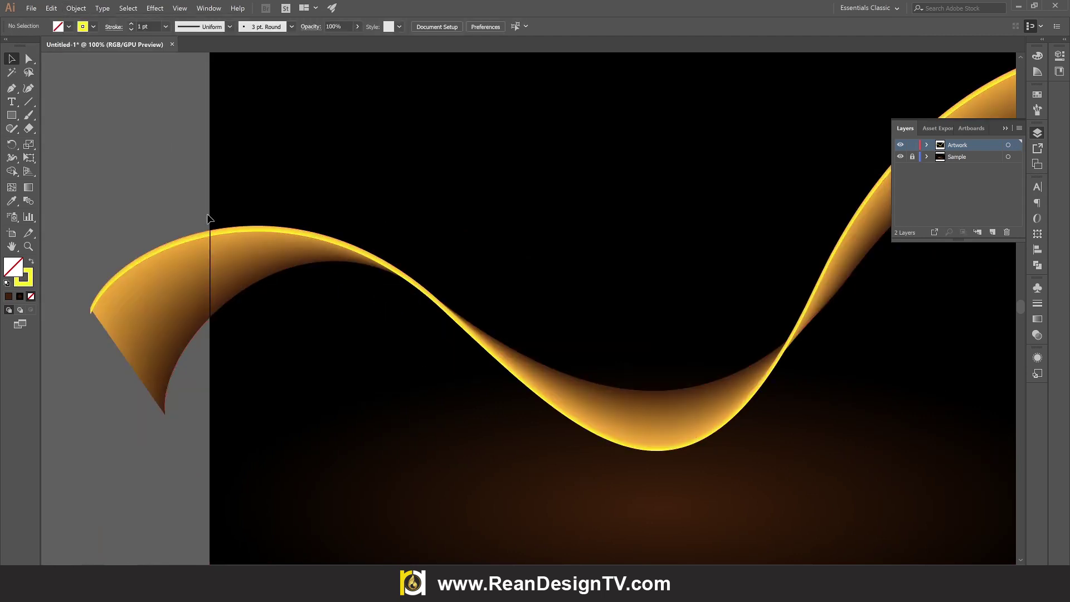
click(202, 306)
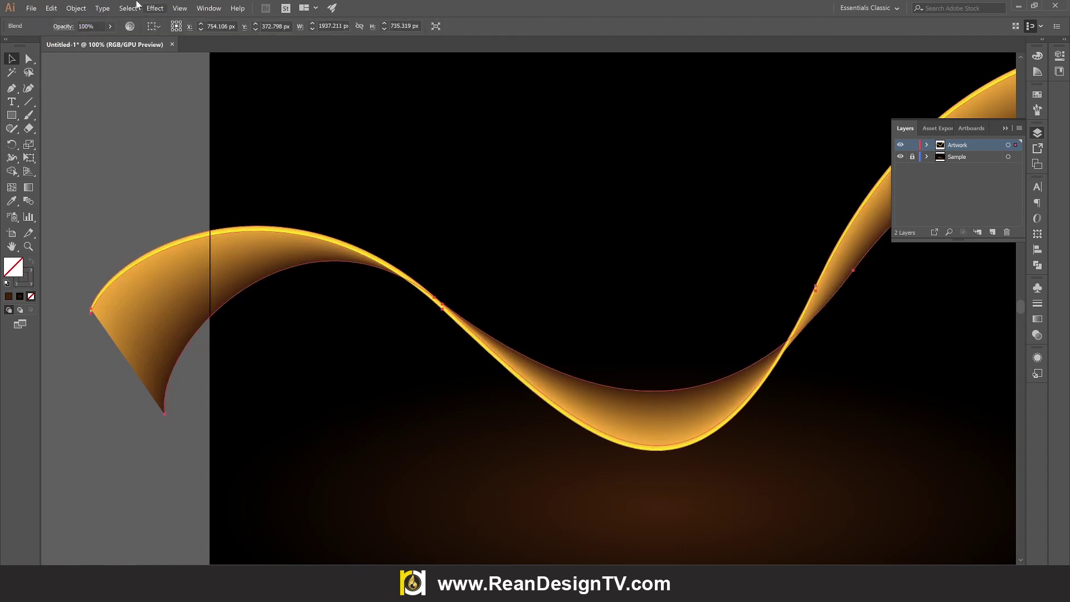
- Set the blend to 35 specified steps, previewing before confirming
click(76, 8)
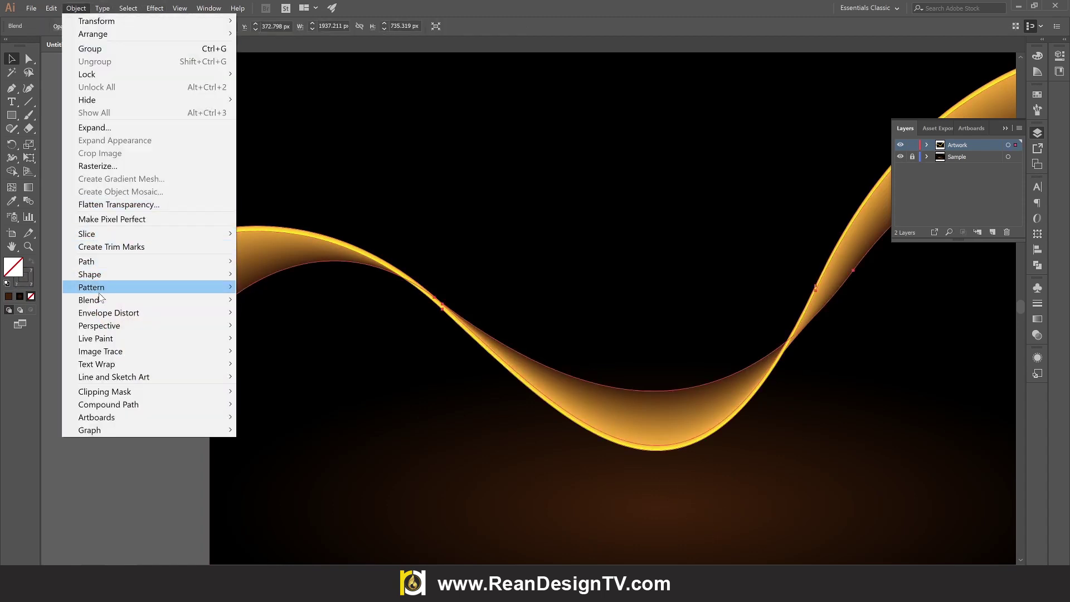
mouse_move(88, 299)
click(316, 327)
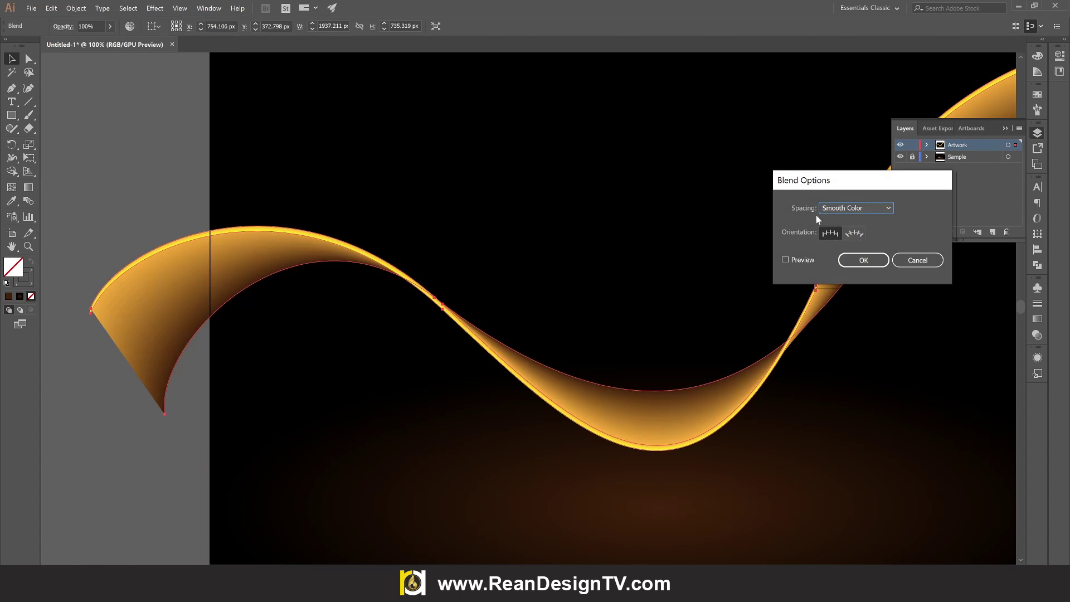
click(836, 208)
click(851, 232)
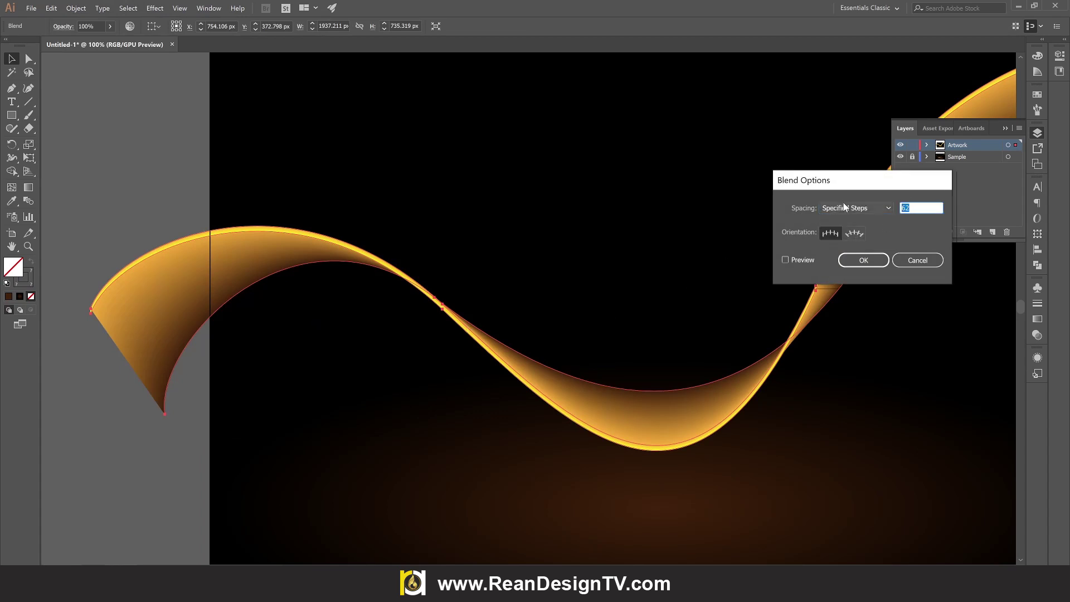
text(35)
click(785, 259)
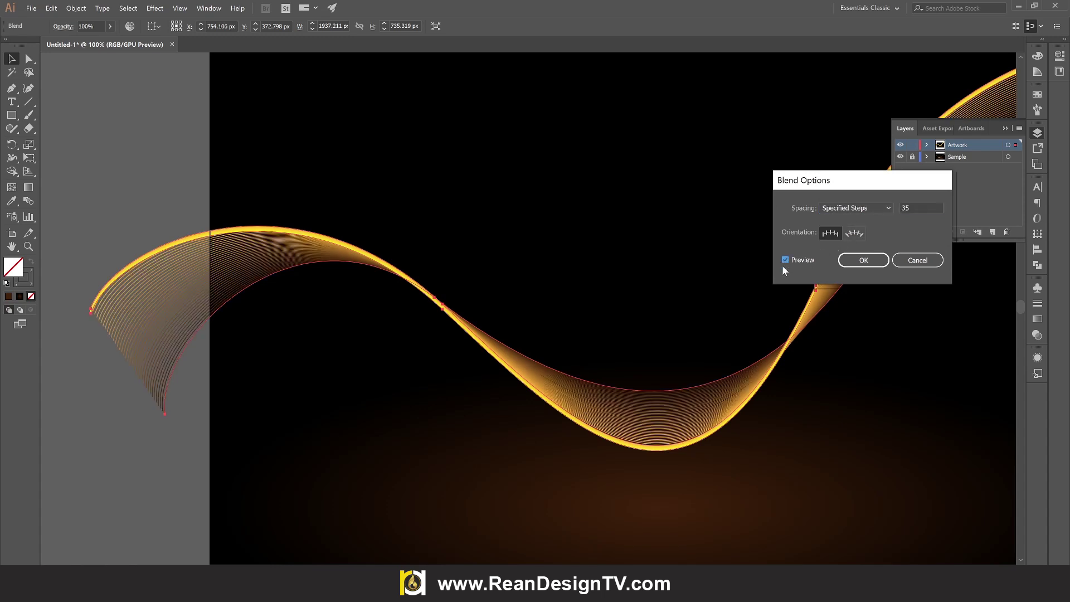
click(864, 260)
- Raise one golden wave curve's opacity to 77% inside the isolated blend, then exit isolation
click(185, 85)
scroll(158, 153, down, 2)
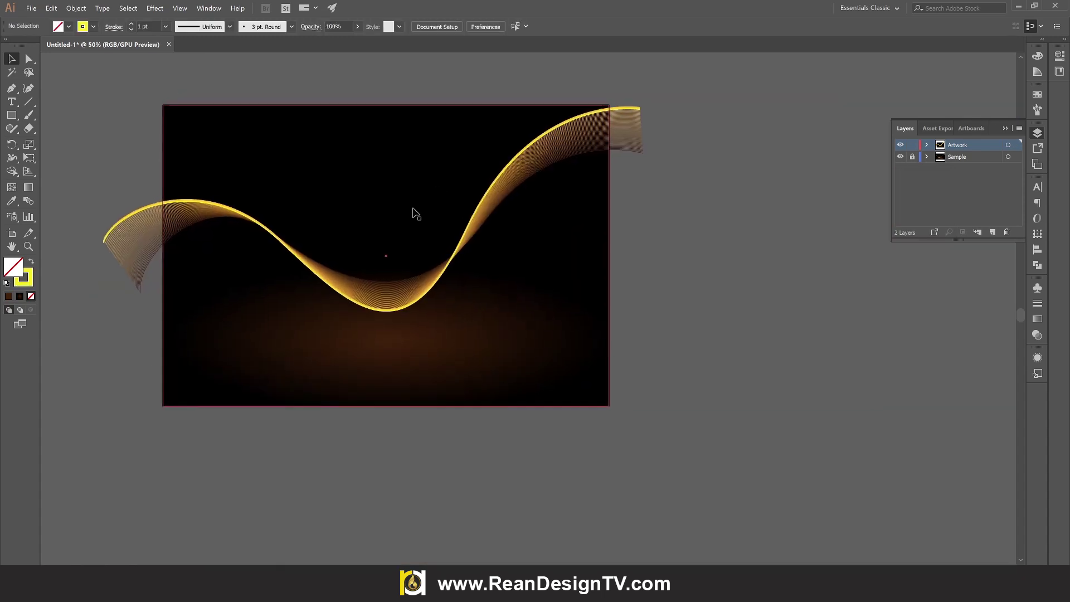
scroll(268, 223, up, 2)
double_click(187, 232)
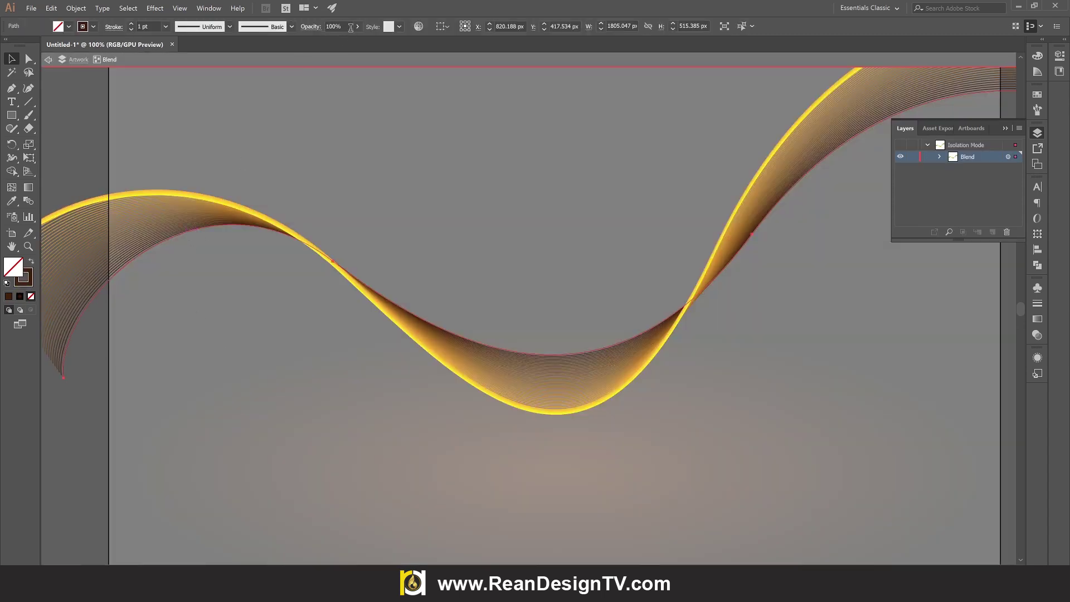
click(357, 26)
drag(334, 40, 345, 42)
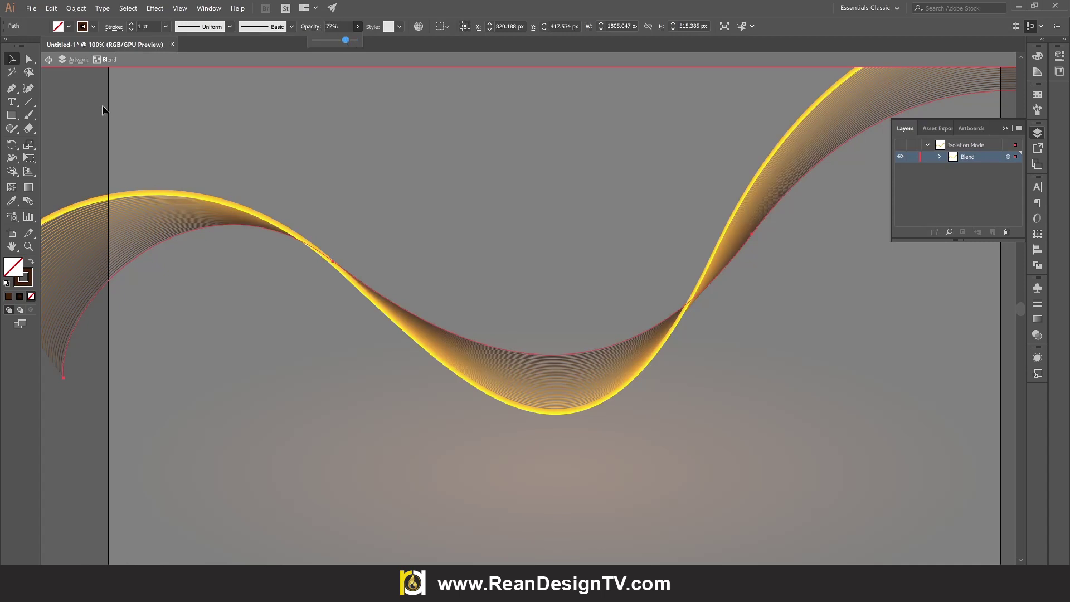
double_click(89, 99)
- Zoom out and hide then show the wave artwork to compare against the reference poster
key(ctrl+minus)
key(ctrl+minus)
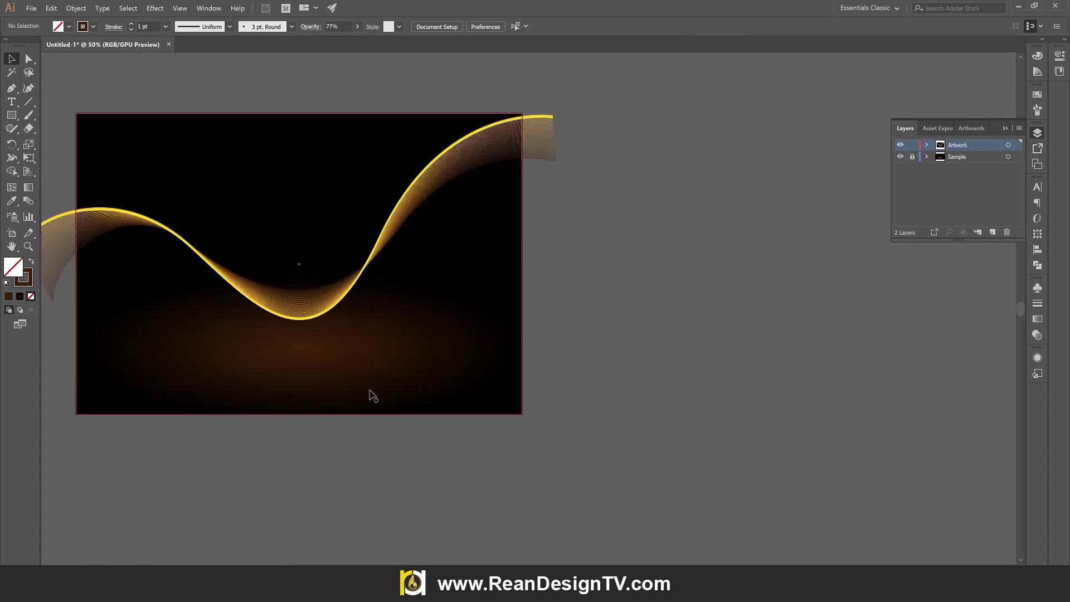
scroll(205, 401, up, 1)
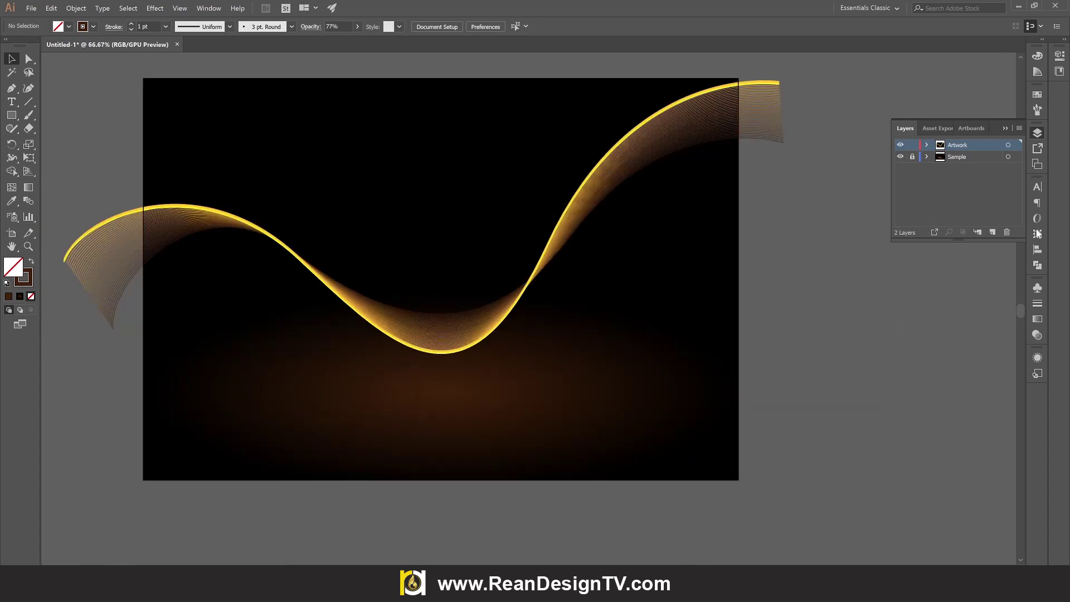
click(899, 146)
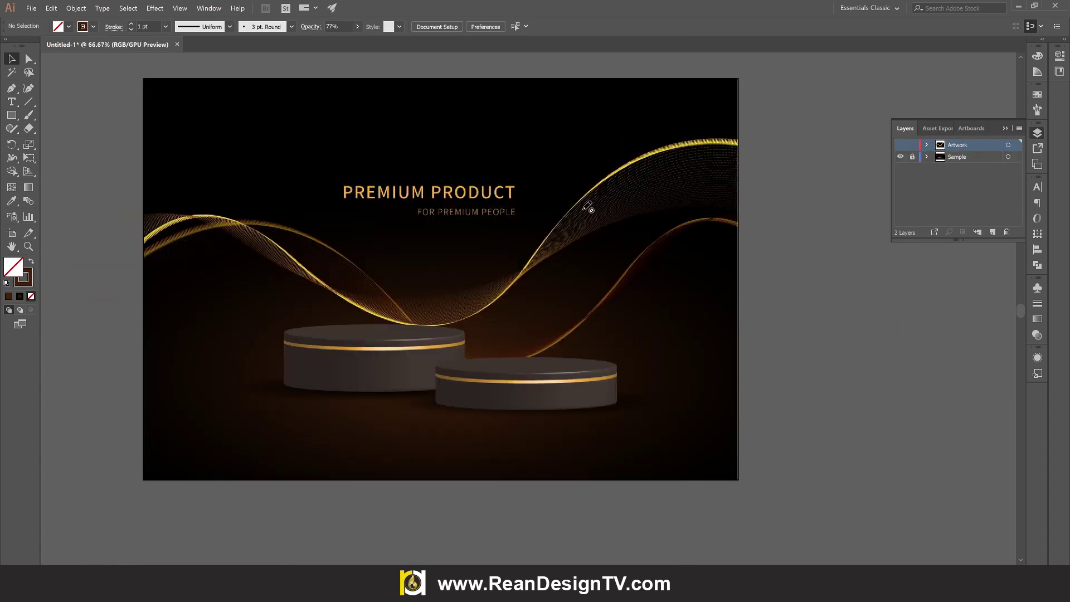
click(900, 145)
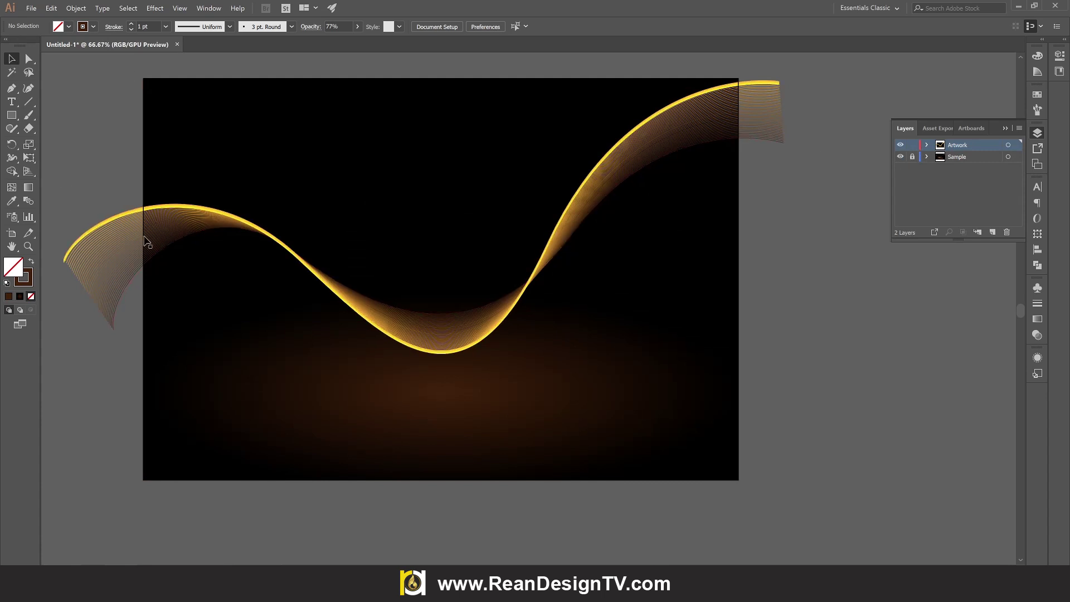
scroll(47, 258, up, 2)
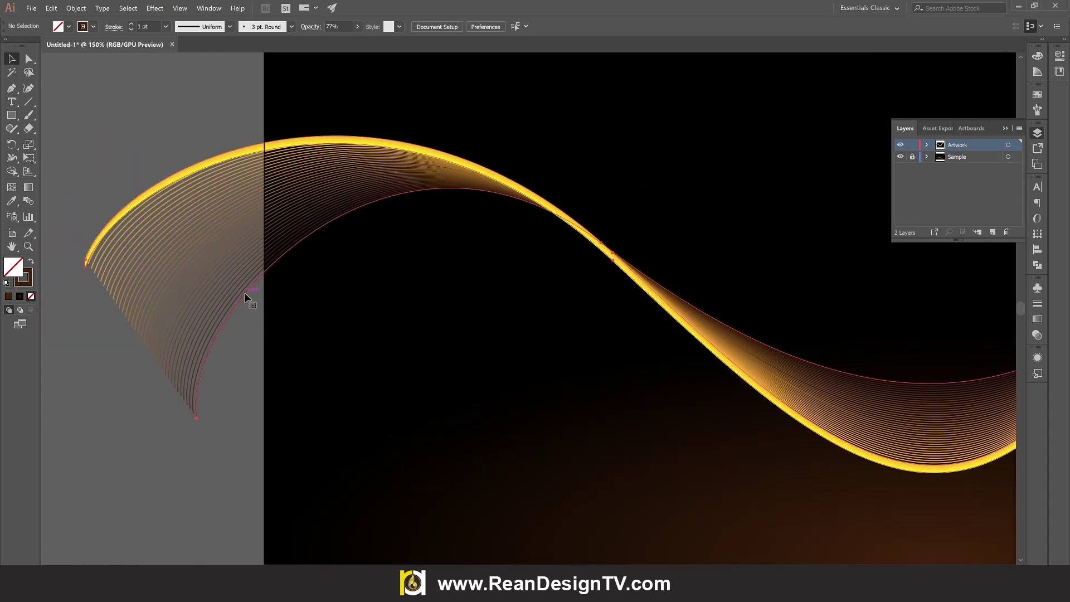
- Give the wave blend's strokes a dashed line with 1 pt dash and 3 pt gap
double_click(244, 293)
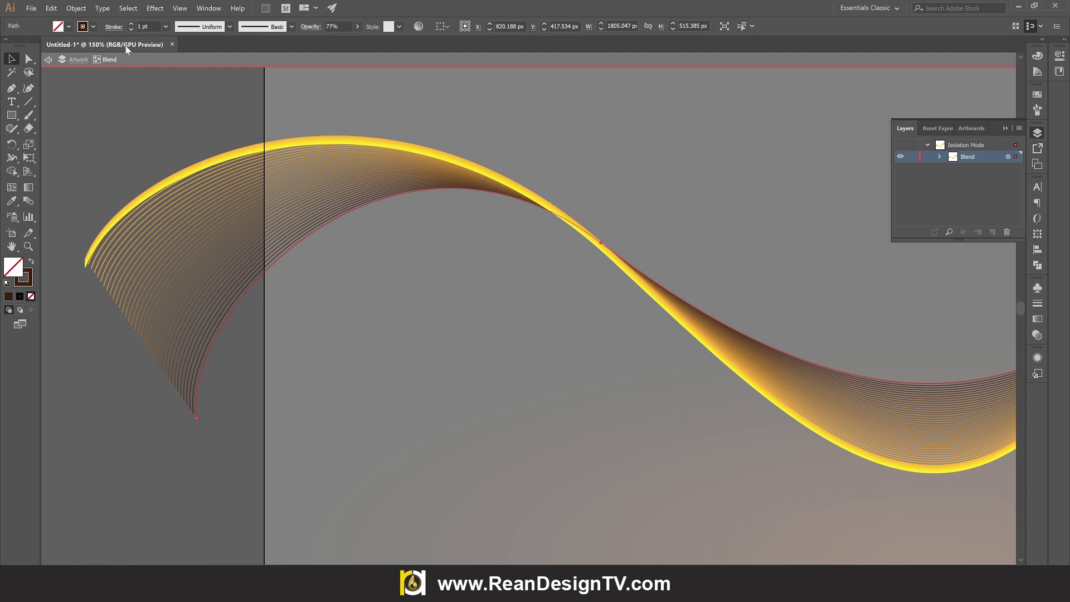
click(113, 26)
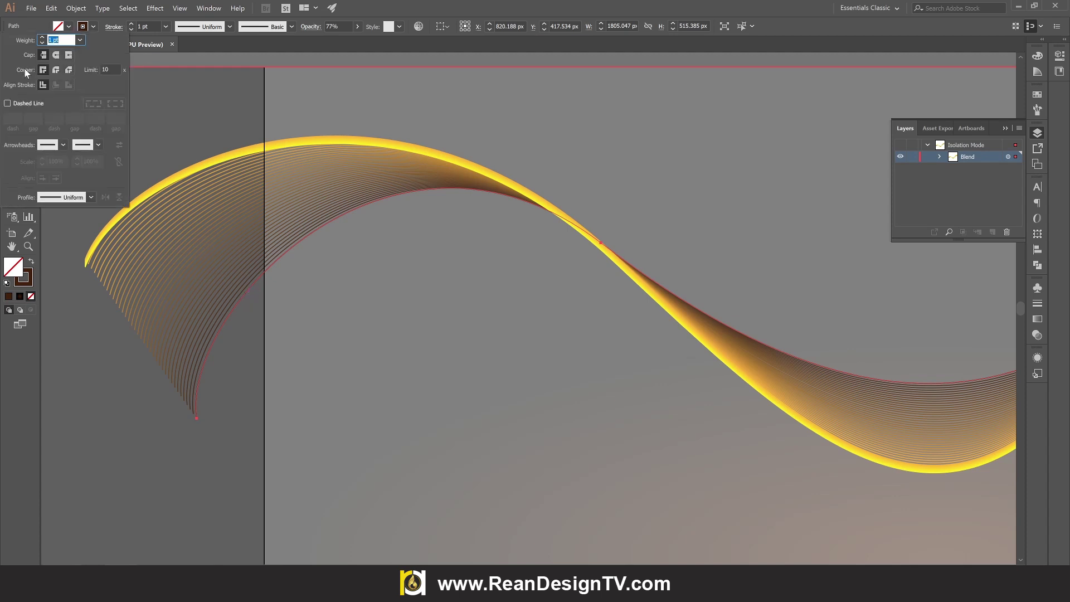
click(15, 103)
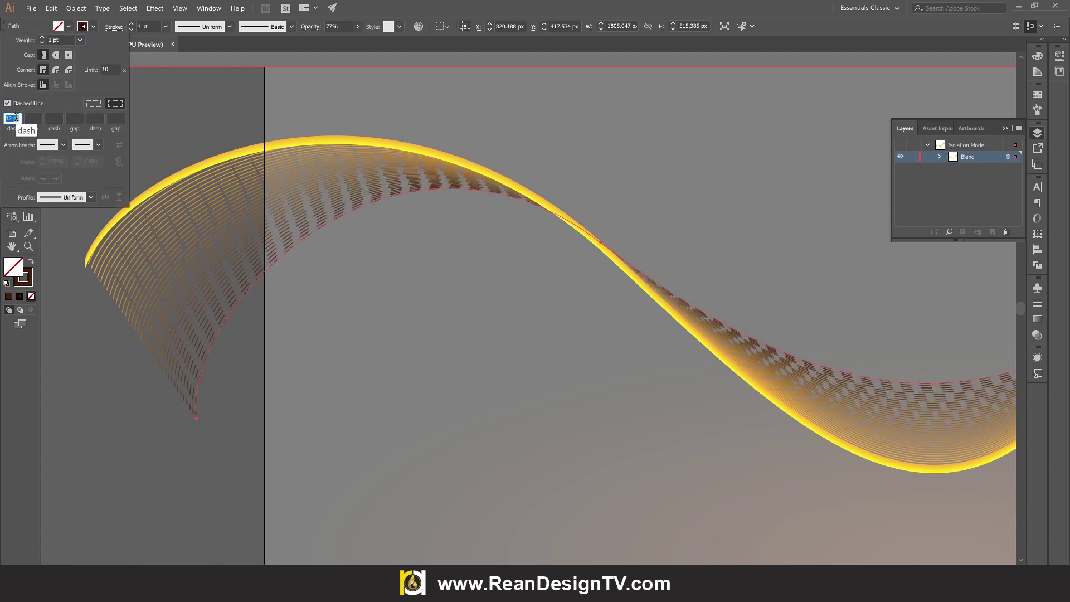
text(1)
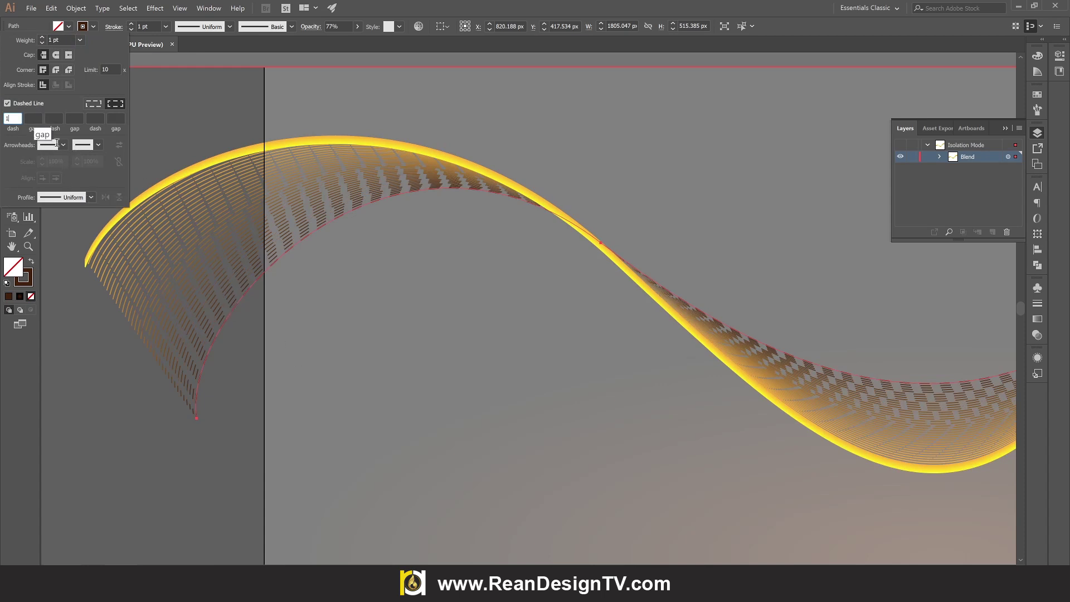
click(36, 119)
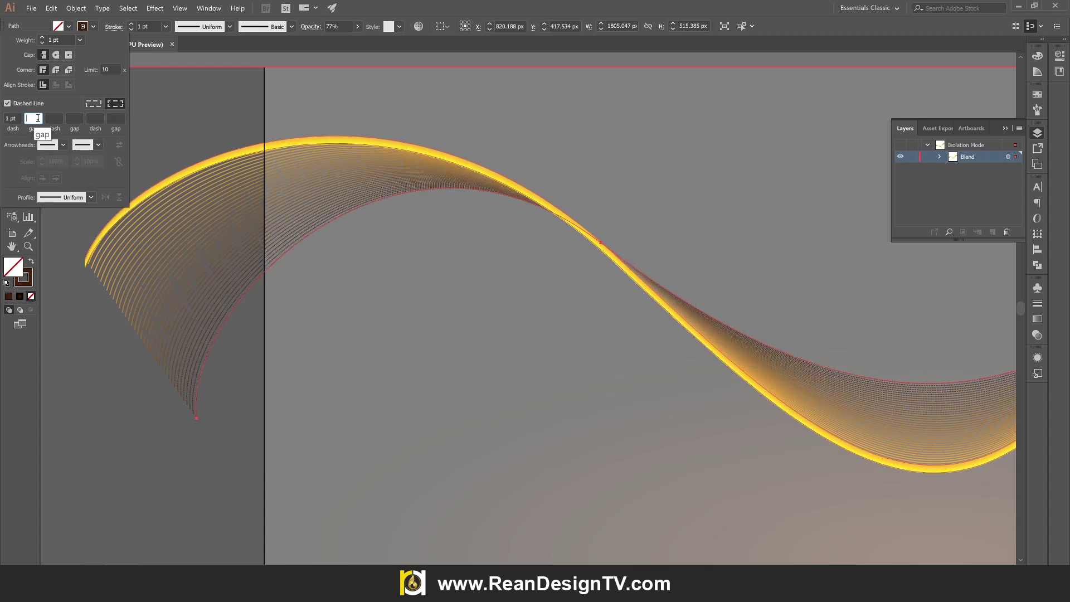
text(3)
key(Tab)
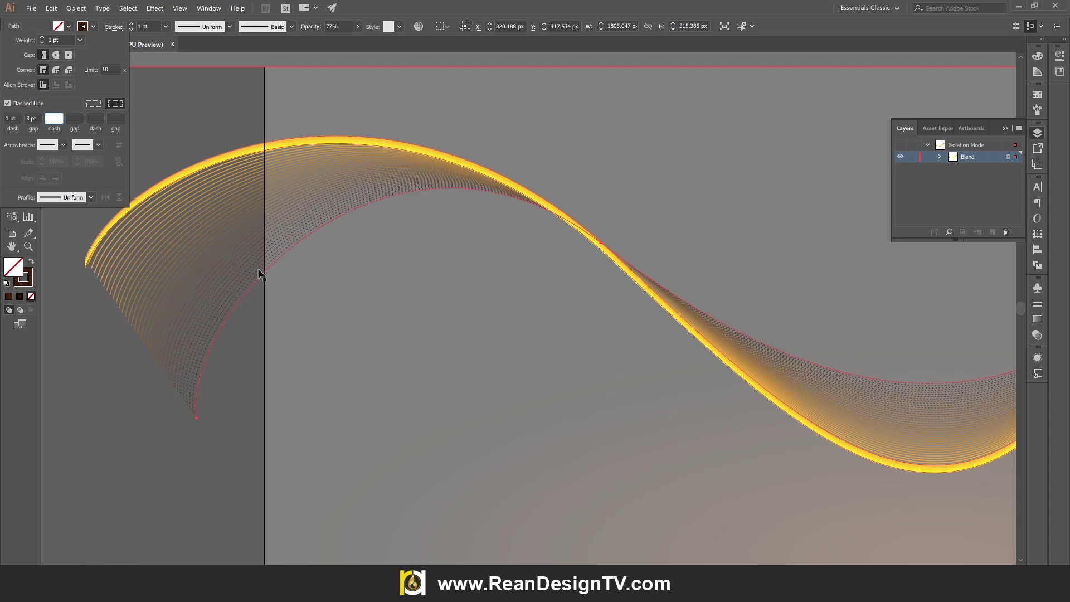
key(Escape)
click(189, 505)
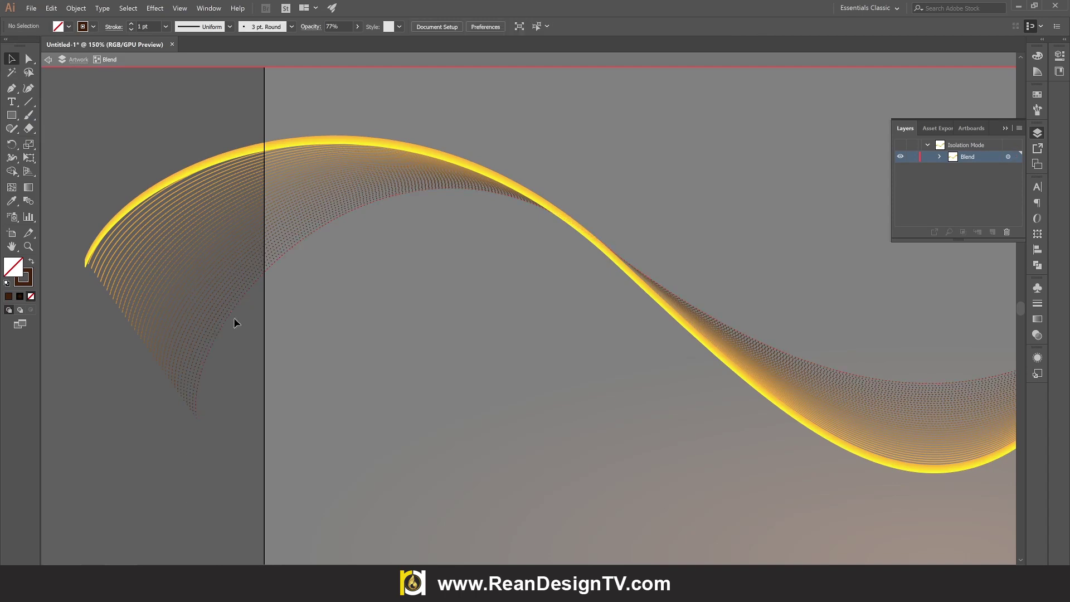
- Apply the same 1 pt dash, 3 pt gap dashed stroke to the blend's top path
scroll(237, 312, up, 2)
scroll(254, 287, up, 2)
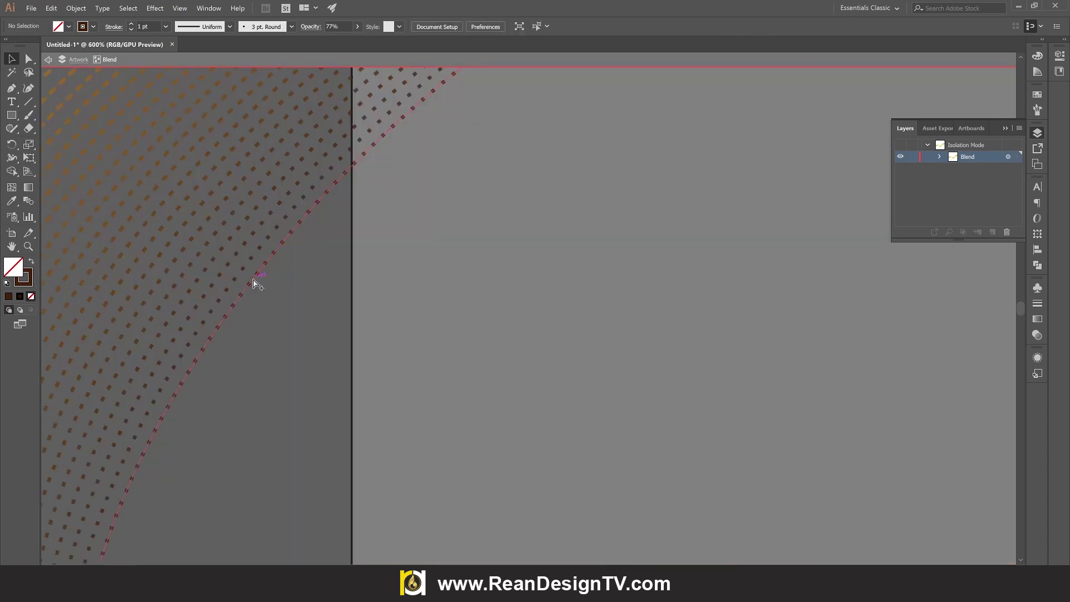
scroll(256, 282, down, 3)
scroll(248, 260, down, 1)
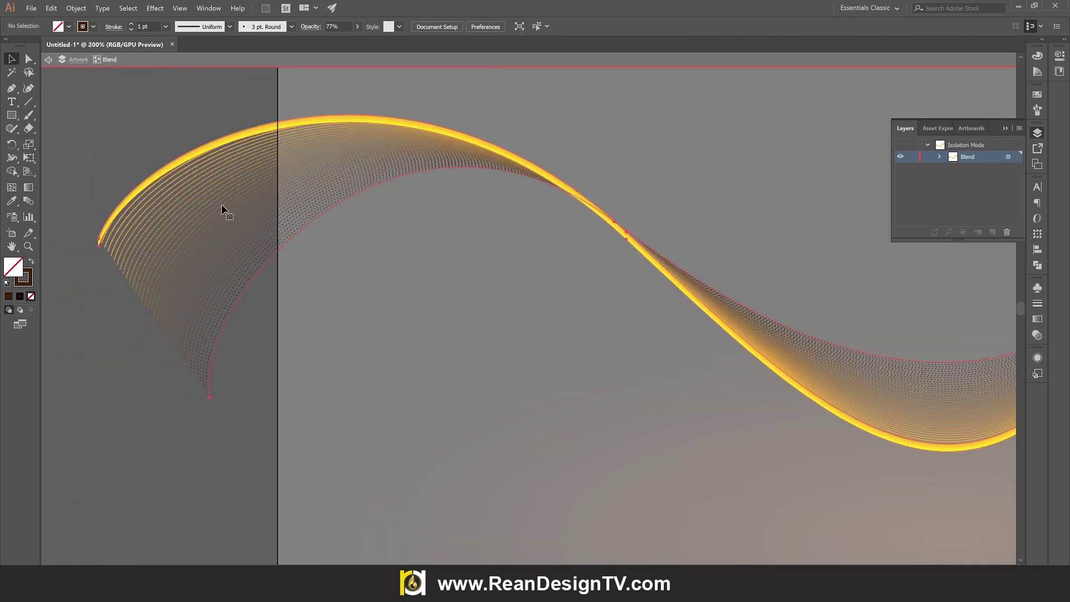
click(218, 158)
click(209, 146)
scroll(167, 101, up, 2)
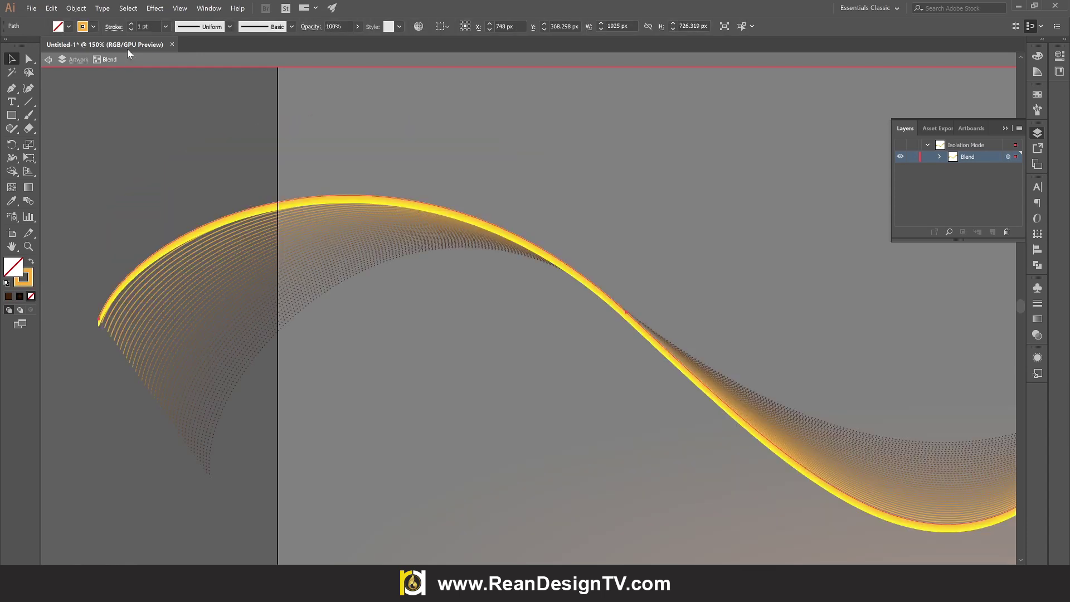
click(115, 27)
click(15, 105)
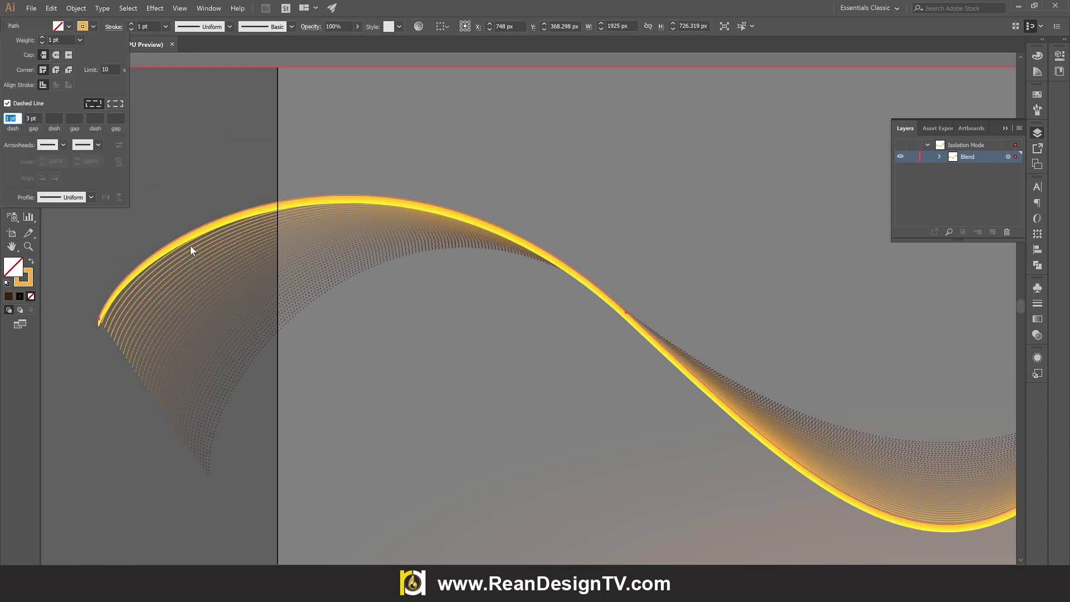
click(182, 170)
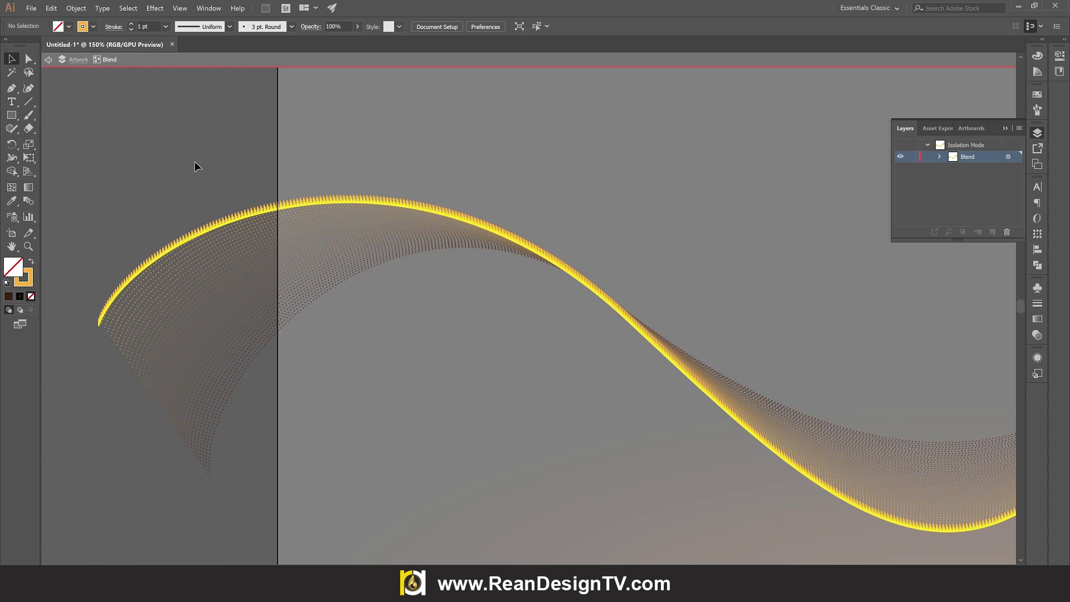
- Rotate a path inside the wave blend about one degree and nudge it slightly into place
double_click(195, 162)
key(ctrl+0)
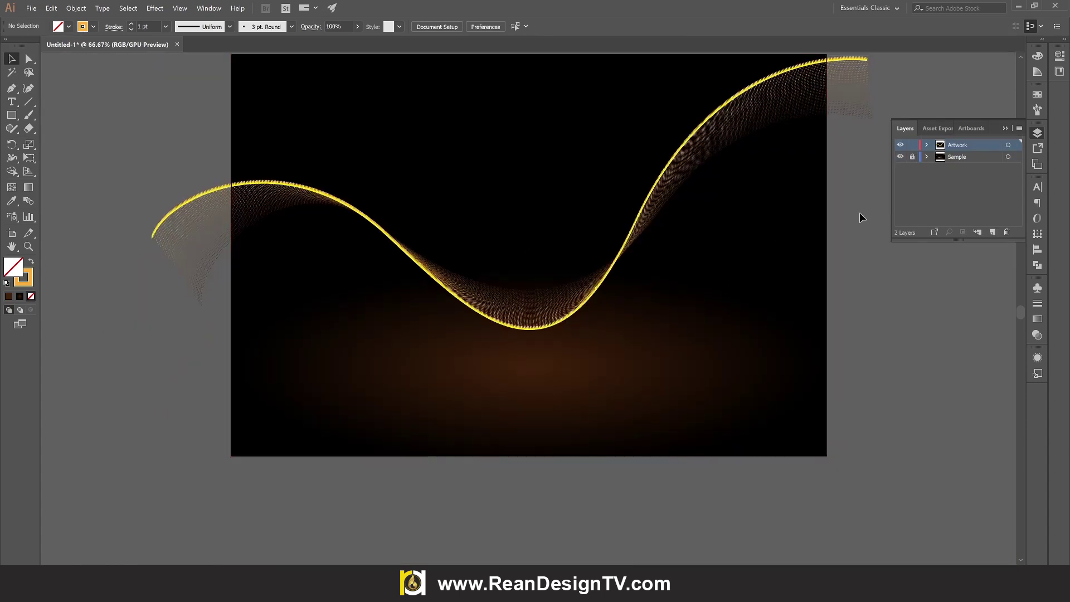
scroll(847, 199, up, 3)
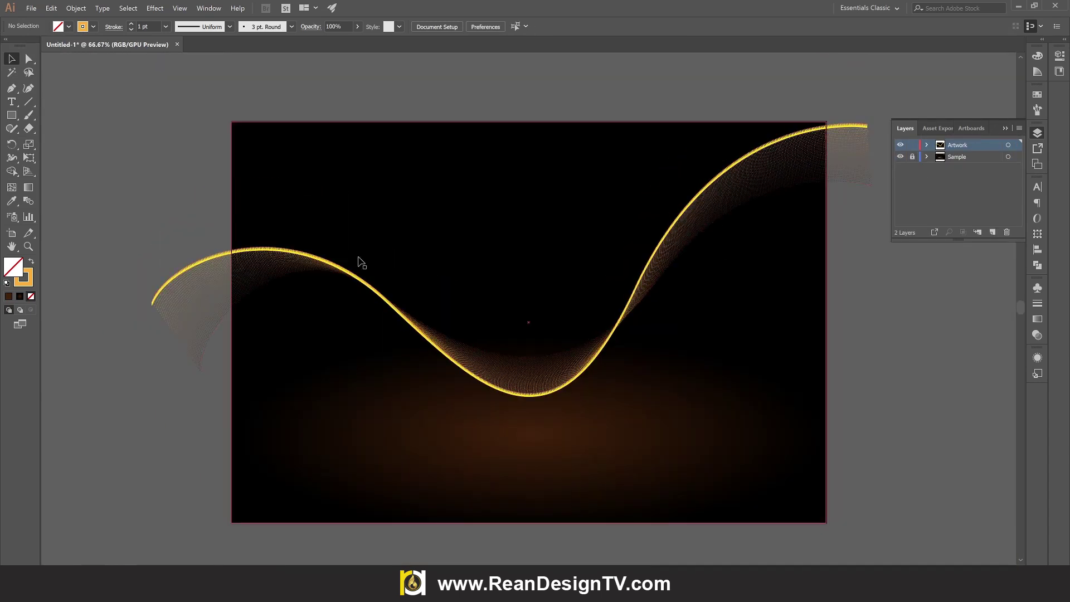
click(277, 253)
double_click(277, 253)
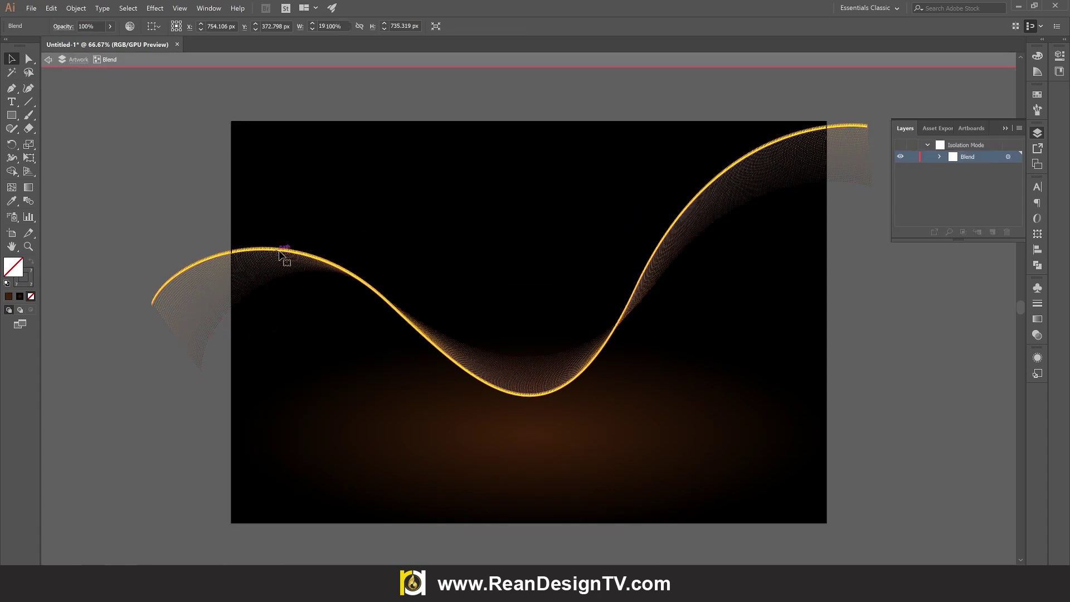
click(295, 276)
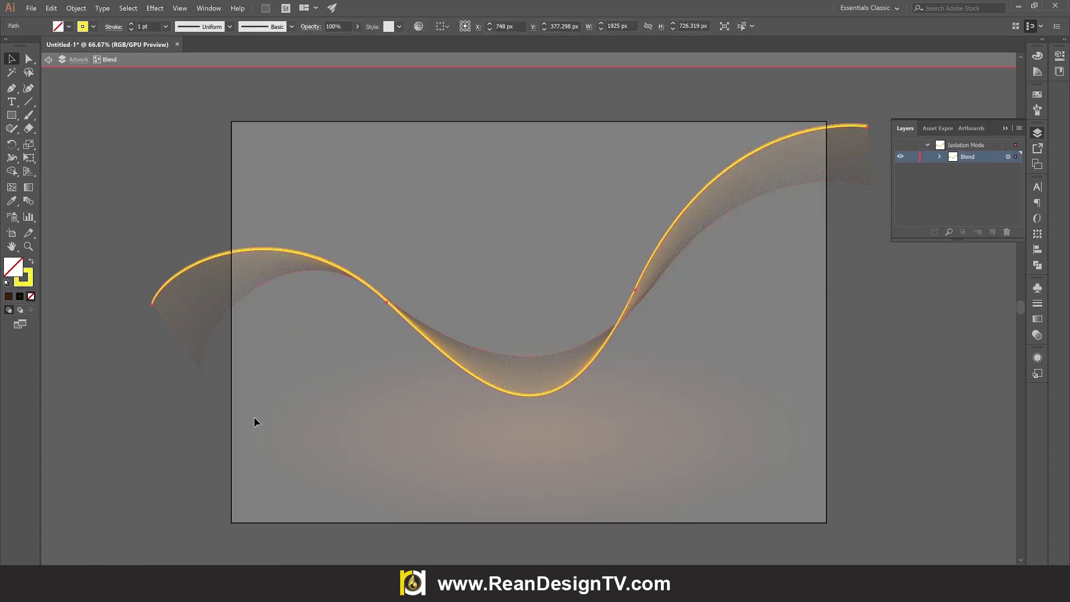
key(e)
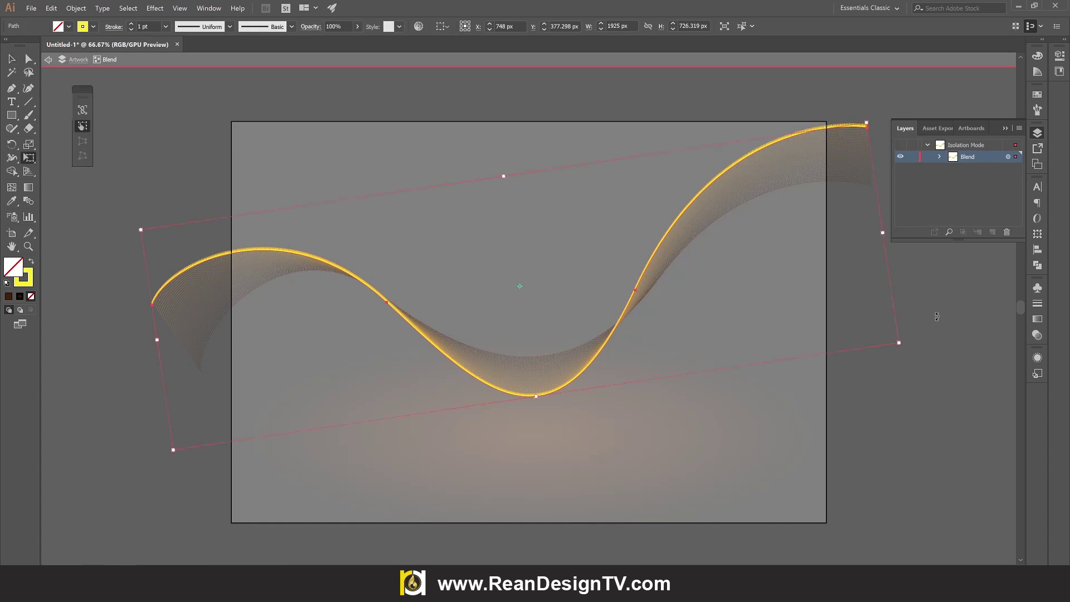
drag(937, 317, 937, 310)
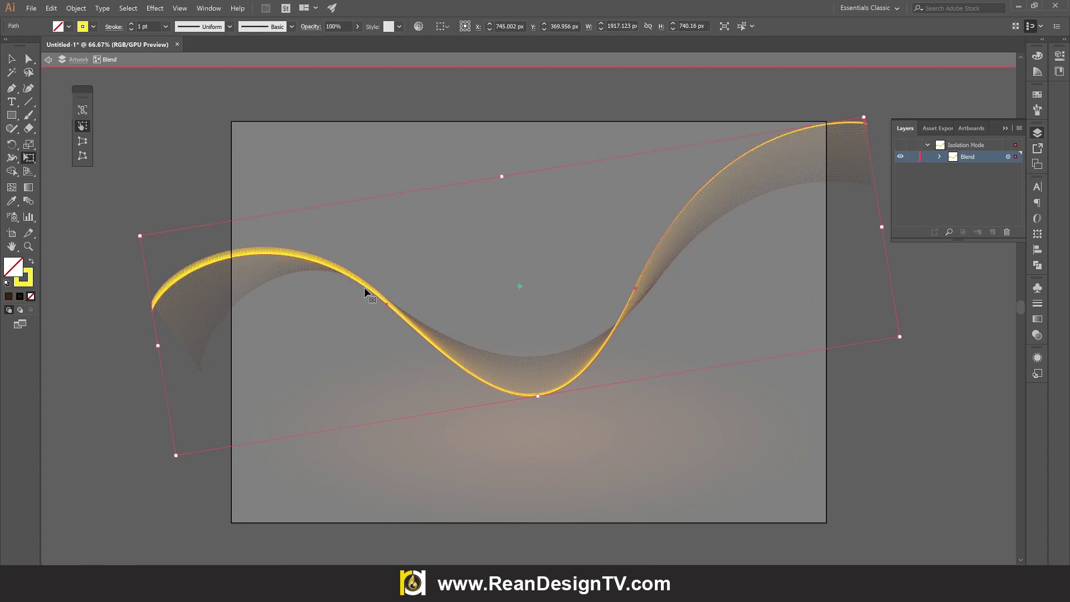
drag(368, 290, 372, 292)
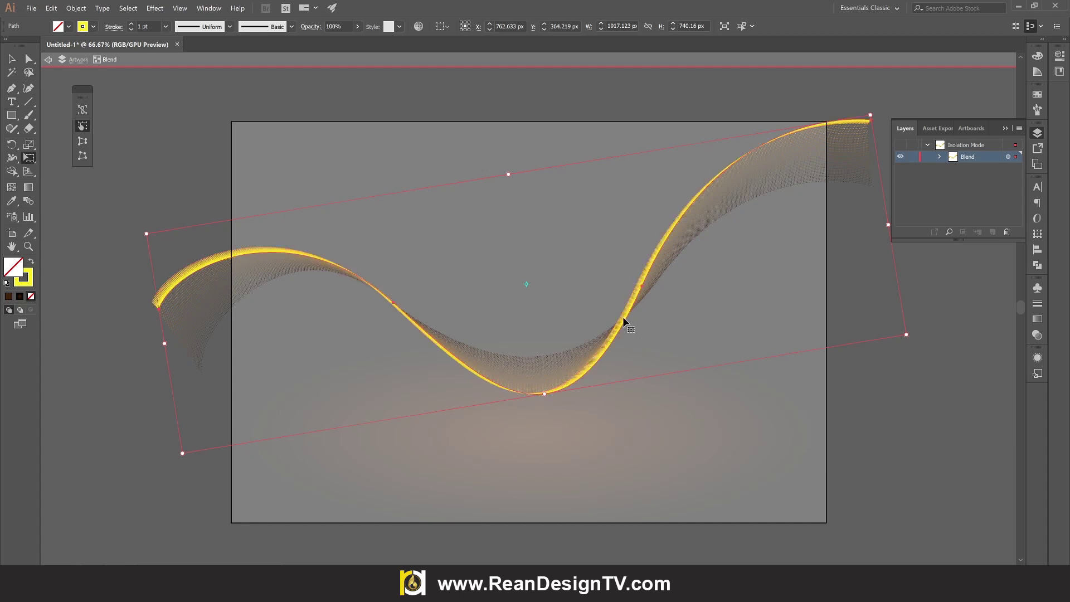
drag(625, 319, 622, 322)
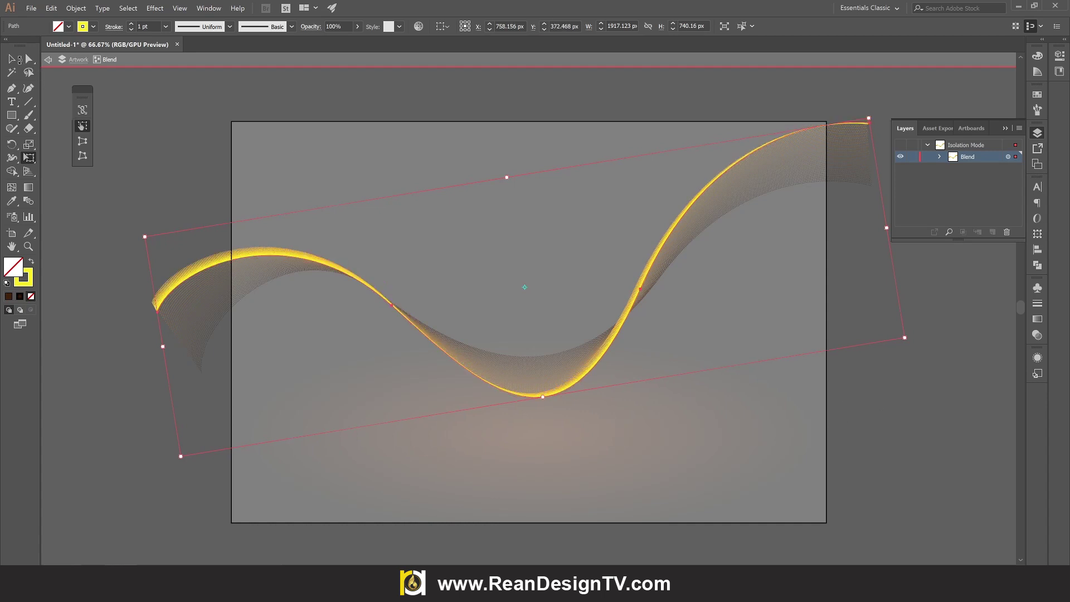
click(12, 58)
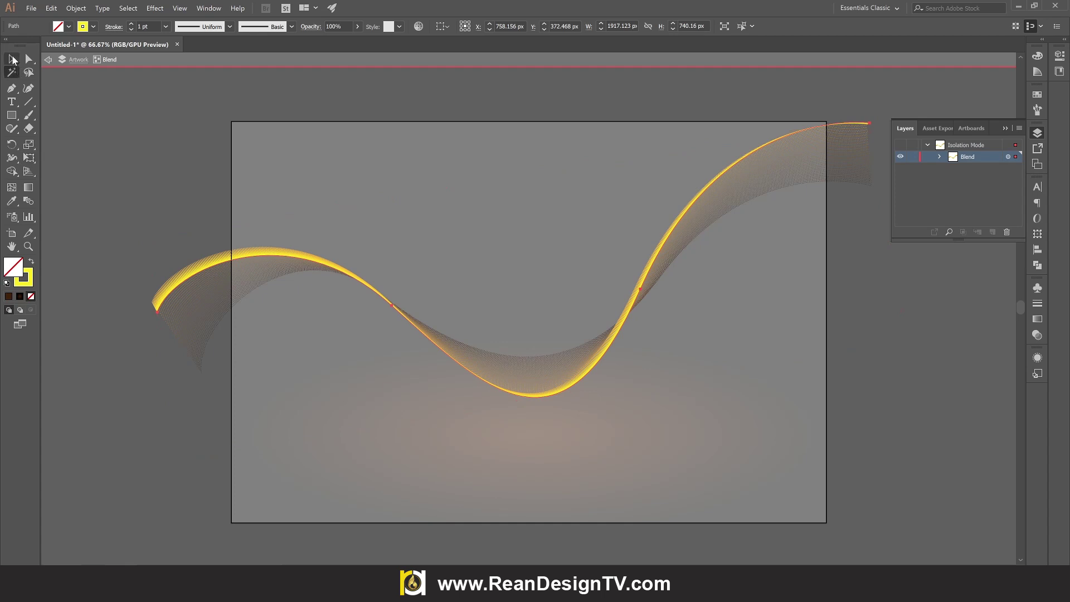
click(138, 174)
double_click(146, 205)
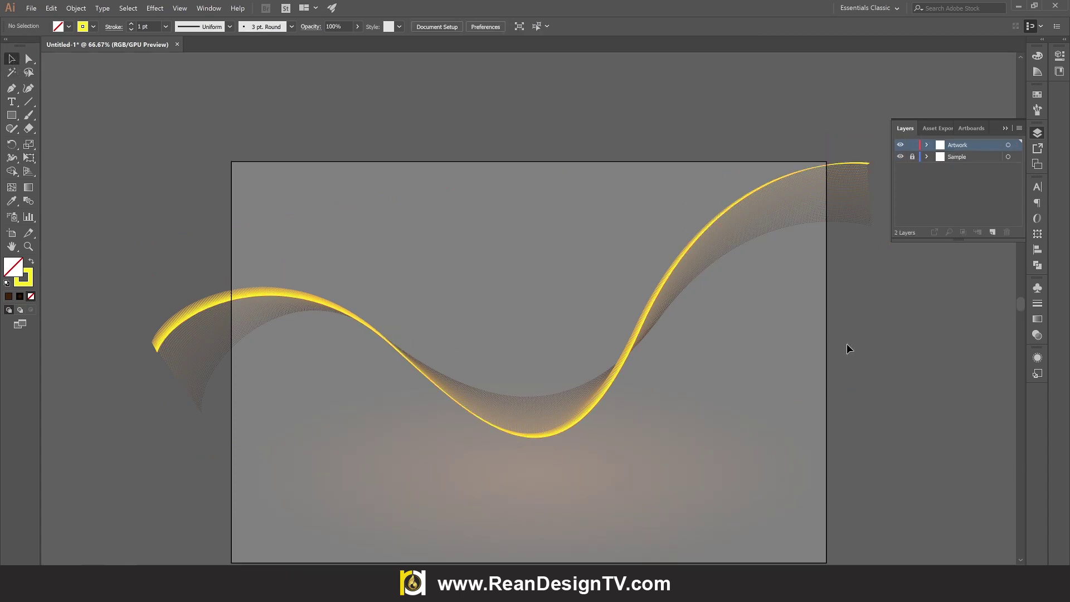
- Drag a duplicate of the yellow wave blend to sit just below the original
scroll(847, 343, down, 3)
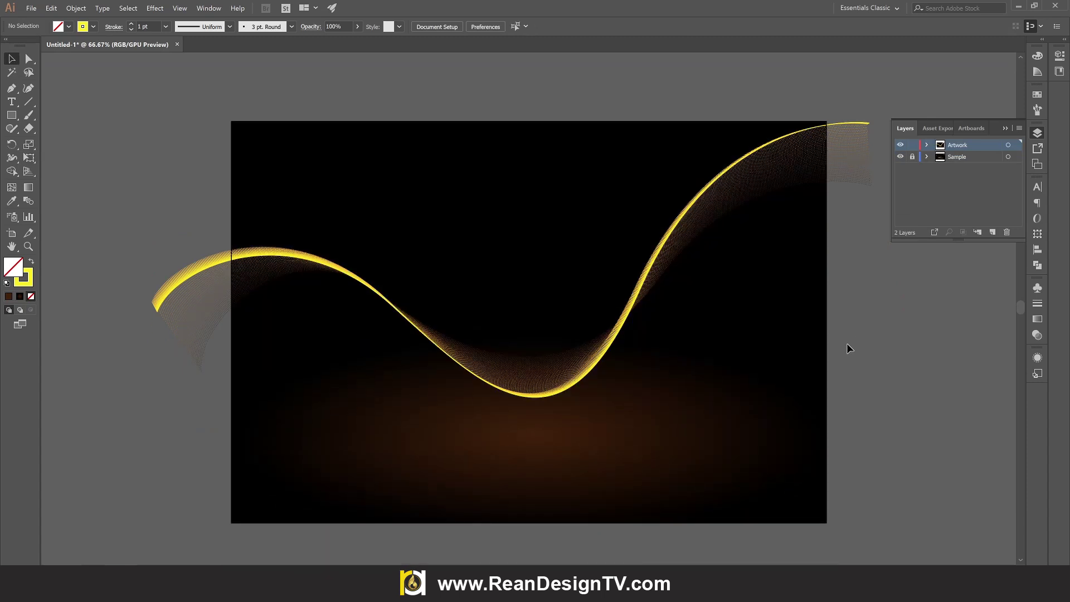
drag(905, 338, 840, 334)
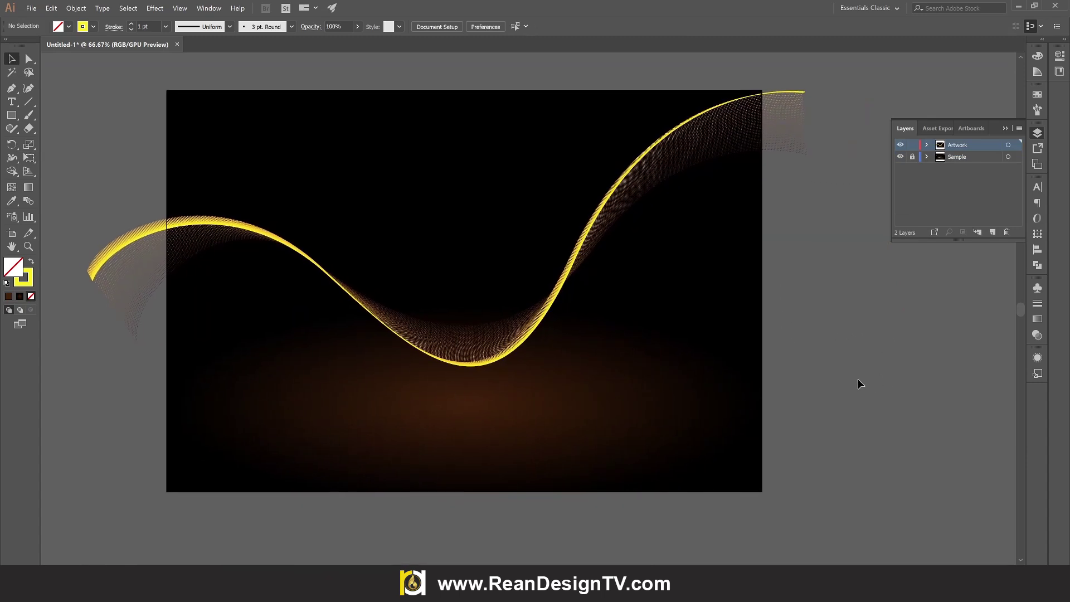
click(662, 166)
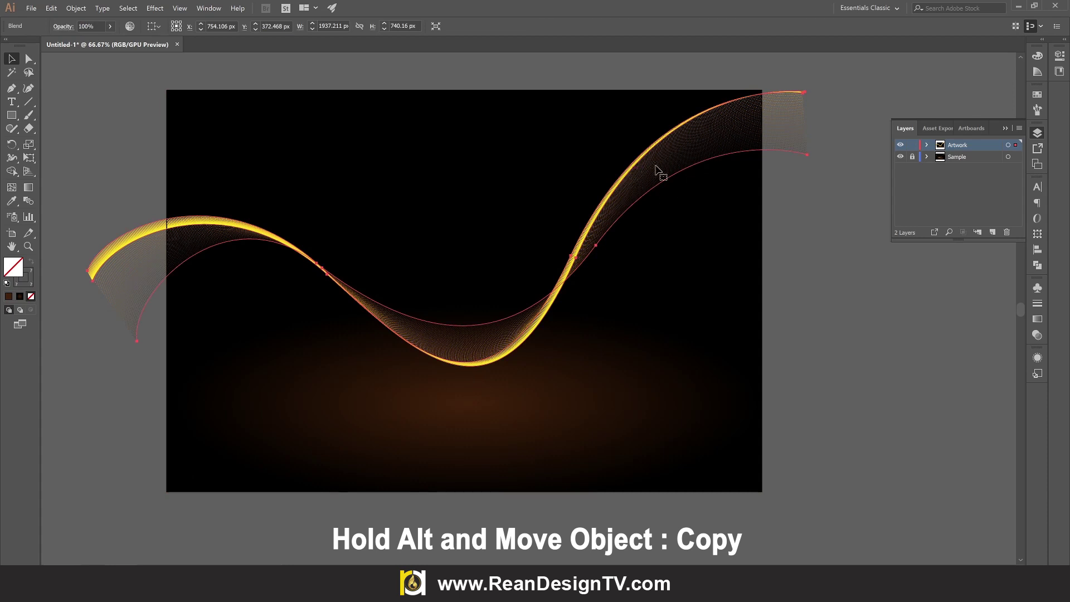
drag(658, 170, 668, 229)
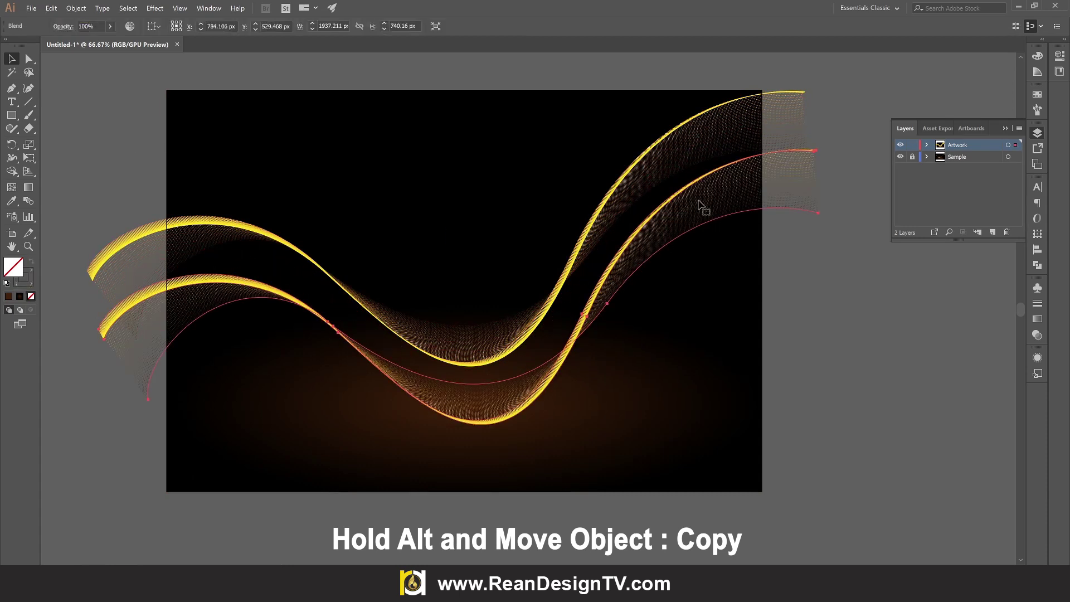
right_click(700, 205)
mouse_move(404, 218)
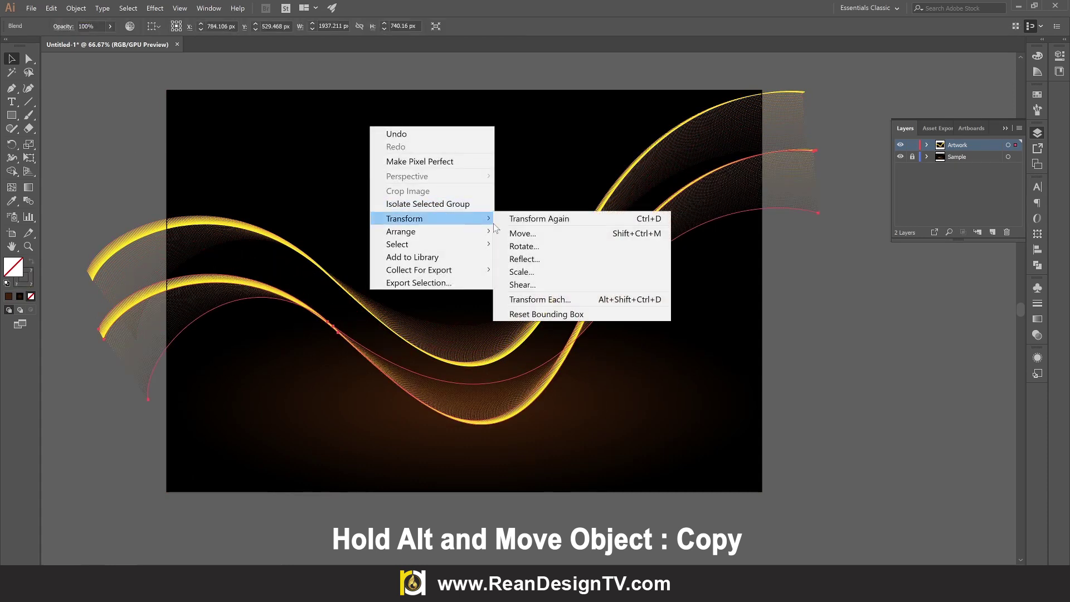
- Reflect the lower wave copy across a vertical axis
click(523, 259)
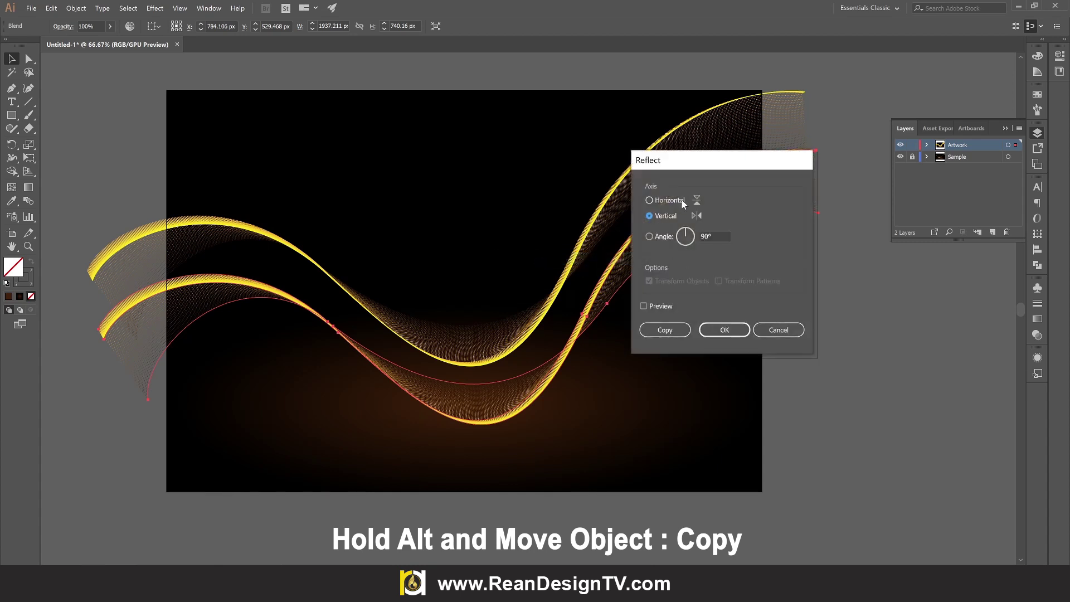
click(725, 329)
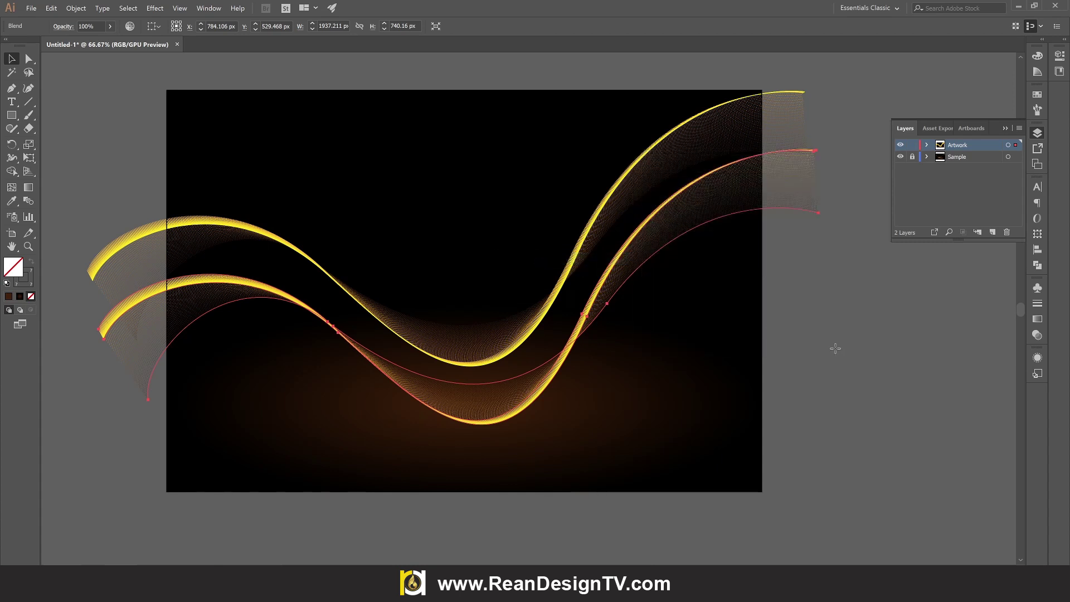
key(ctrl+d)
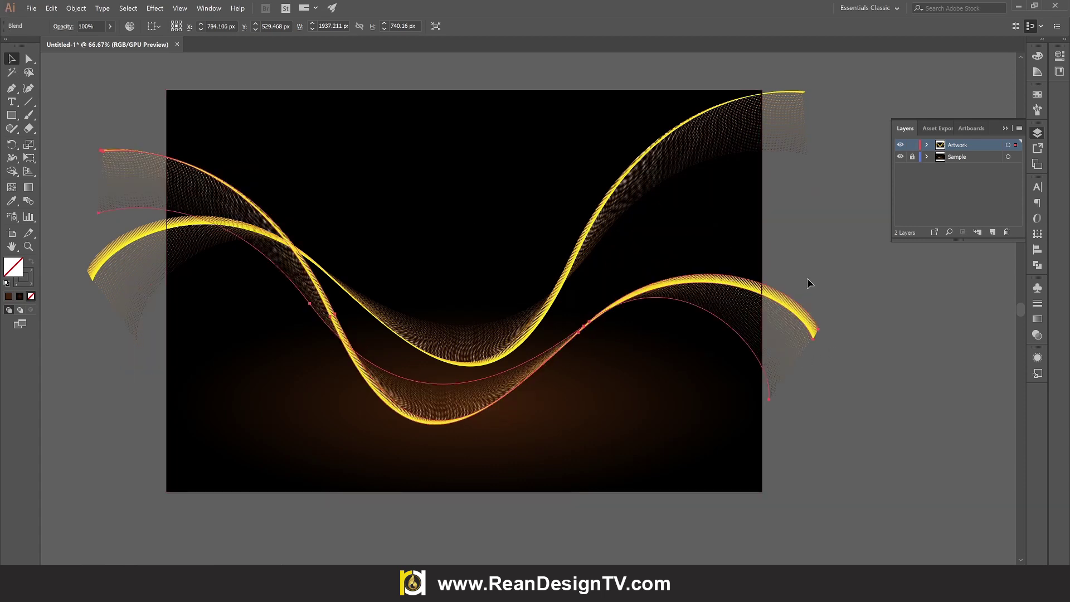
- Rotate, flatten and skew the mirrored wave with Free Transform
key(e)
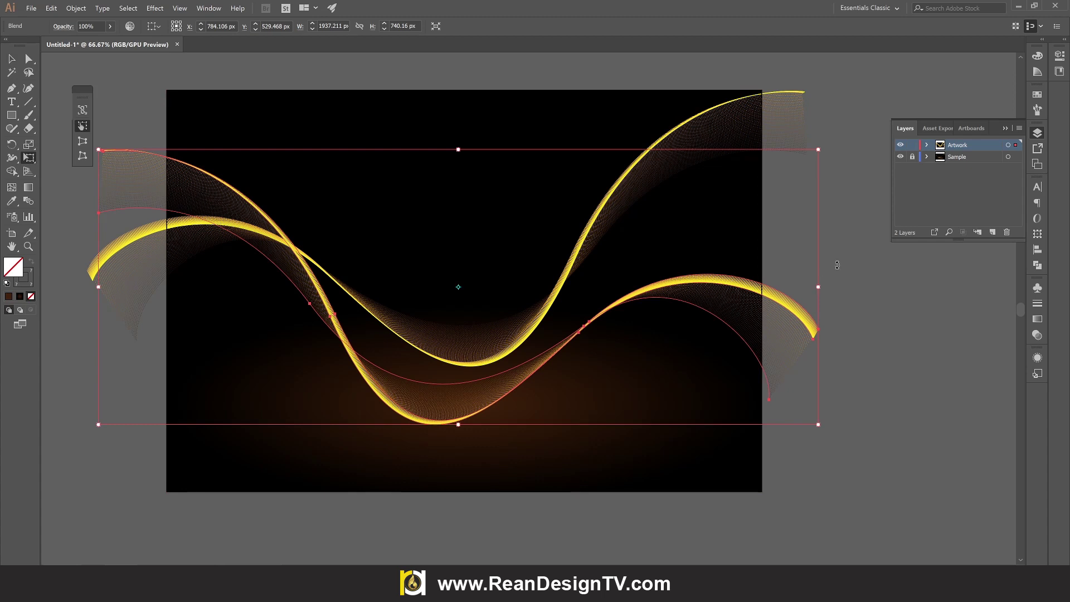
drag(834, 265, 824, 172)
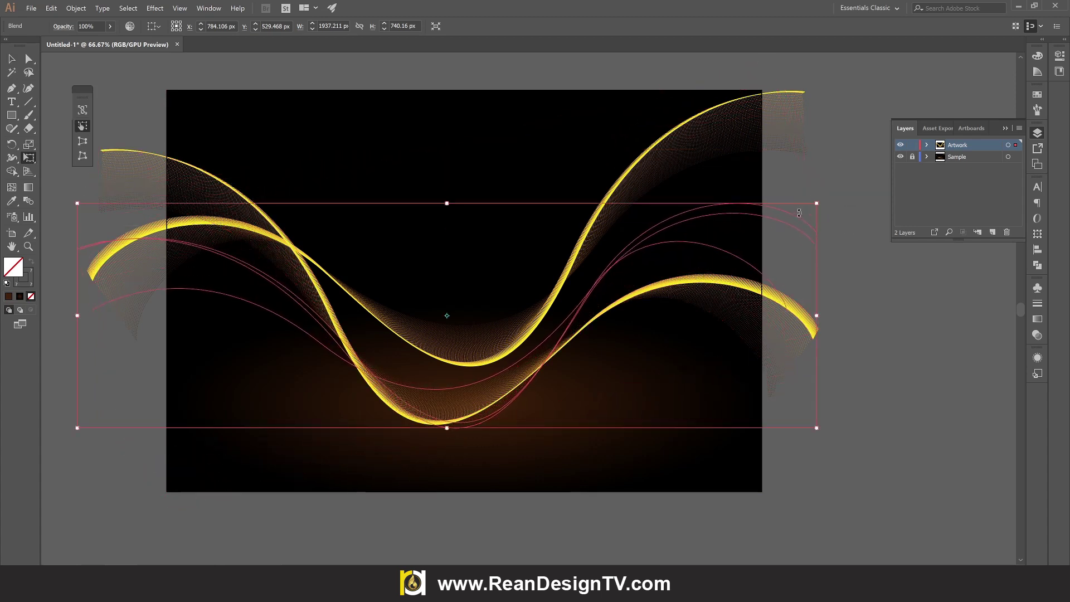
drag(797, 220, 787, 227)
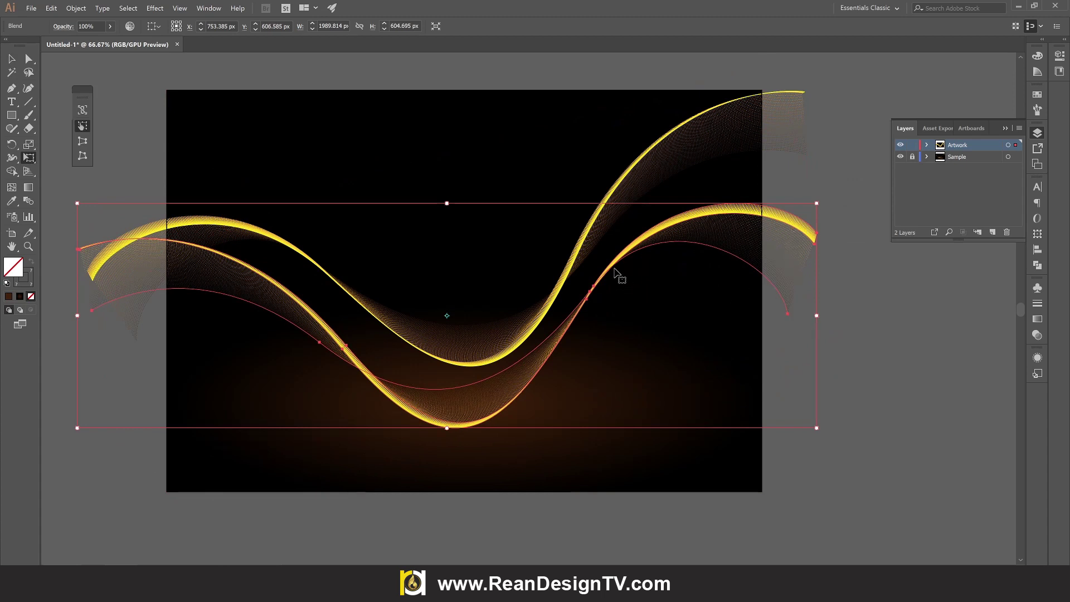
drag(837, 190, 855, 210)
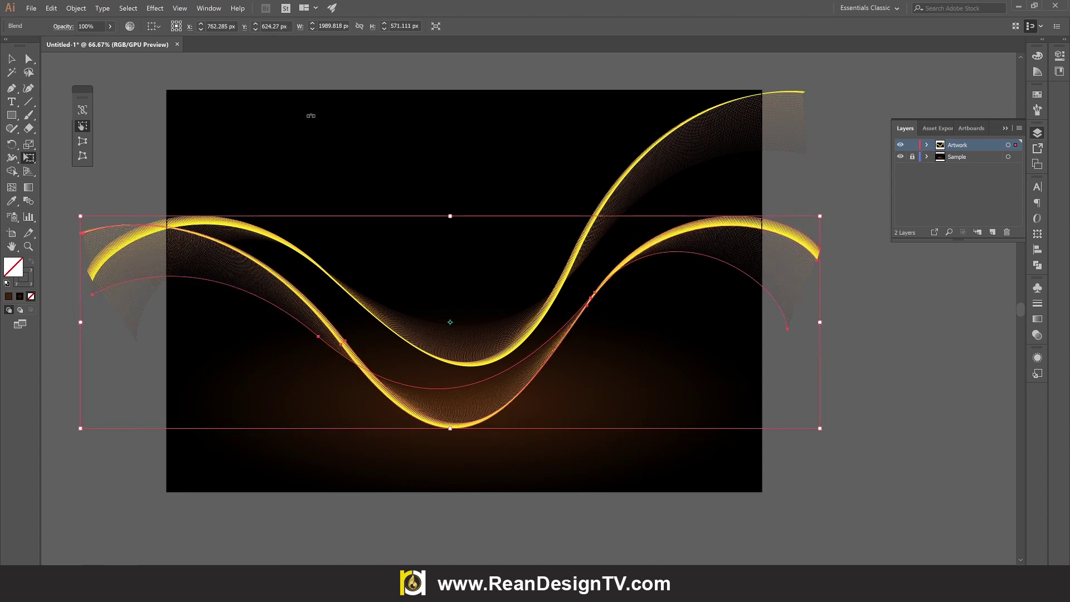
- Move the mirrored wave about 44 px up and check the reshaped result
click(15, 65)
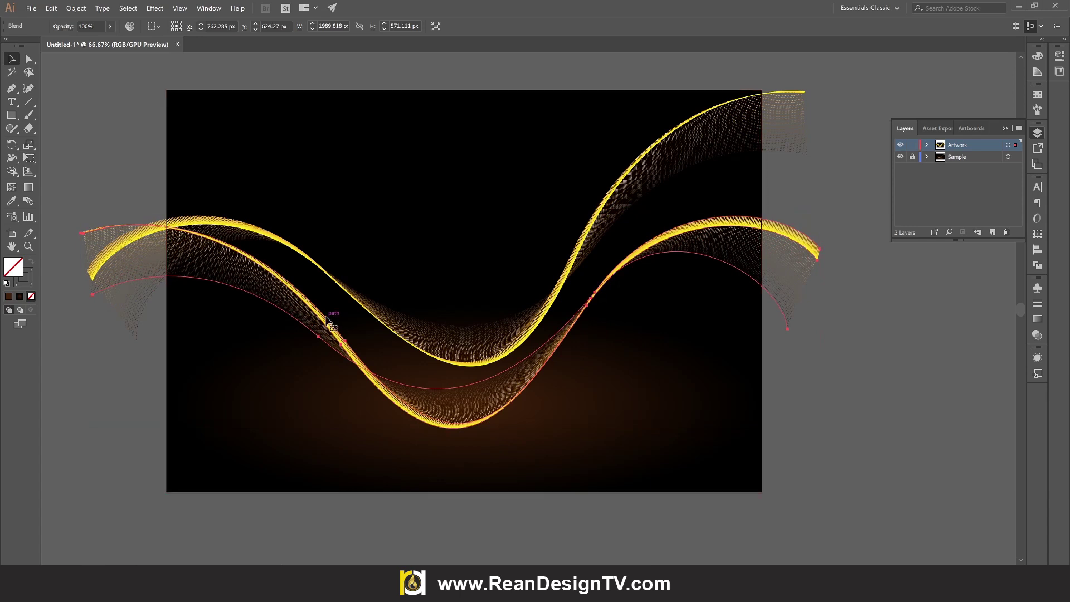
drag(324, 329, 326, 303)
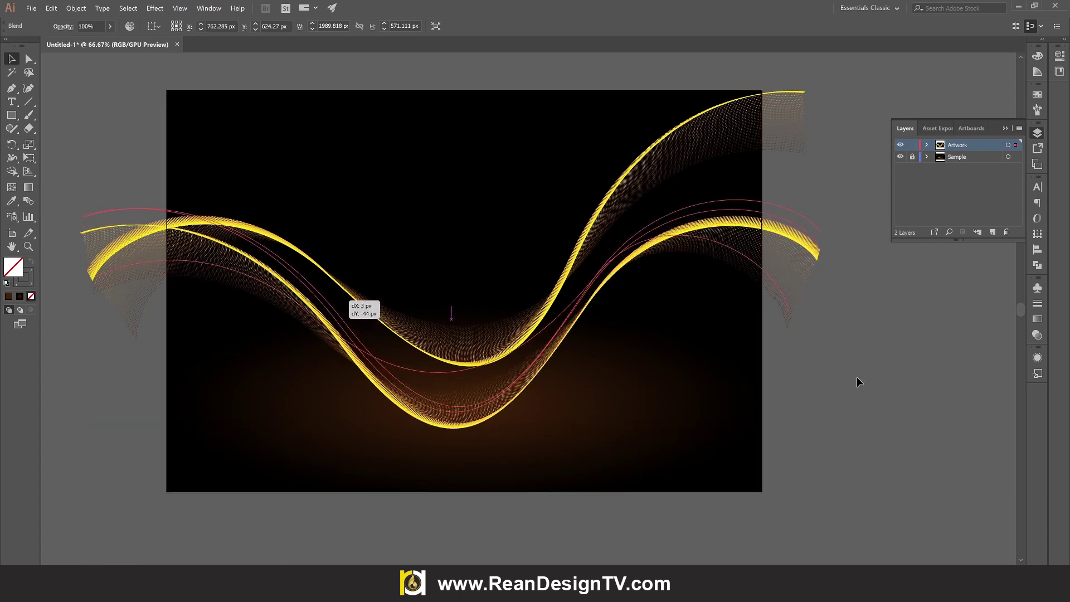
click(821, 380)
click(717, 225)
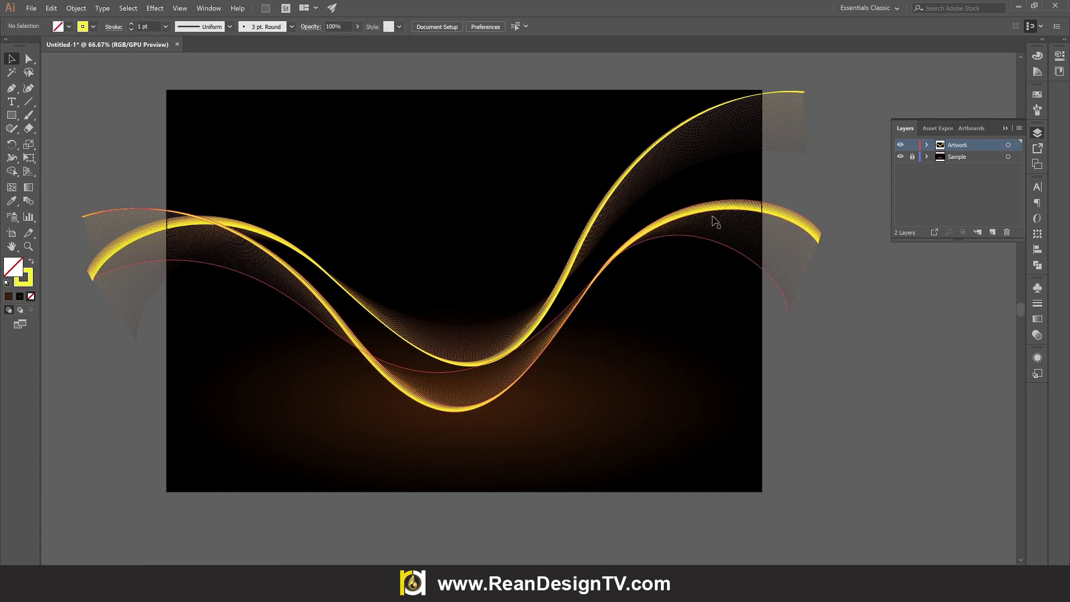
- Set the lower wave's blending mode to Hard Light in the Transparency panel
click(1037, 335)
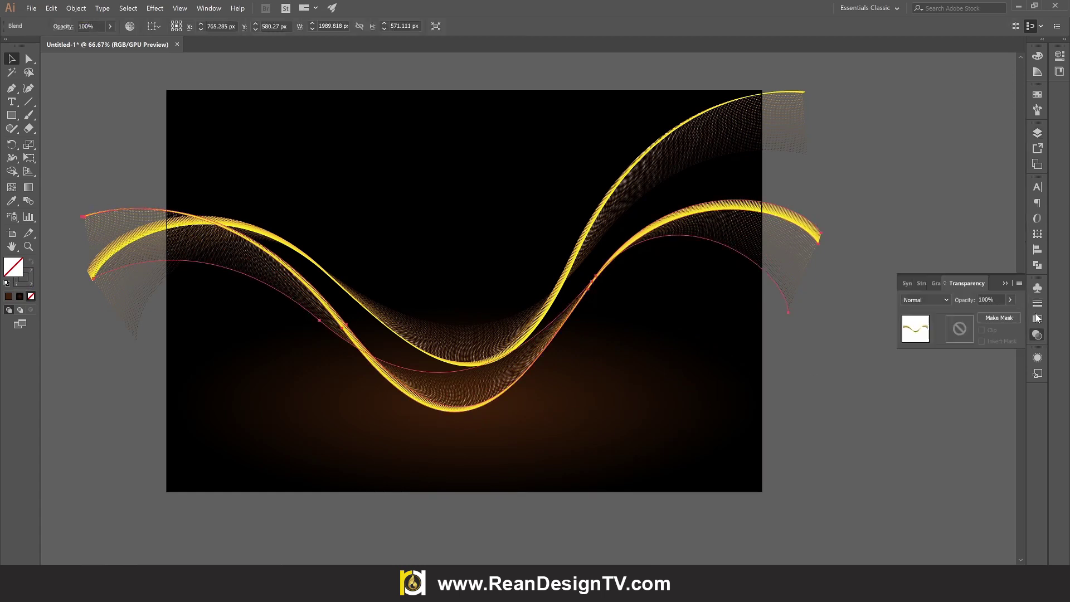
click(945, 301)
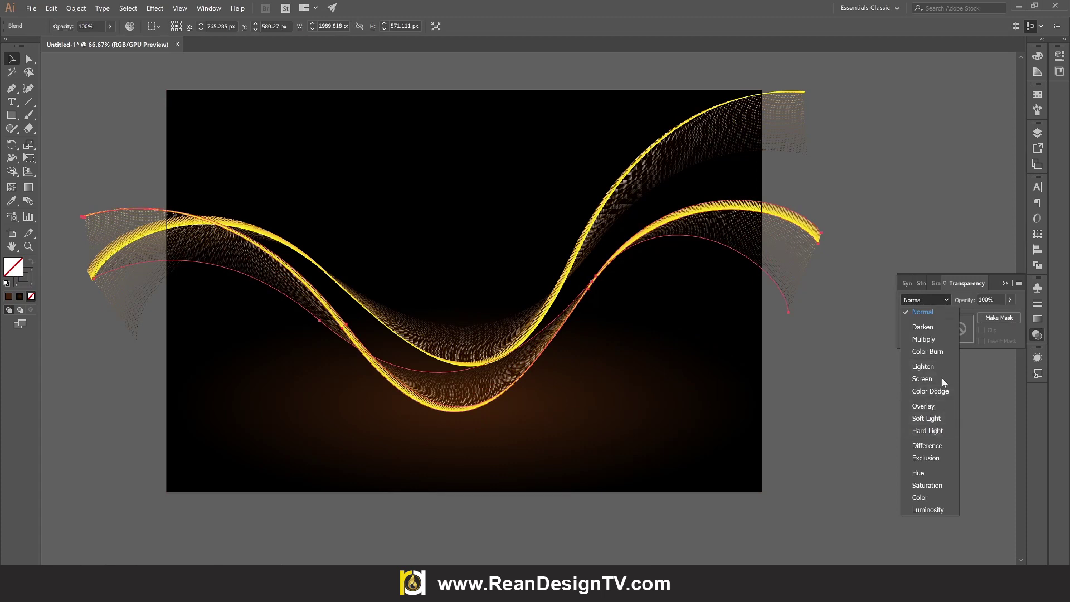
key(Escape)
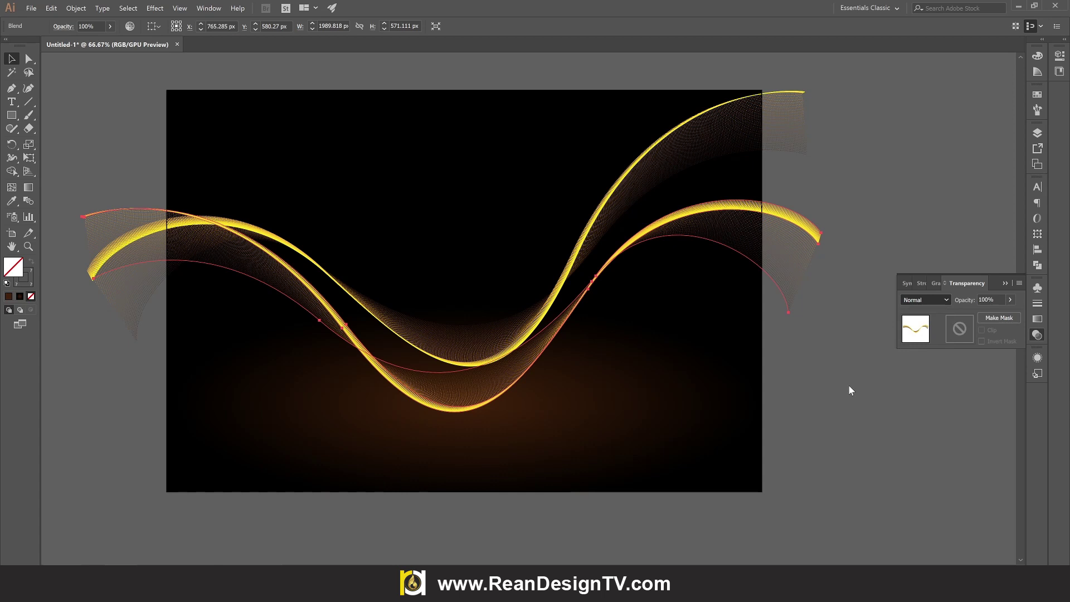
key(Delete)
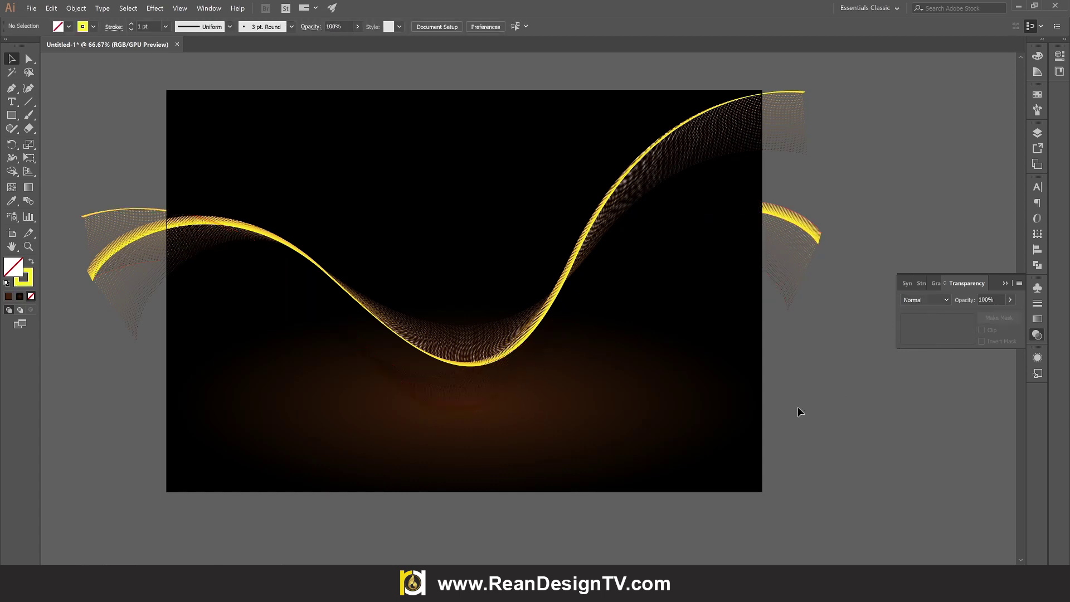
click(815, 239)
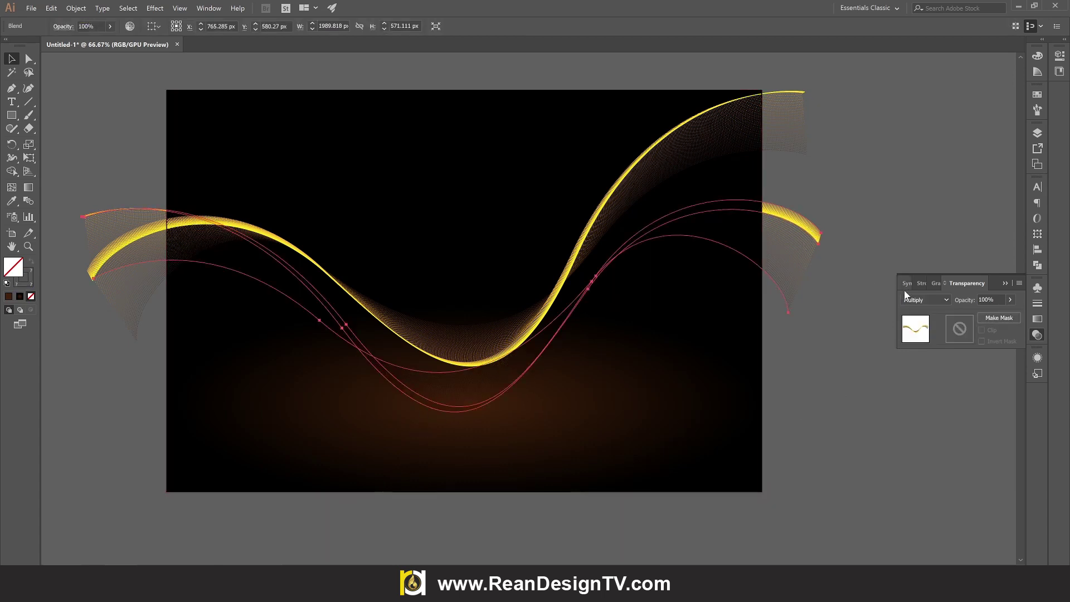
click(922, 300)
key(Escape)
click(864, 179)
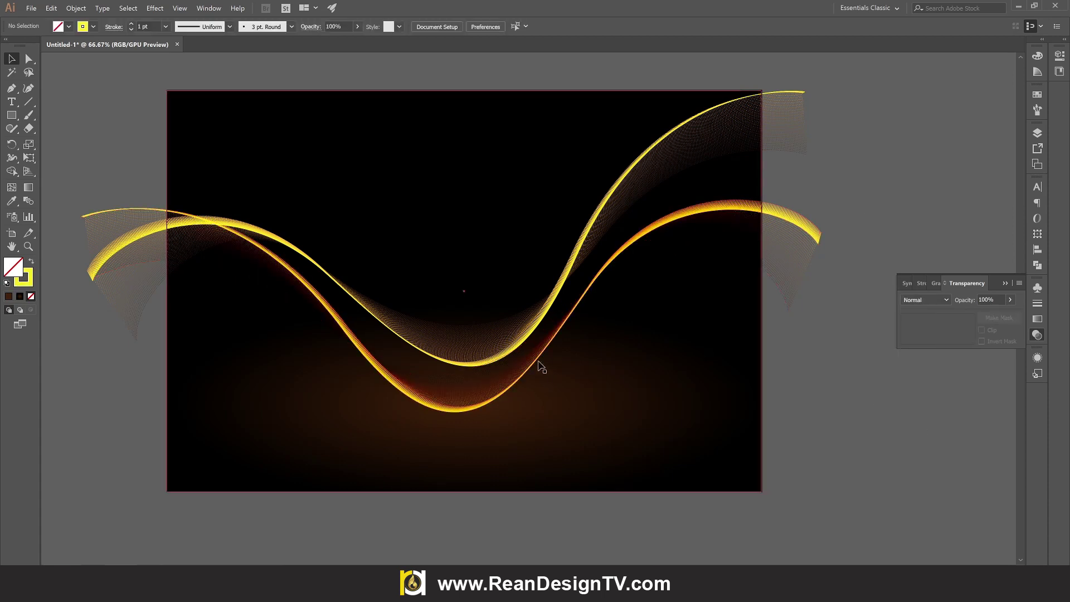
- Lower the wave's opacity to 50% and move it about 40 px up
click(741, 247)
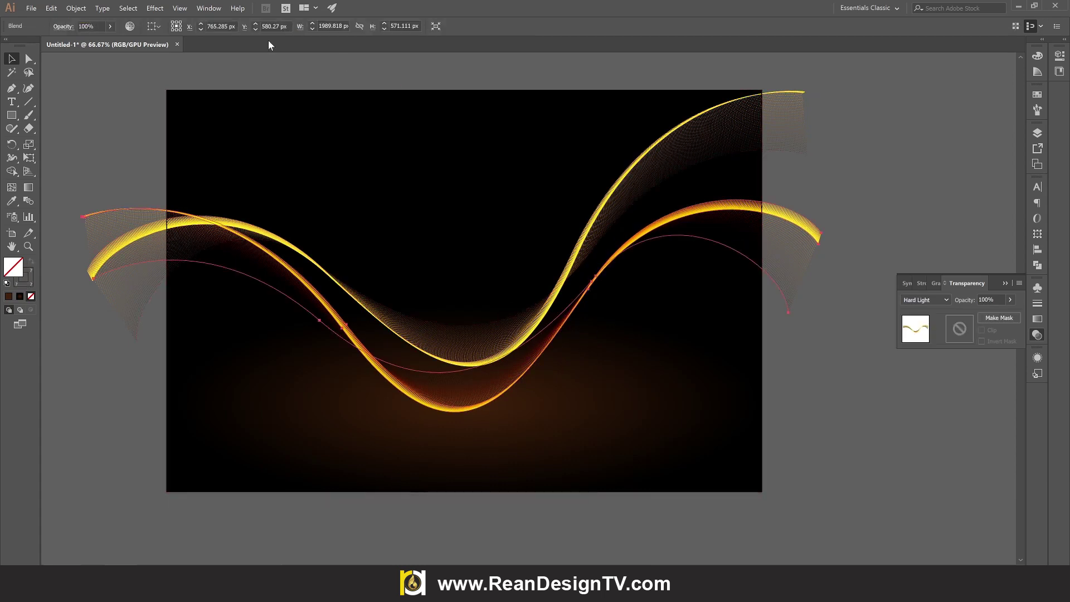
click(996, 299)
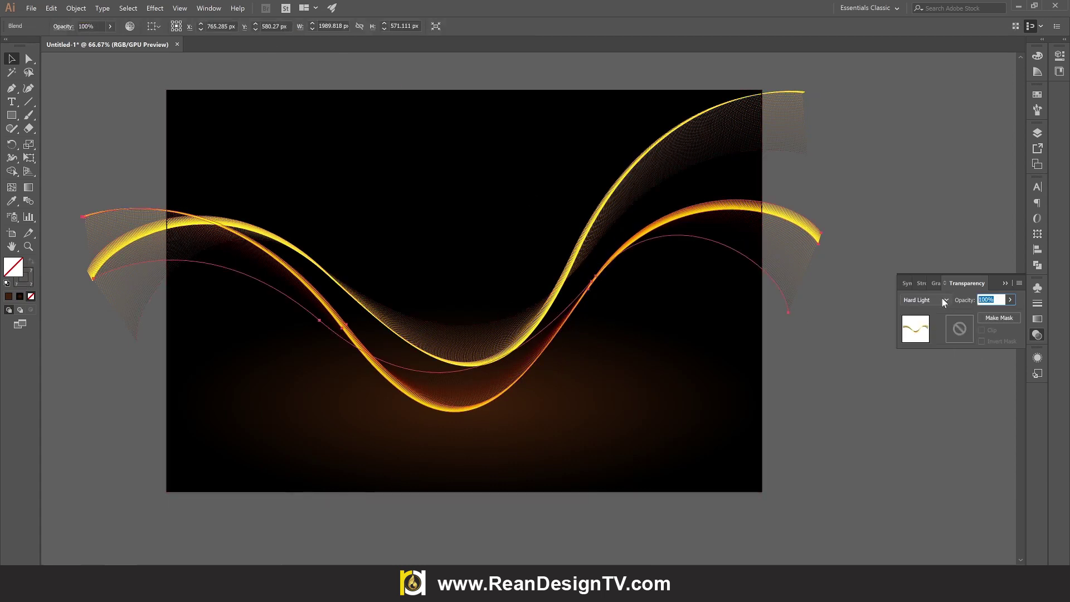
text(50)
click(852, 420)
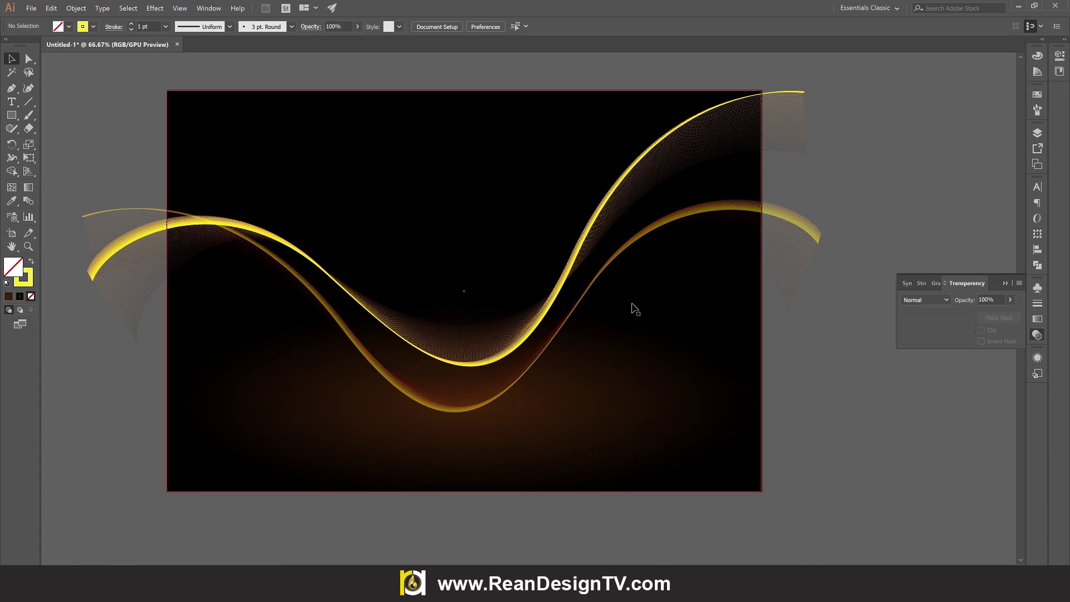
drag(289, 269, 287, 260)
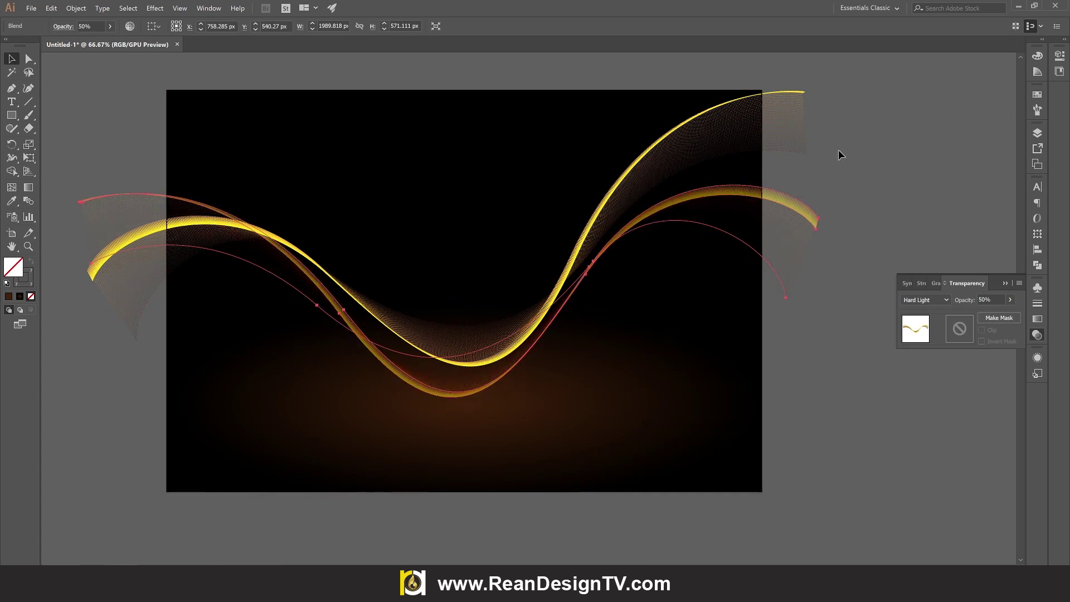
- Rotate the dimmed lower wave slightly and shift it about 16 px right and 27 px up
key(e)
drag(852, 149, 850, 185)
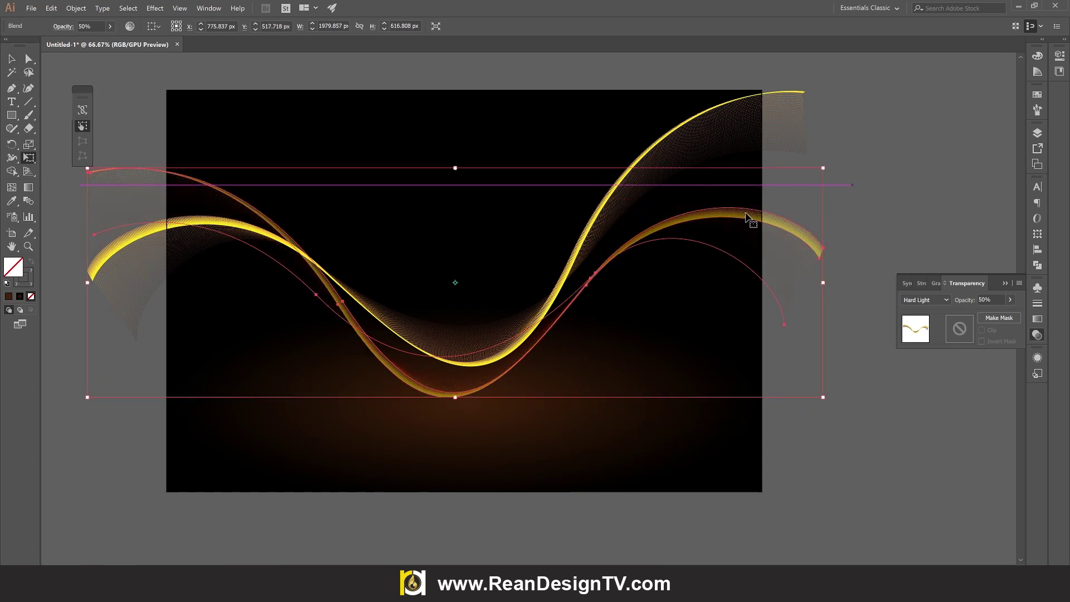
drag(746, 223, 758, 198)
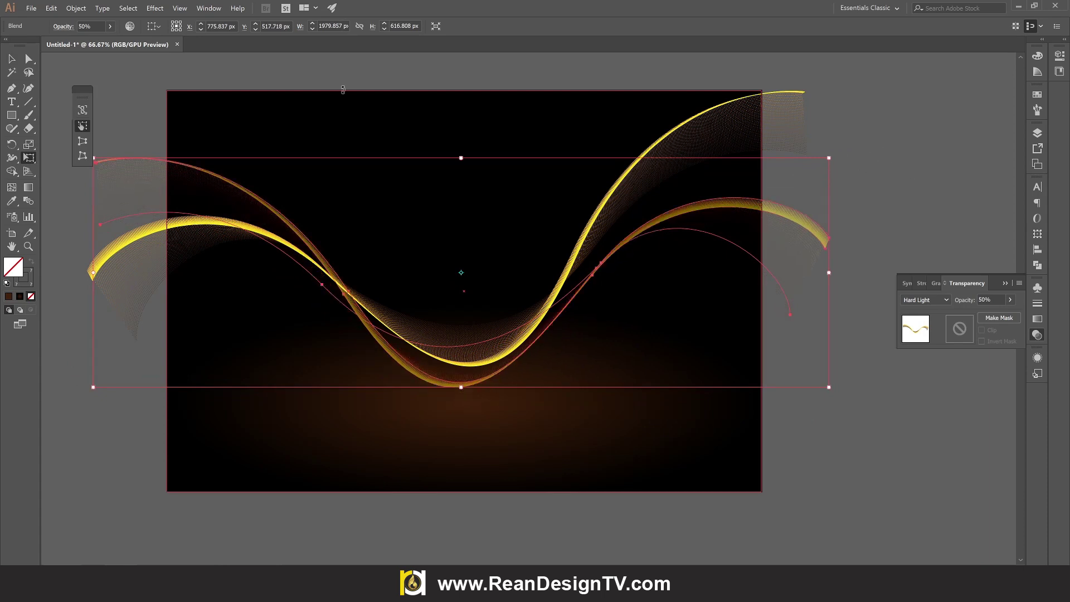
click(17, 59)
click(14, 59)
click(113, 72)
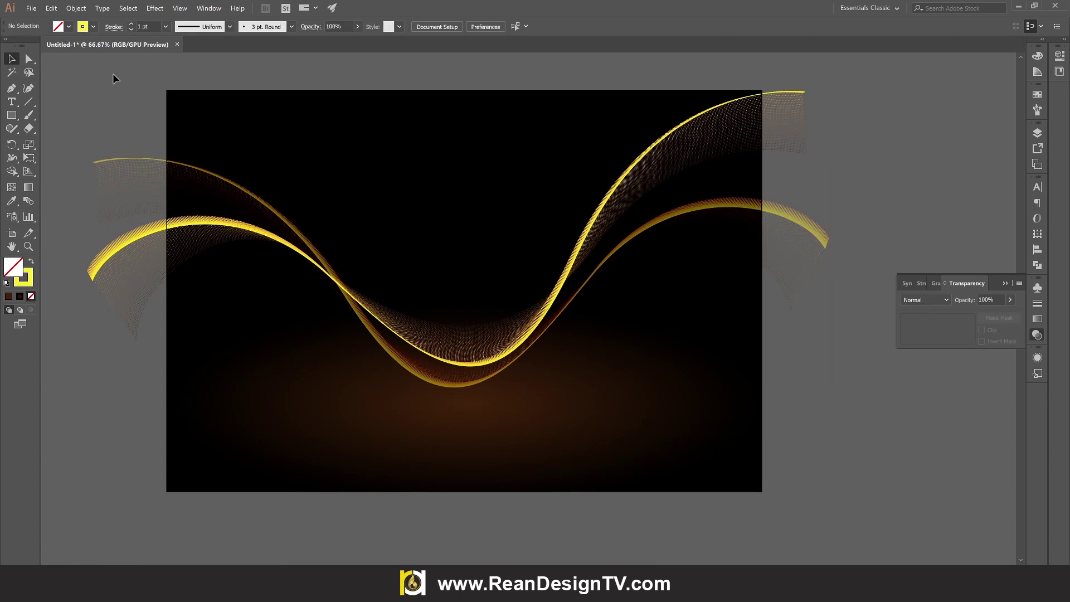
scroll(834, 275, up, 1)
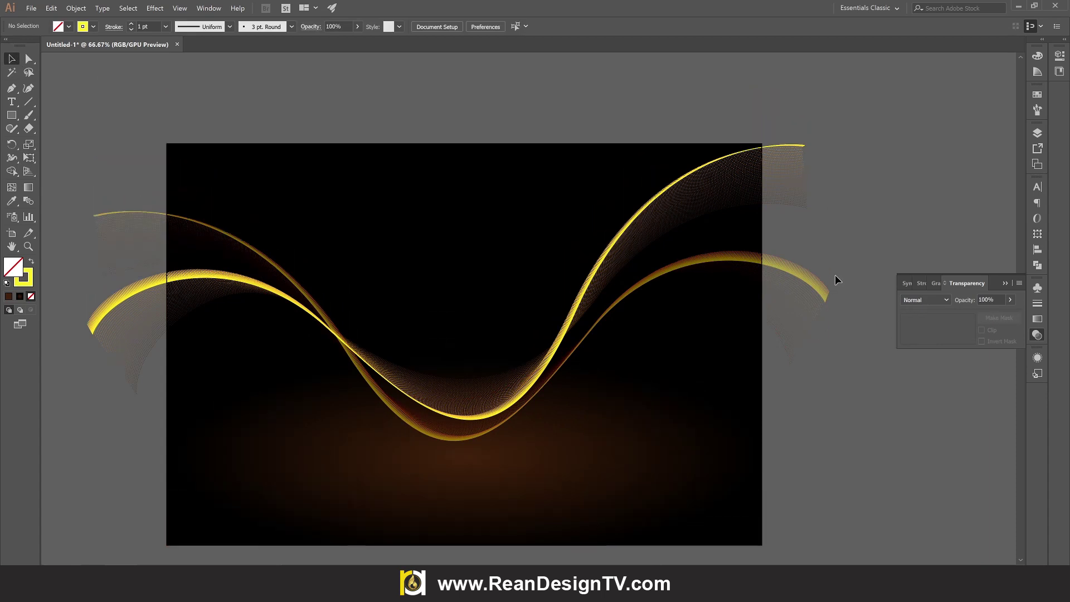
- Paste a copy of the brown background rectangle in place on top of the golden waves
click(417, 169)
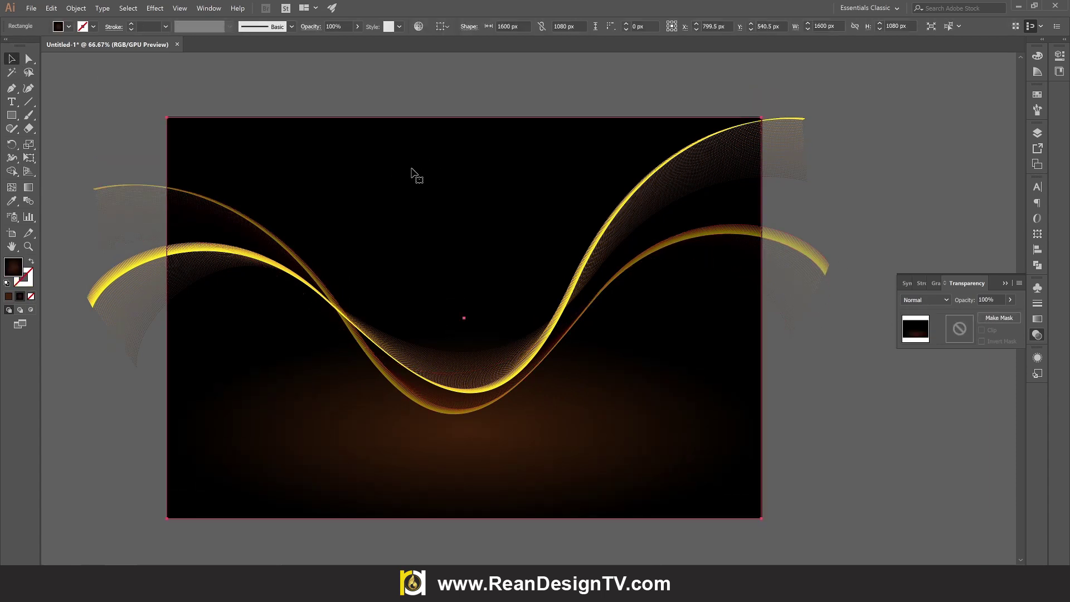
click(69, 10)
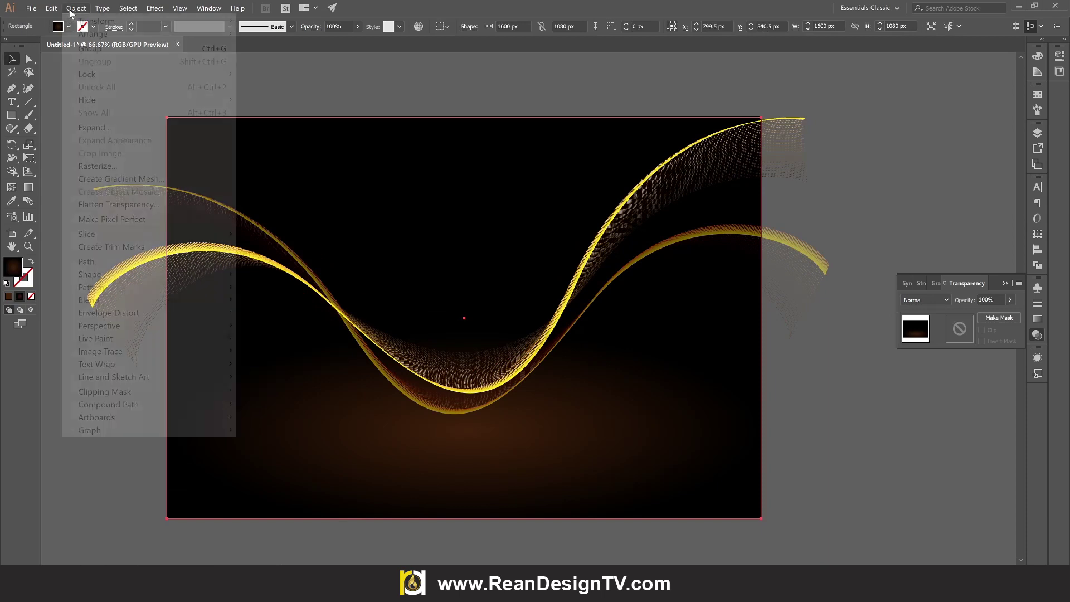
click(68, 61)
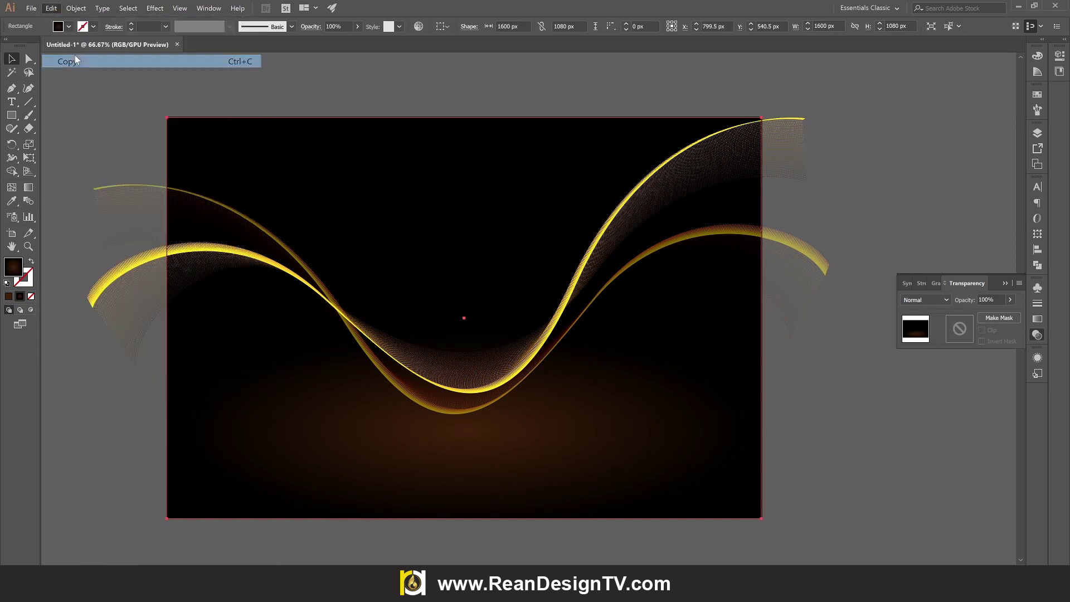
click(51, 9)
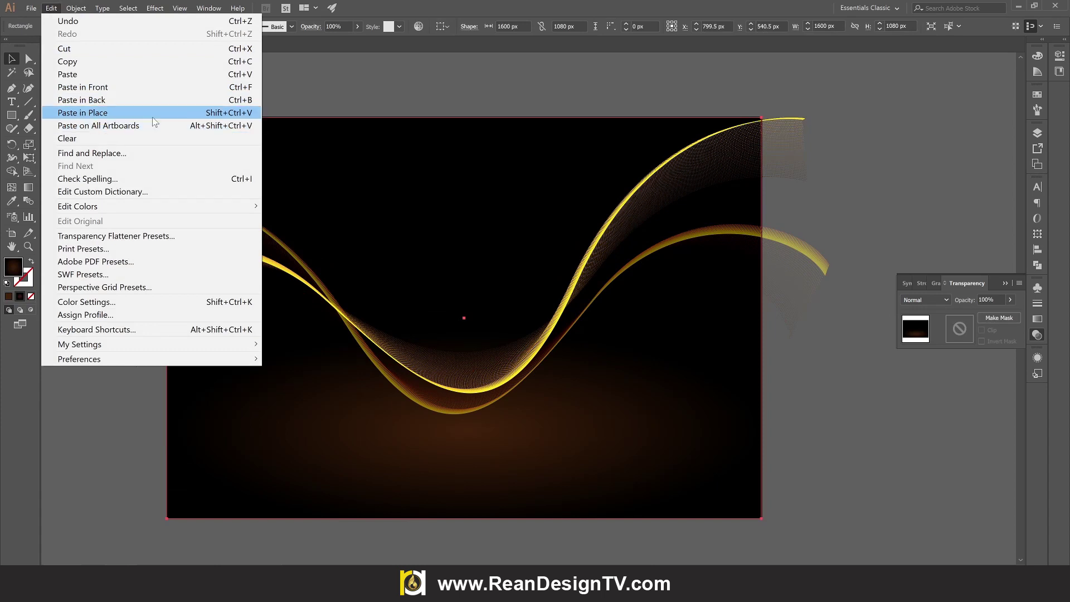
click(224, 113)
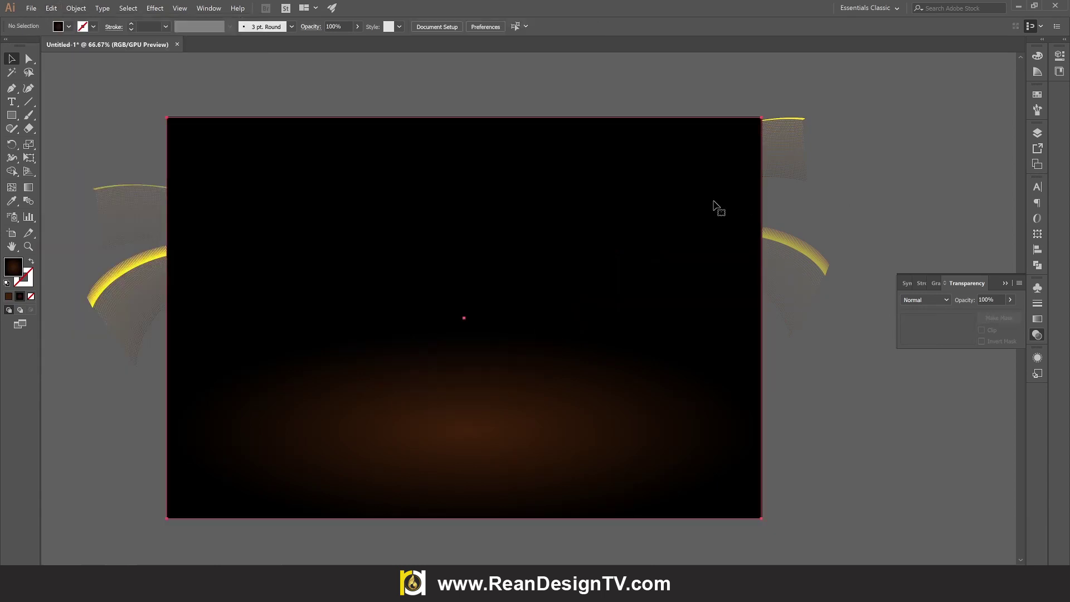
shift+click(796, 156)
shift+click(798, 243)
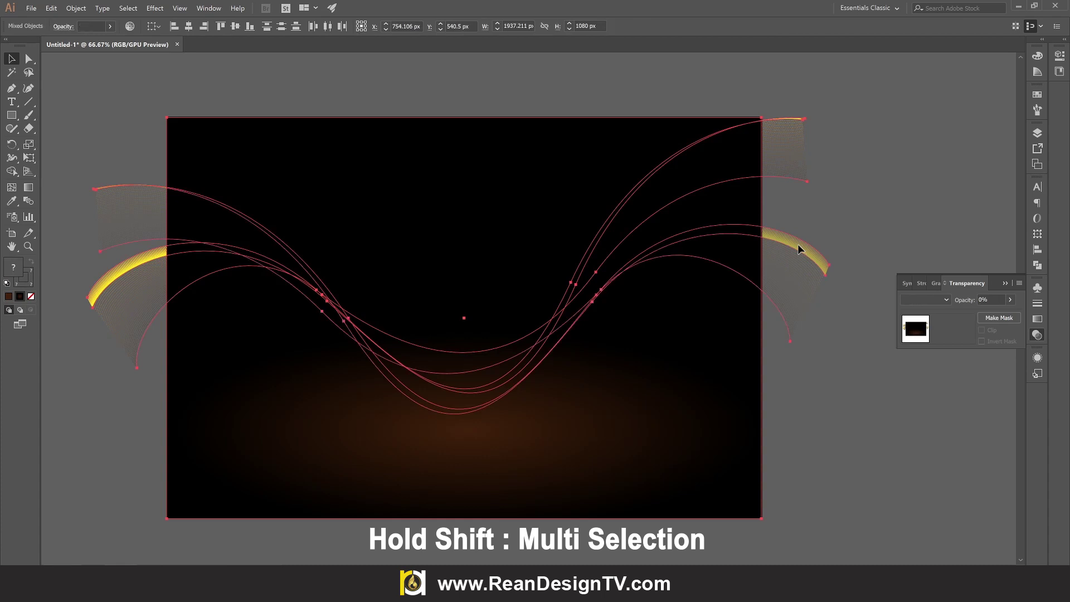
click(657, 370)
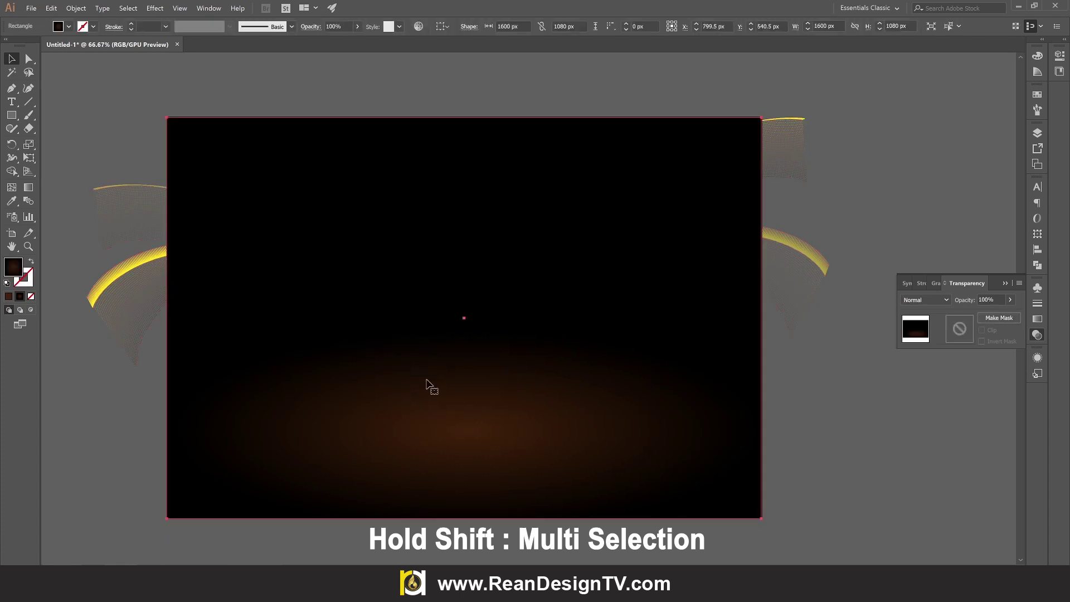
- Raise the background copy's bottom edge and use it as a clipping mask for the waves
key(e)
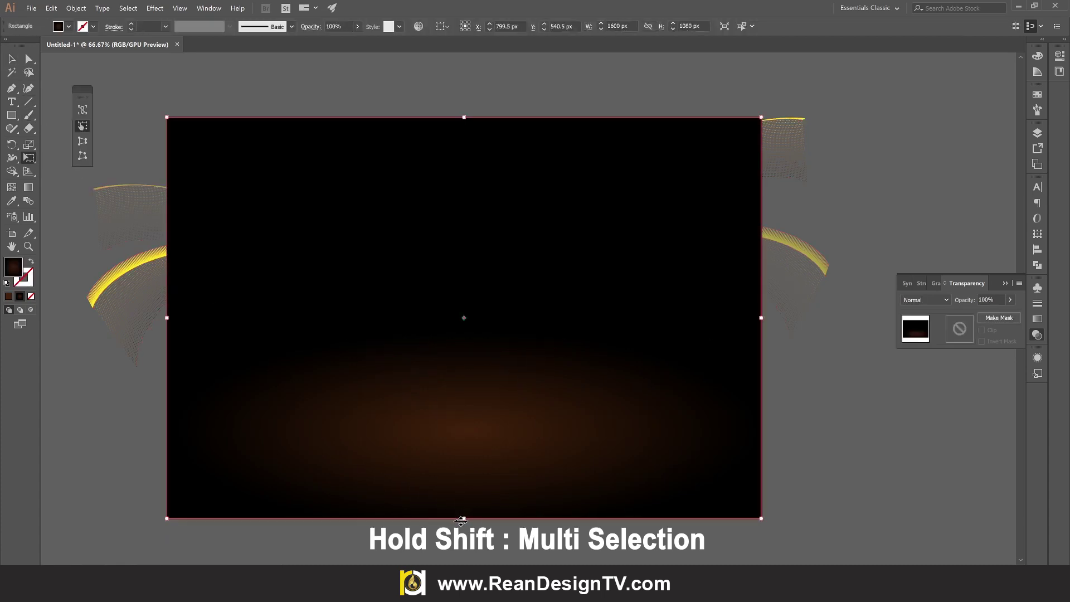
drag(463, 518, 464, 422)
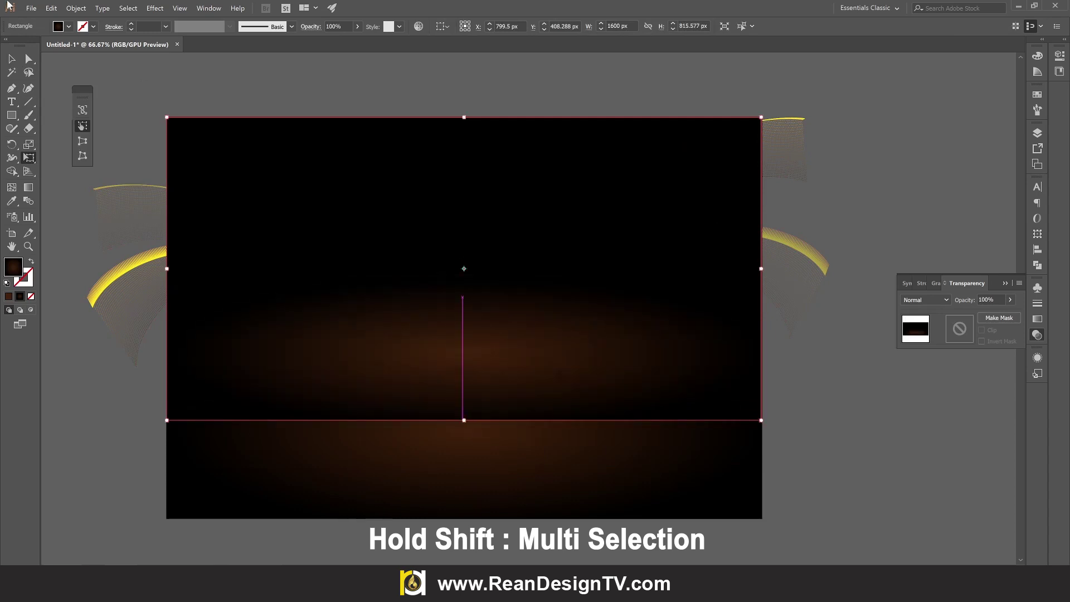
click(13, 60)
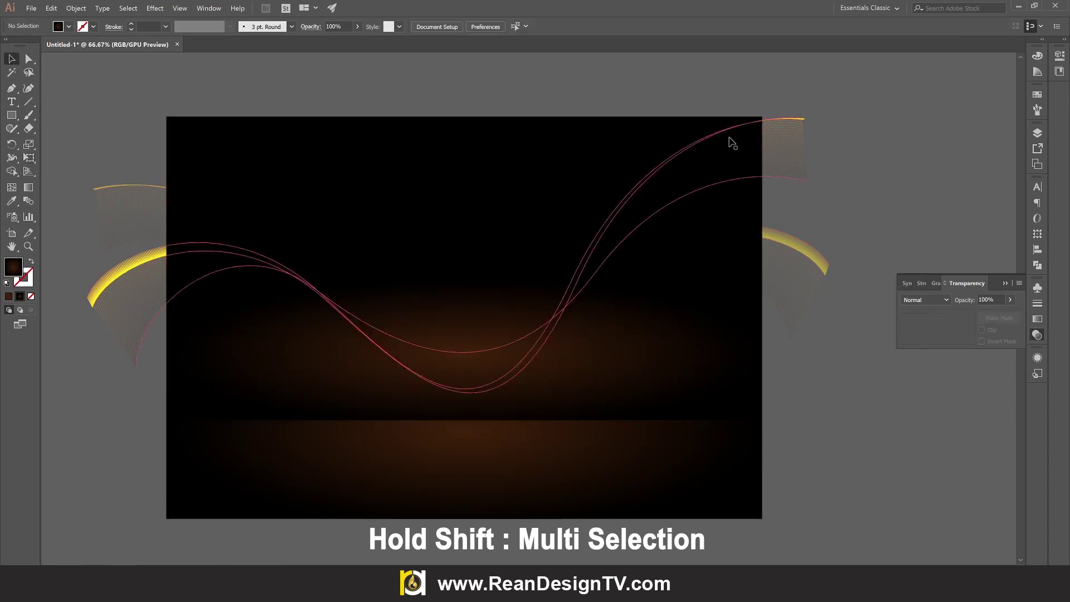
shift+click(798, 133)
shift+click(803, 249)
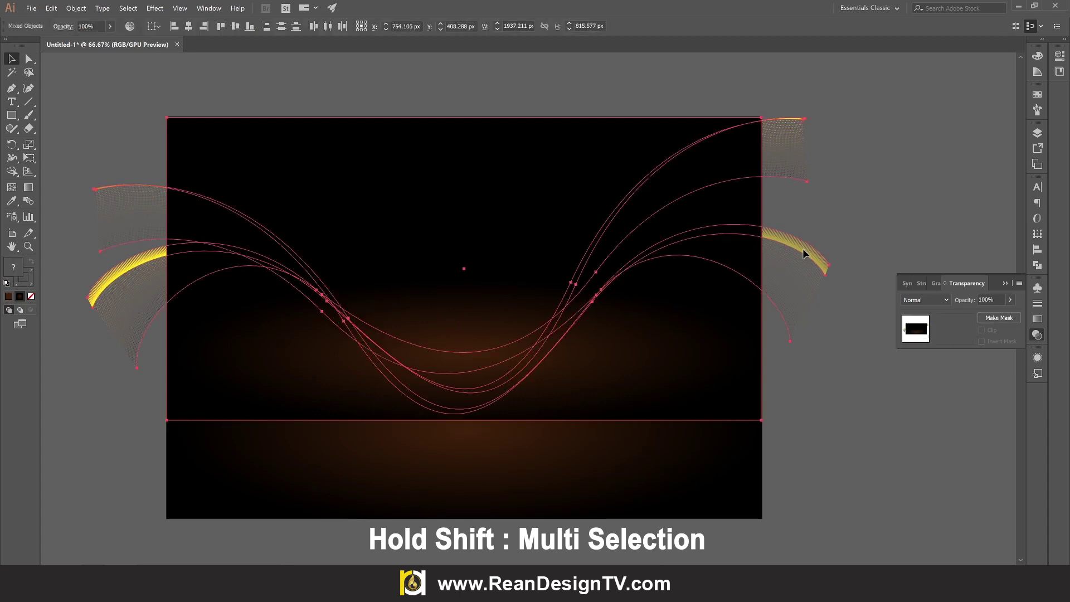
right_click(270, 128)
click(301, 208)
- Toggle the Artwork layer off and on twice to compare with the Sample reference
click(844, 186)
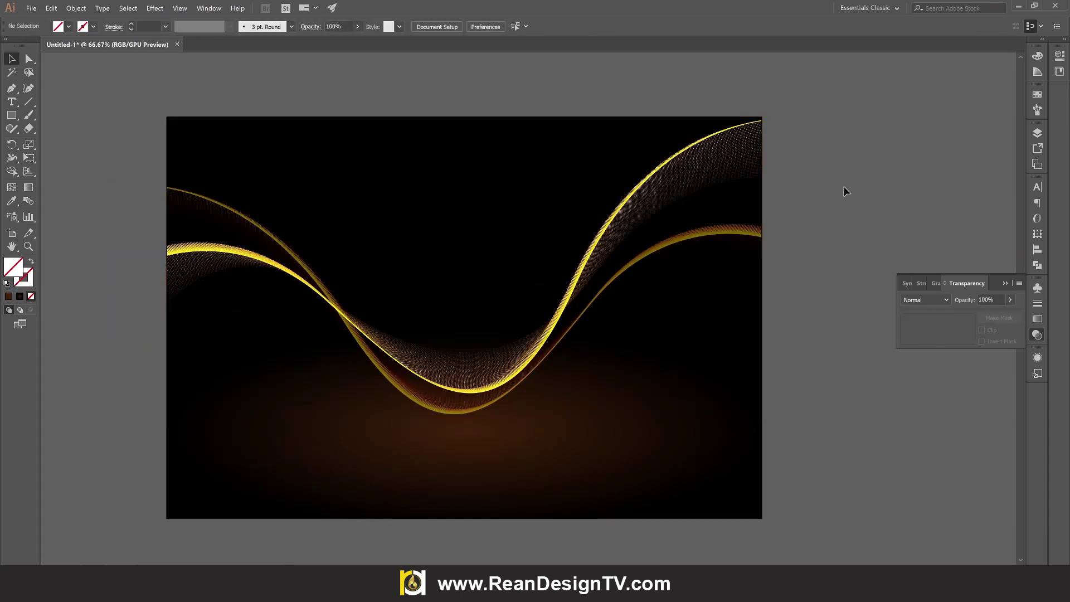
scroll(843, 193, down, 1)
scroll(841, 197, down, 1)
scroll(868, 233, up, 1)
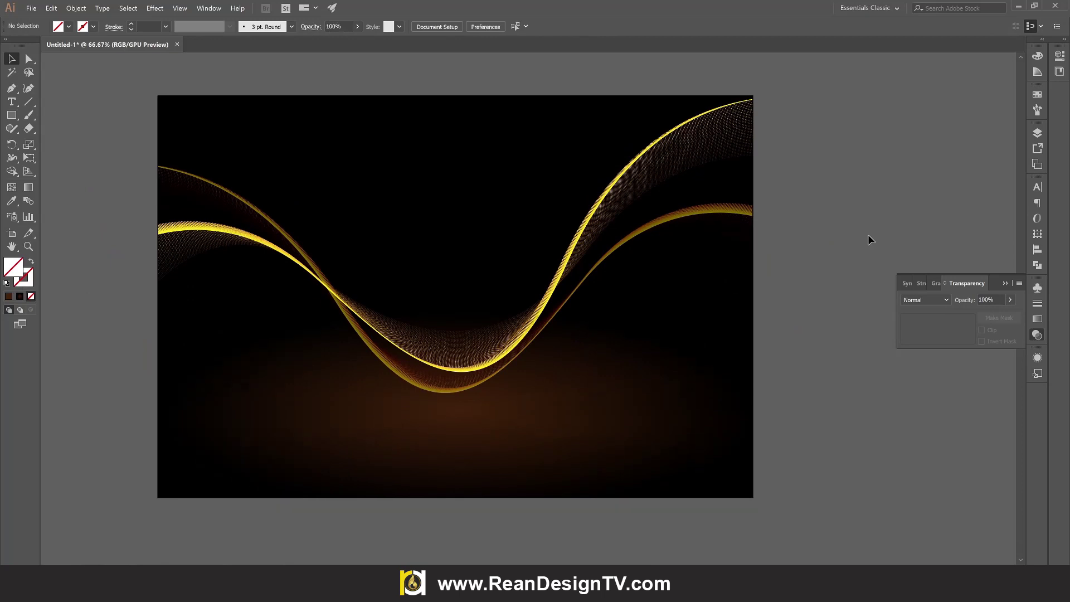
scroll(867, 245, up, 1)
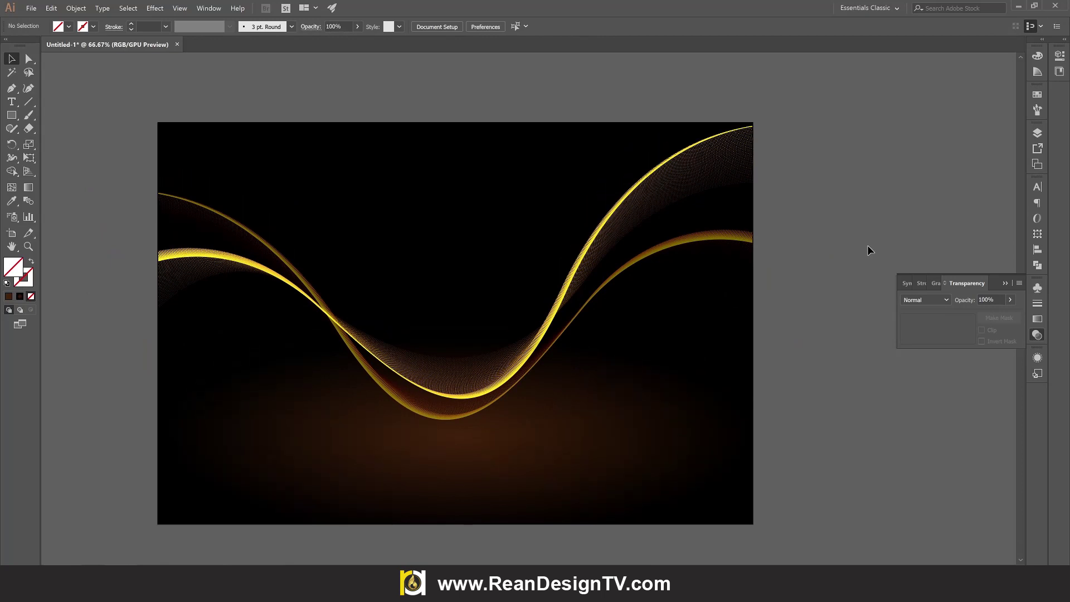
click(1038, 133)
click(899, 146)
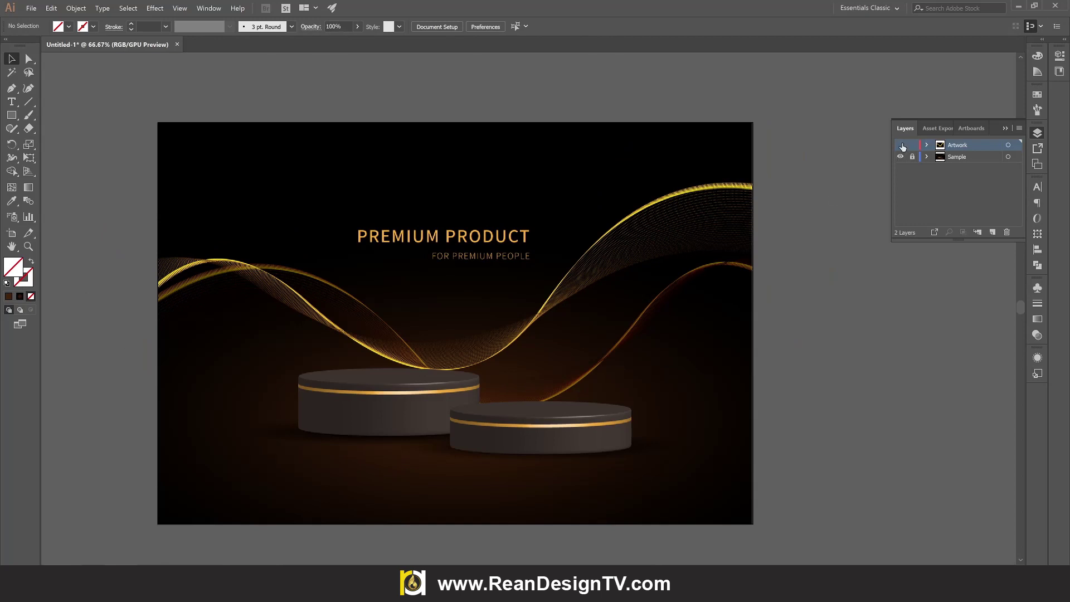
click(901, 146)
click(900, 145)
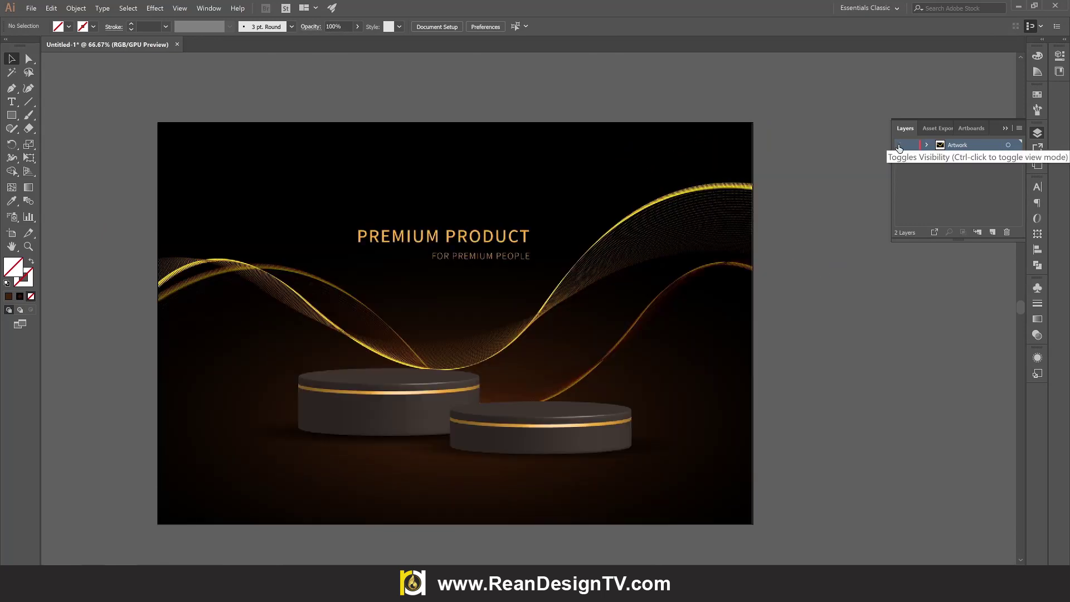
click(900, 145)
- Select and then deselect the clipped wave group to review it
scroll(340, 320, down, 2)
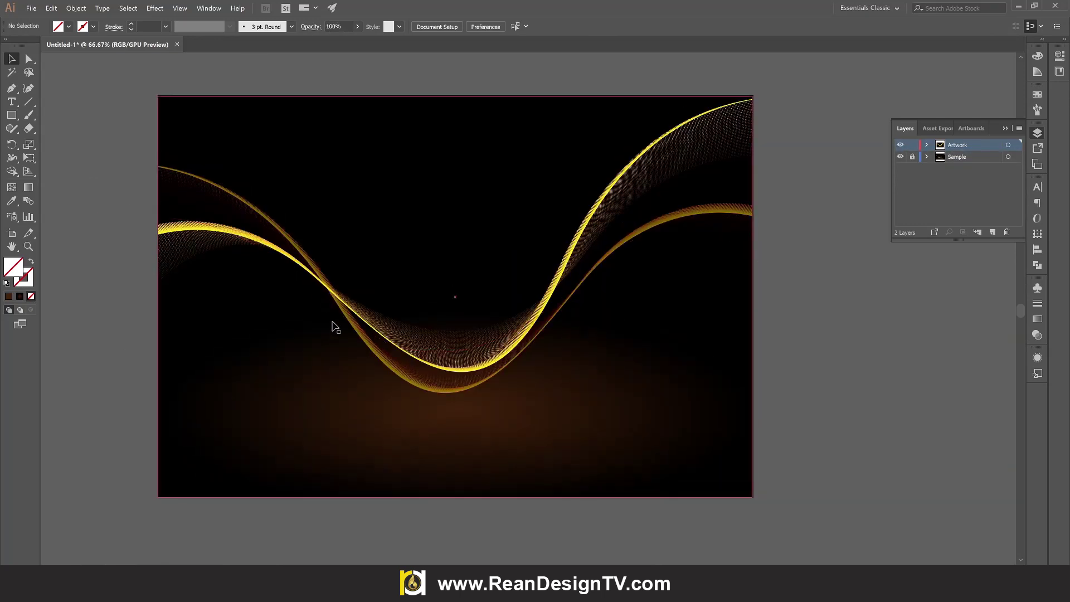
scroll(390, 318, up, 1)
click(713, 213)
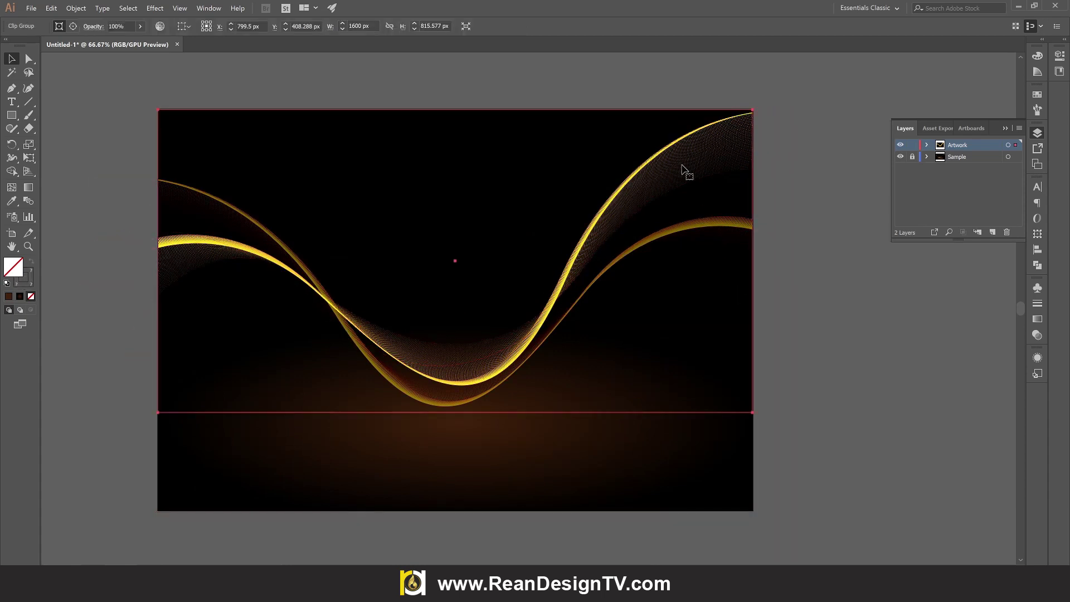
click(794, 223)
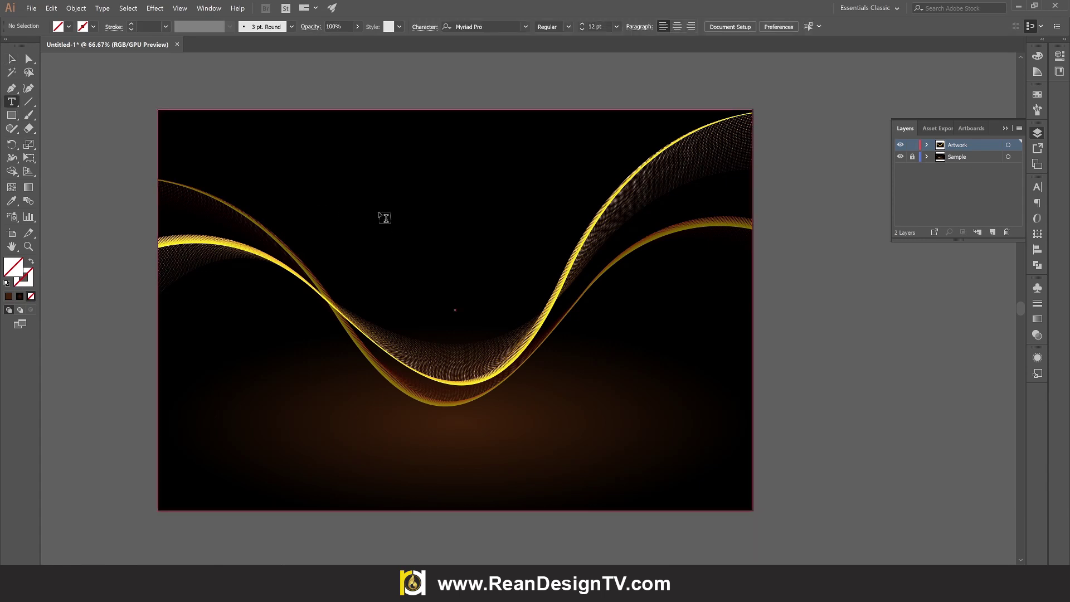
- Place a text point above the golden waves, set to 36 pt with a white fill
click(379, 214)
click(534, 26)
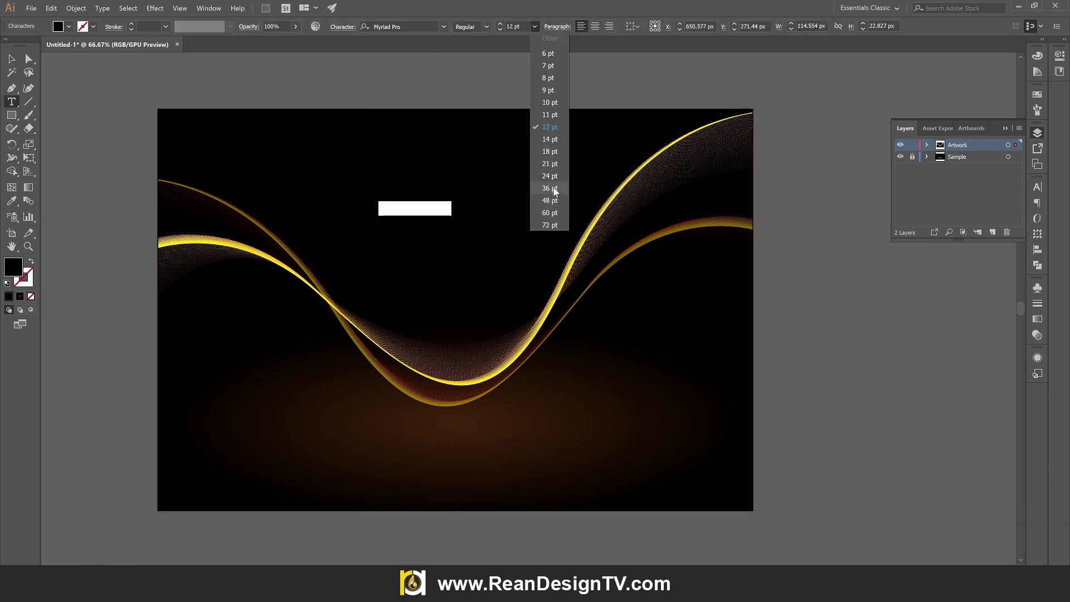
click(543, 187)
click(69, 26)
click(22, 44)
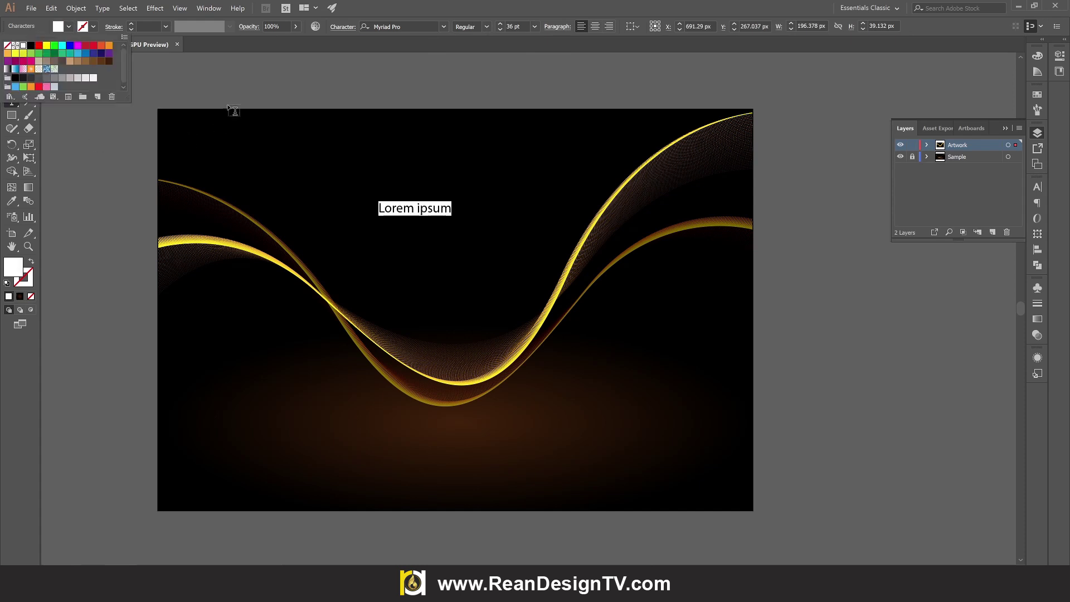
- Try the Source Serif and Source Code Variable fonts, then set the Bold style
click(444, 27)
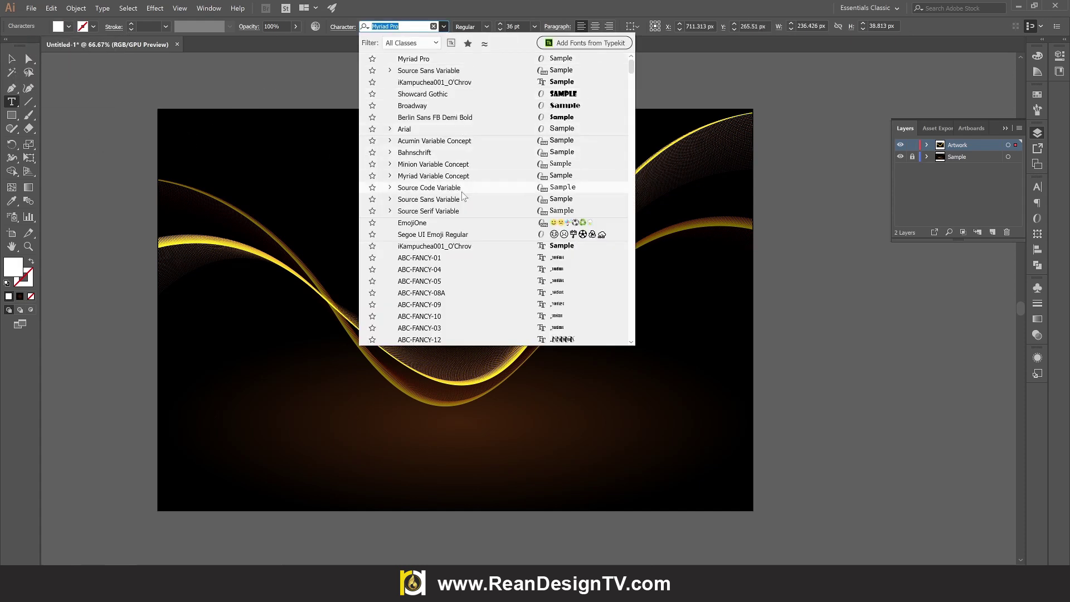
click(446, 207)
click(471, 99)
click(444, 26)
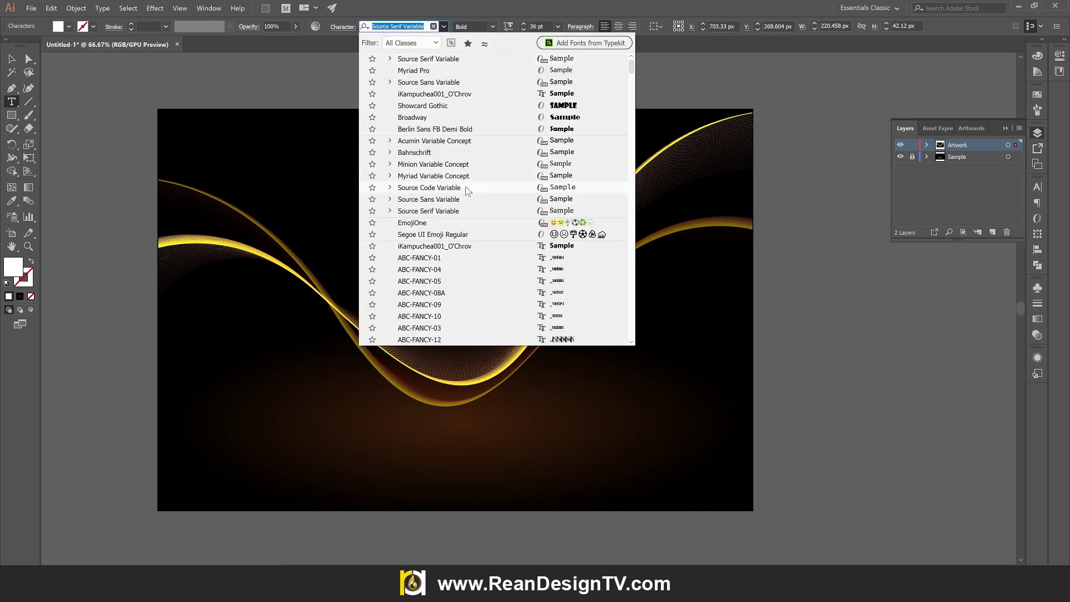
click(467, 189)
- Type the title text PREMIUM PRODUCT
click(493, 26)
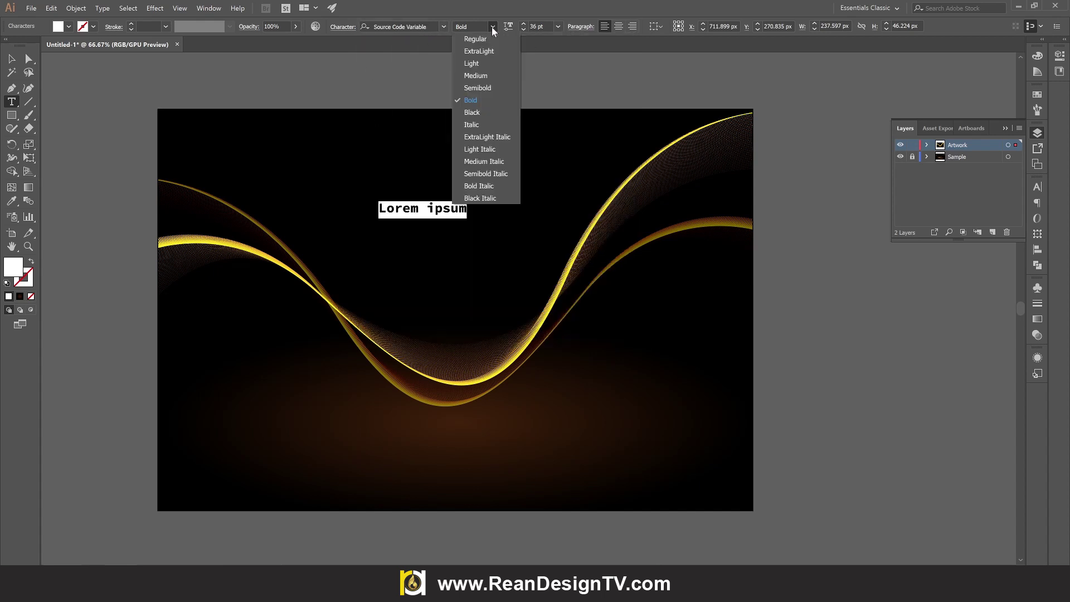
click(471, 100)
text(PREM)
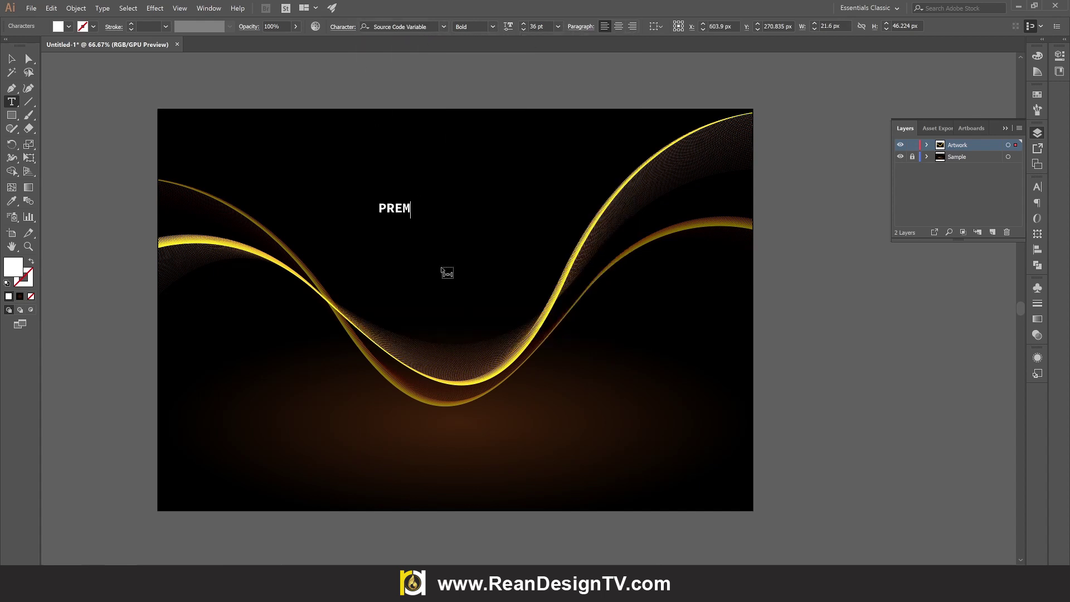
text(IUM PROD)
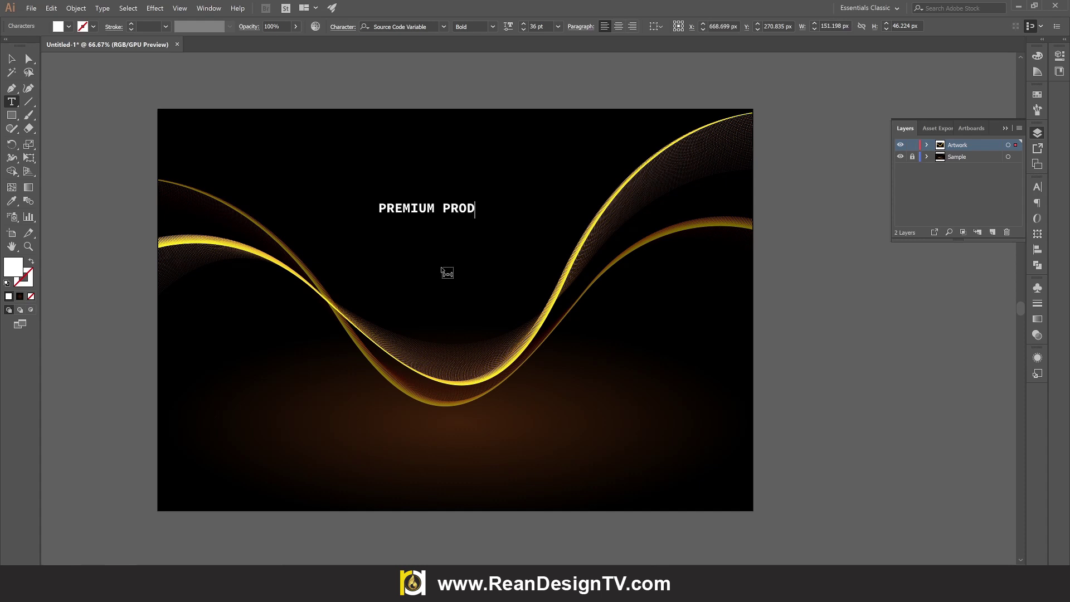
text(UCT)
key(Escape)
- Switch the title to Source Sans Variable with a weight of about 700
click(444, 27)
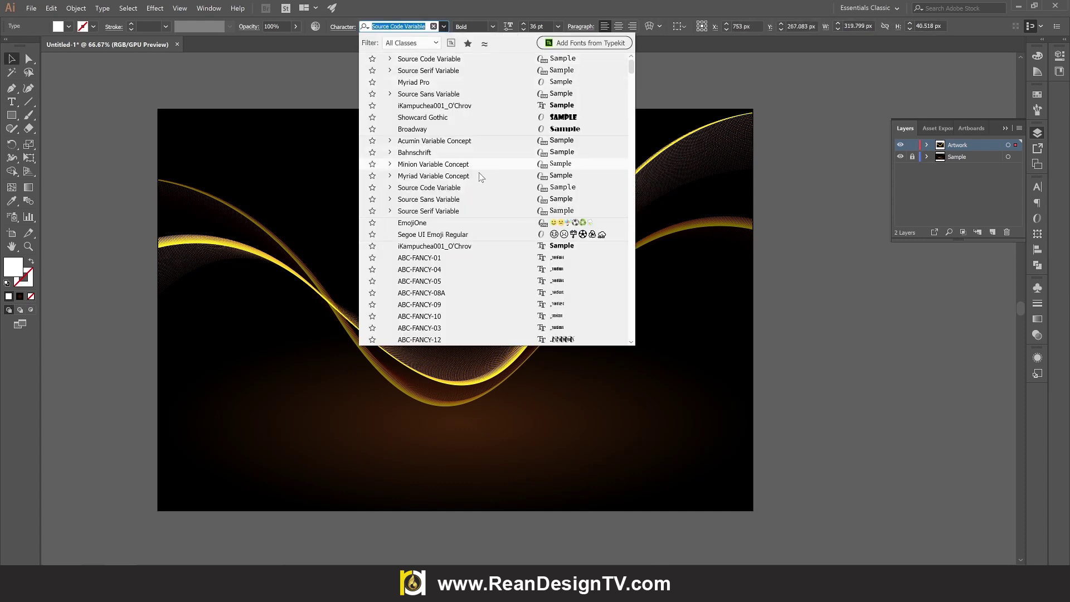
click(473, 199)
click(508, 27)
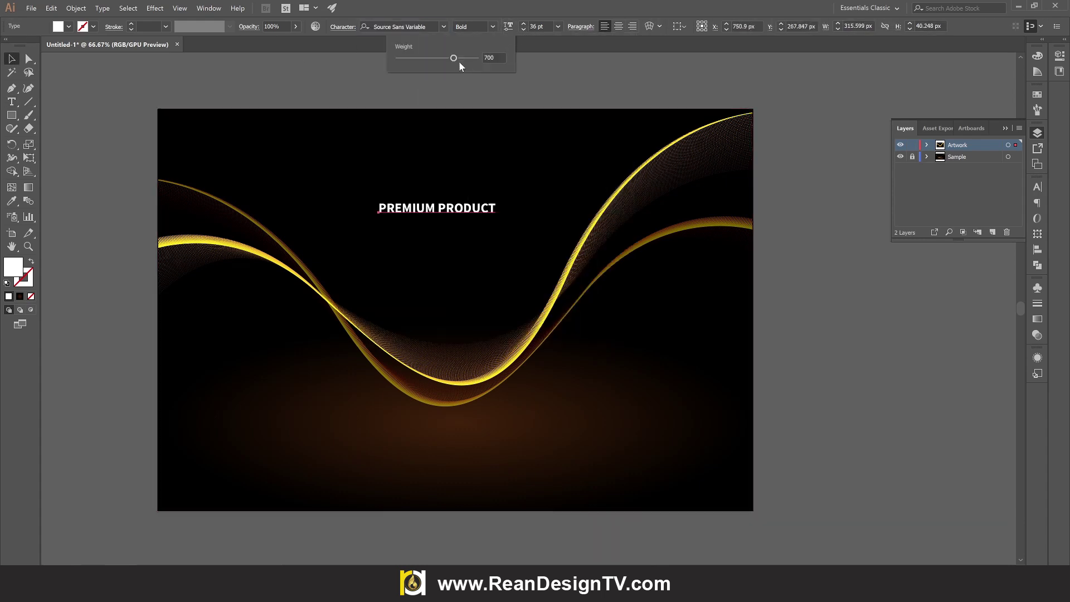
drag(456, 58, 458, 59)
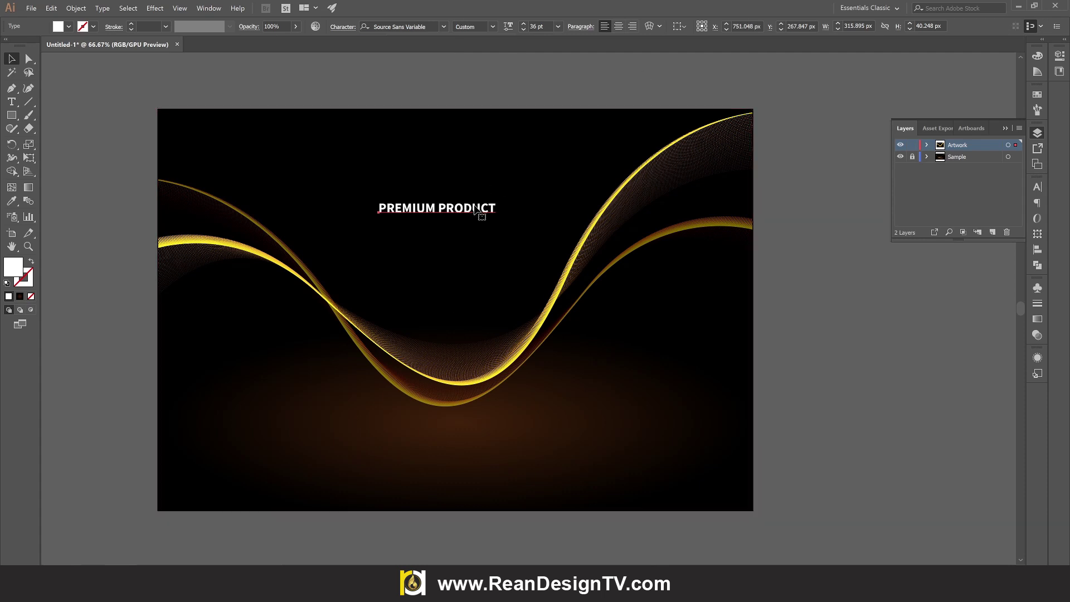
- Set the title's letter tracking to 50, then 100, in the Character panel
key(ctrl+t)
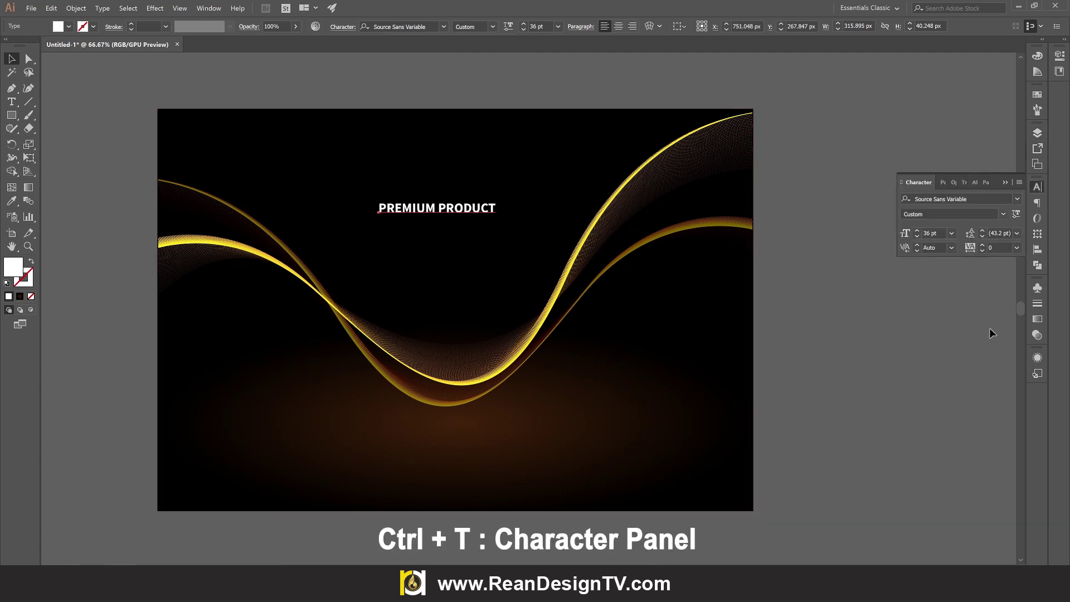
click(1016, 248)
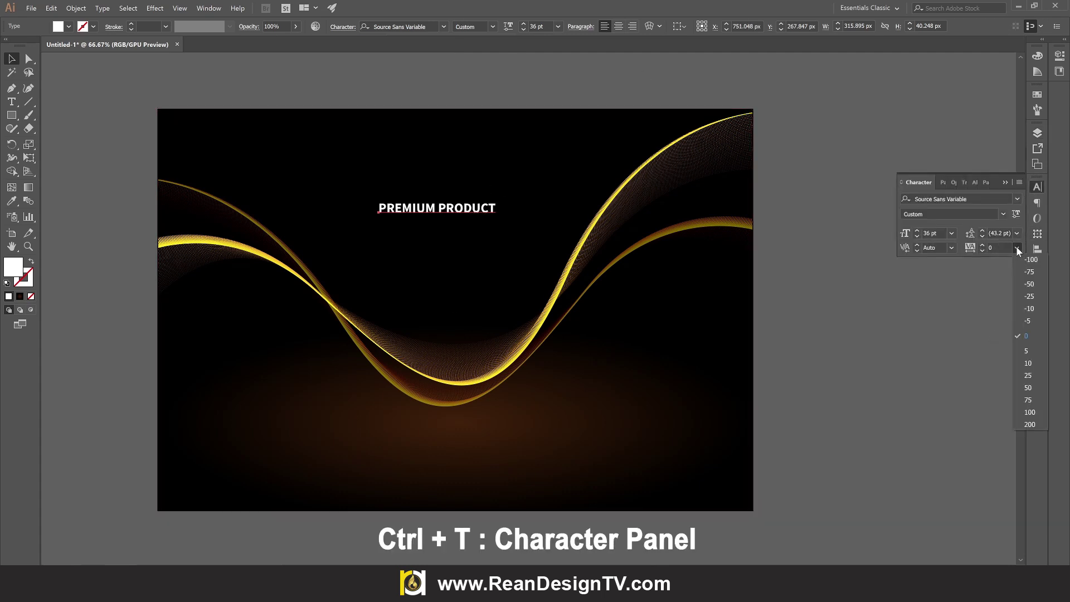
click(1018, 248)
click(1028, 388)
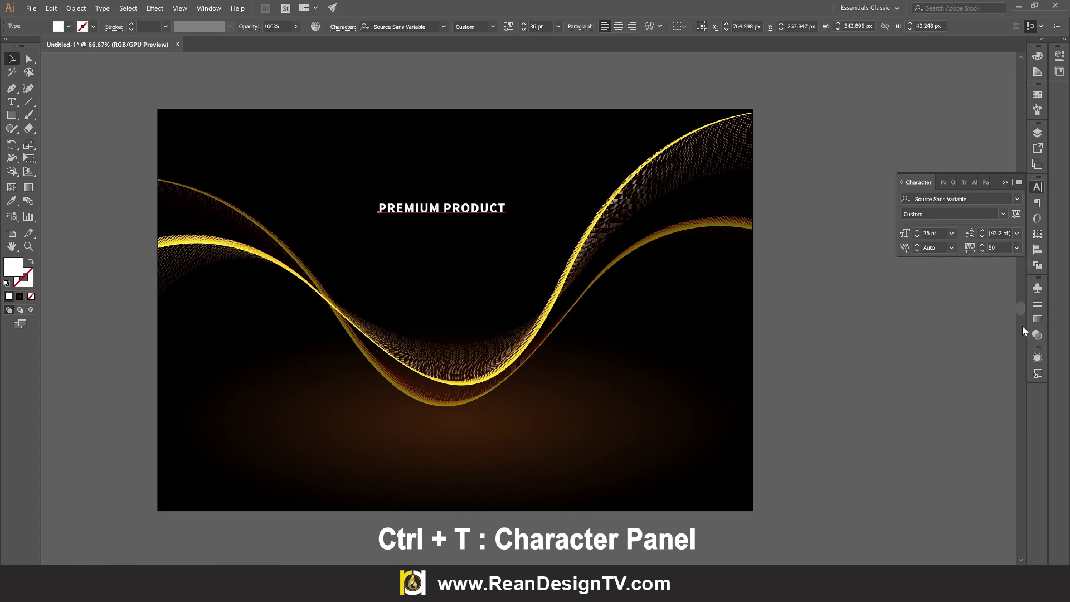
click(1018, 247)
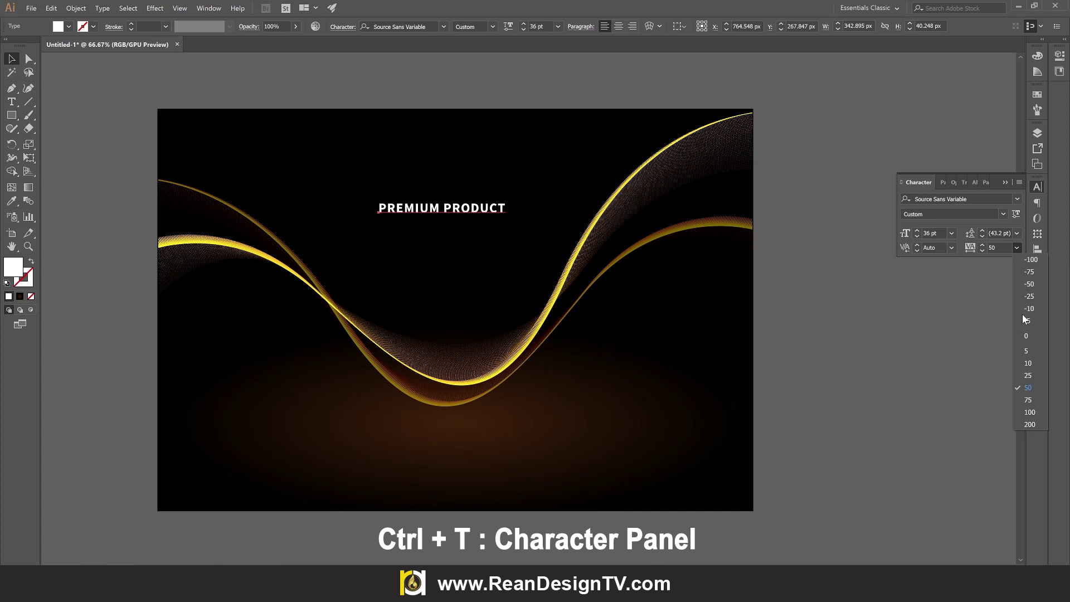
click(1029, 410)
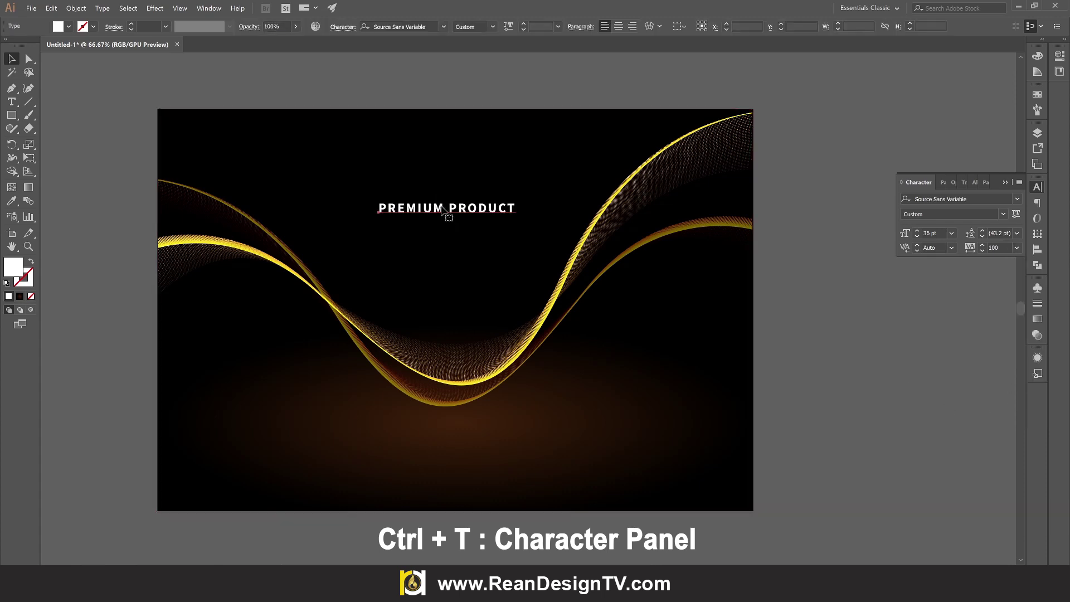
- Colour the PREMIUM PRODUCT title orange
click(69, 27)
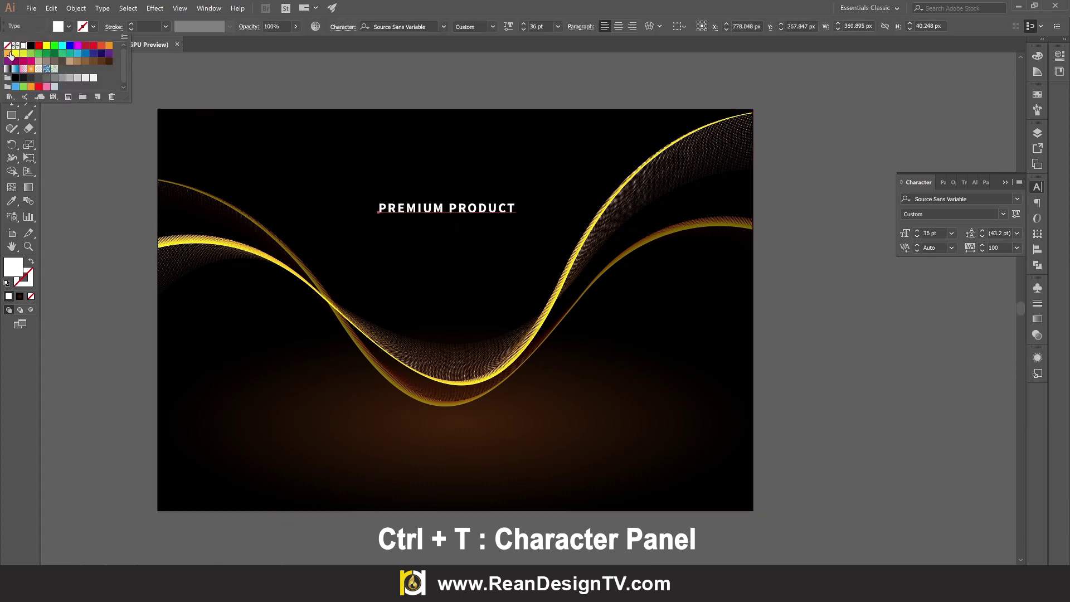
click(10, 54)
click(249, 85)
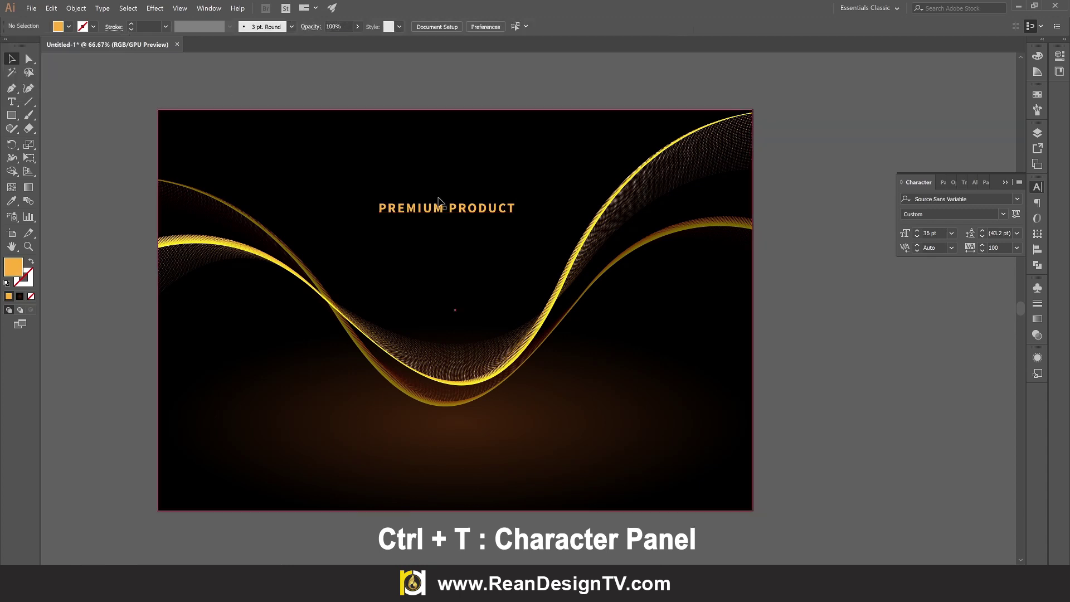
click(462, 210)
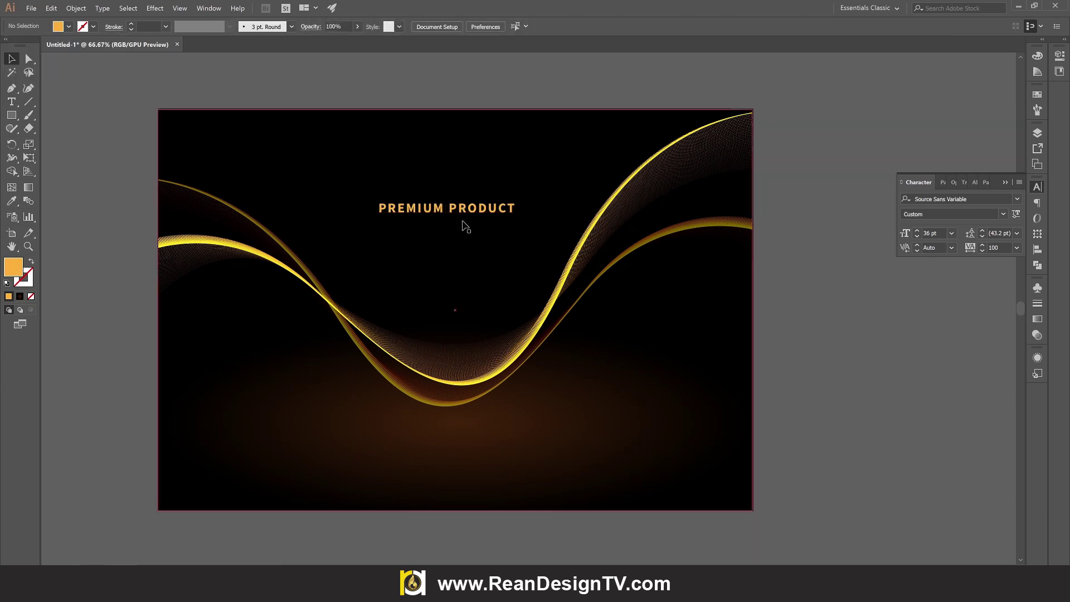
- Duplicate the title just below itself and make the copy weight 30 at 21 pt
drag(470, 210, 470, 224)
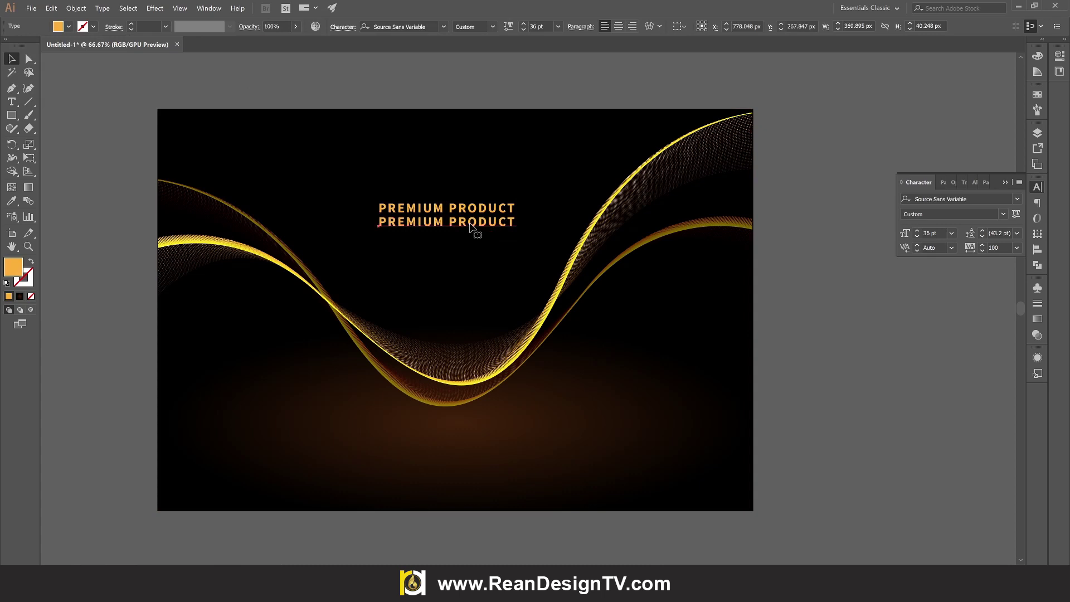
click(511, 26)
double_click(489, 58)
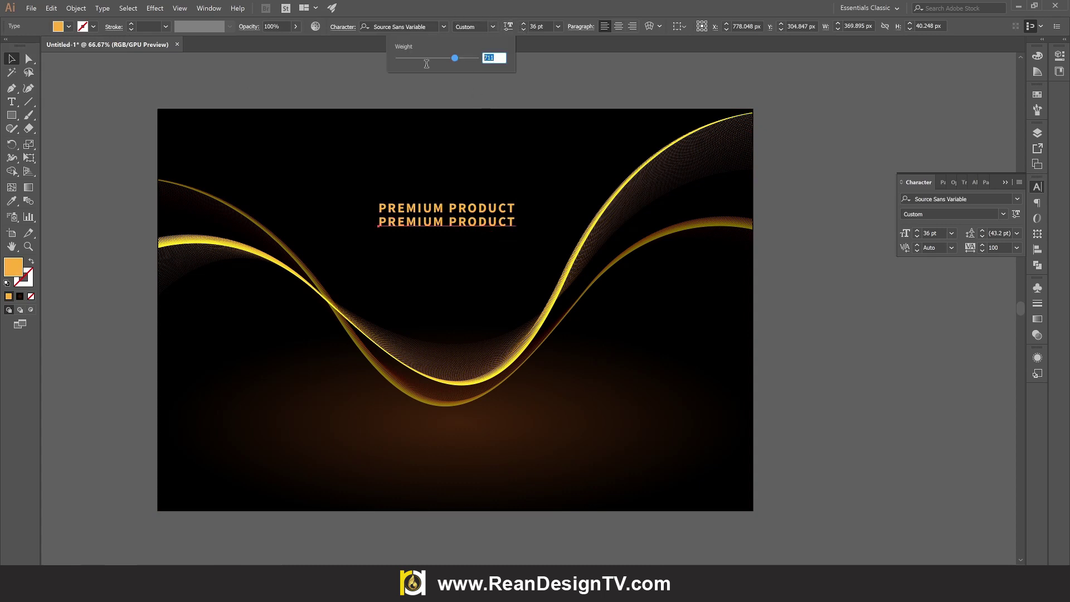
text(300)
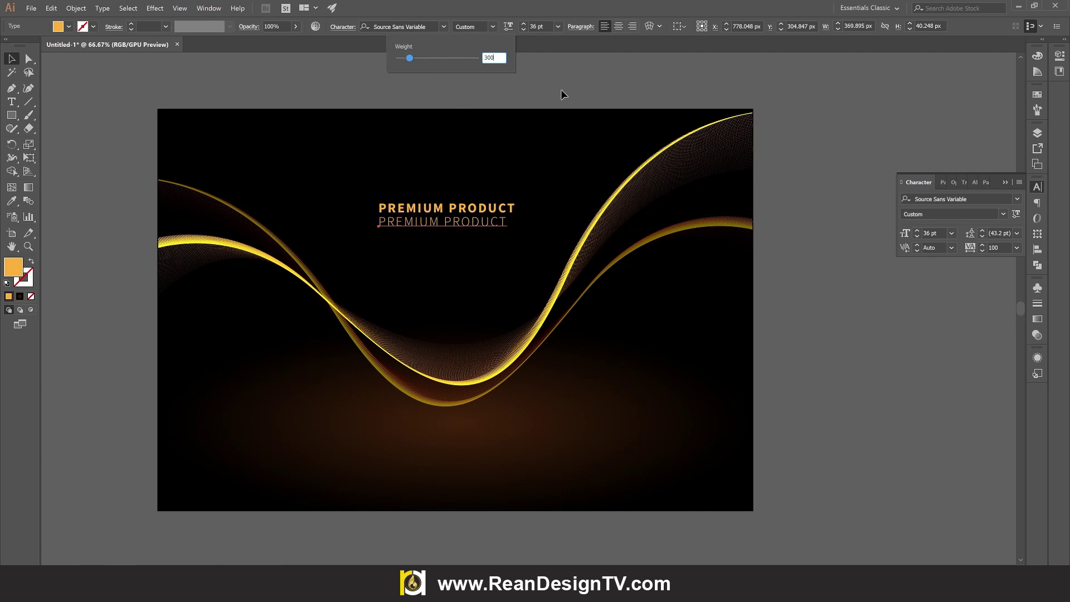
key(Return)
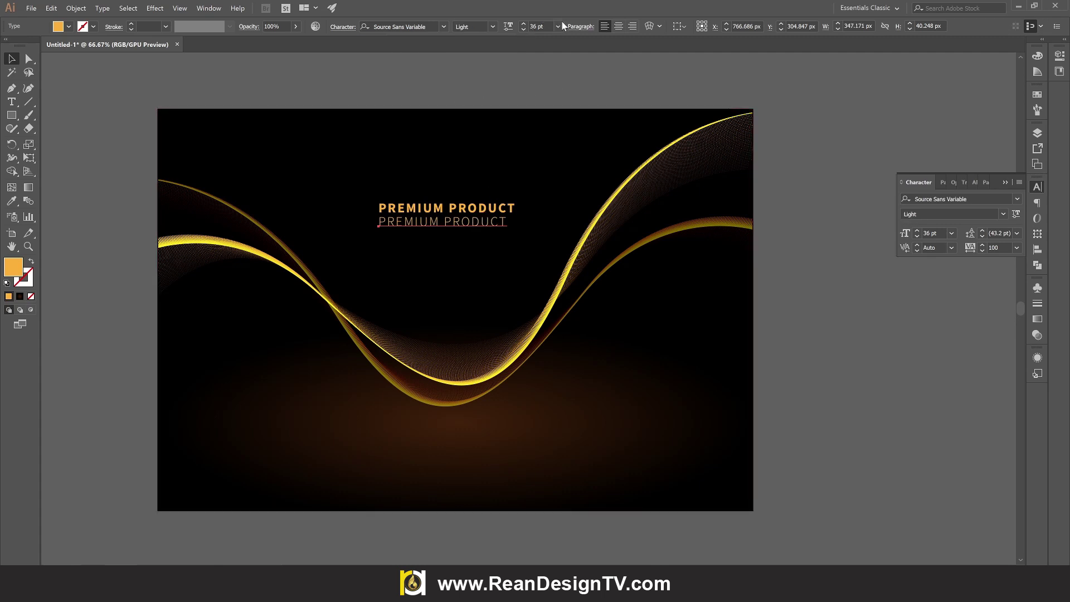
click(559, 26)
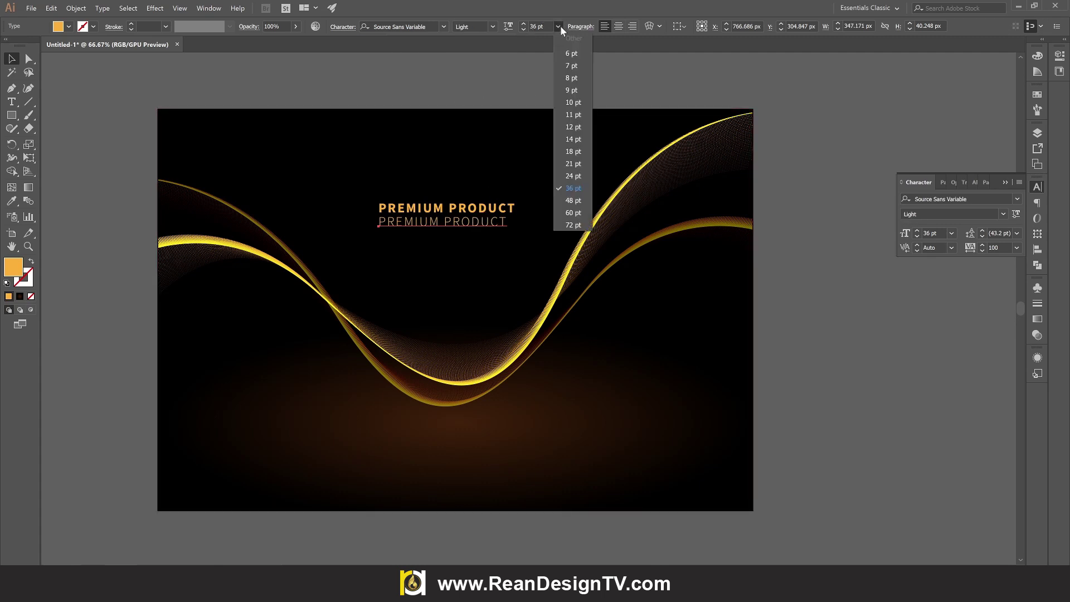
click(576, 161)
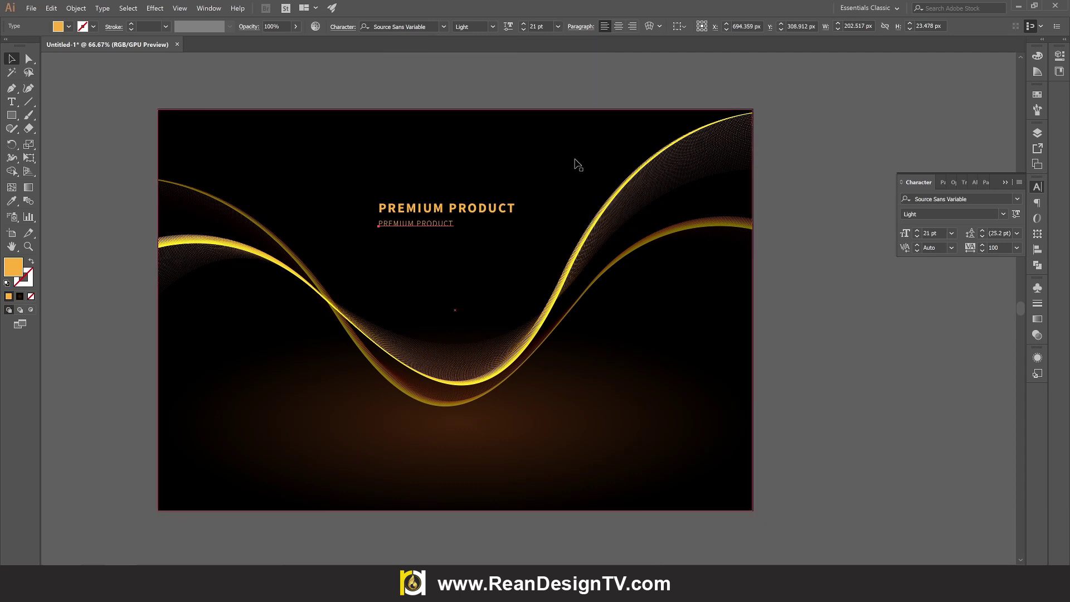
- Right-align the heading and subtitle, then move both lines further right
shift+click(504, 212)
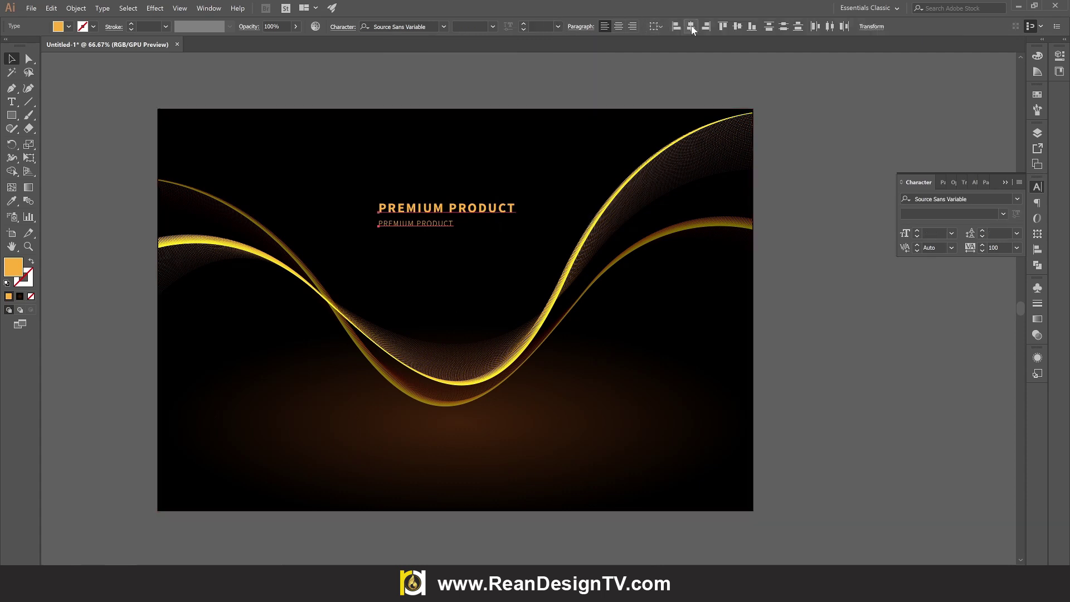
click(707, 26)
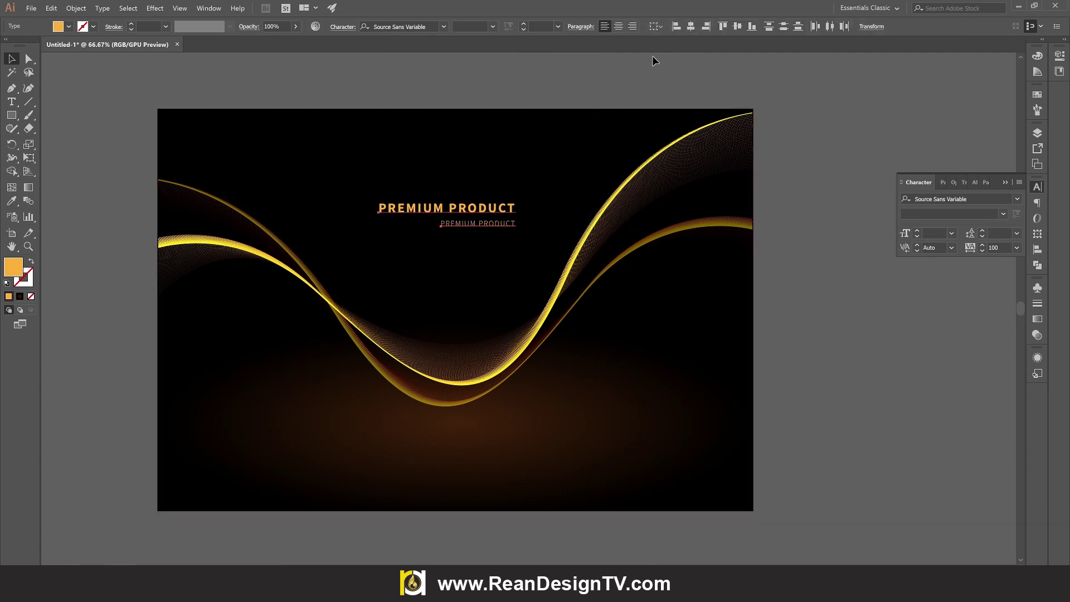
click(631, 26)
click(705, 26)
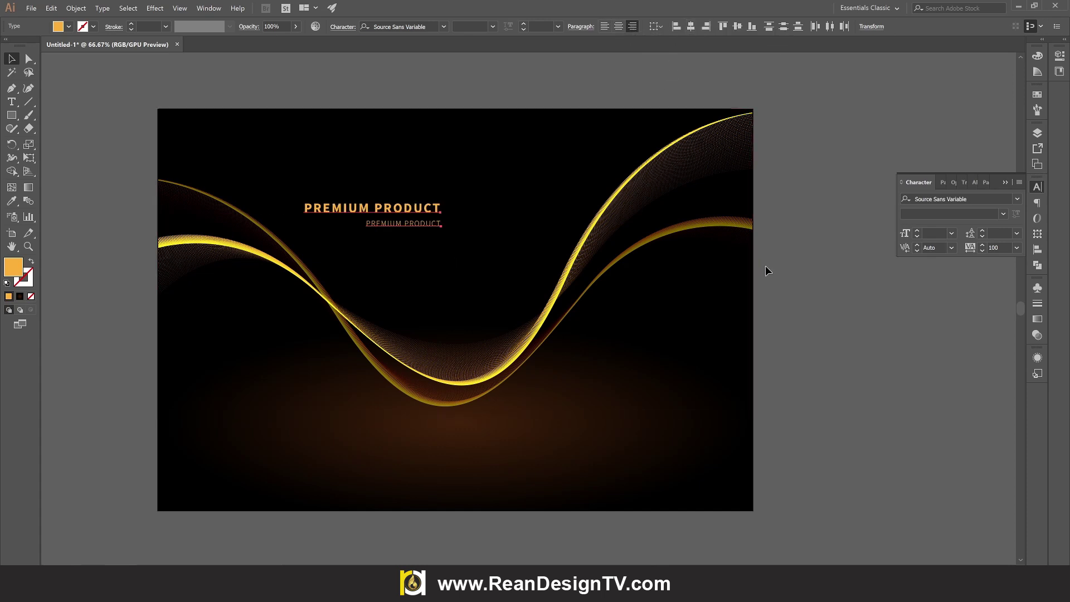
mouse_move(392, 209)
mouse_down()
mouse_move(491, 209)
mouse_move(459, 211)
mouse_up()
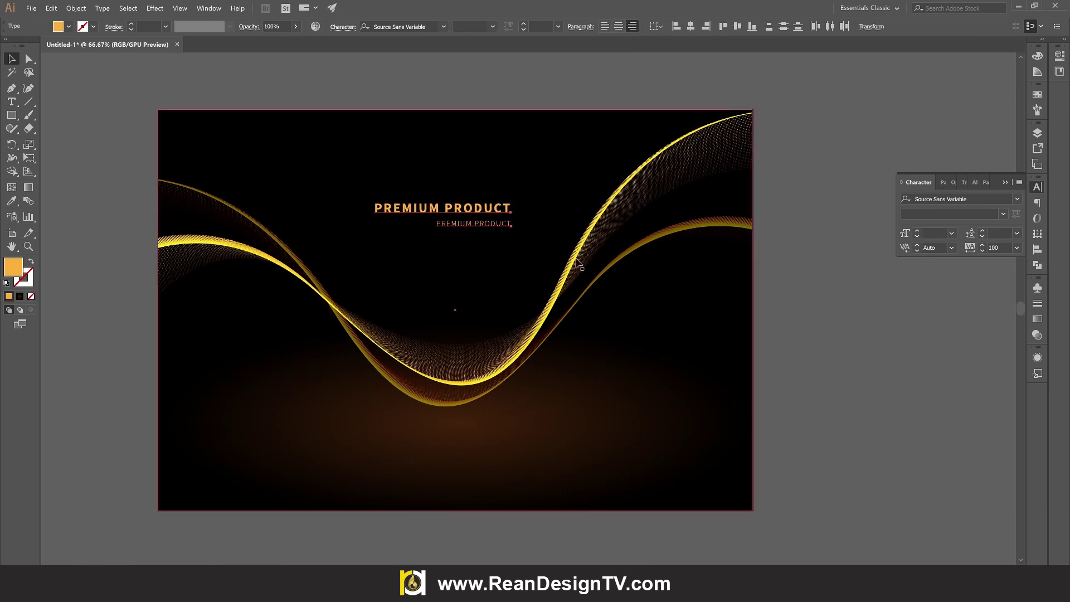
click(836, 309)
- Retype the subtitle's word PRODUCT as PEOPLE
double_click(456, 223)
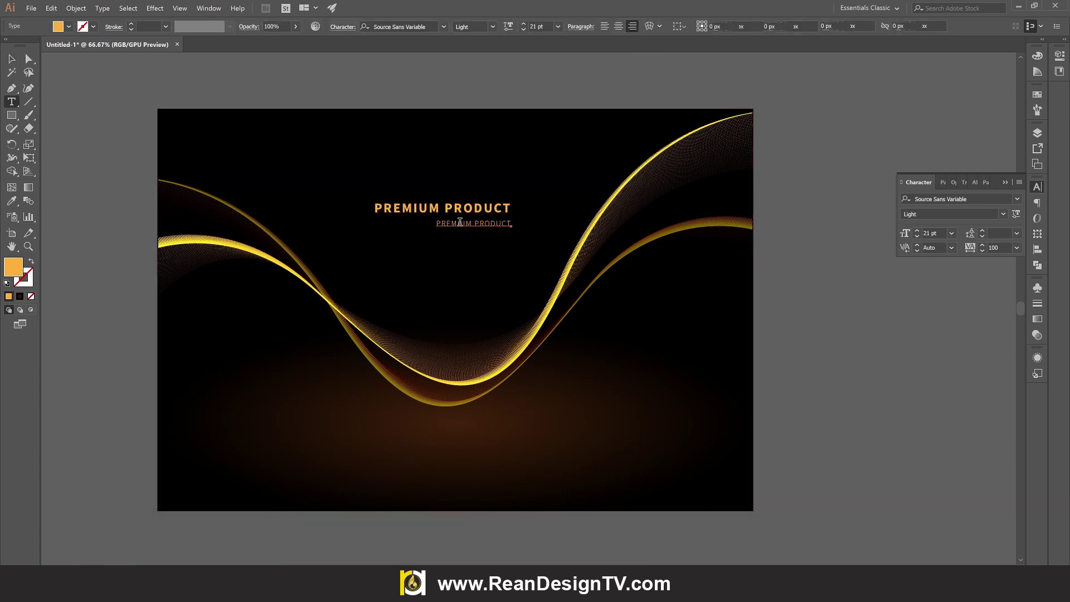
drag(476, 223, 552, 224)
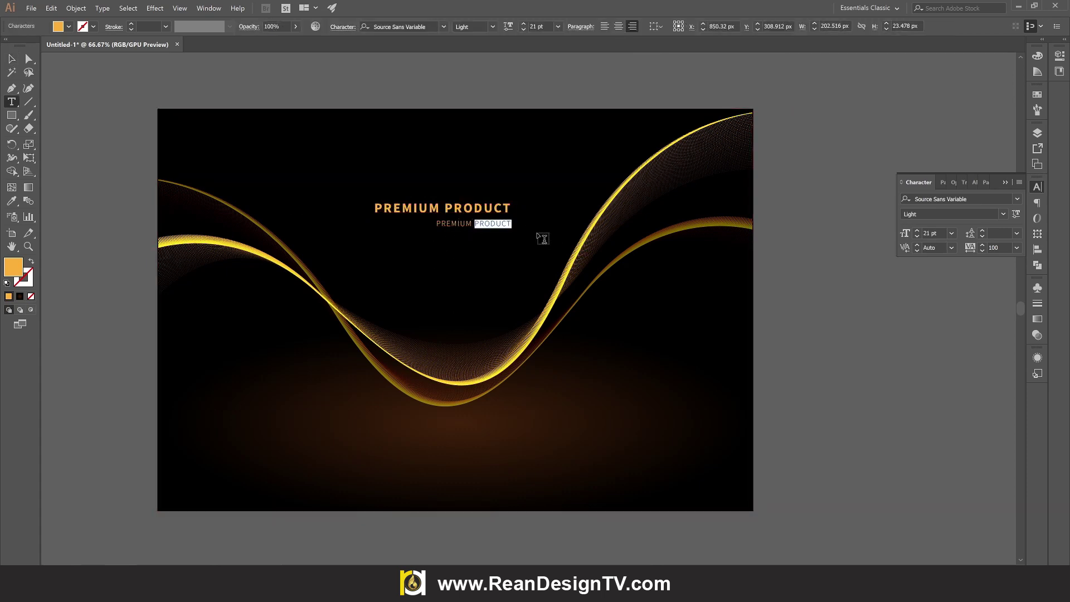
text(PEOP)
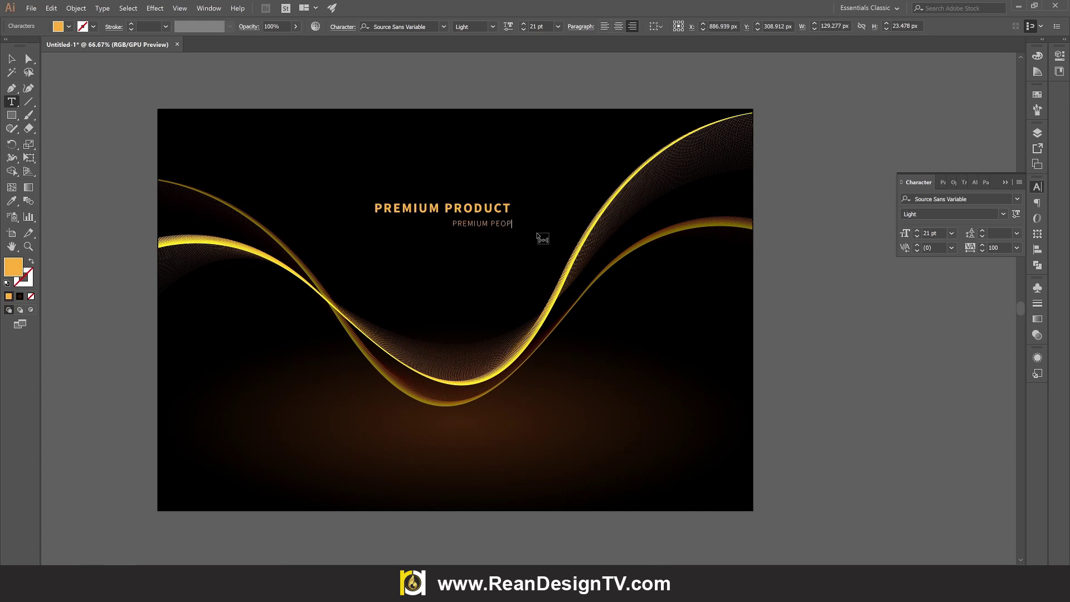
text(LE)
key(Escape)
click(913, 351)
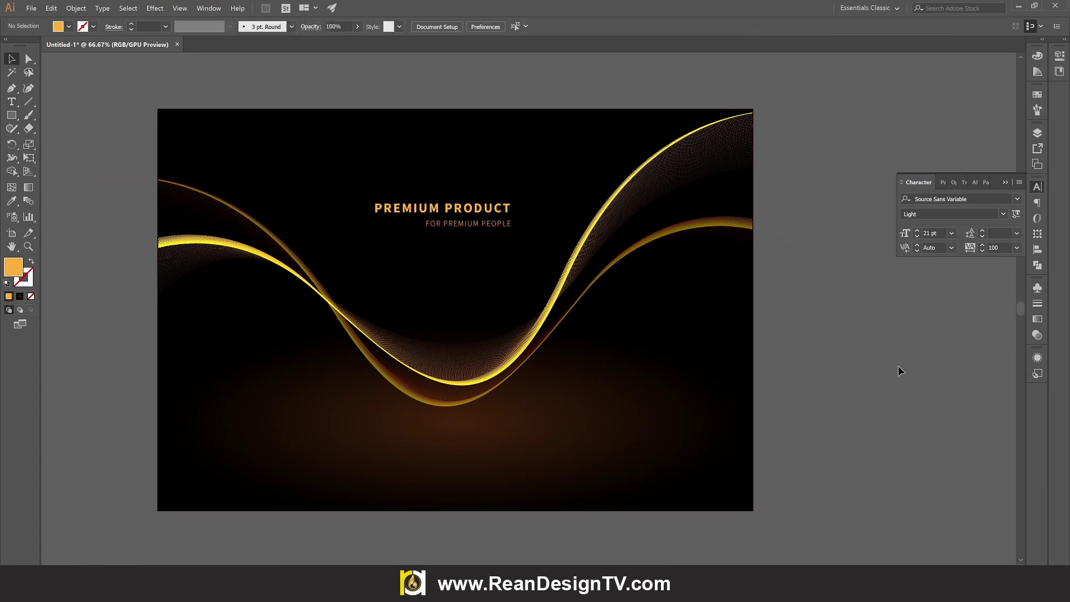
- Shift both title lines slightly down and to the right
drag(871, 380, 914, 372)
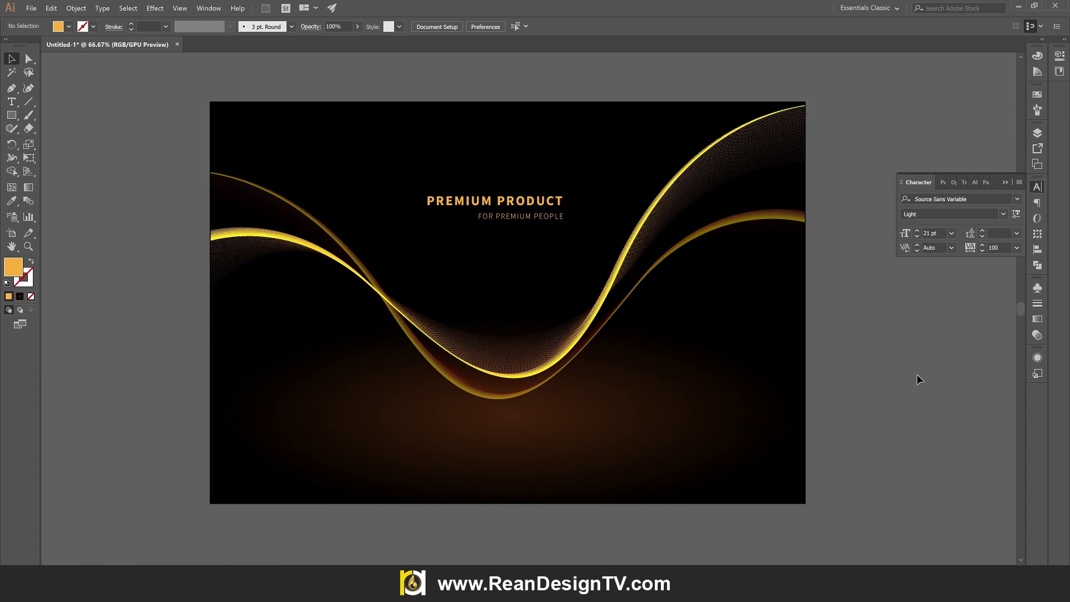
scroll(918, 374, up, 1)
click(521, 230)
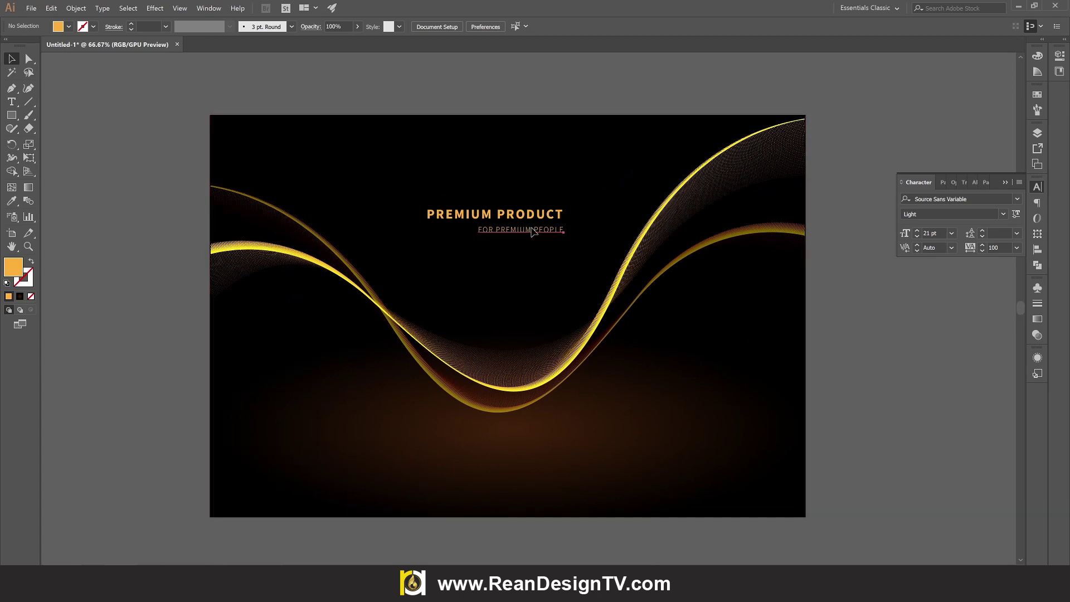
drag(541, 218, 584, 248)
key(e)
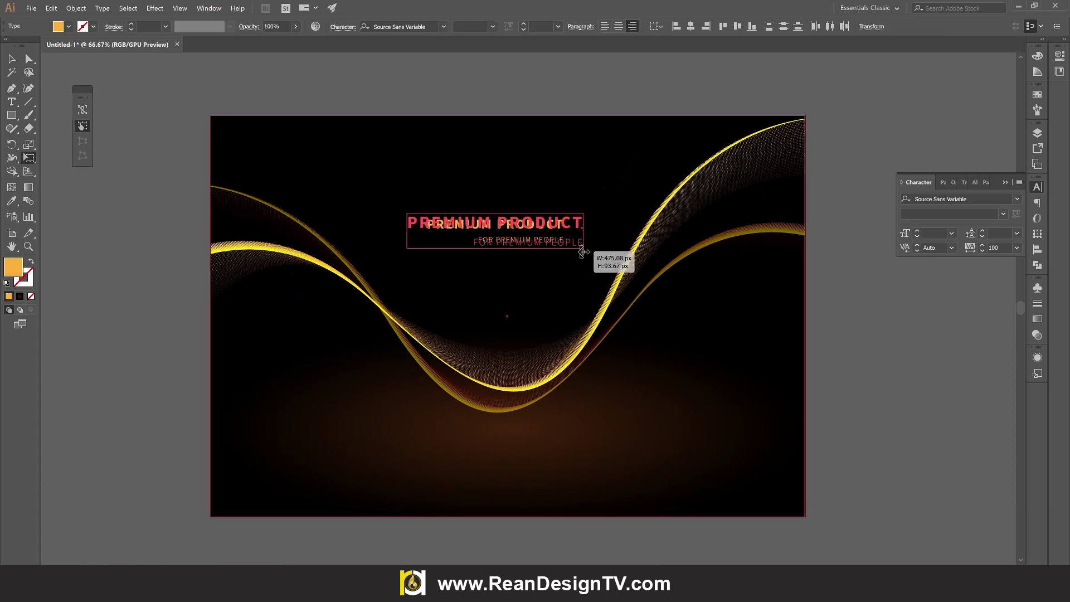
drag(553, 243, 561, 243)
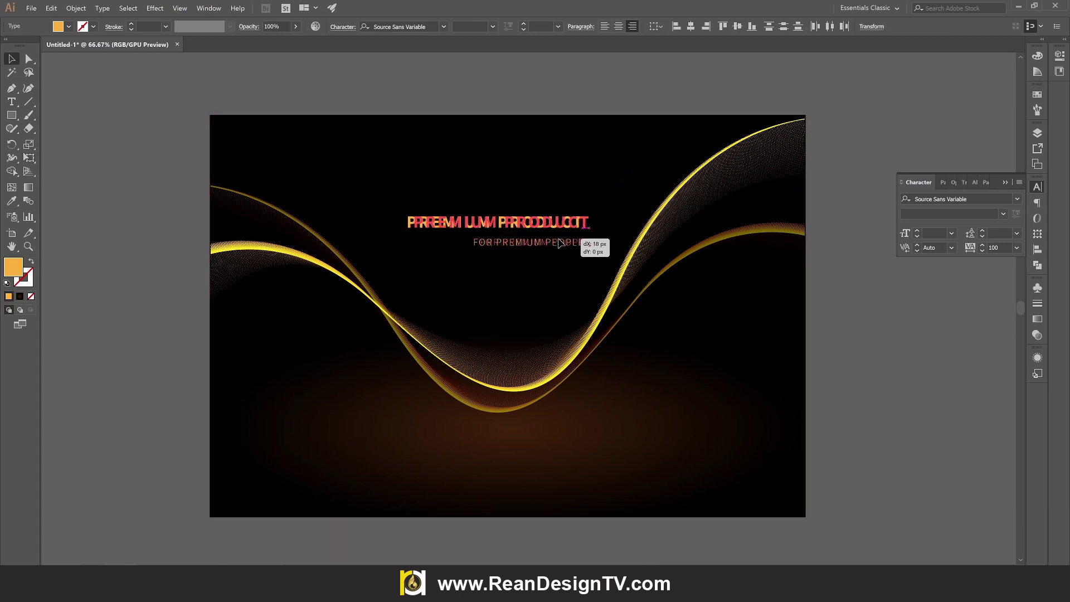
click(457, 157)
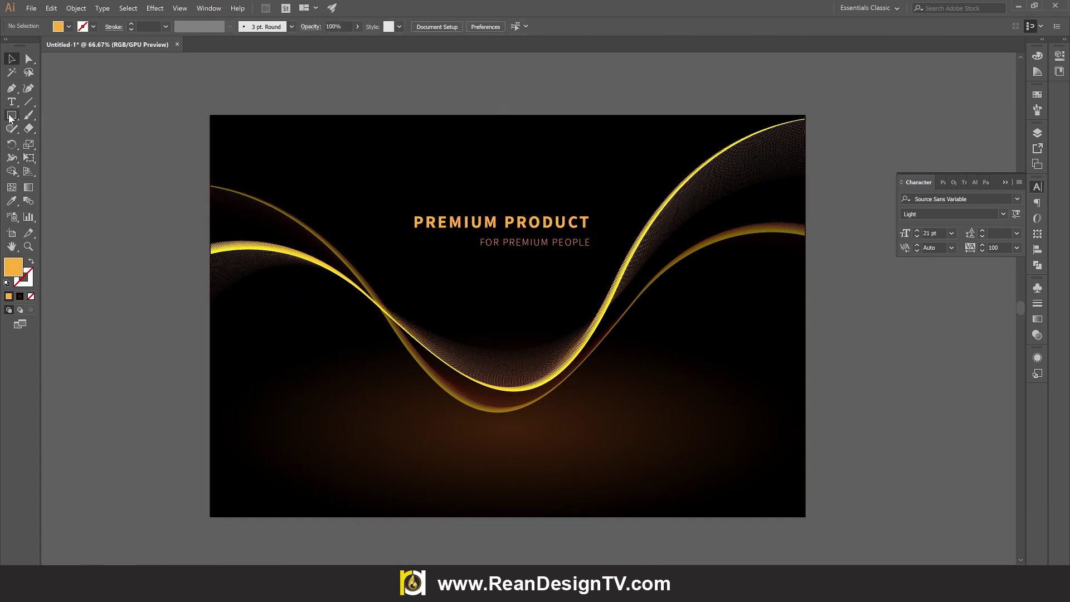
drag(12, 114, 56, 142)
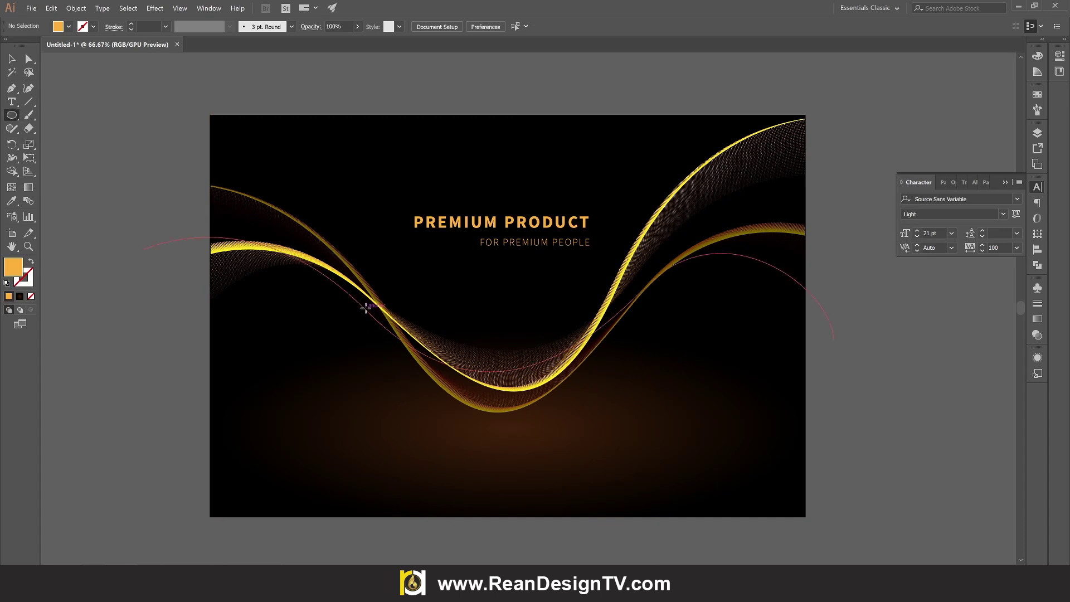
- Draw a 400 px circle below the title, fill it dark brownish grey, and nudge it up
mouse_move(365, 310)
mouse_down()
mouse_move(502, 429)
mouse_move(514, 458)
mouse_up()
click(13, 57)
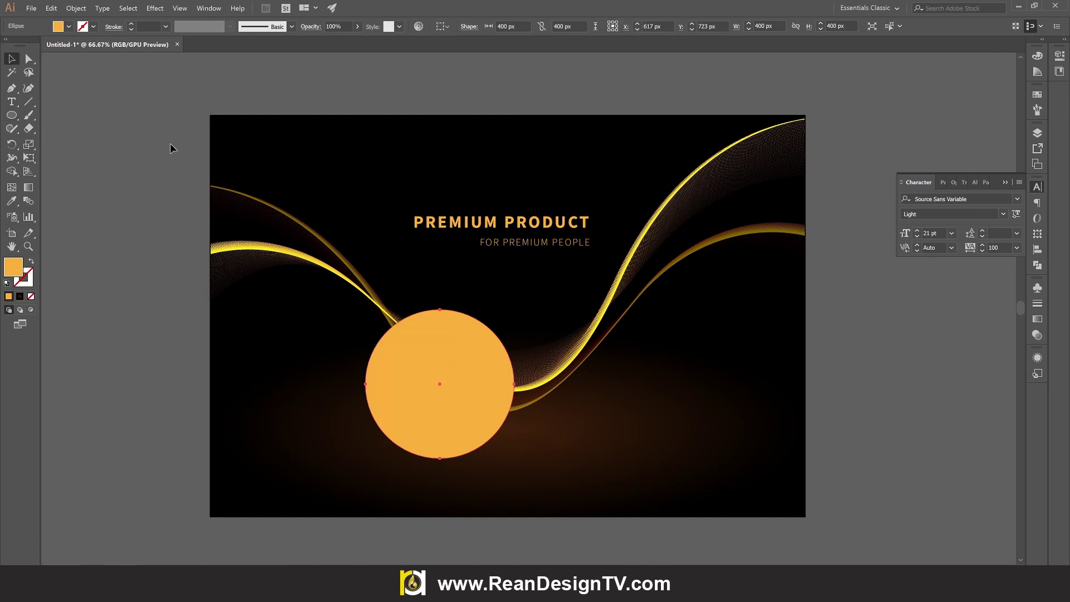
click(84, 26)
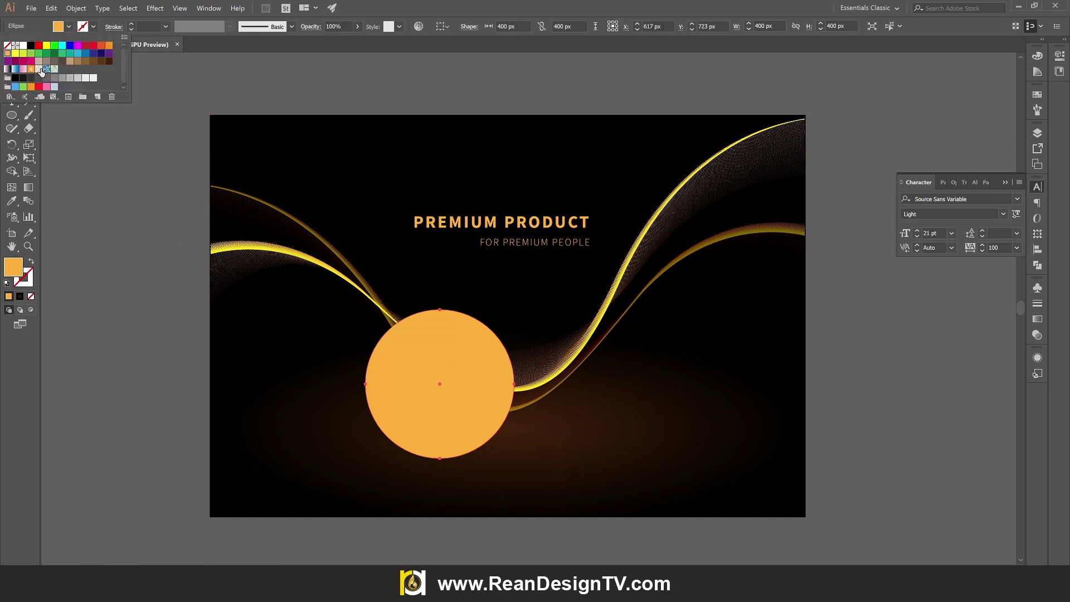
click(30, 79)
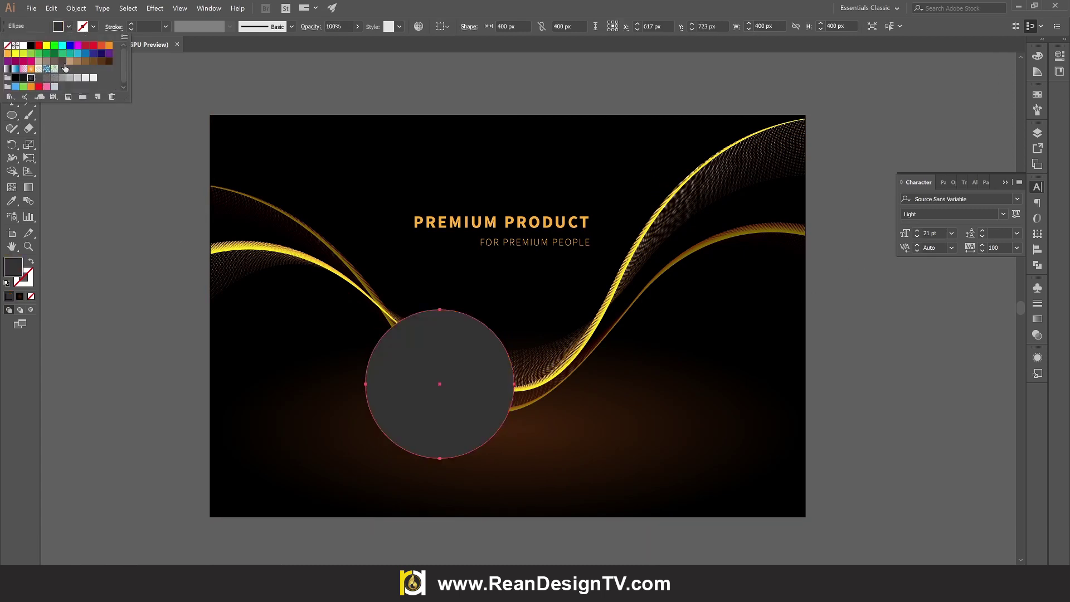
click(62, 61)
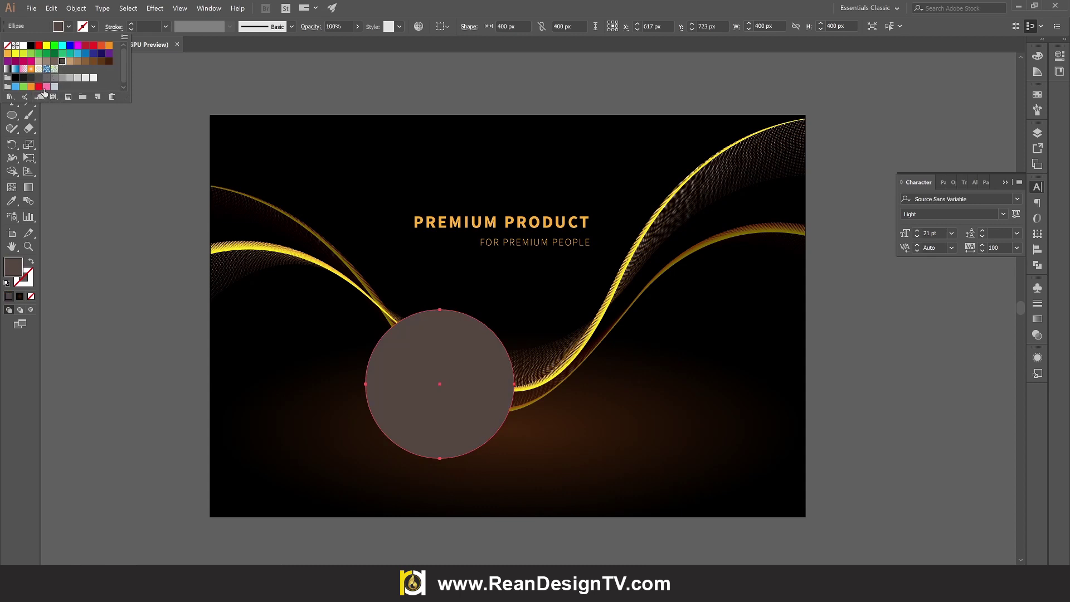
click(91, 166)
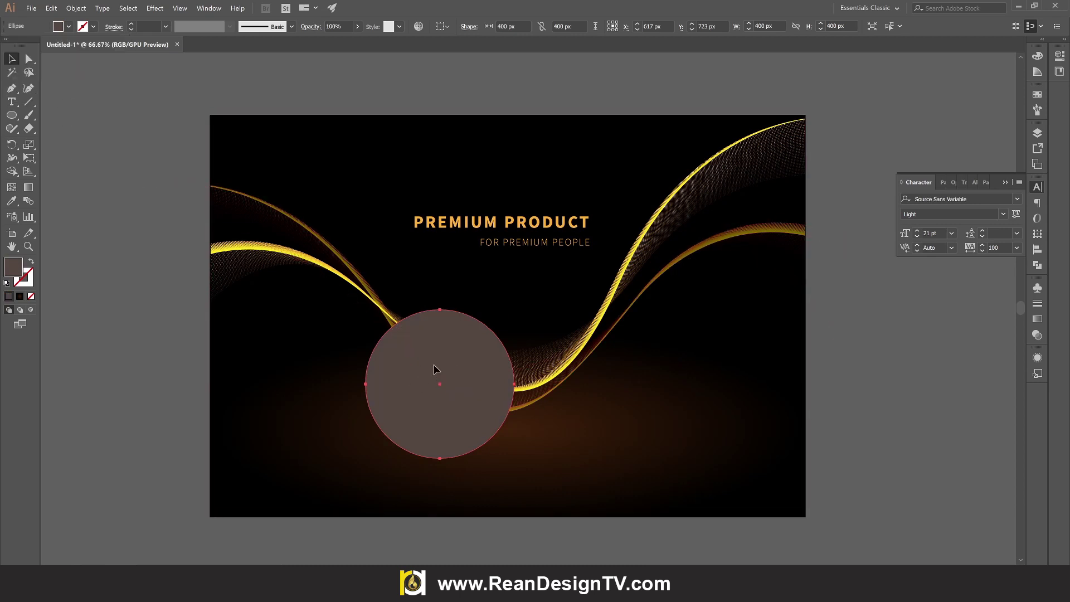
drag(434, 371, 434, 355)
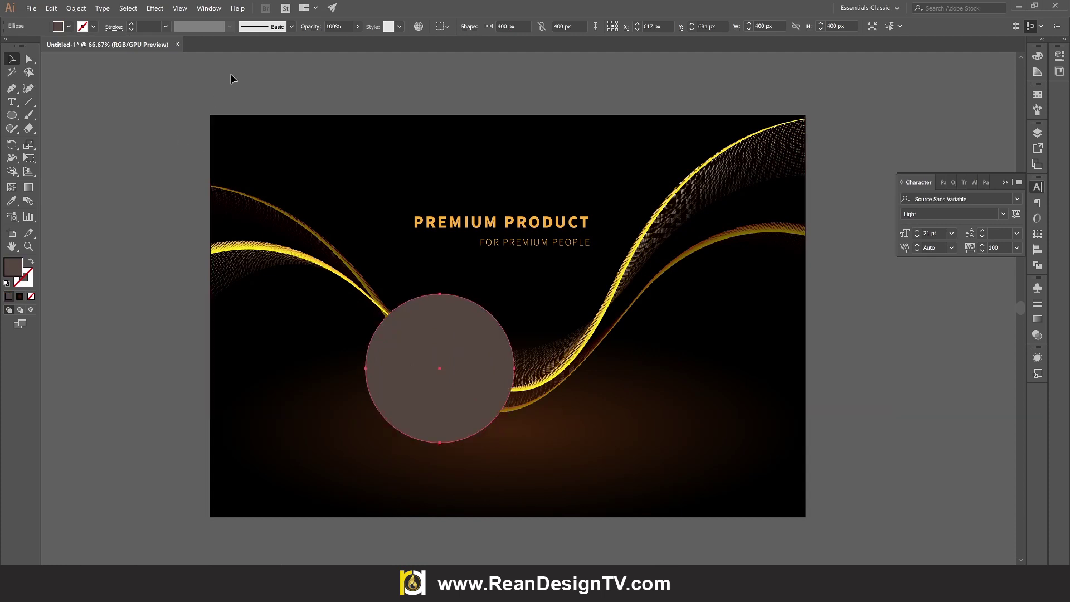
- Apply a 3D Extrude & Bevel effect to the circle with preview on
click(155, 8)
mouse_move(164, 85)
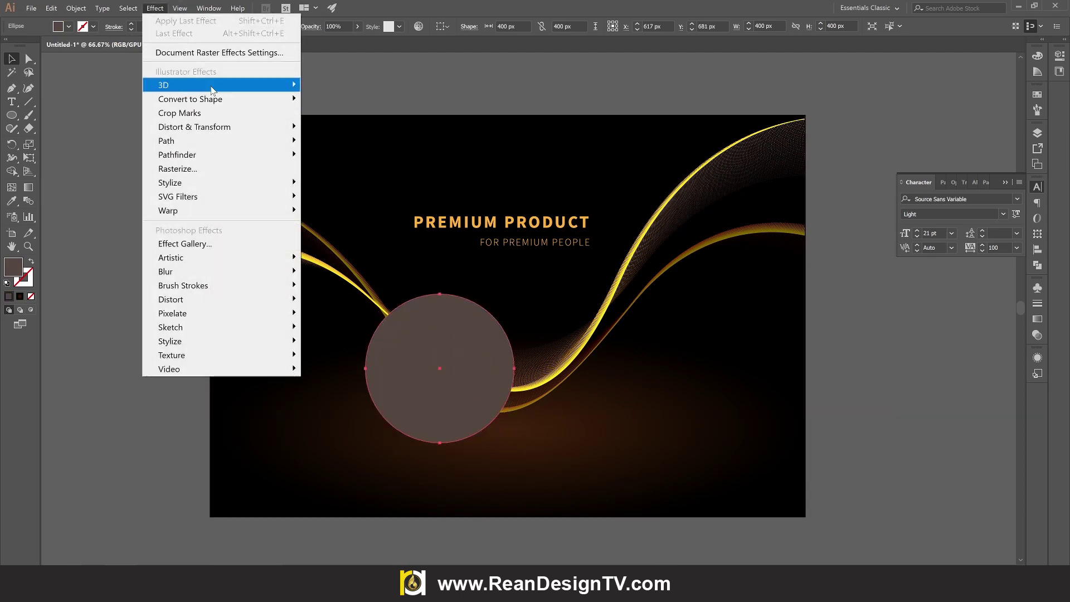
click(346, 84)
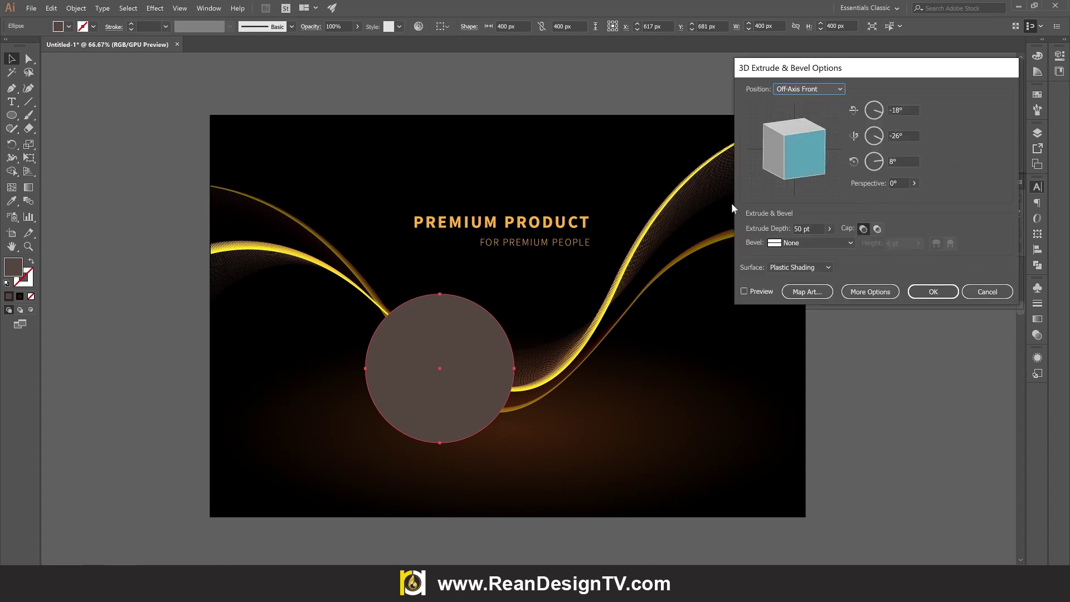
click(743, 291)
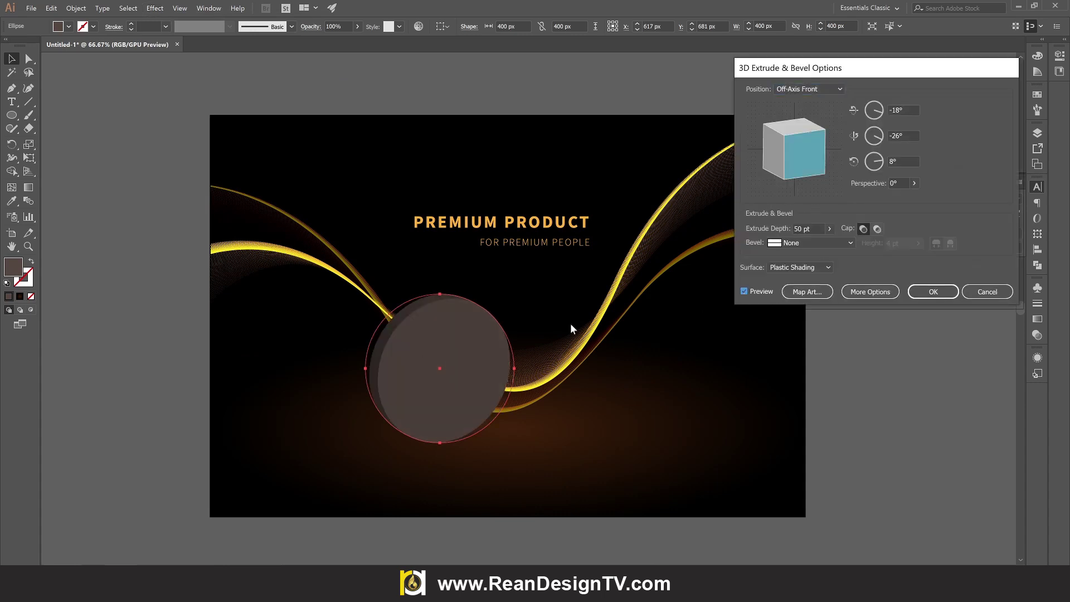
drag(819, 130, 815, 112)
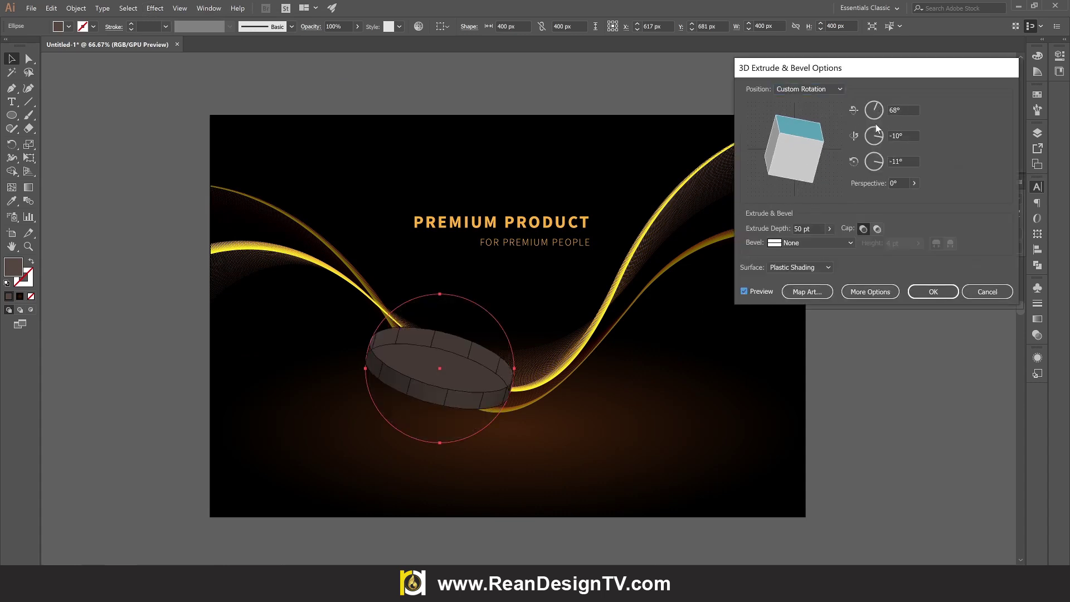
- Set the 3D rotation angles to 85°, 0° and 0°
double_click(903, 135)
text(0)
key(Tab)
key(shift+Tab)
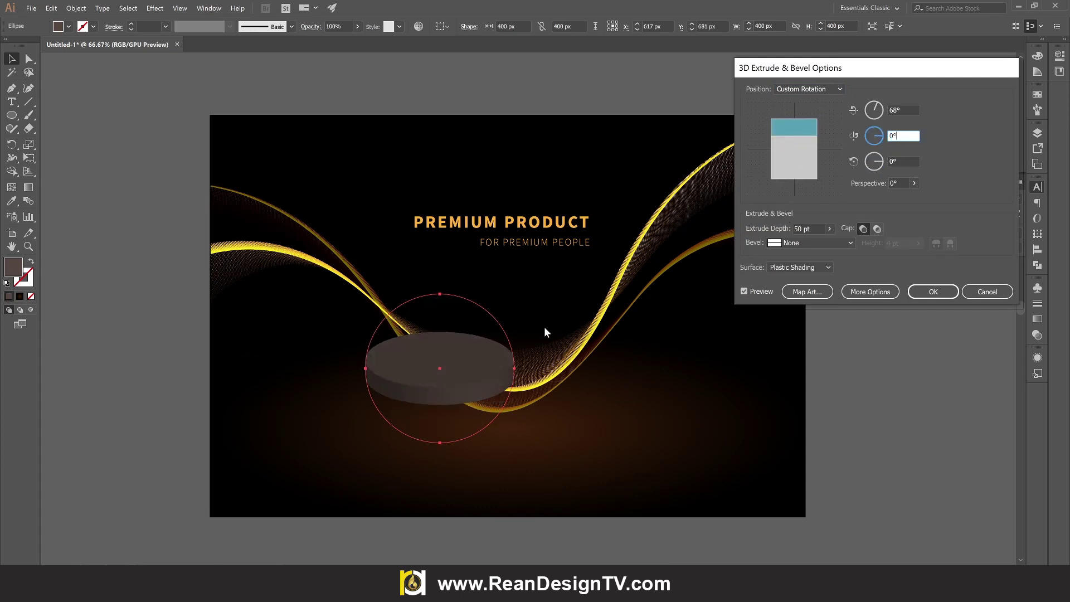
key(shift+Tab)
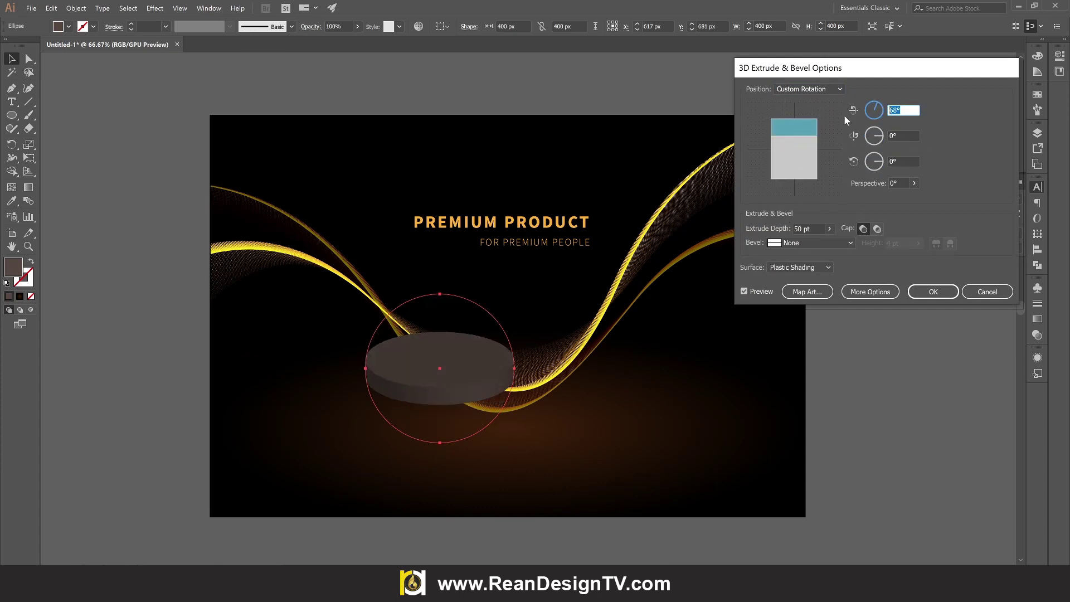
text(8)
key(BackSpace)
text(90)
key(Tab)
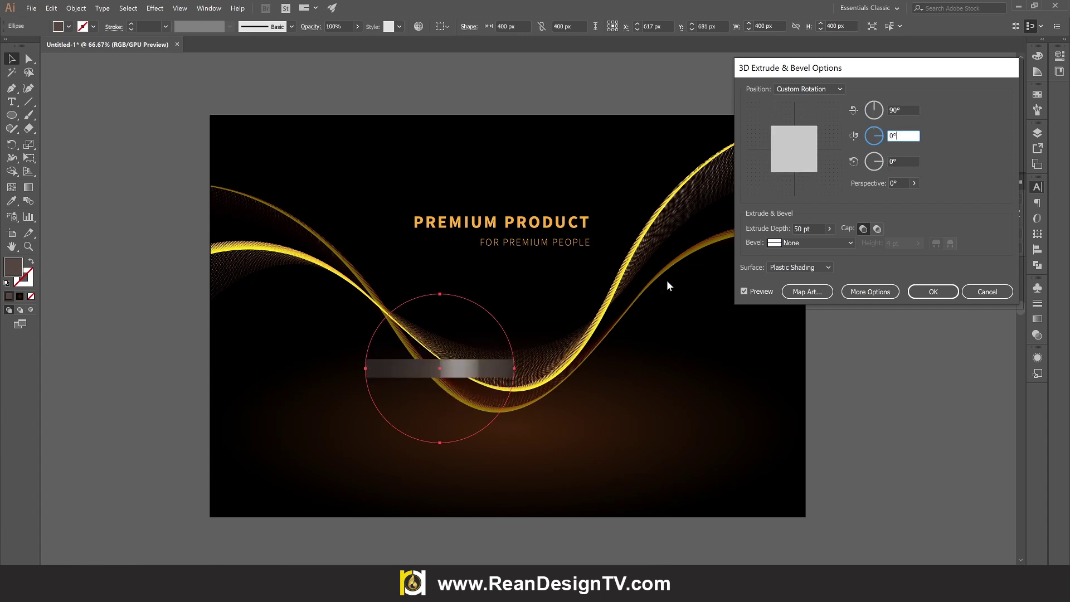
key(shift+Tab)
text(8)
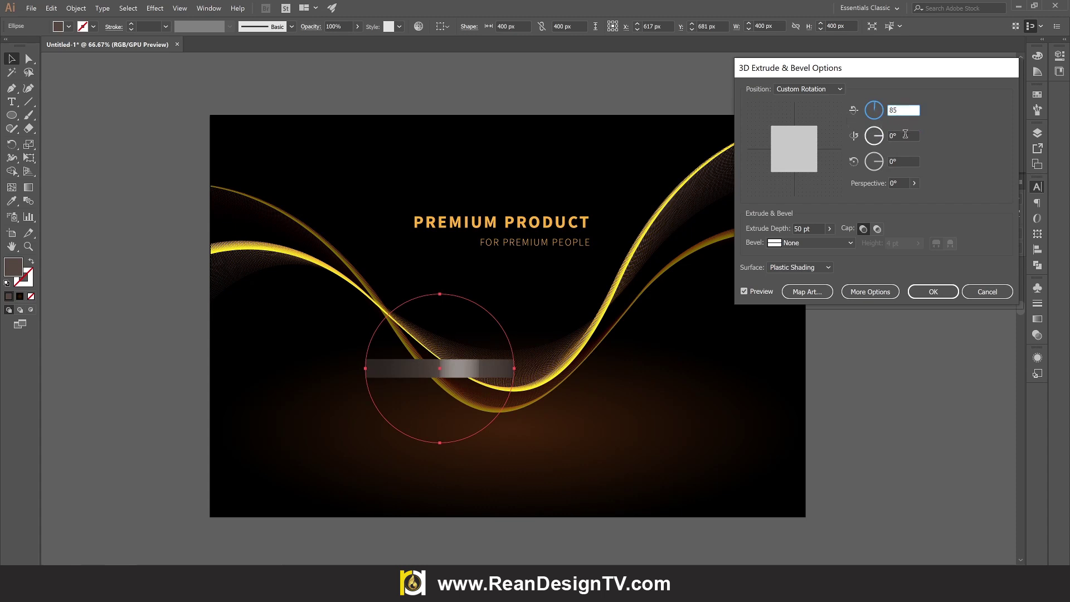
key(Tab)
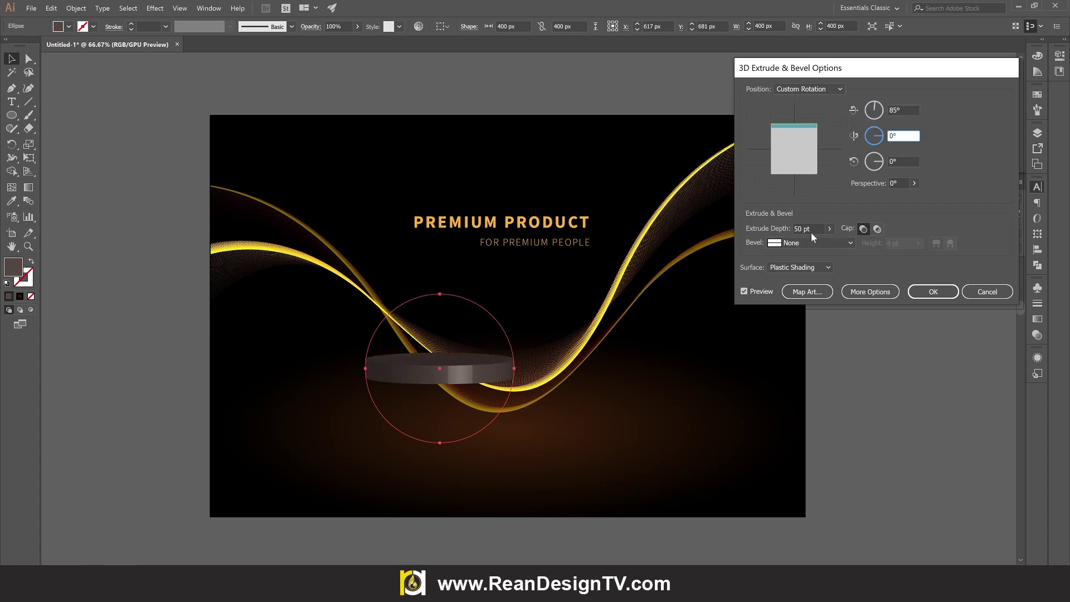
- Set the extrusion depth to 90 pt
click(750, 228)
text(90)
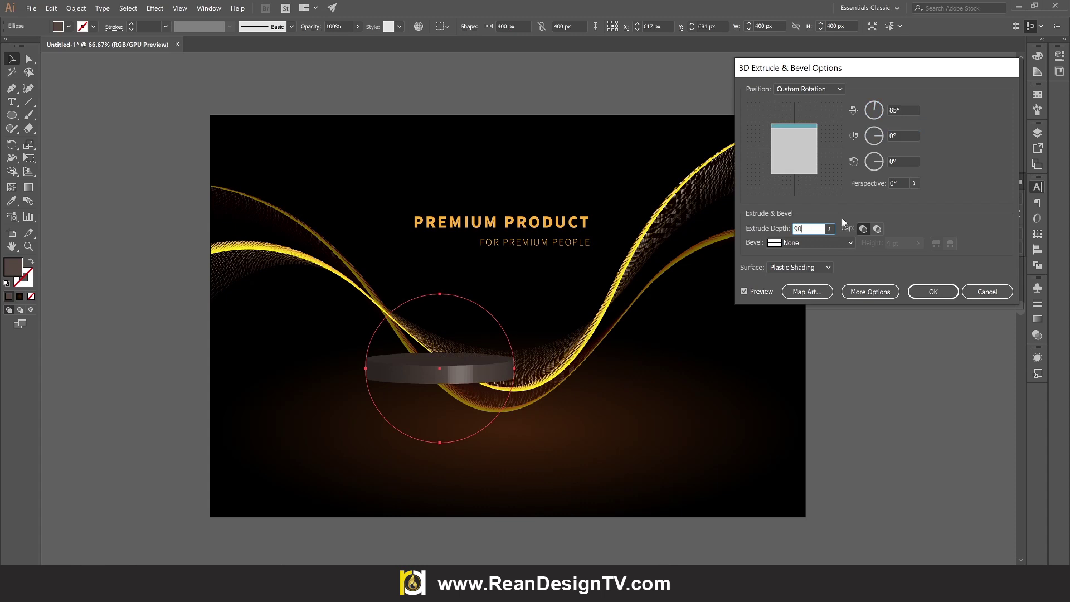
click(902, 161)
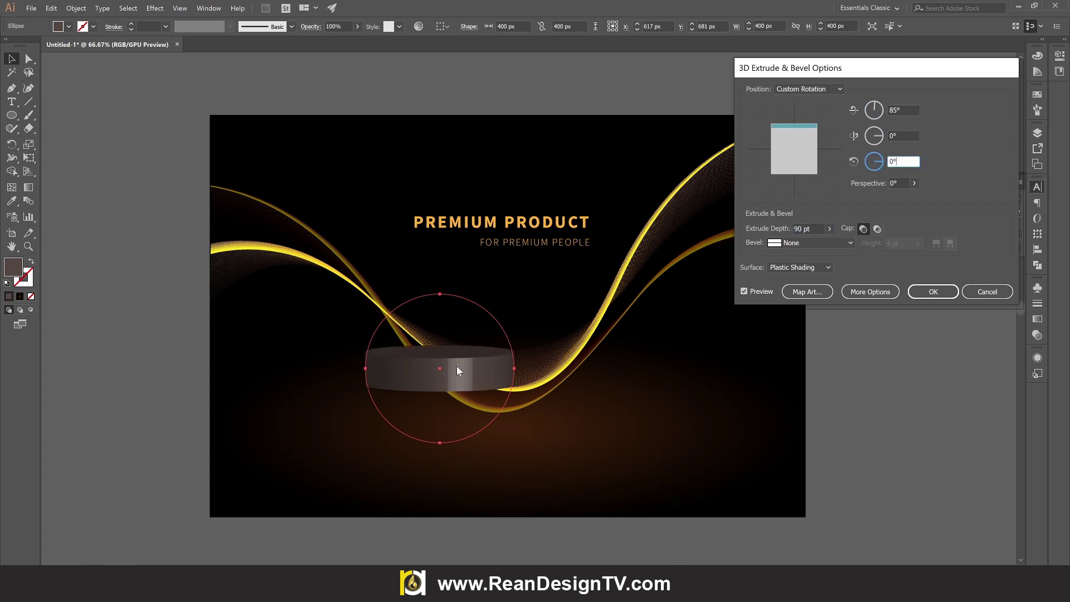
- Use 256 blend steps for shading and move the light source up and right
click(870, 289)
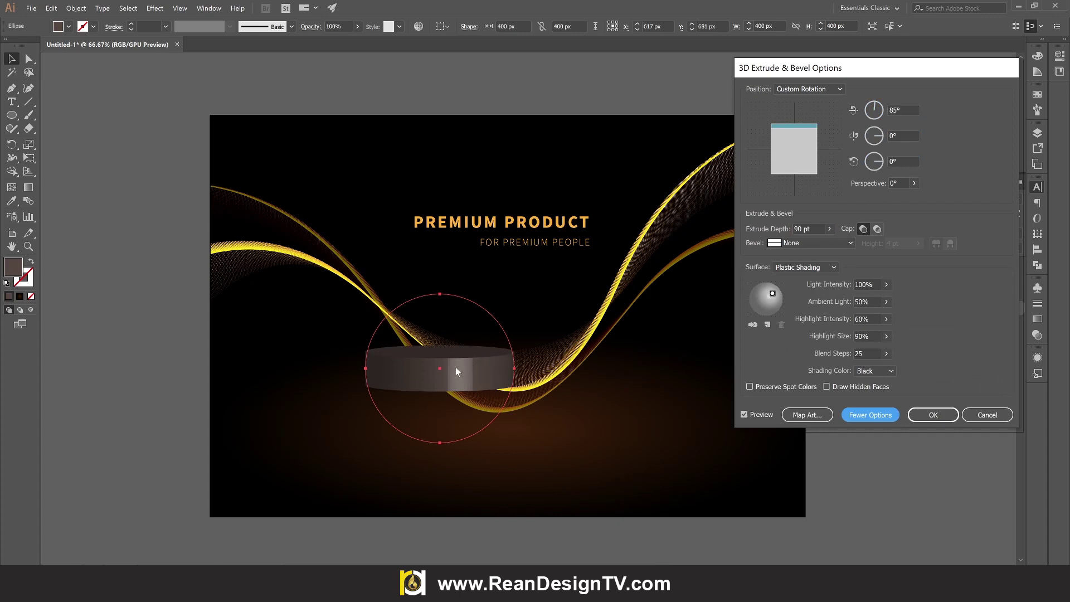
click(879, 354)
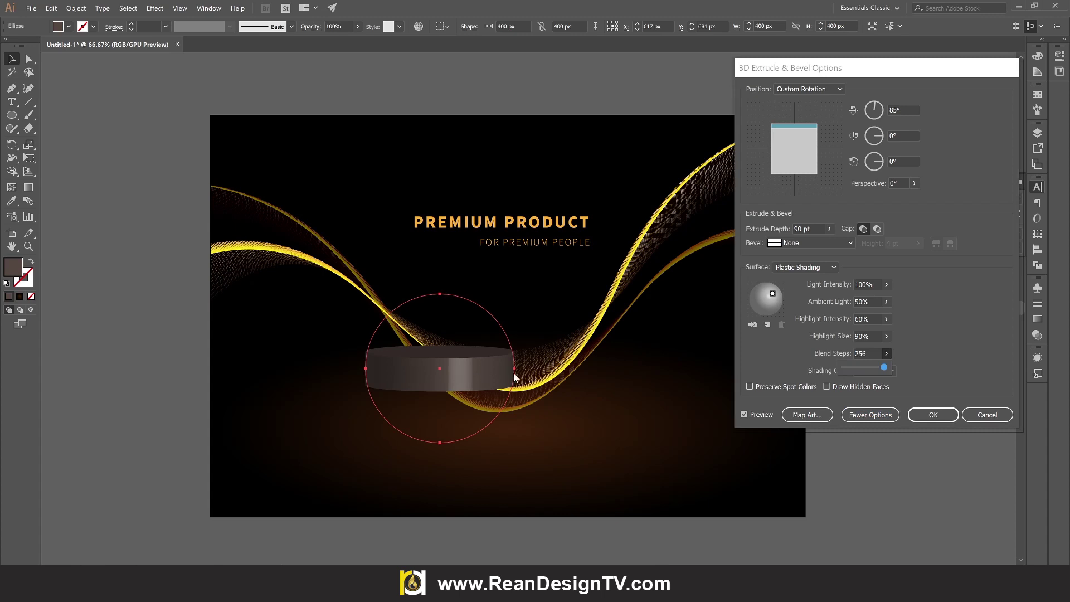
click(953, 351)
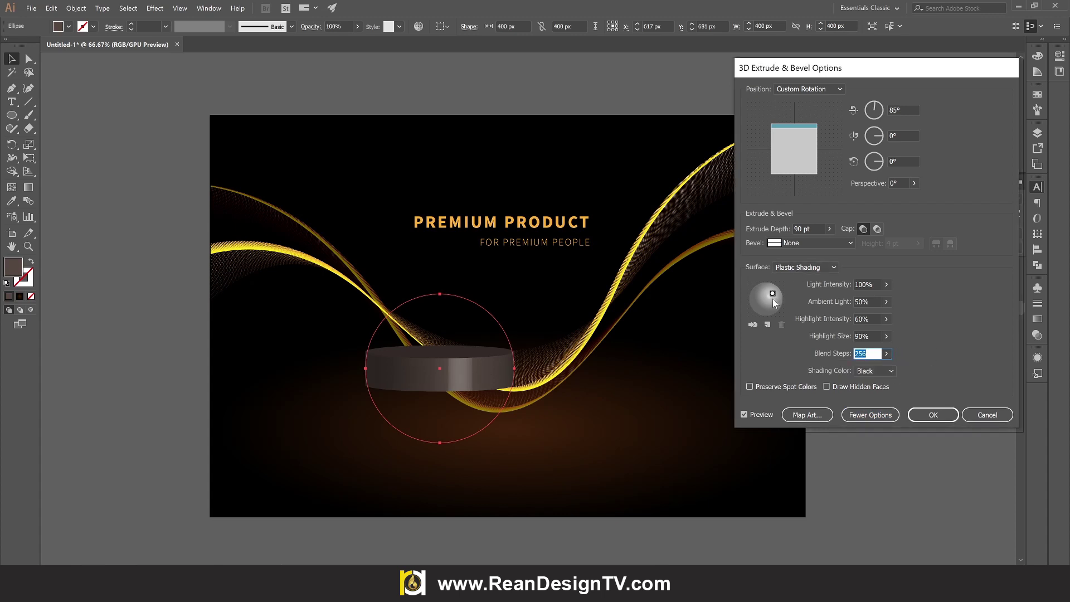
drag(774, 298, 771, 295)
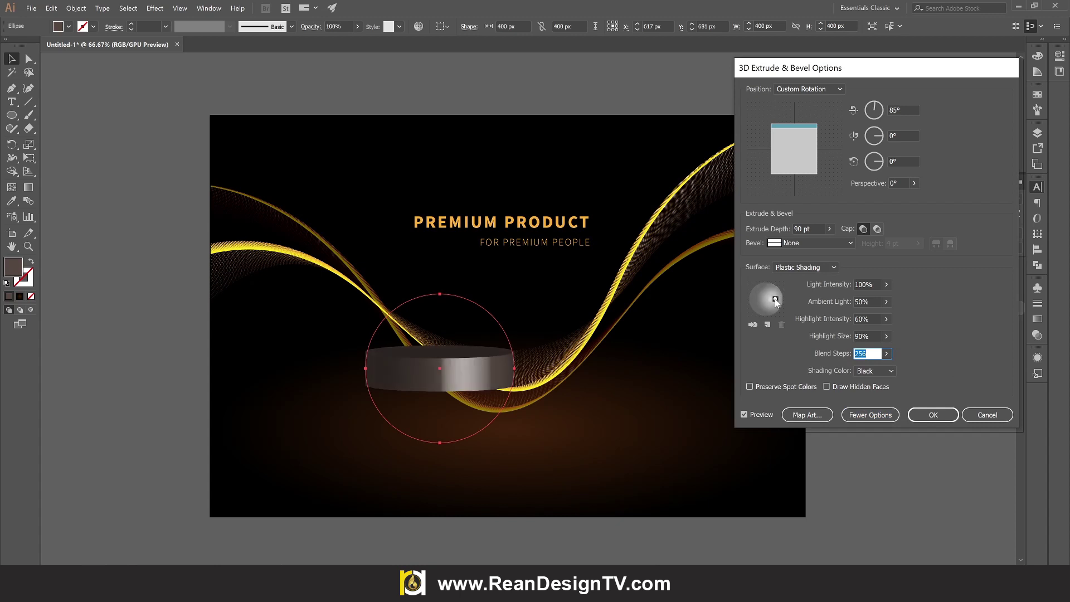
drag(770, 293, 772, 289)
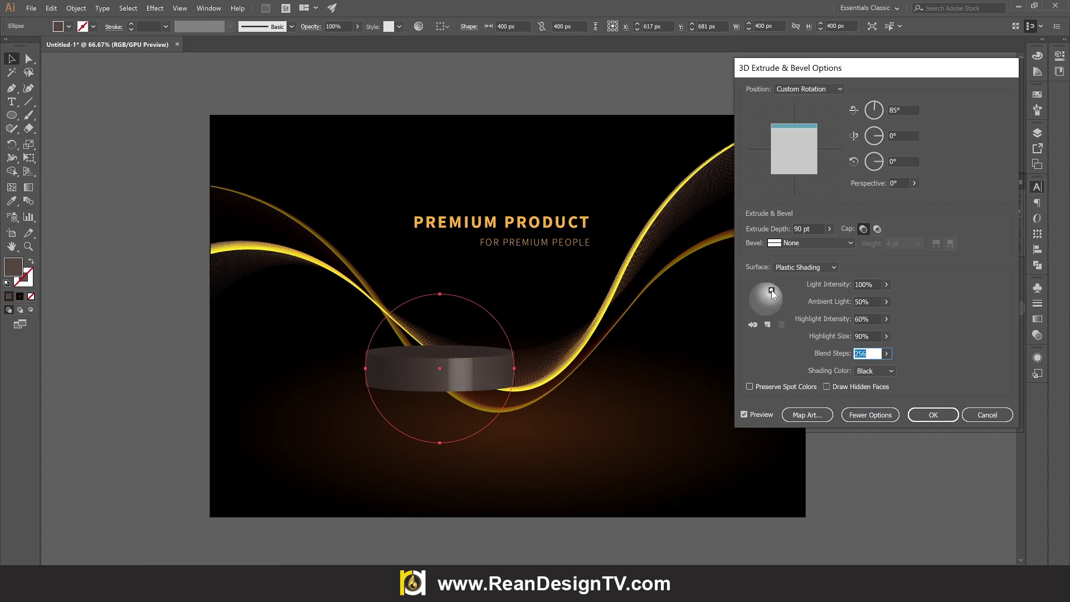
- Add a Tall-Round bevel 3 pt high and confirm the 3D settings
click(816, 241)
click(813, 377)
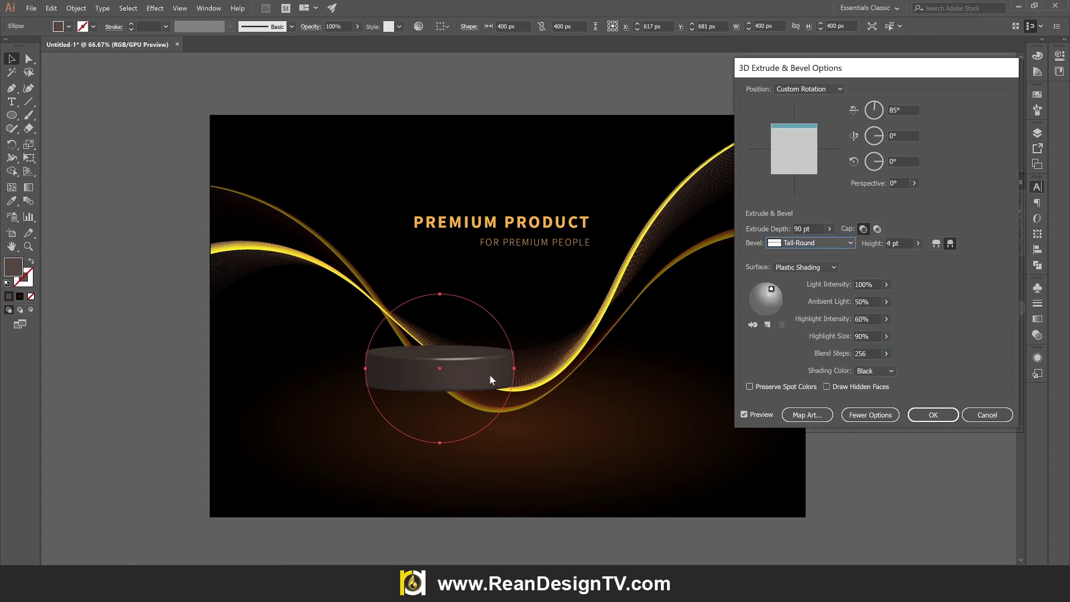
click(919, 244)
click(892, 256)
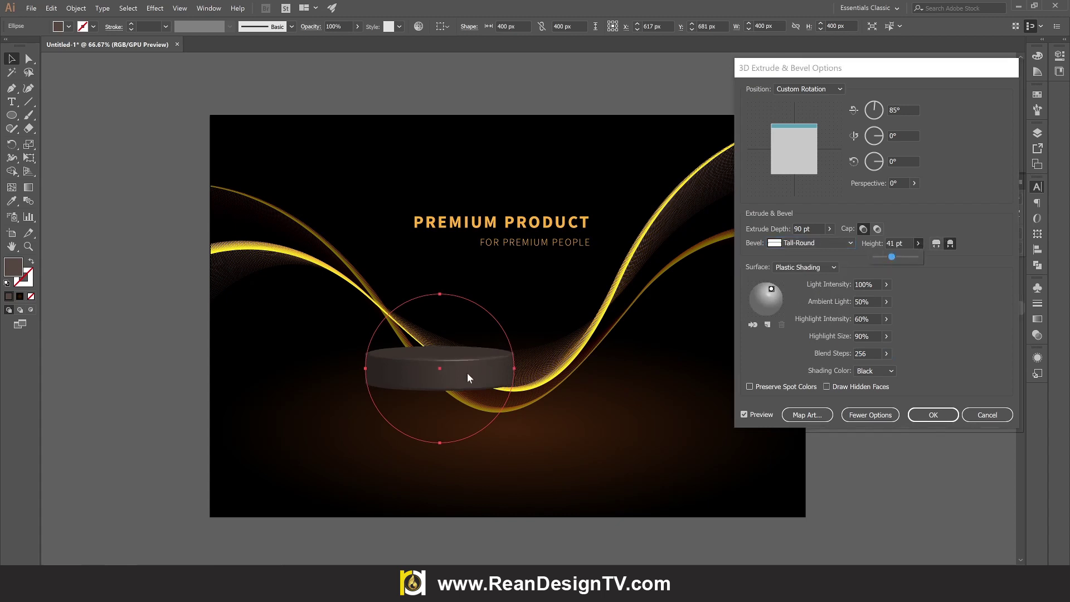
drag(896, 253, 878, 259)
click(966, 282)
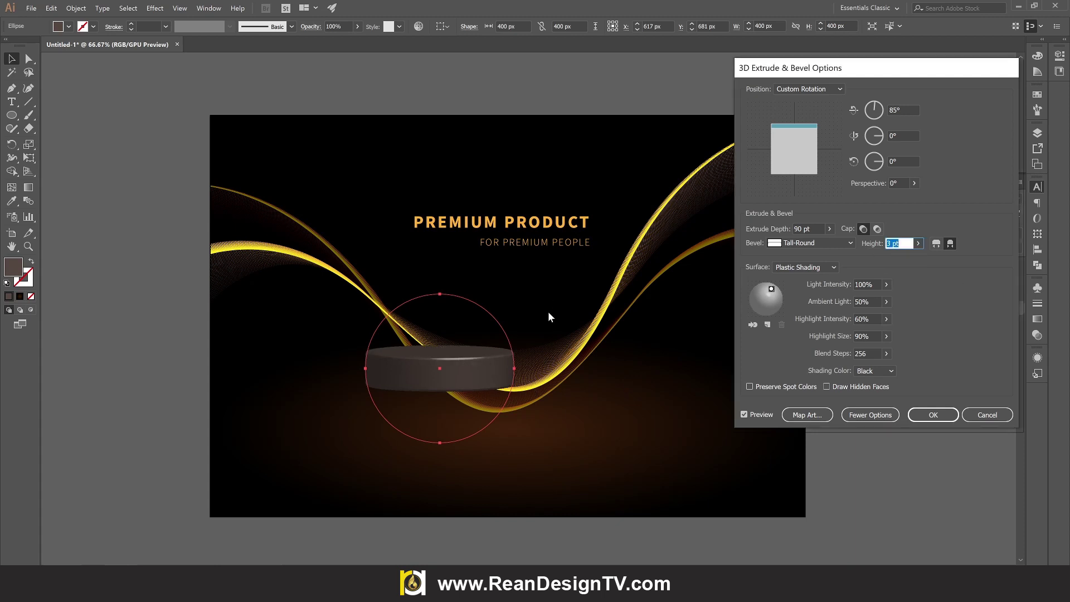
click(941, 416)
- Move the podium lower and scale it up to about 512 × 512 px
click(854, 465)
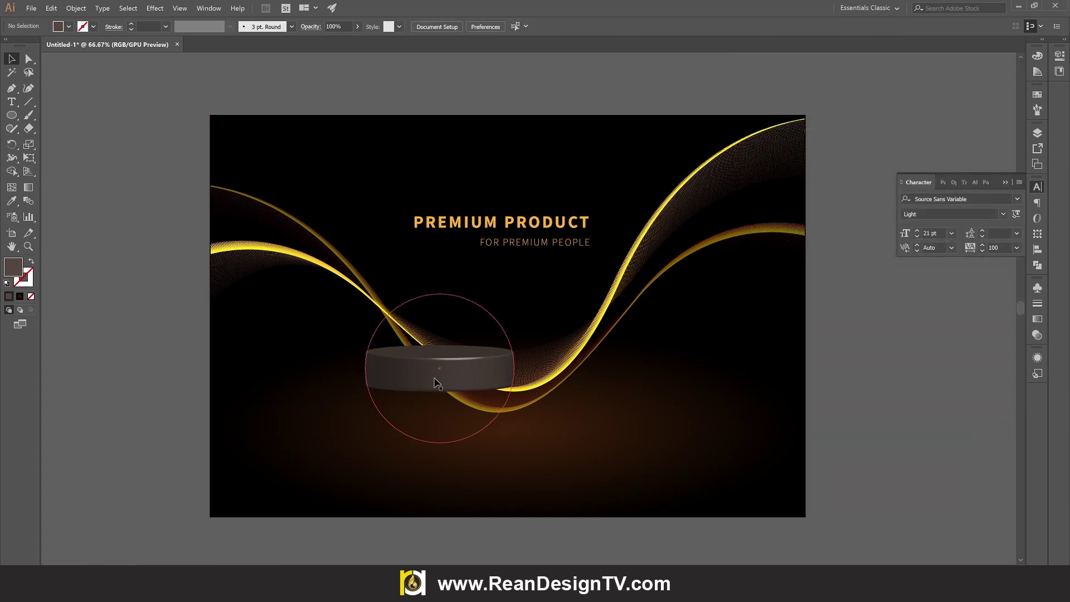
mouse_move(462, 377)
mouse_down()
mouse_move(474, 425)
mouse_move(447, 427)
mouse_up()
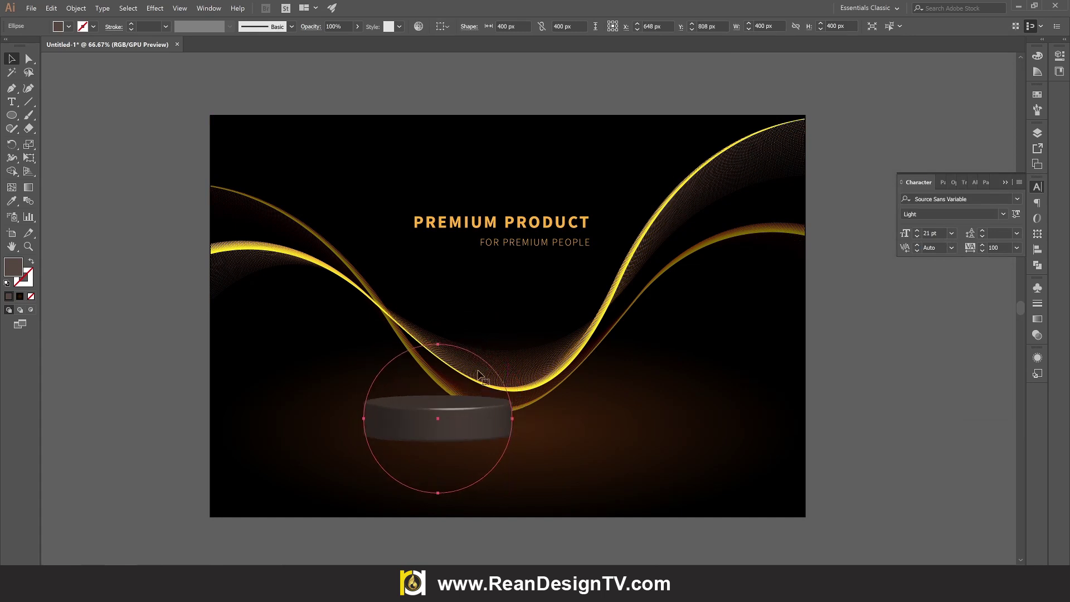
click(29, 158)
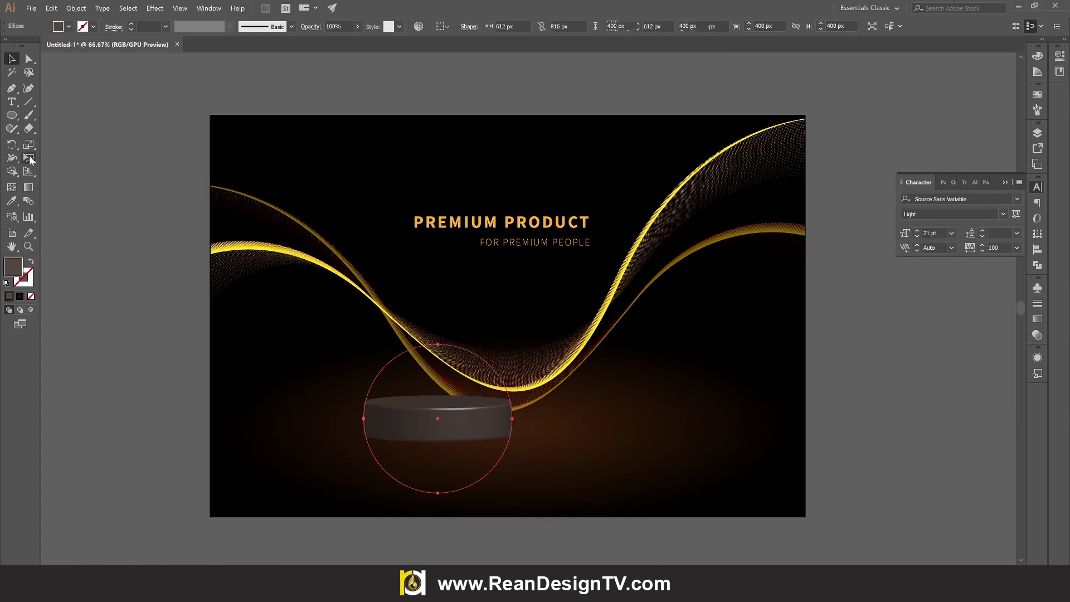
drag(511, 344, 531, 323)
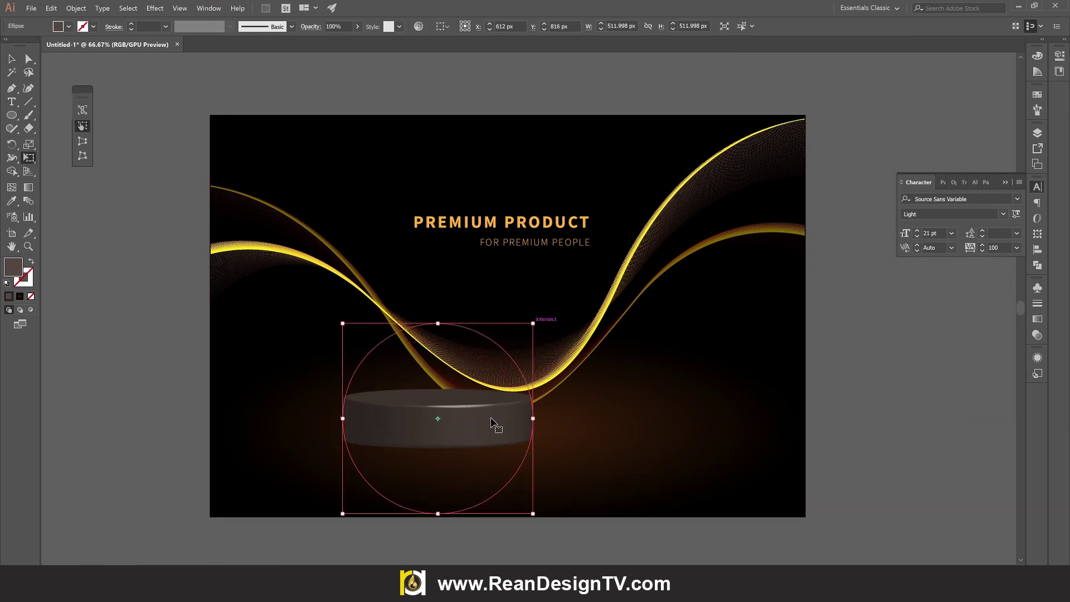
key(v)
drag(491, 424, 492, 413)
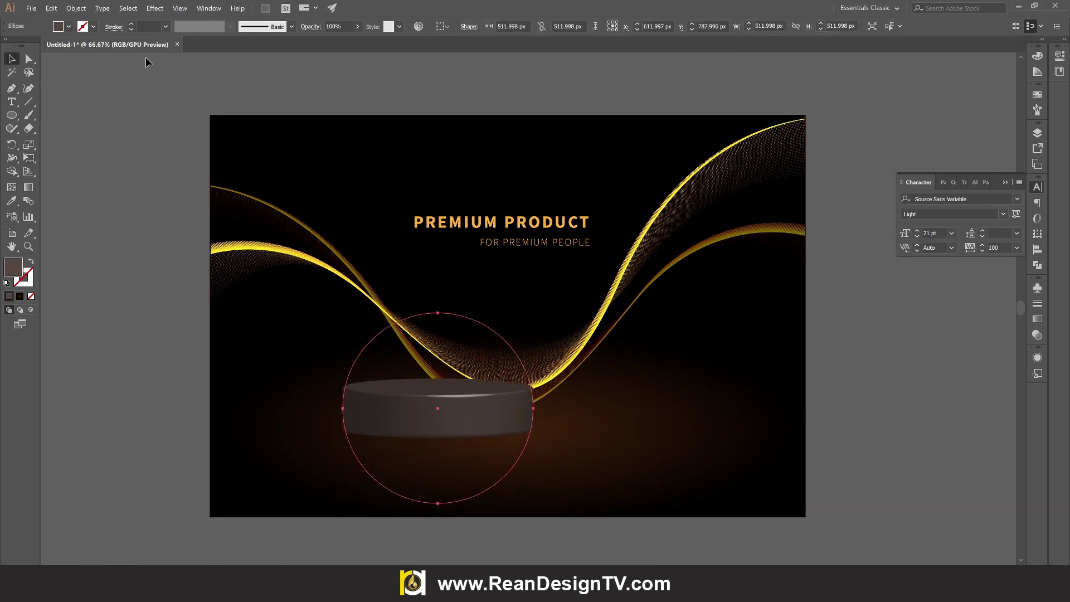
- Fill the podium with dark charcoal grey
click(69, 26)
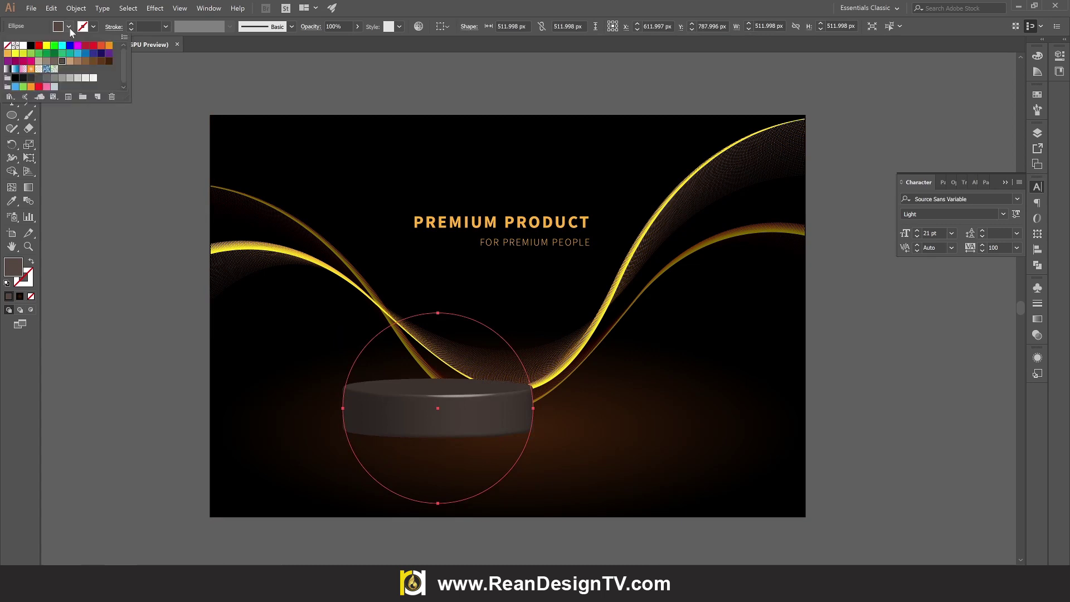
click(39, 78)
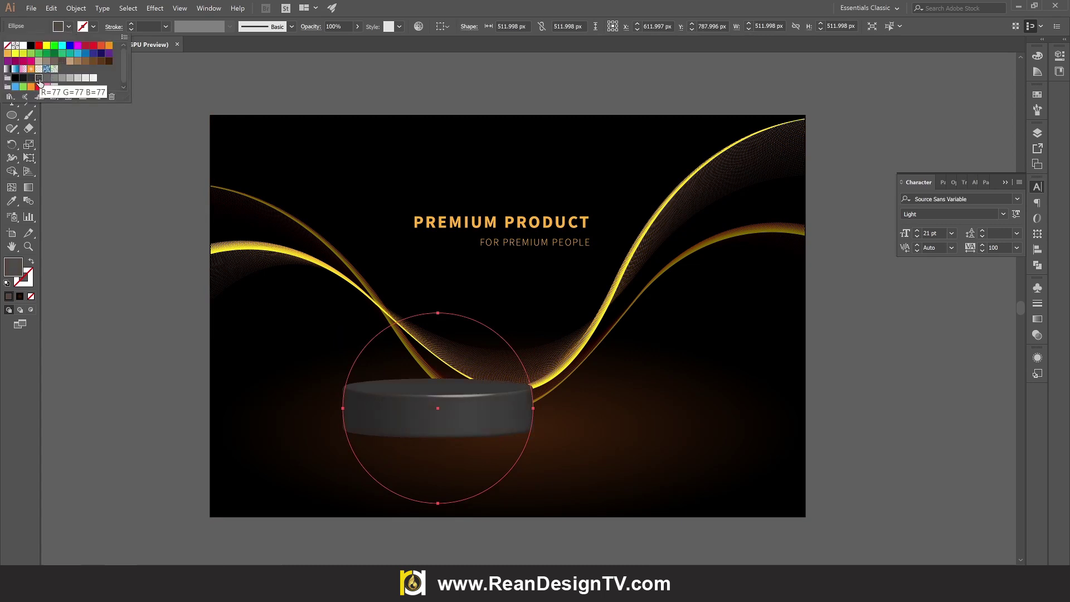
click(31, 78)
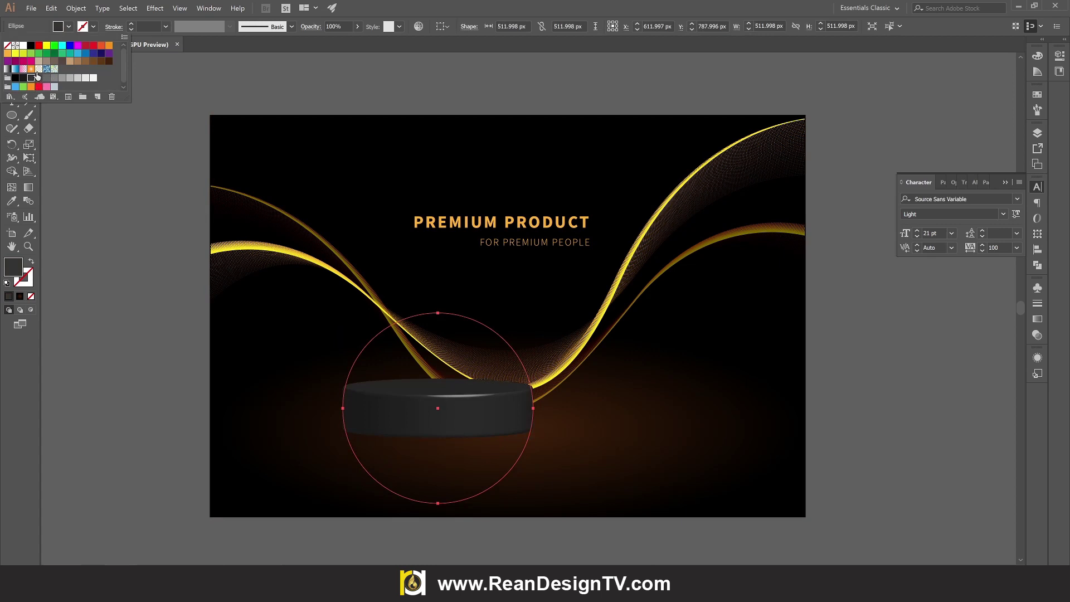
click(38, 78)
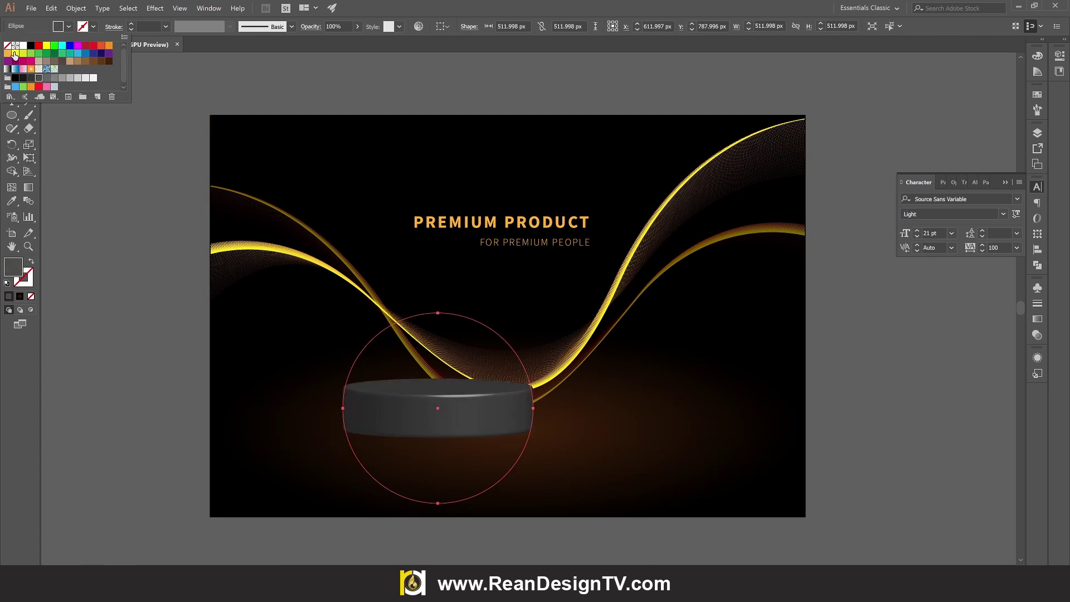
click(31, 78)
click(95, 242)
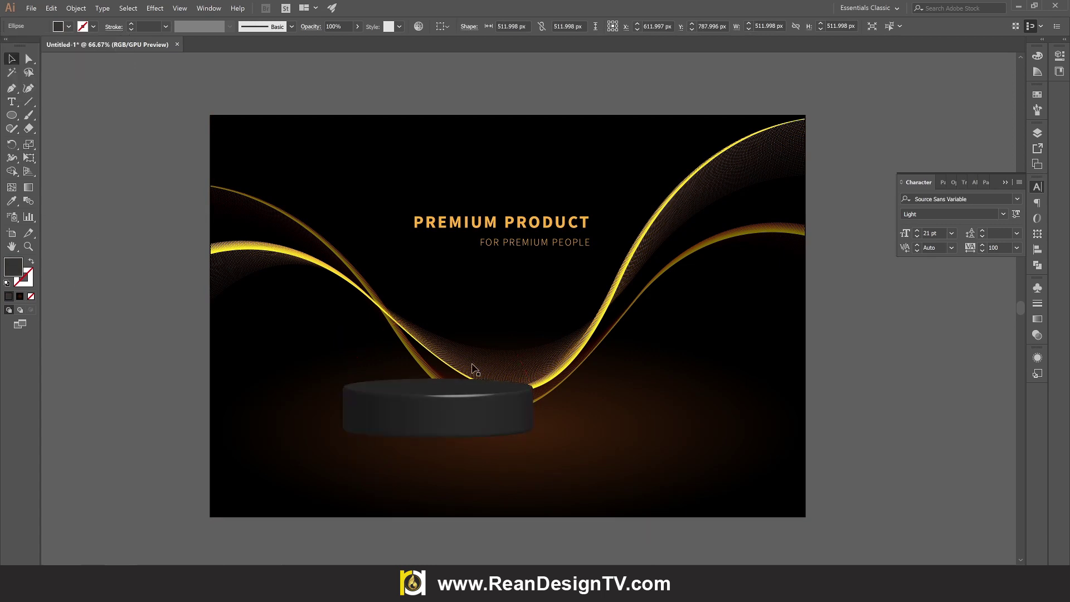
- Duplicate the podium just above the original and fill the copy orange
drag(467, 429, 474, 432)
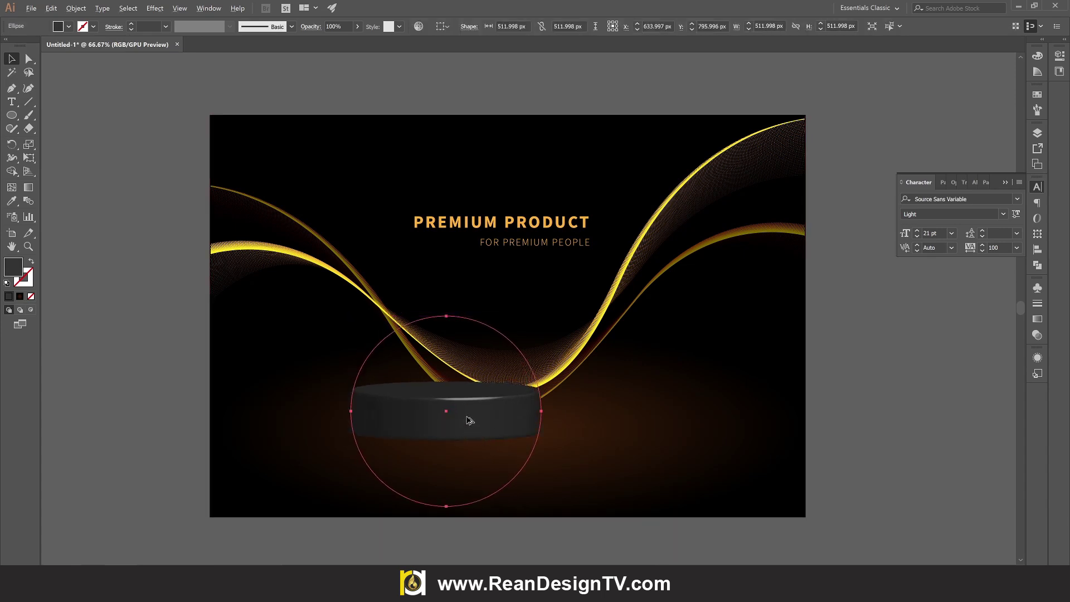
drag(466, 422, 468, 401)
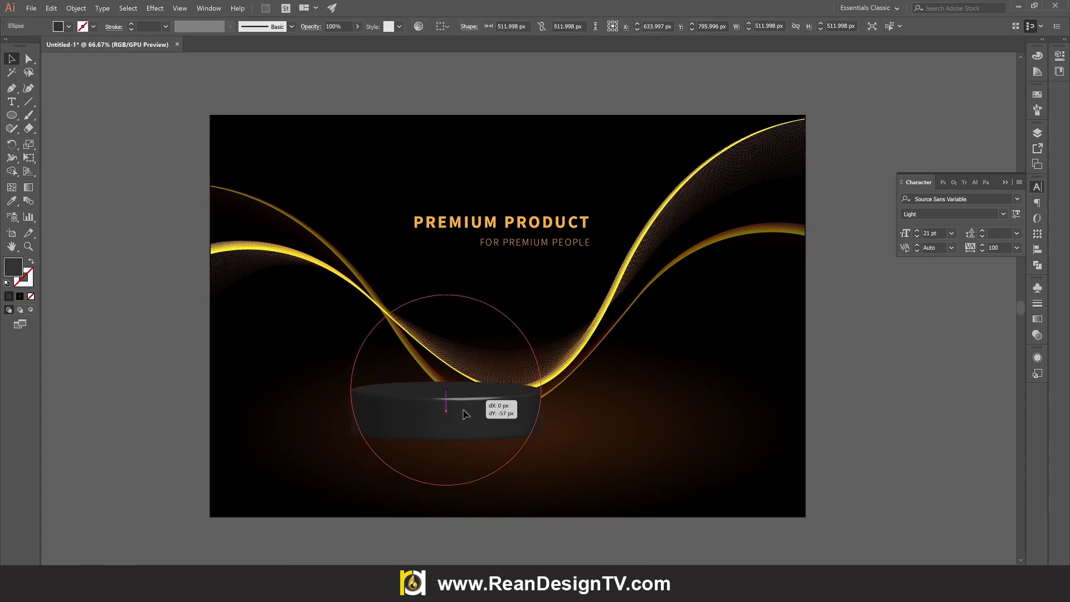
click(69, 26)
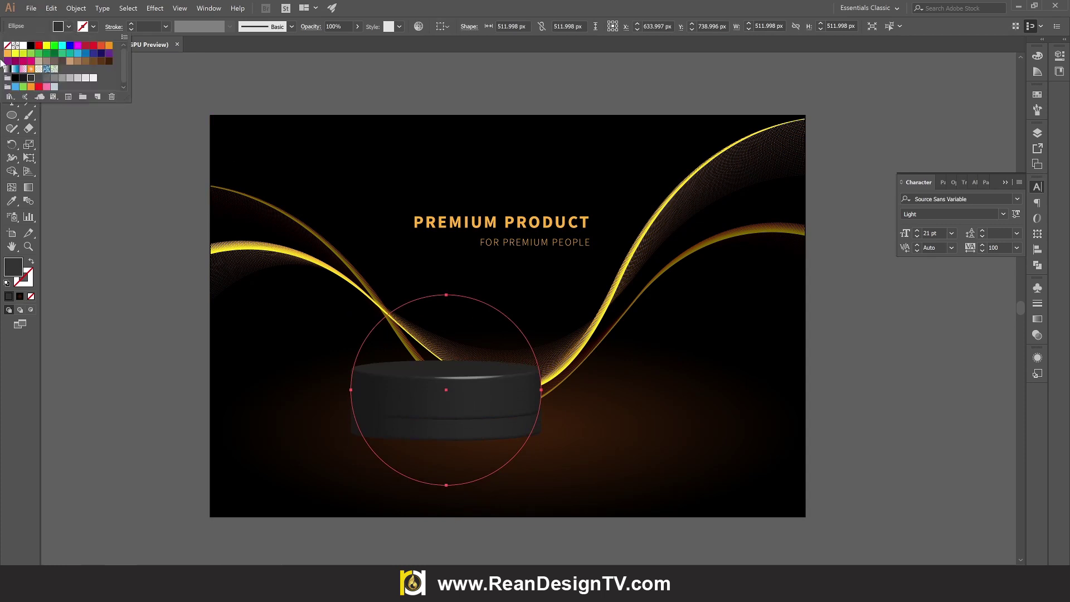
click(7, 53)
click(176, 297)
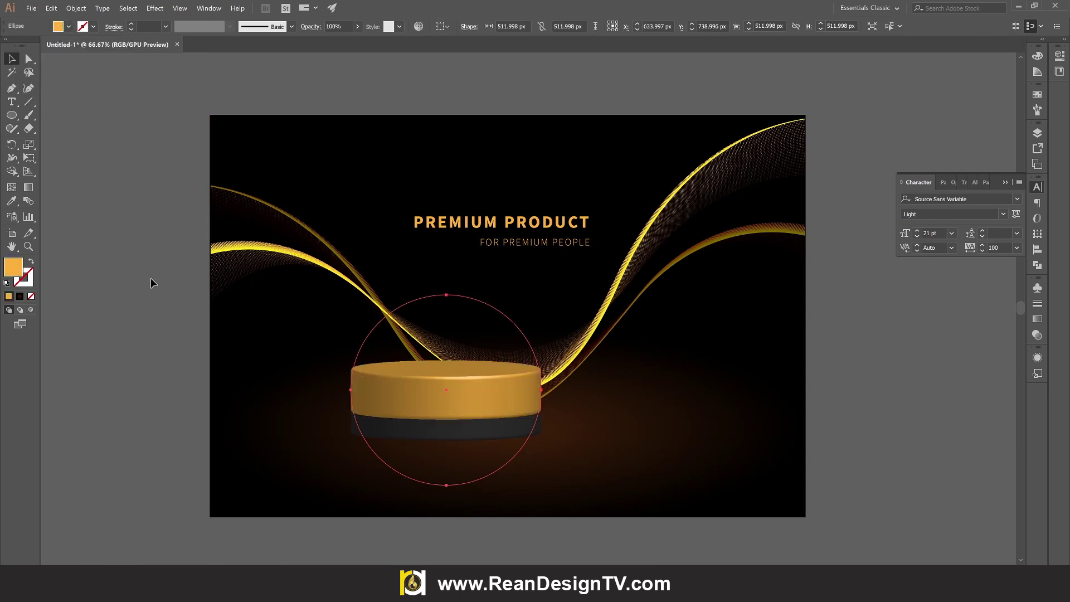
click(875, 419)
click(430, 406)
click(1036, 359)
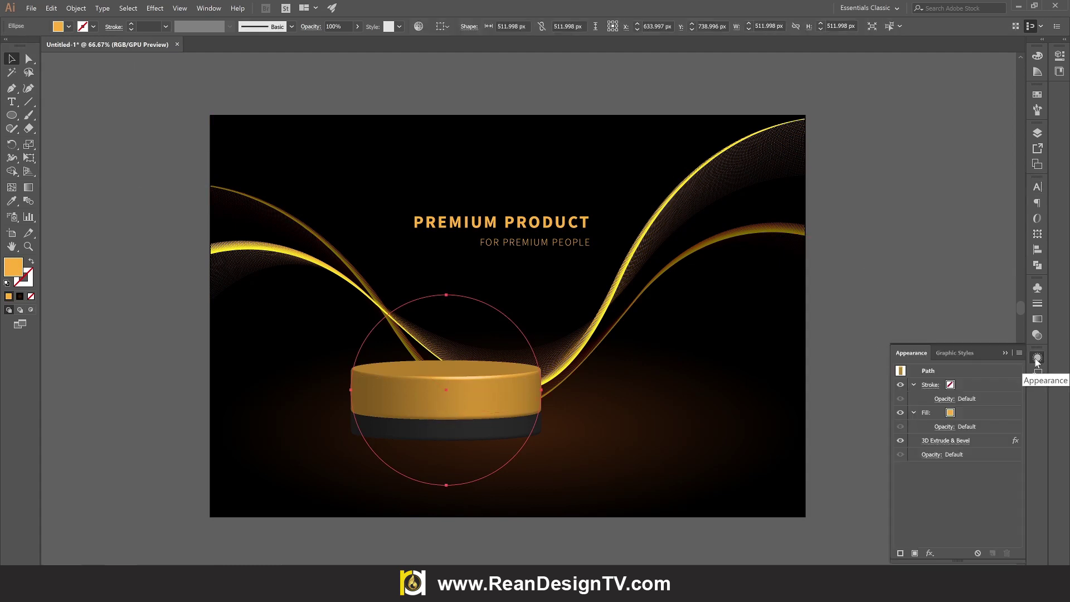
- Reduce the orange copy's extrusion depth to 10 pt and turn its cap off
click(953, 441)
click(747, 415)
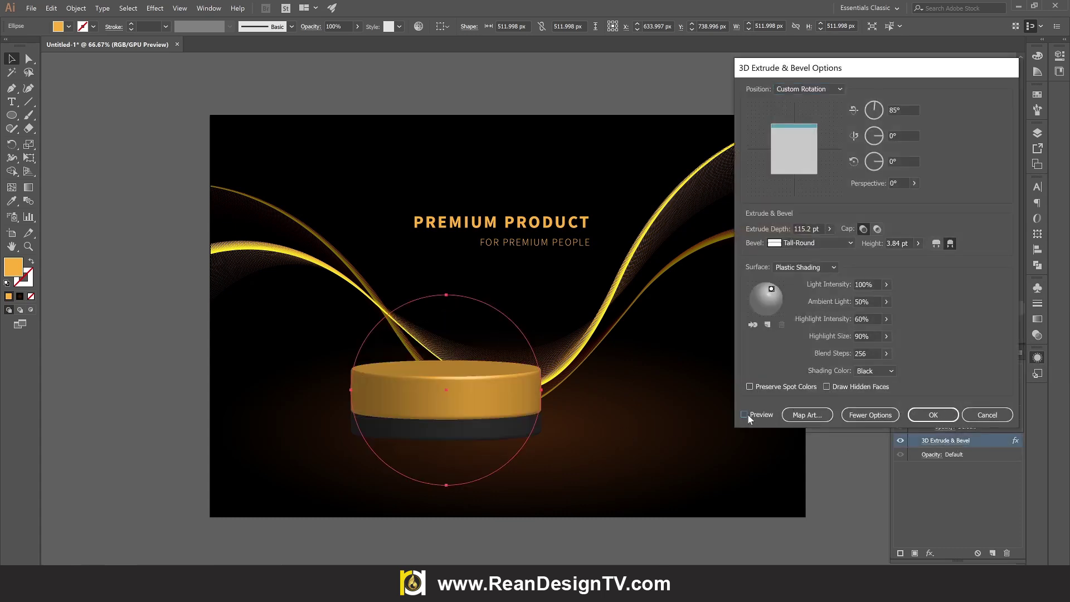
double_click(820, 229)
text(10)
click(904, 182)
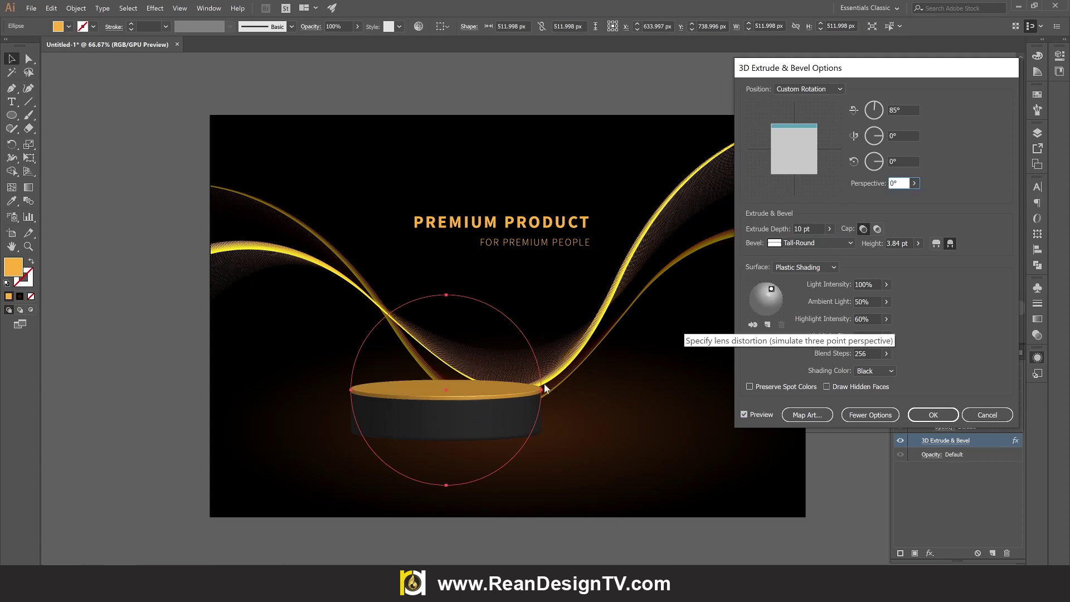
click(877, 229)
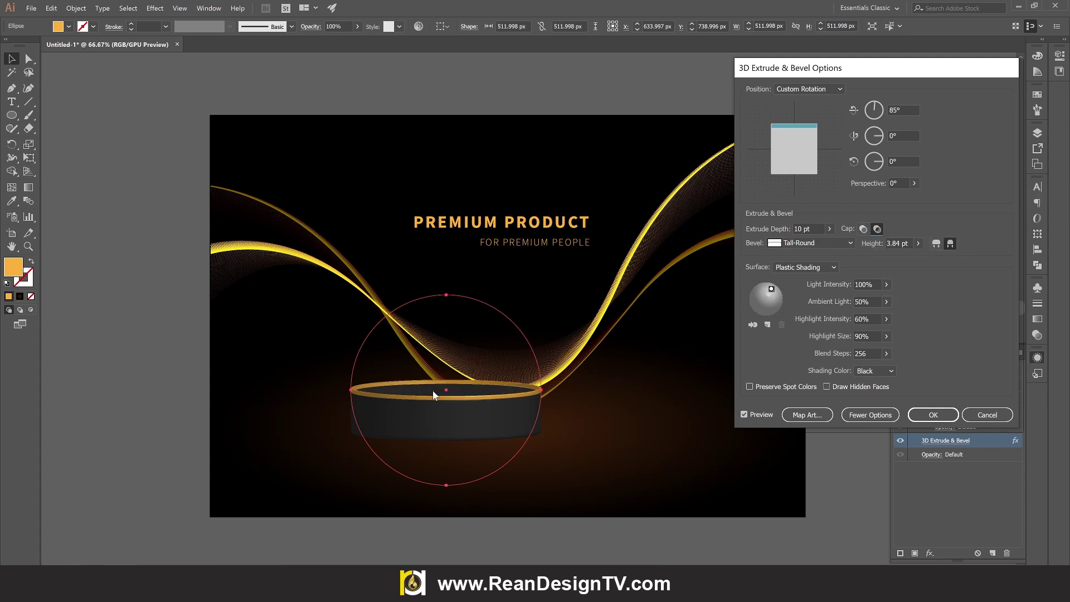
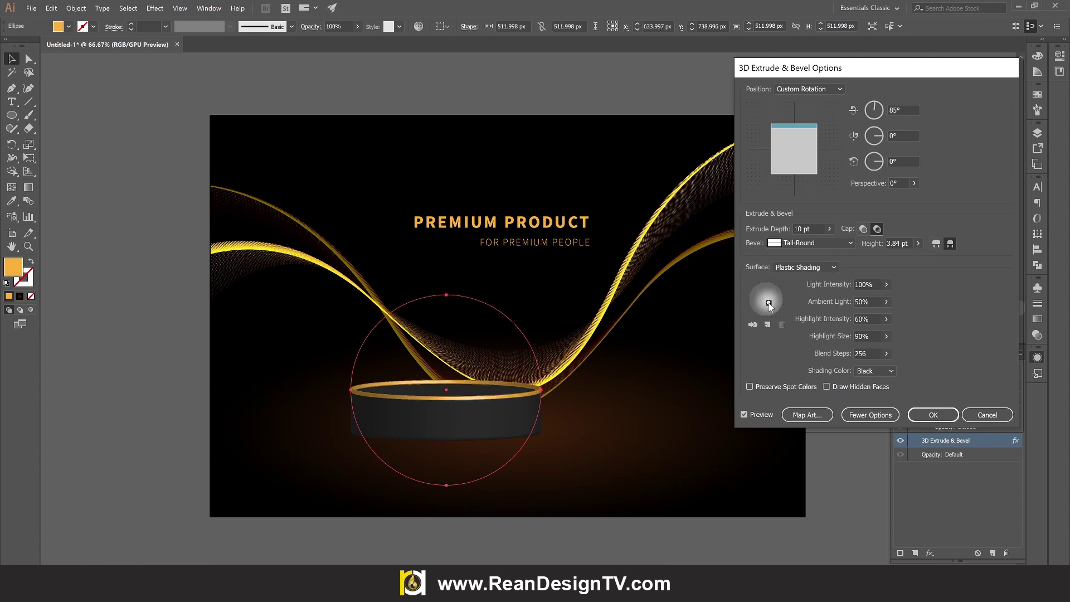
- Move the shading light, set bevel to None, and apply the 85°, 10 pt extrude to the podium
drag(768, 303, 771, 300)
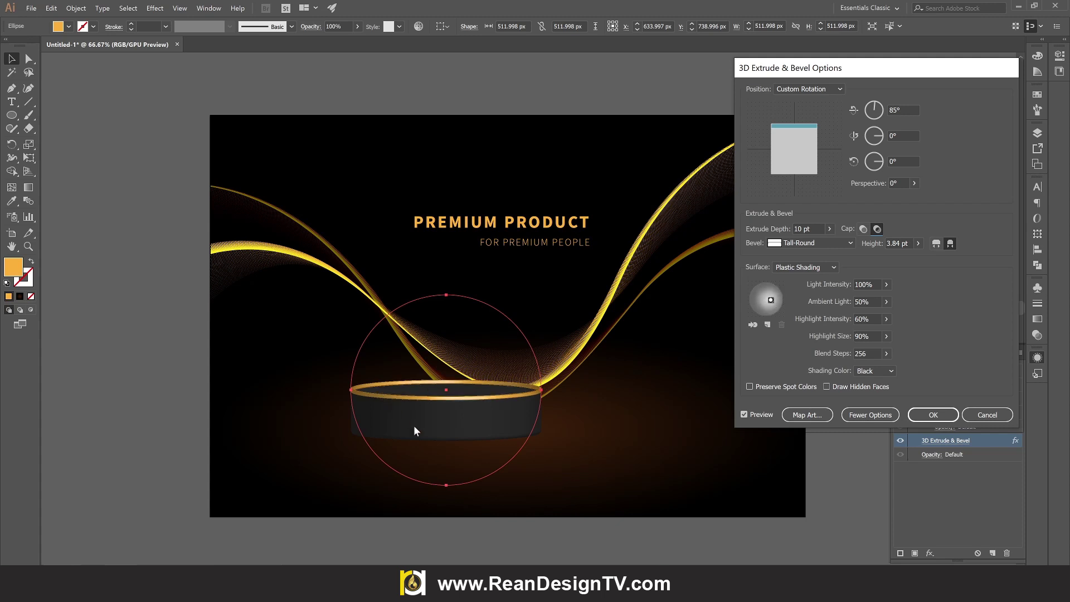
click(811, 243)
click(806, 261)
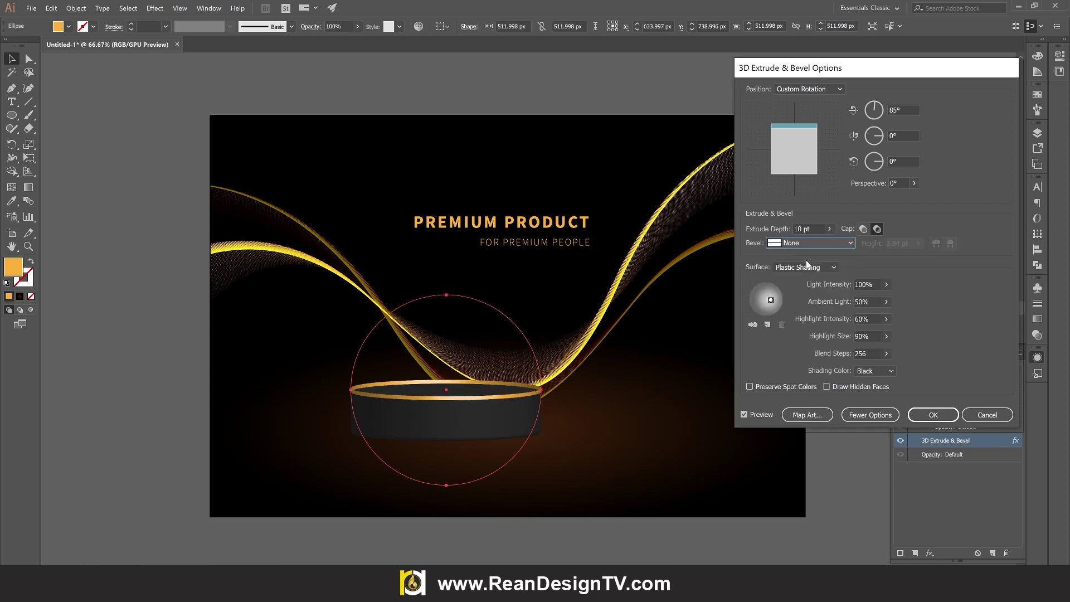
click(928, 416)
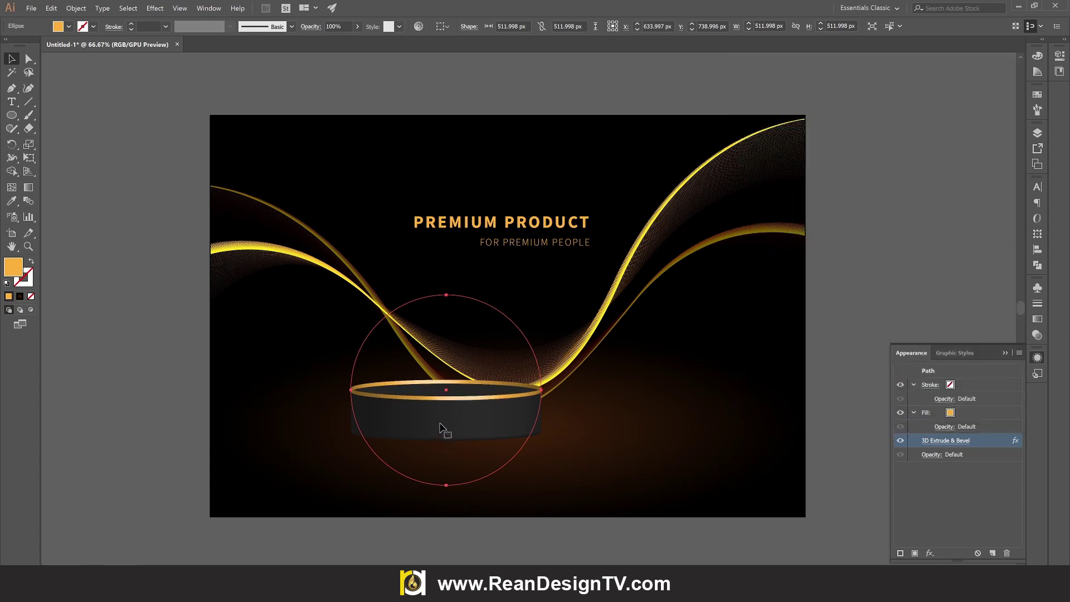
- Nudge the podium down slightly and expand its appearance into editable shapes
click(123, 309)
scroll(394, 391, up, 1)
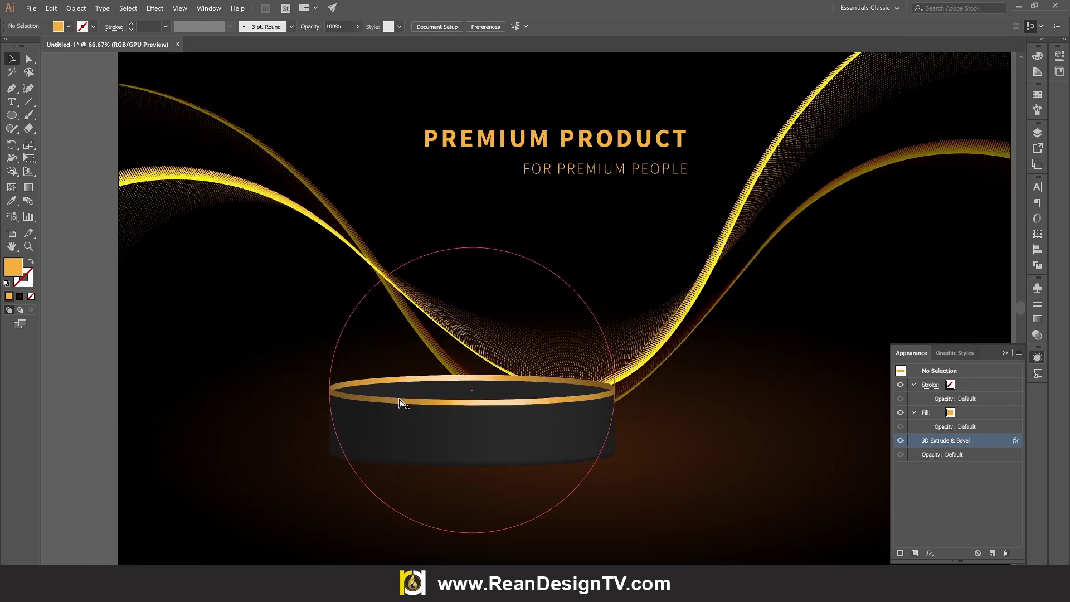
scroll(394, 391, up, 1)
drag(441, 415, 458, 429)
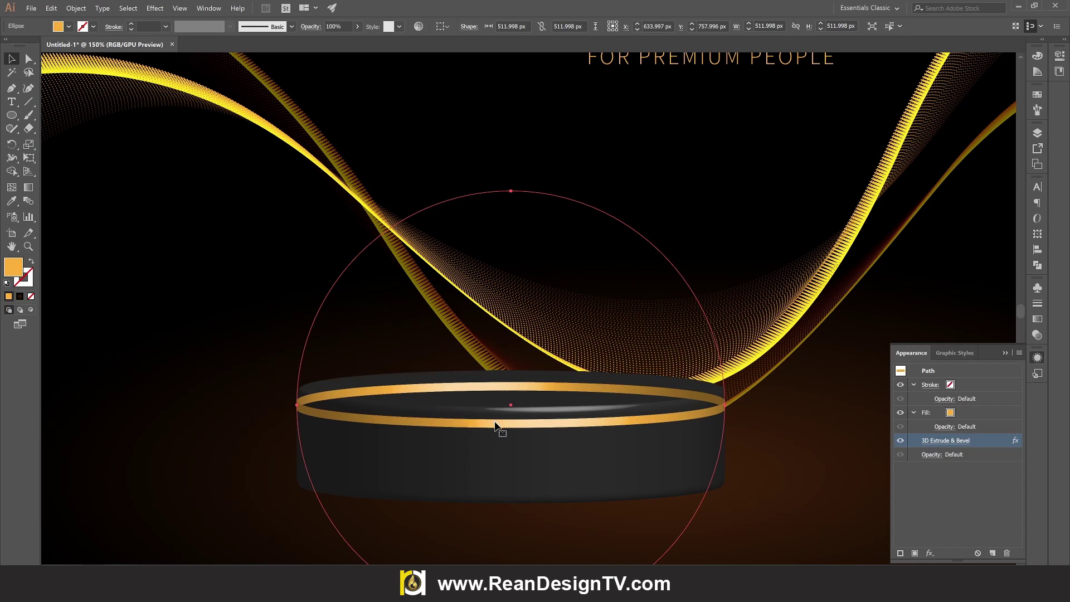
click(75, 7)
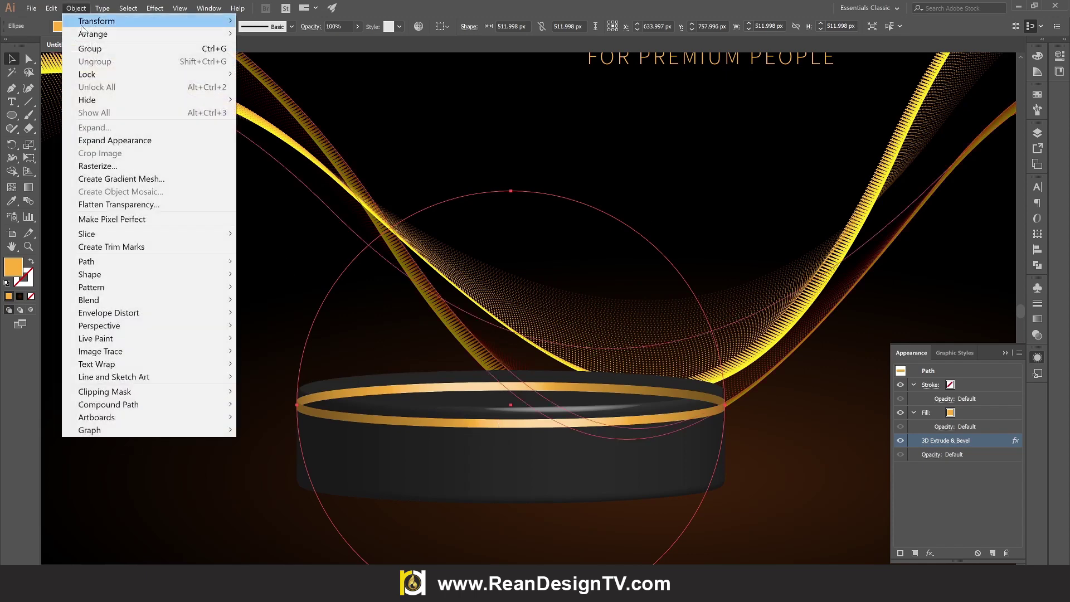
click(121, 146)
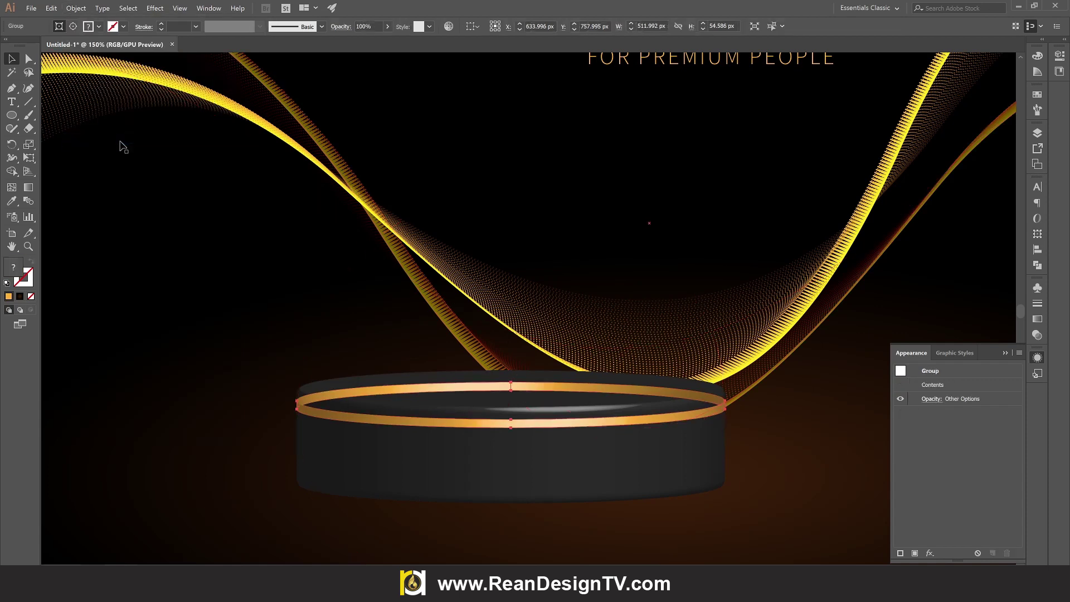
- Delete the back half of the gold ring inside the expanded podium group
click(460, 425)
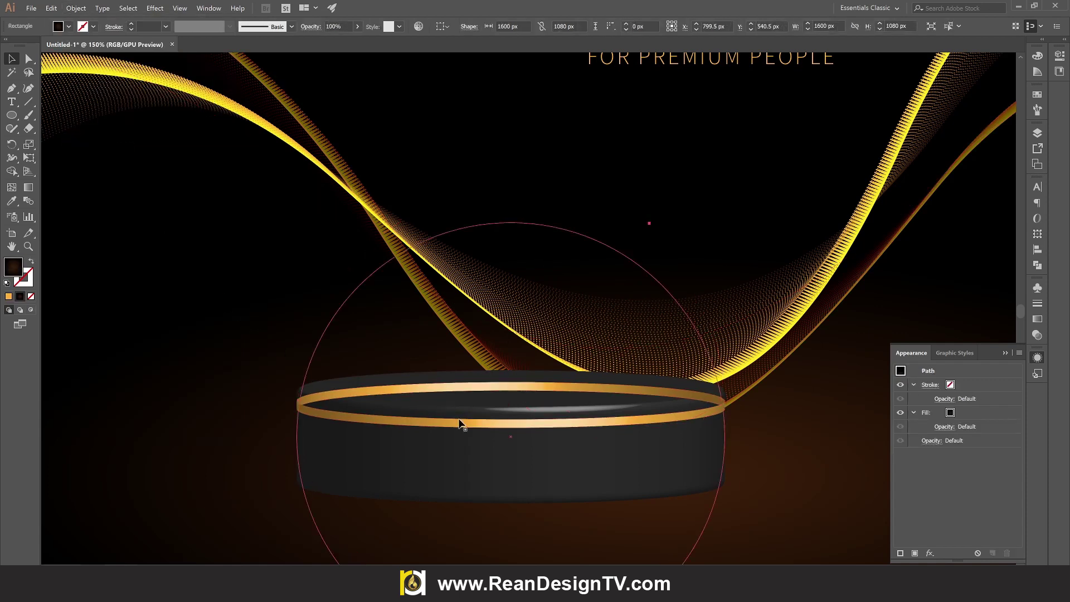
double_click(460, 425)
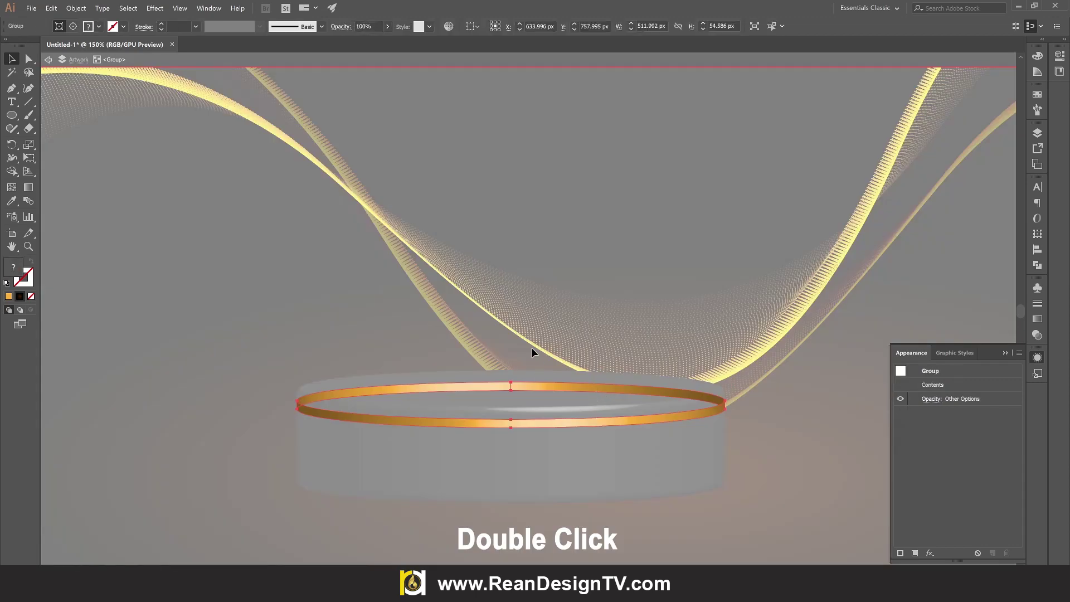
click(533, 393)
double_click(531, 386)
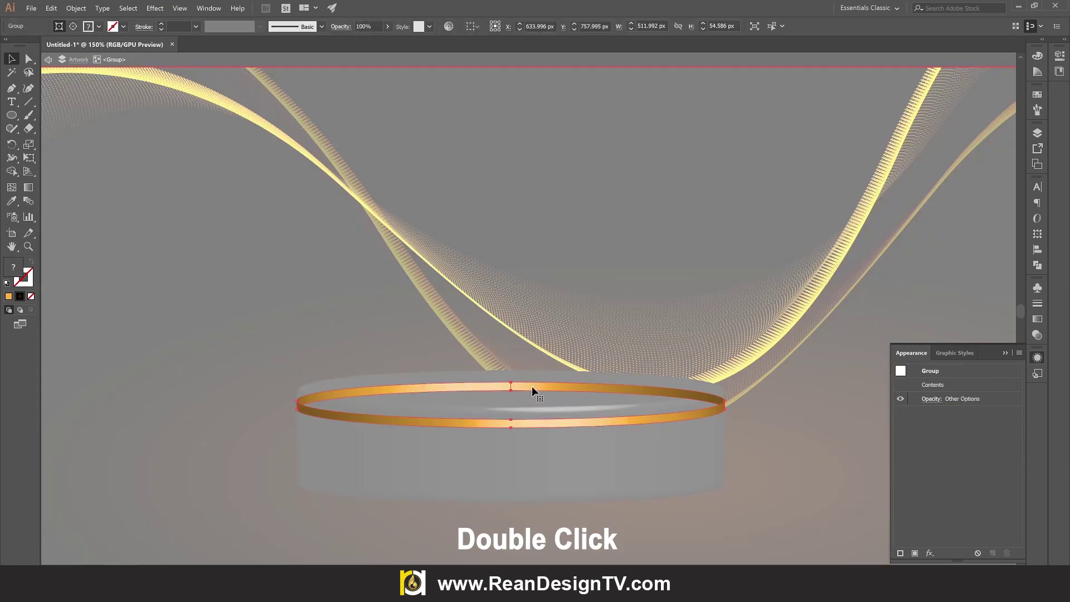
click(566, 399)
key(Delete)
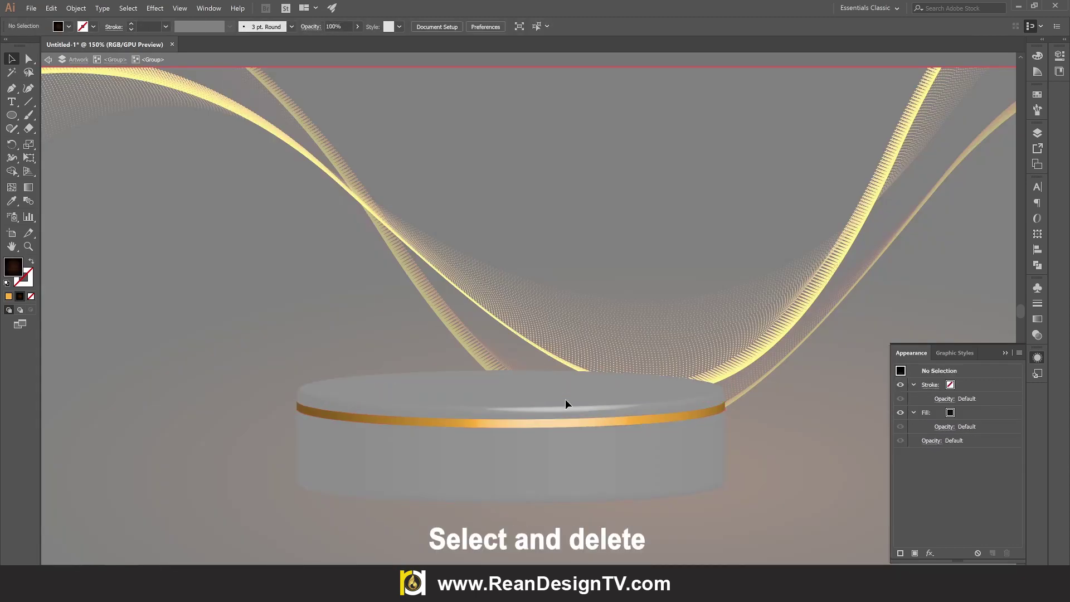
click(76, 60)
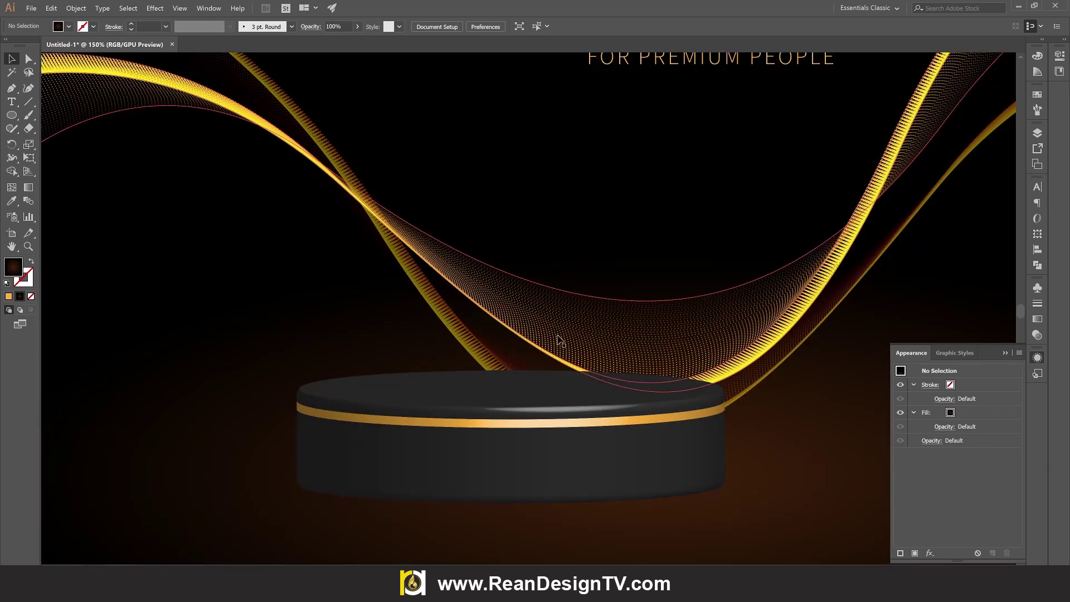
- Select the gold ring group and zoom to see the whole poster
click(465, 420)
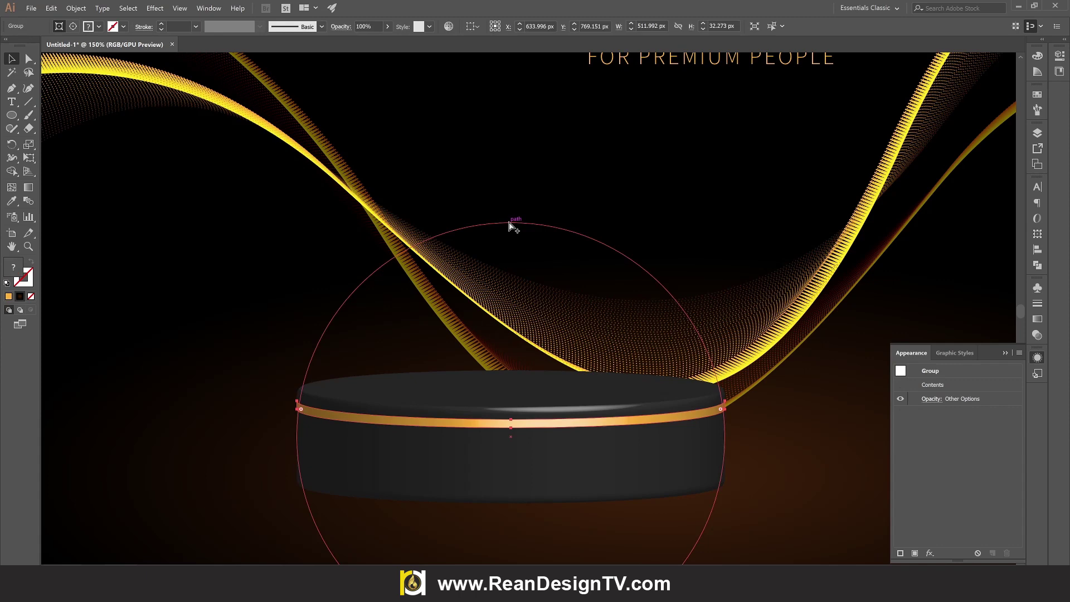
key(ctrl+0)
key(ctrl+minus)
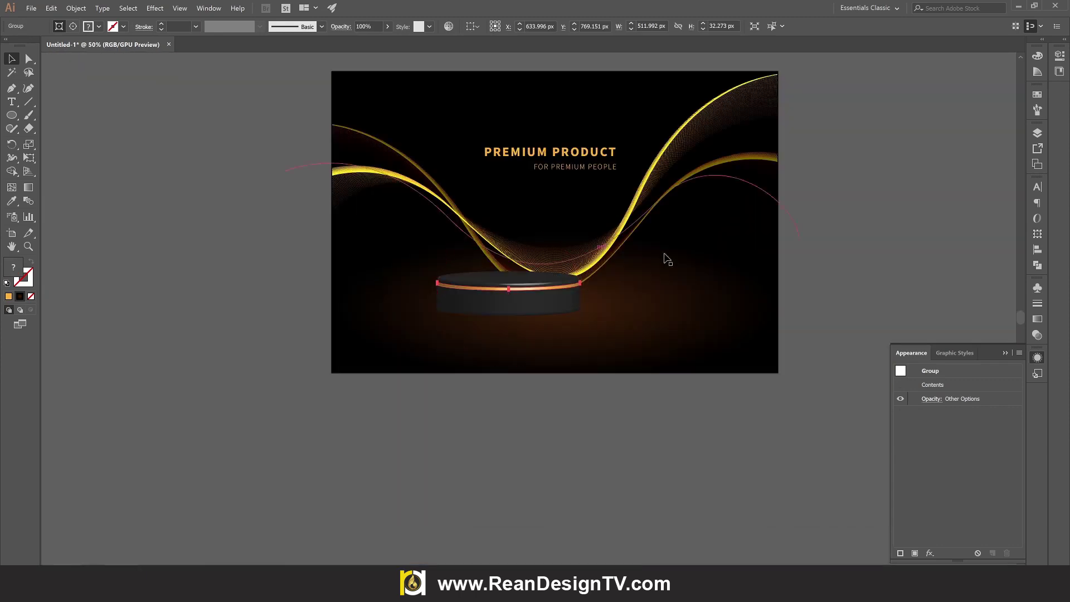
key(ctrl+plus)
key(ctrl+plus)
key(ctrl+minus)
- Group the gold ring with its podium and place a copy to the lower right
click(495, 345)
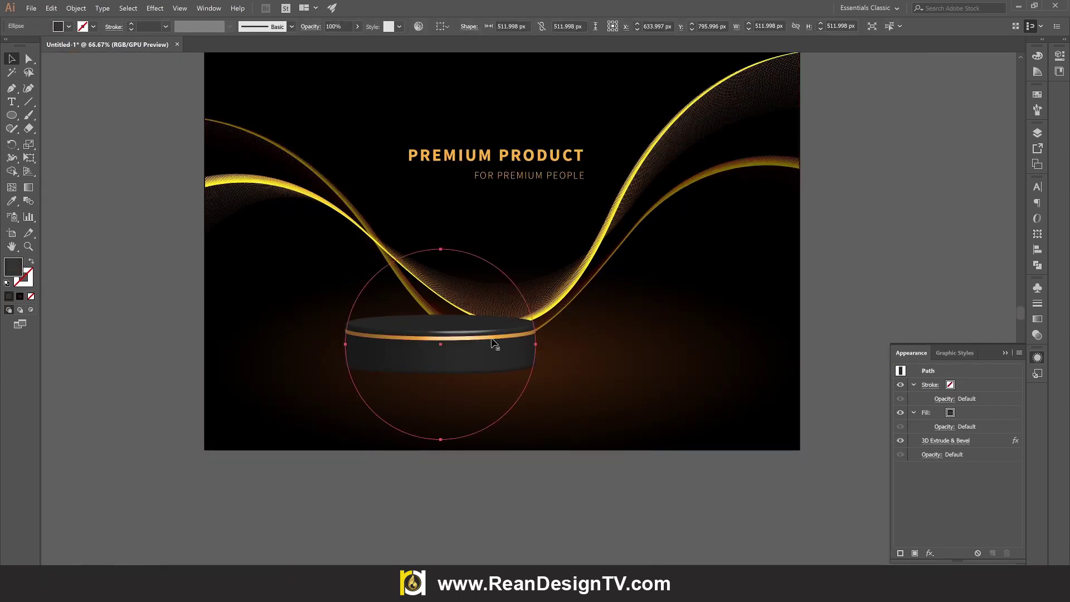
right_click(491, 338)
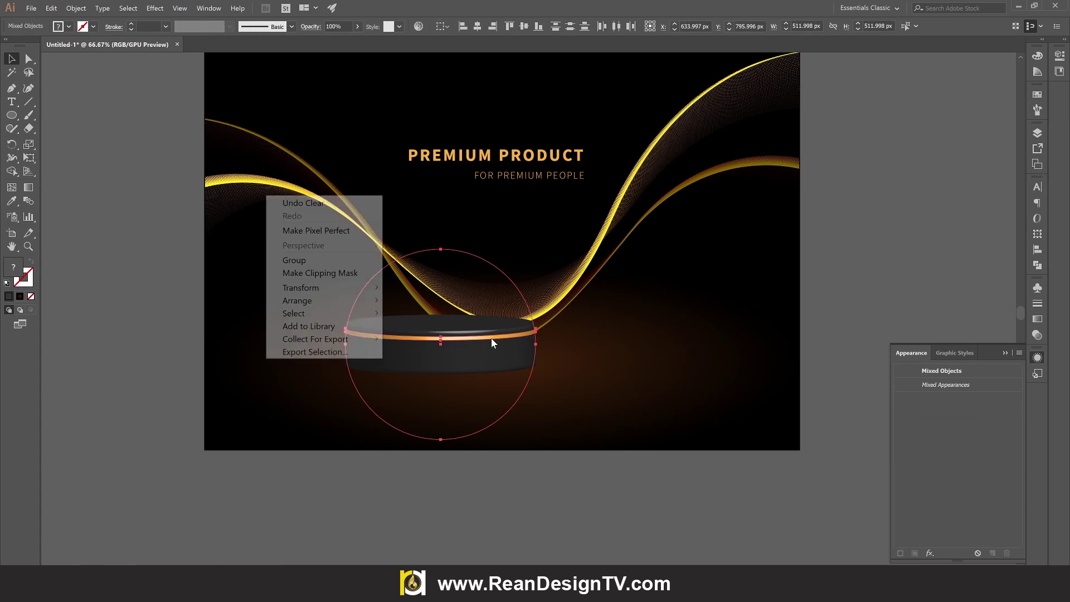
click(299, 260)
click(853, 226)
click(445, 363)
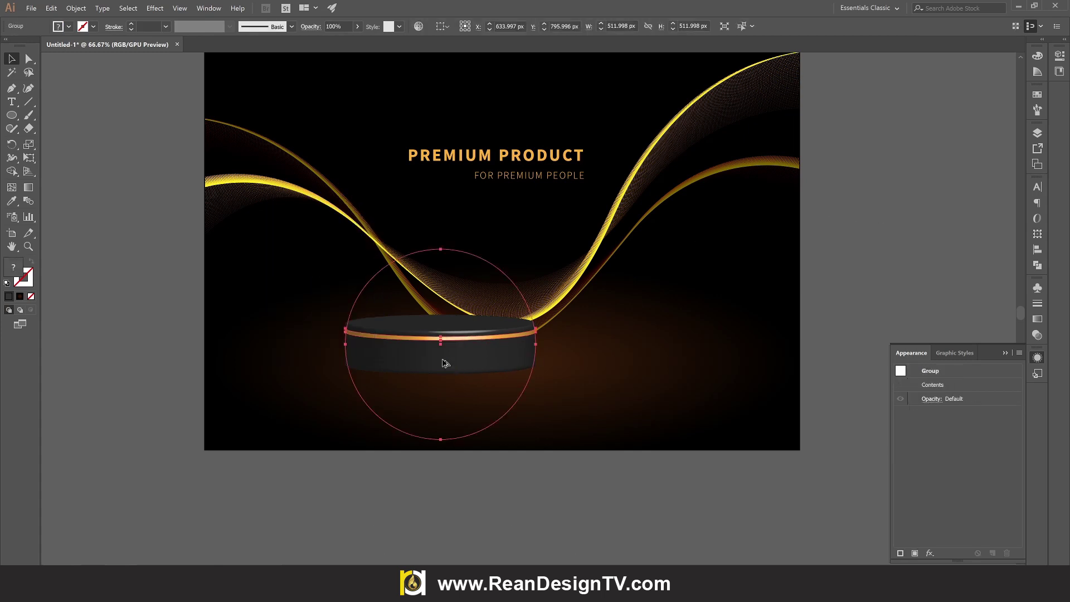
drag(445, 363, 580, 393)
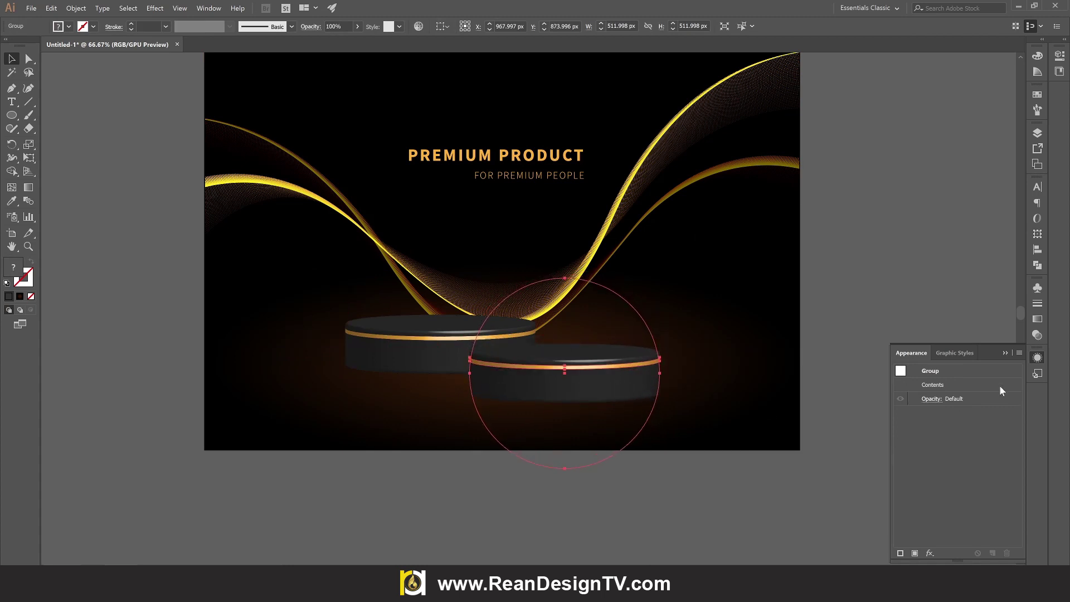
key(ctrl+h)
- Lower the copied podium's 3D extrude depth so it becomes a shorter cylinder
click(586, 389)
double_click(586, 386)
double_click(594, 397)
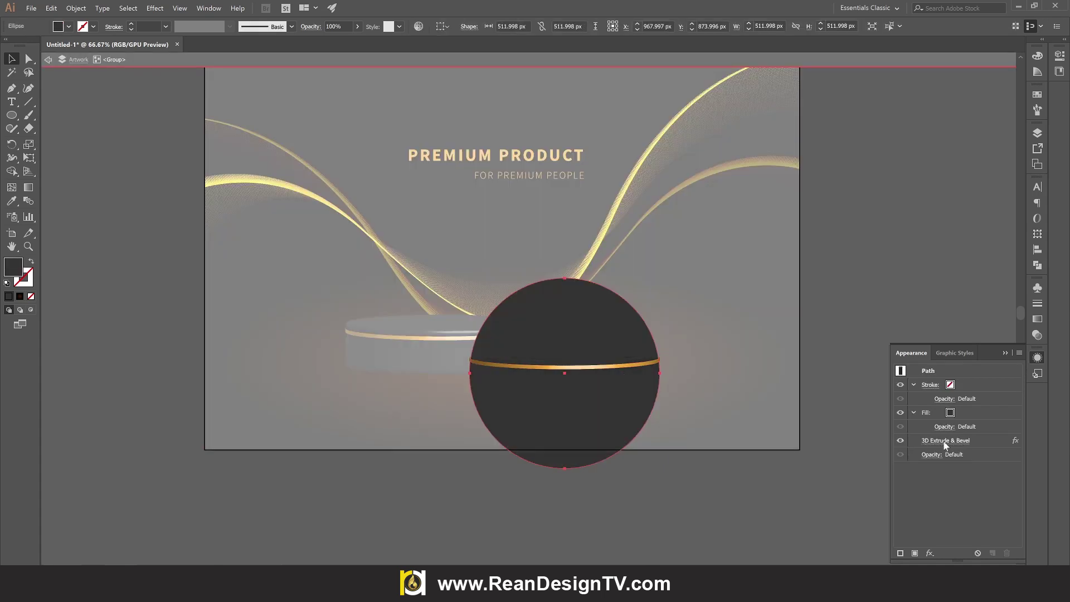
click(946, 440)
click(745, 416)
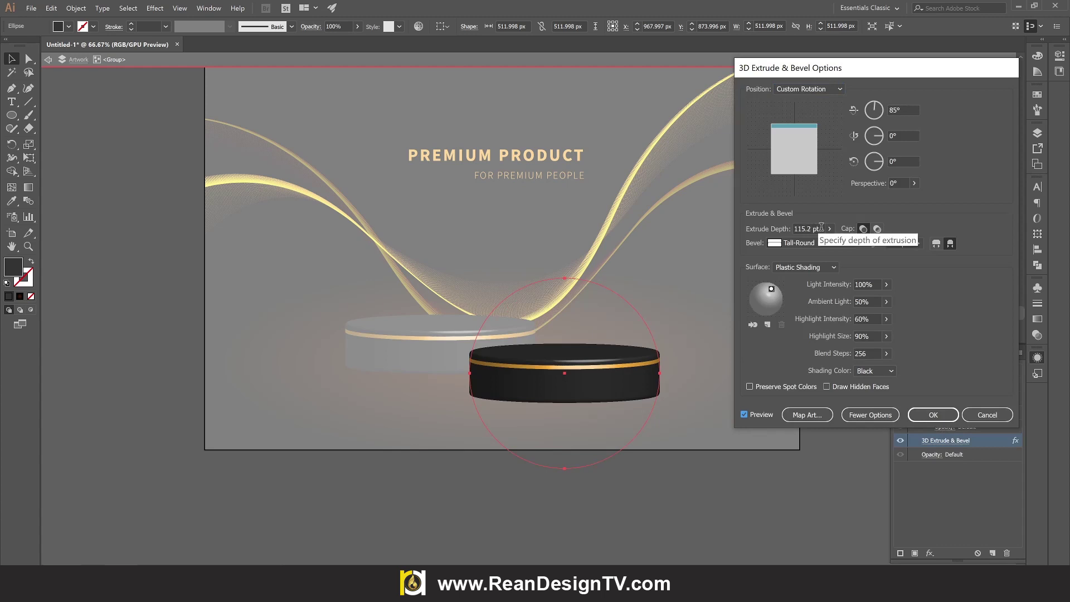
drag(822, 228, 738, 239)
text(90)
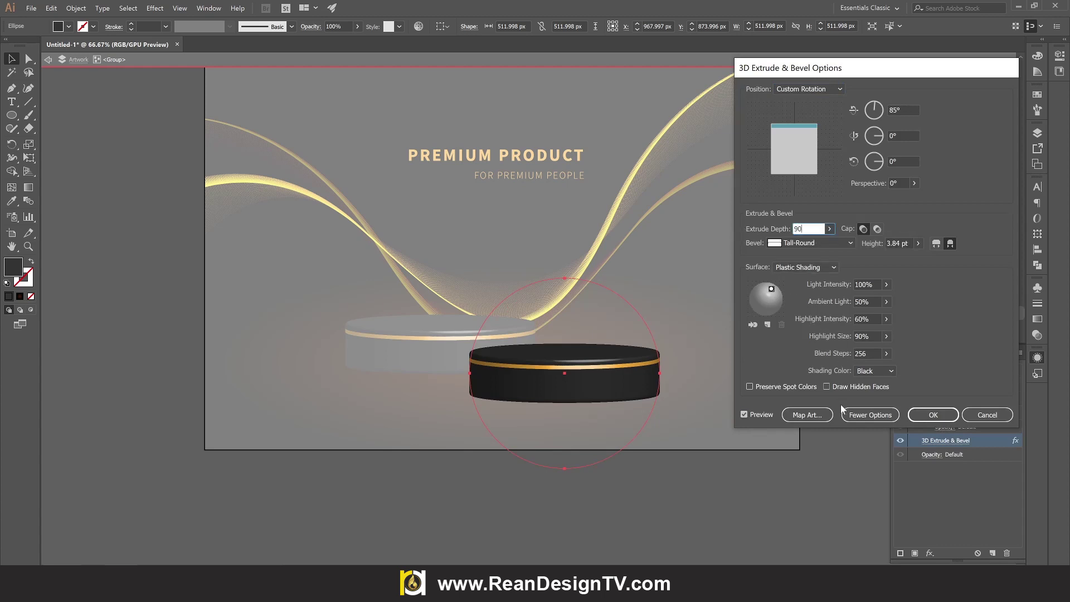
click(745, 414)
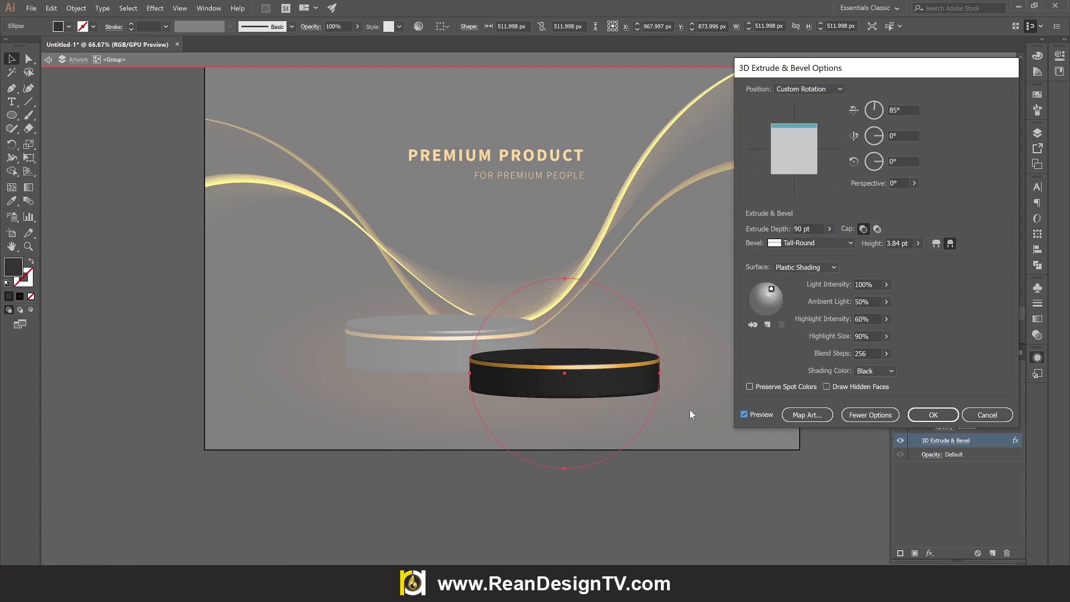
double_click(813, 228)
key(Return)
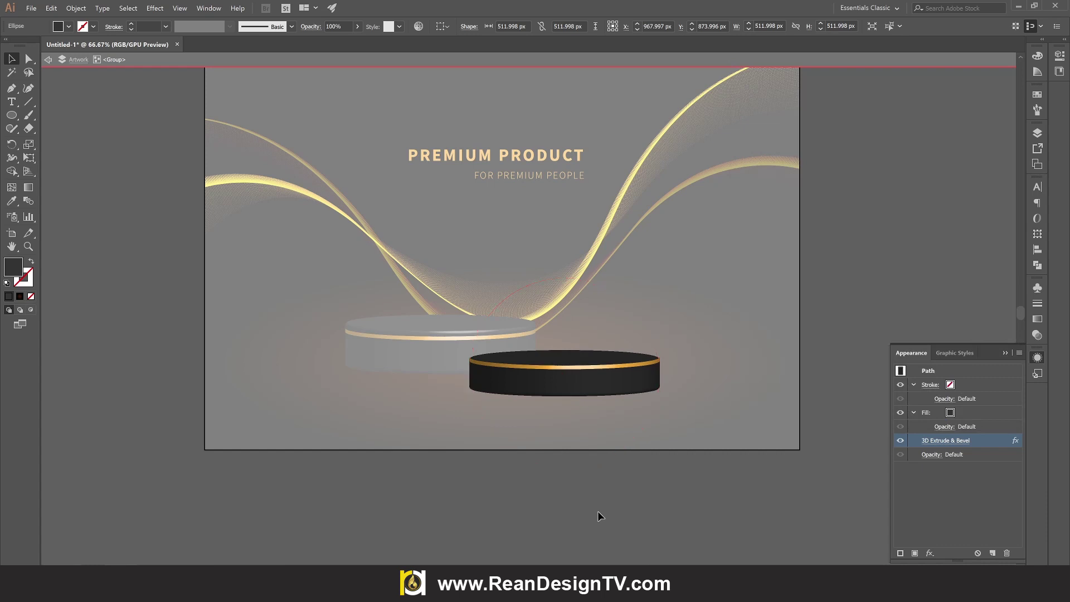
key(Escape)
- Shift the copied podium's parts slightly lower and zoom out to 66.67%
scroll(532, 370, up, 2)
click(535, 371)
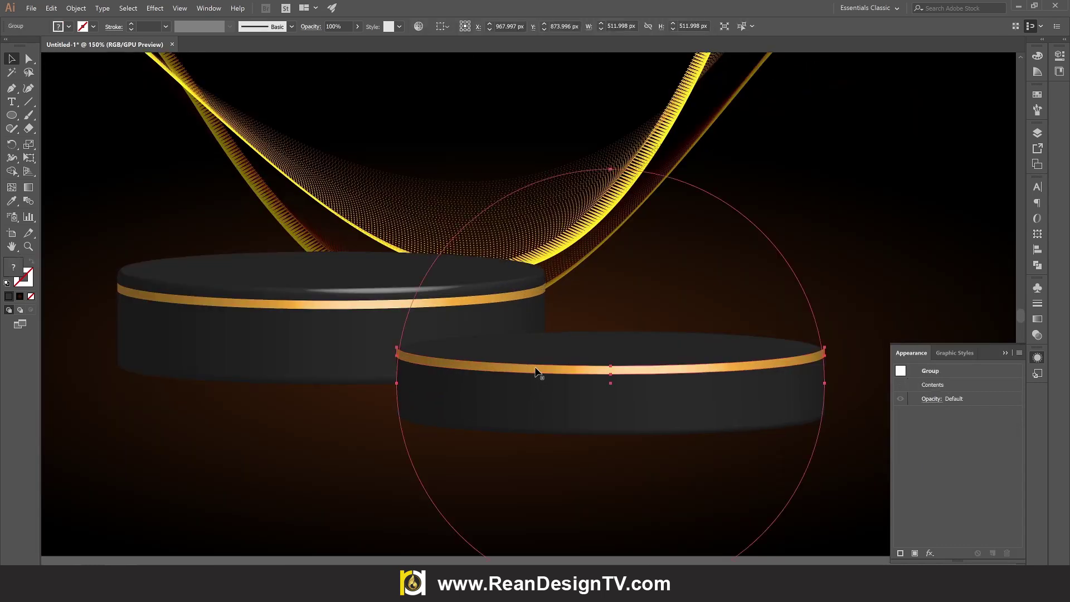
double_click(536, 370)
drag(579, 374, 578, 382)
click(536, 450)
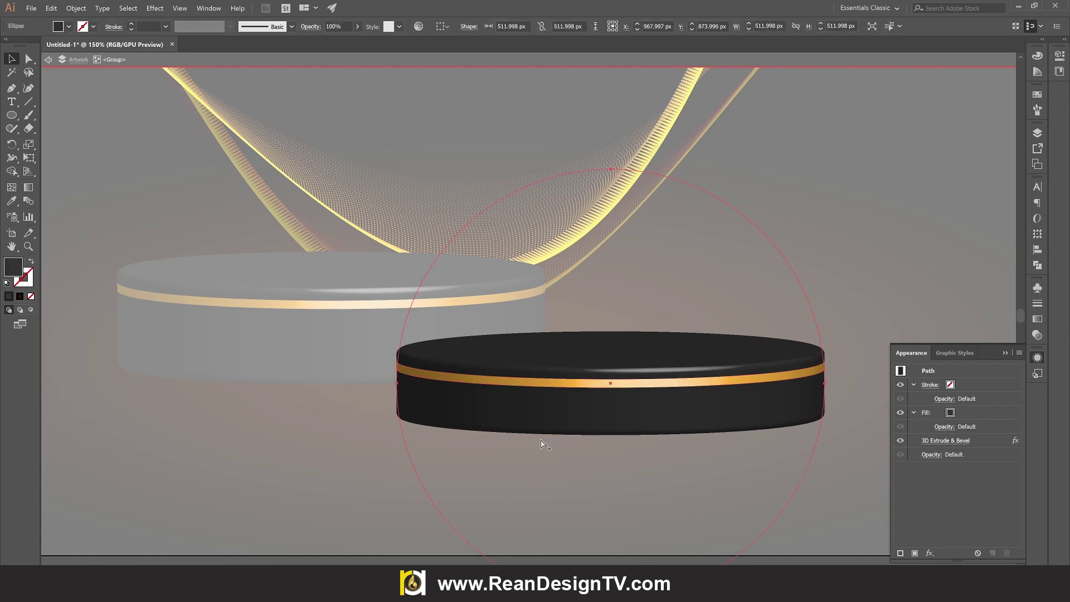
key(ctrl+minus)
key(ctrl+minus)
key(ctrl+minus)
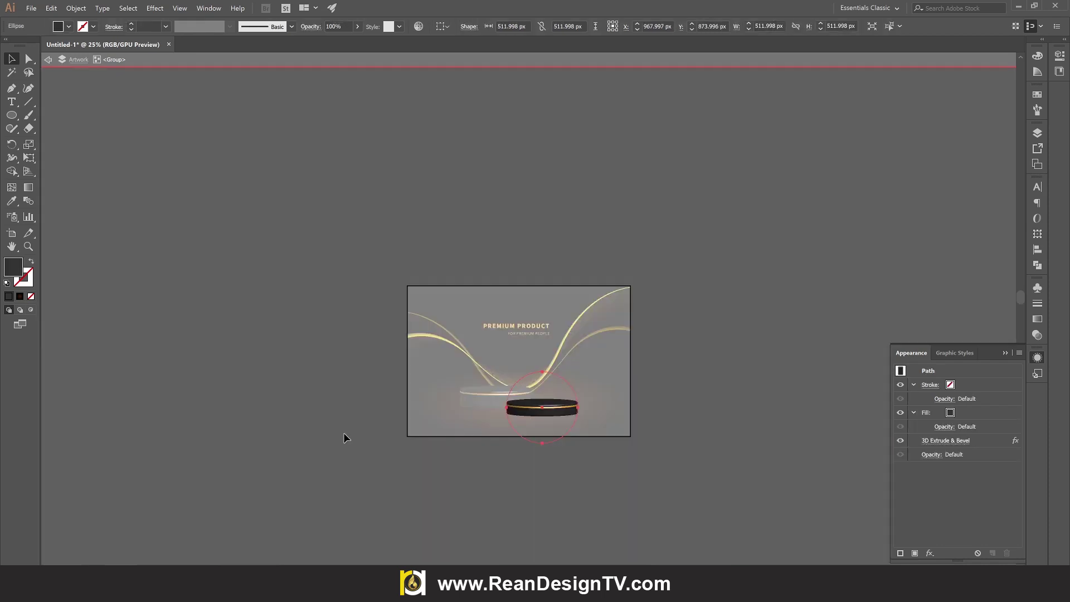
double_click(343, 433)
key(ctrl+plus)
key(ctrl+plus)
key(ctrl+plus)
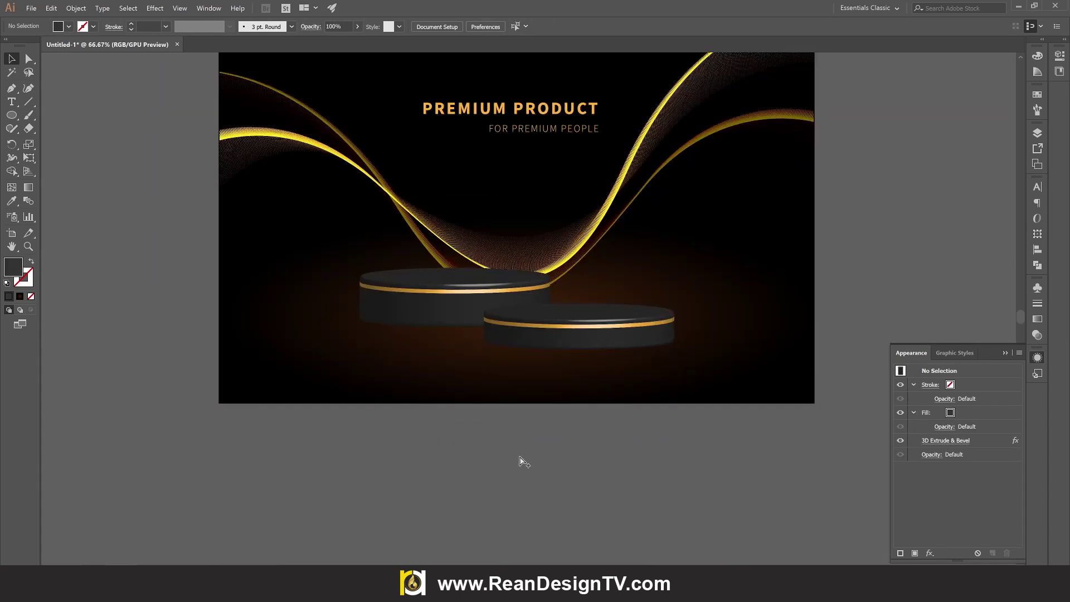
drag(625, 390, 569, 425)
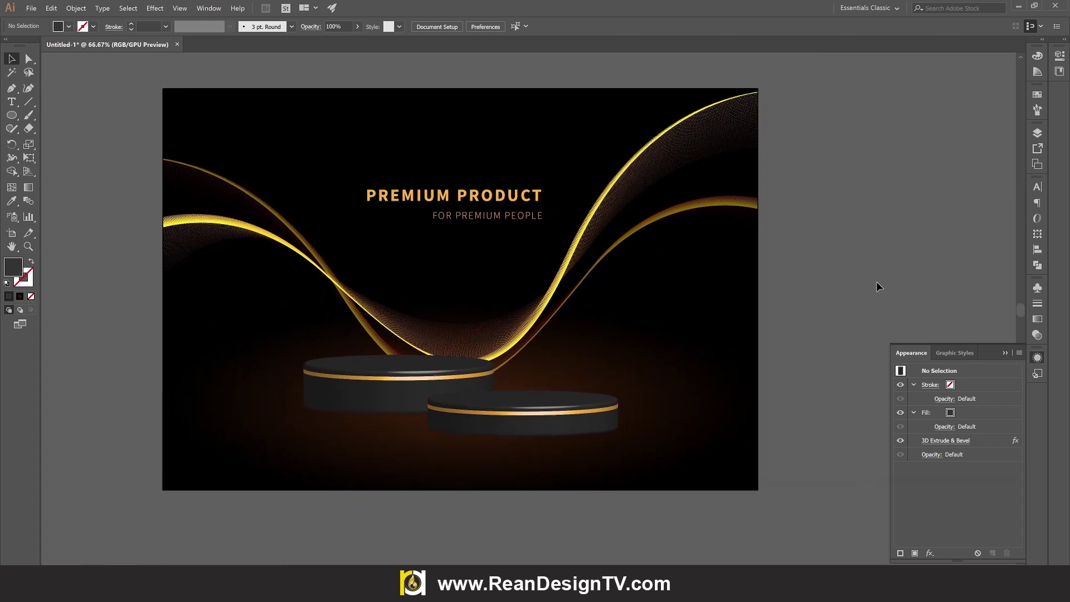
- Move both title text lines slightly down and raise the lower podium a little
click(463, 215)
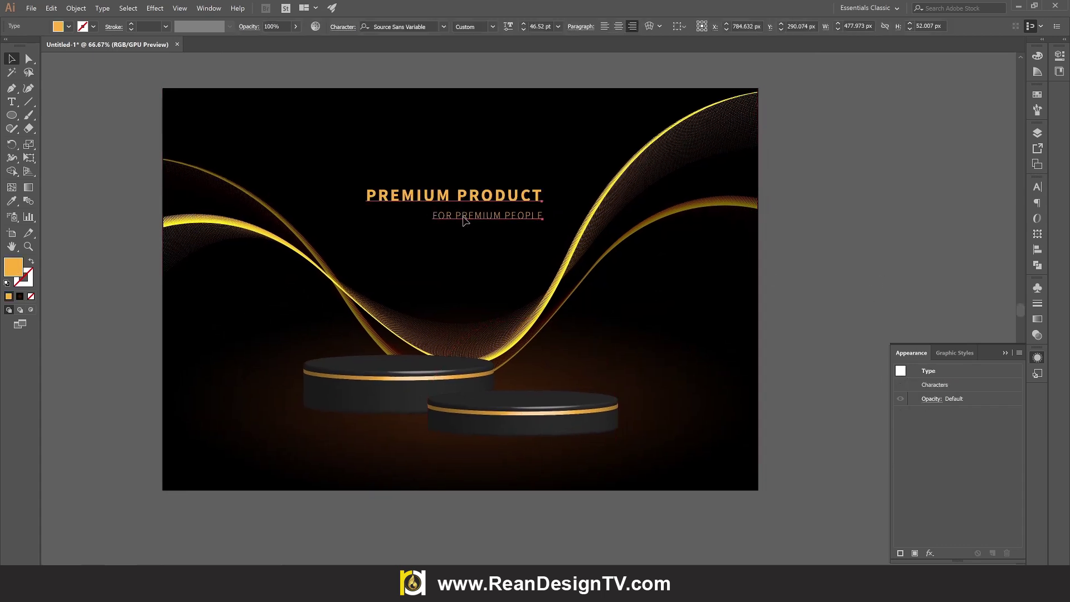
drag(480, 222, 481, 230)
click(852, 209)
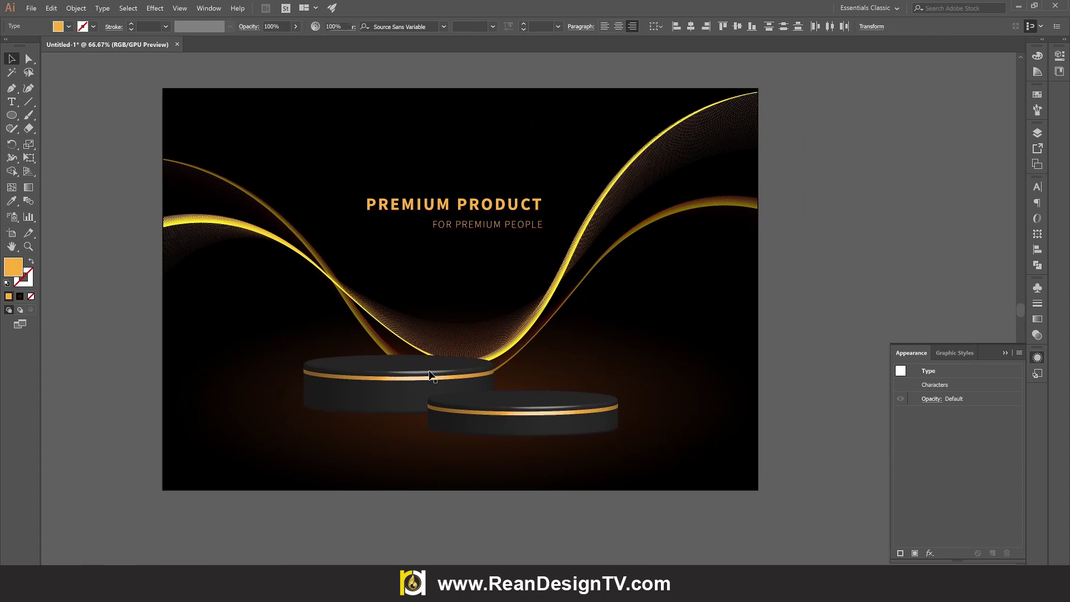
drag(538, 427, 545, 407)
click(494, 539)
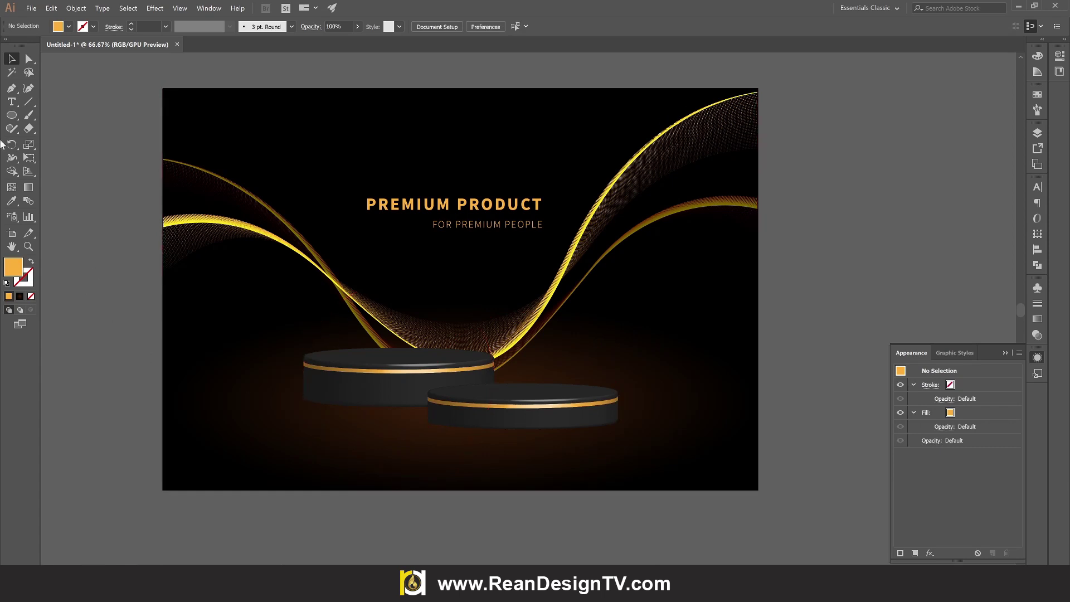
- Pick the Ellipse tool and pan to empty space left of the poster
click(11, 114)
scroll(81, 184, down, 2)
drag(232, 325, 410, 313)
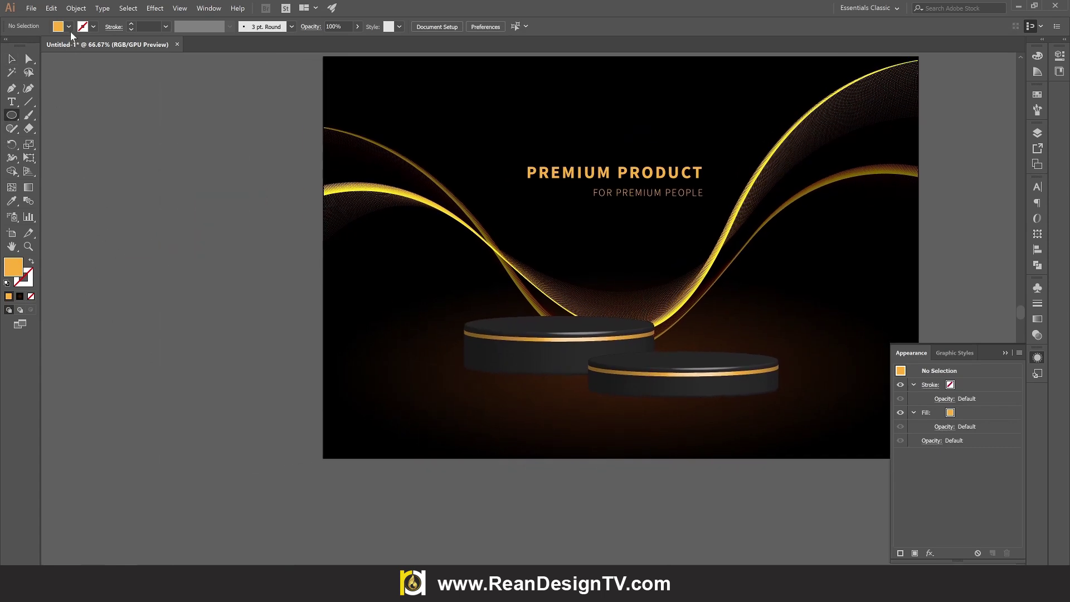
- Draw a black-filled circle beside the poster and reposition it
click(69, 27)
click(30, 46)
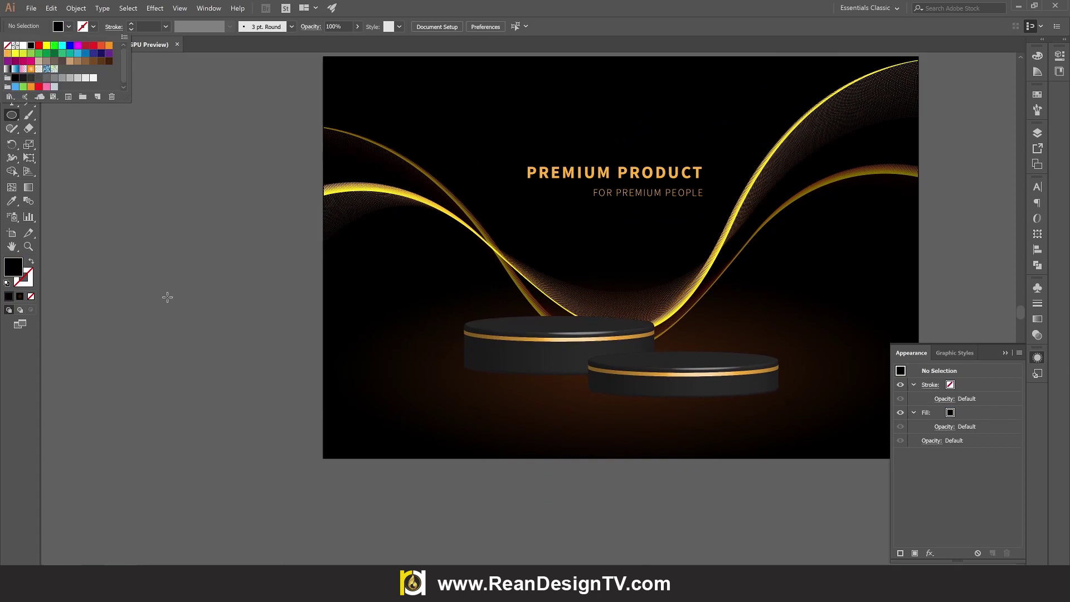
drag(175, 287, 321, 431)
key(v)
drag(233, 306, 197, 270)
click(224, 193)
click(212, 309)
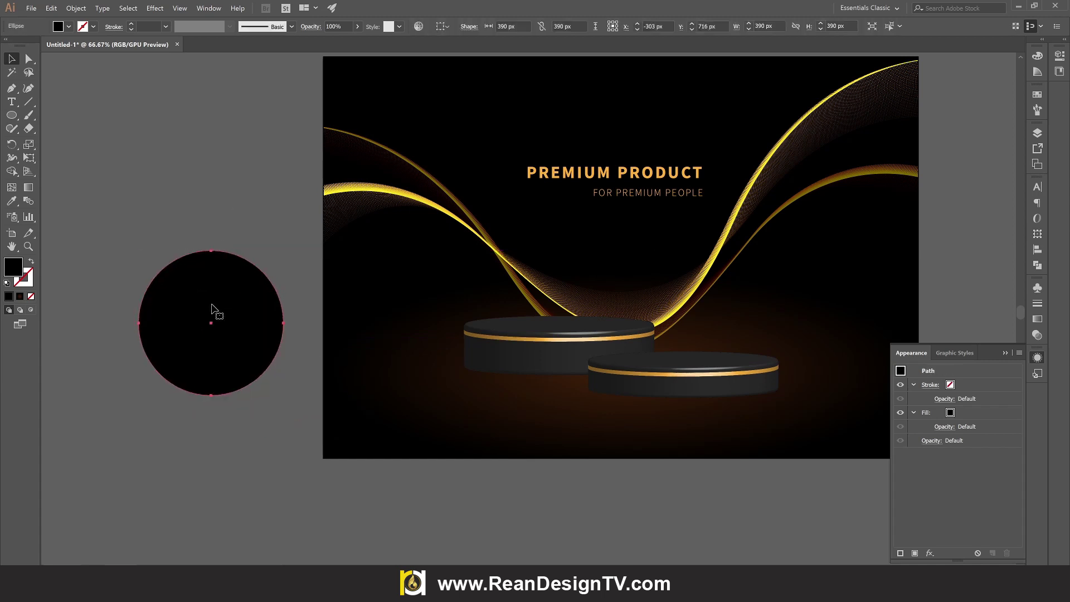
- Change the circle's fill to dark brown and copy it
click(69, 26)
click(108, 66)
click(206, 148)
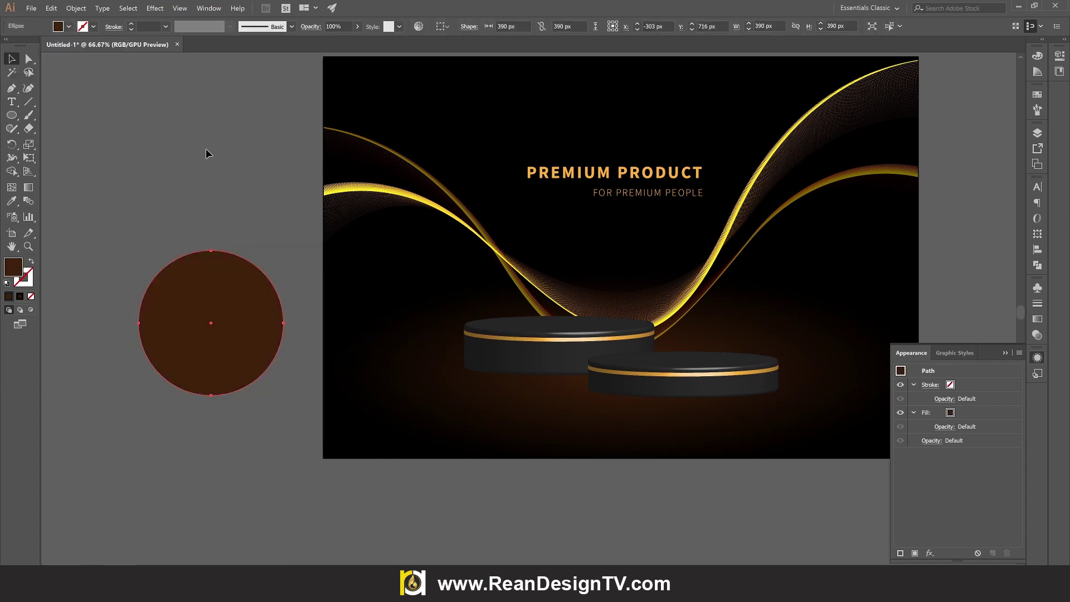
click(224, 293)
click(77, 9)
mouse_move(51, 8)
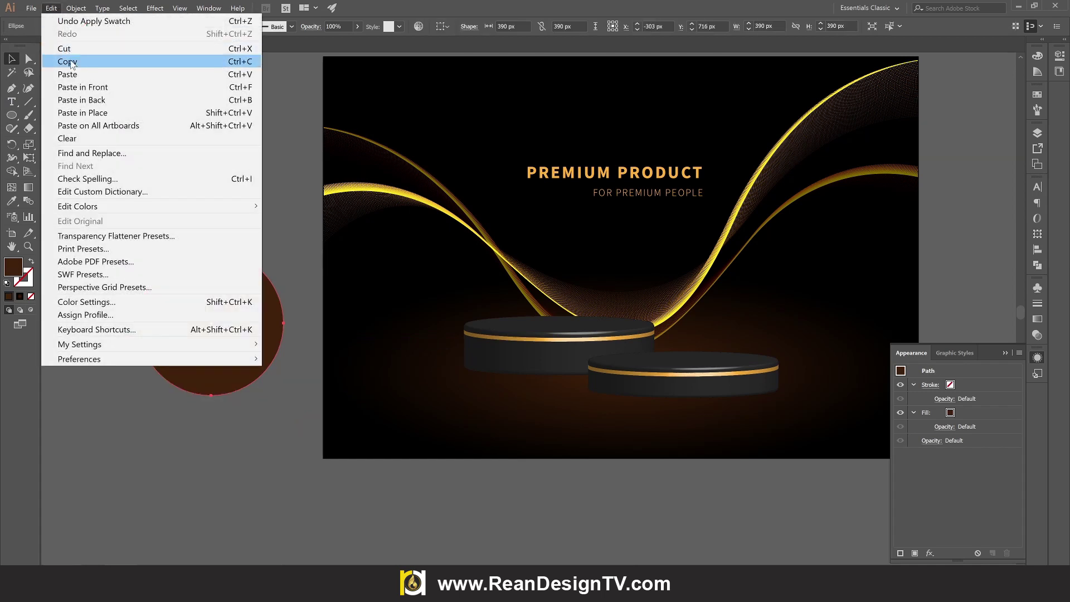
click(73, 61)
- Paste a copy in place and shrink it around its centre
click(95, 89)
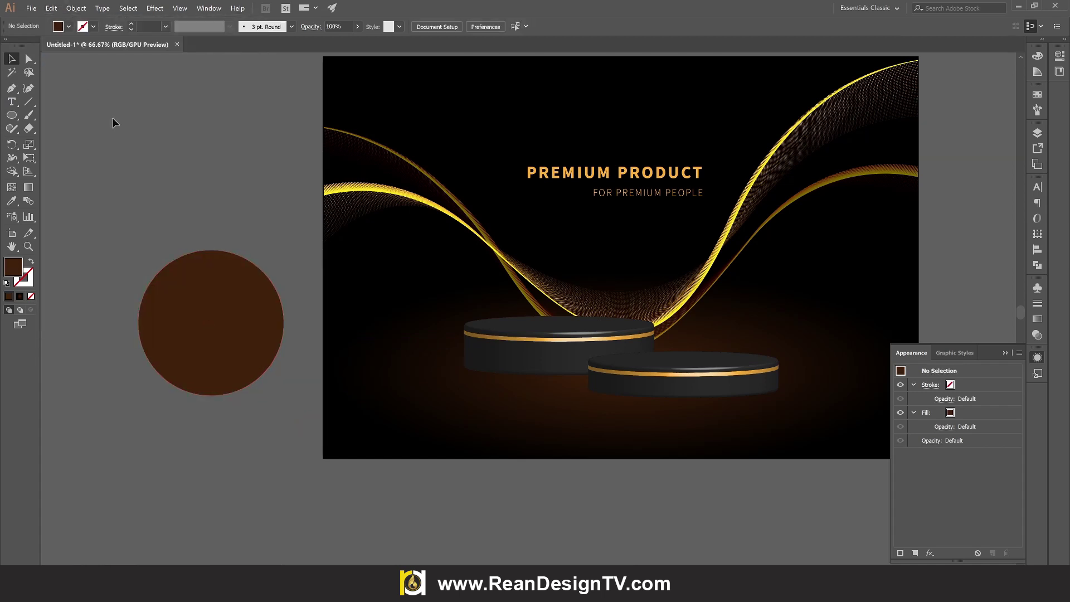
click(188, 275)
click(51, 8)
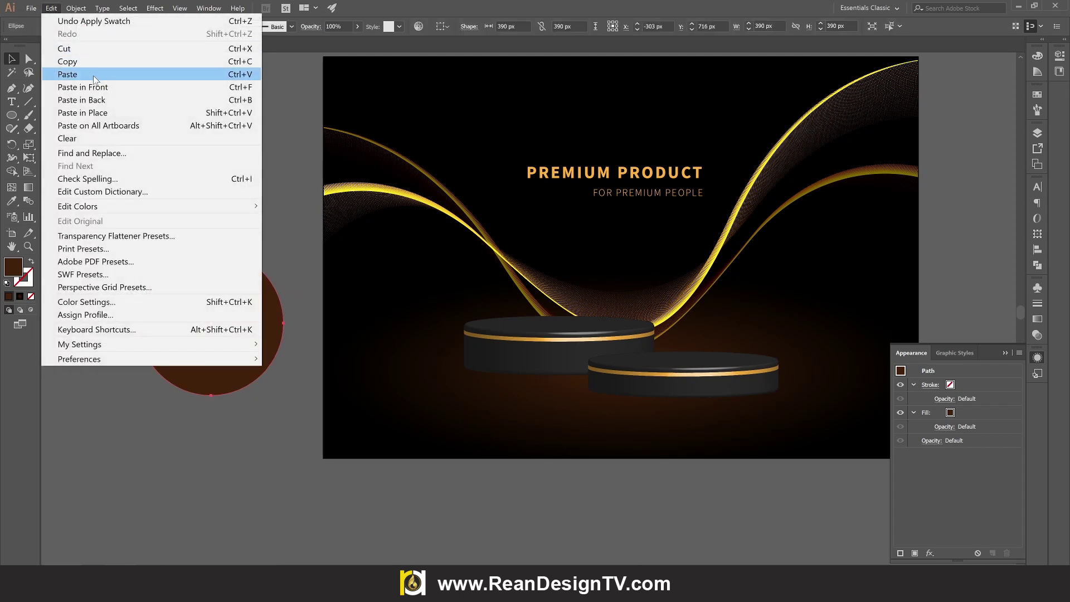
click(111, 113)
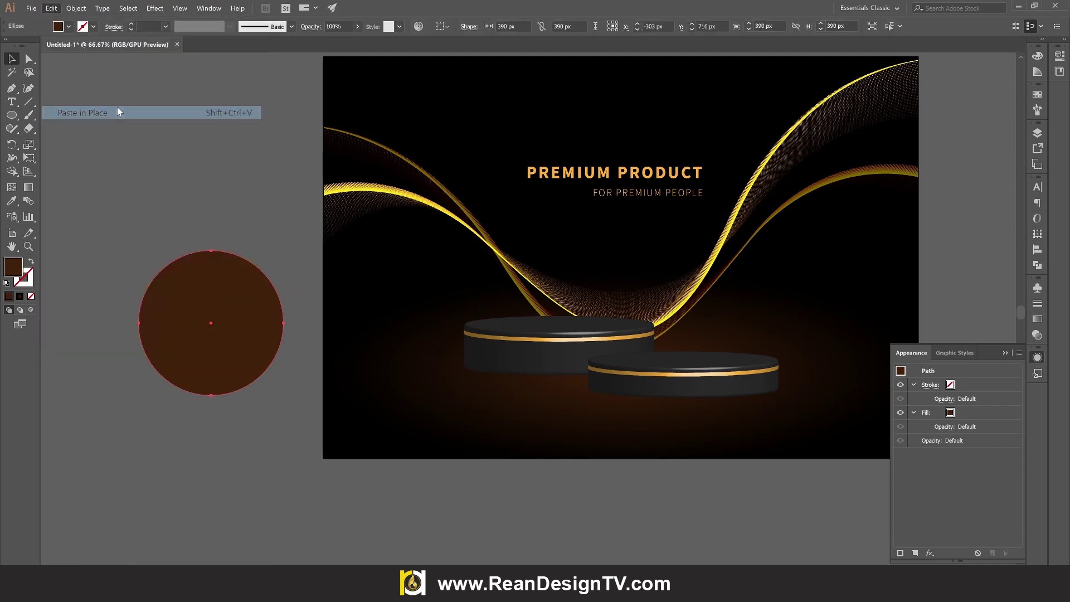
click(191, 200)
click(212, 293)
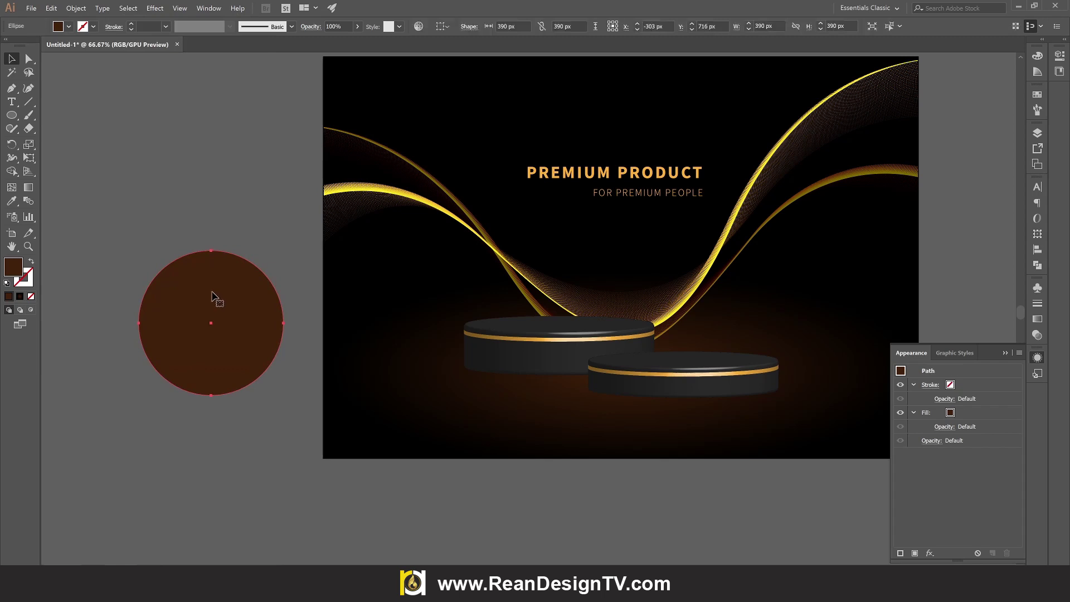
key(e)
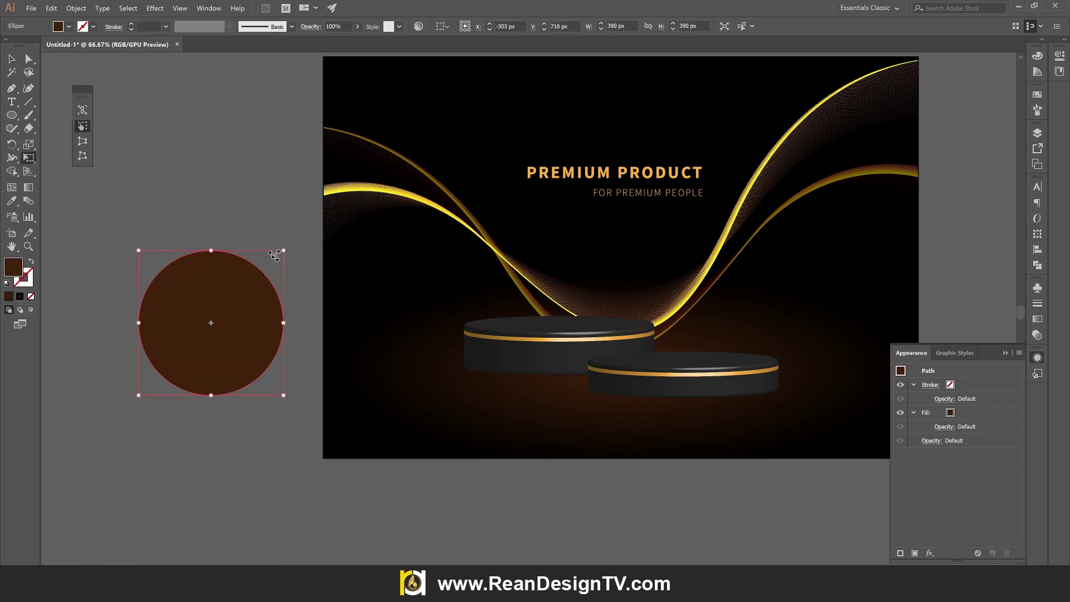
drag(274, 255, 254, 262)
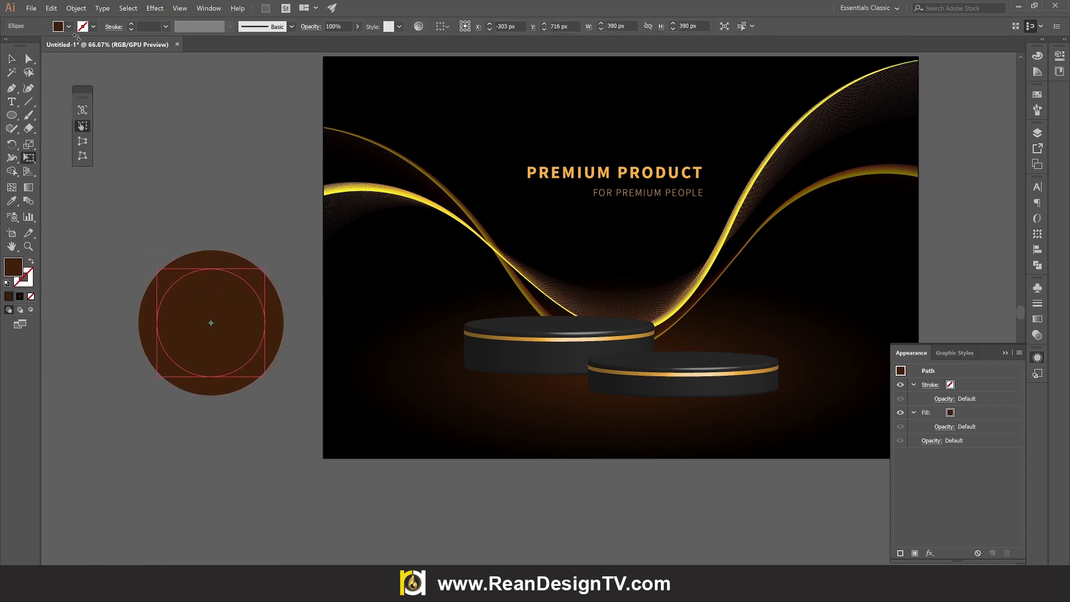
- Fill the smaller inner circle black and select both circles
click(68, 27)
click(32, 51)
key(Escape)
key(v)
click(188, 200)
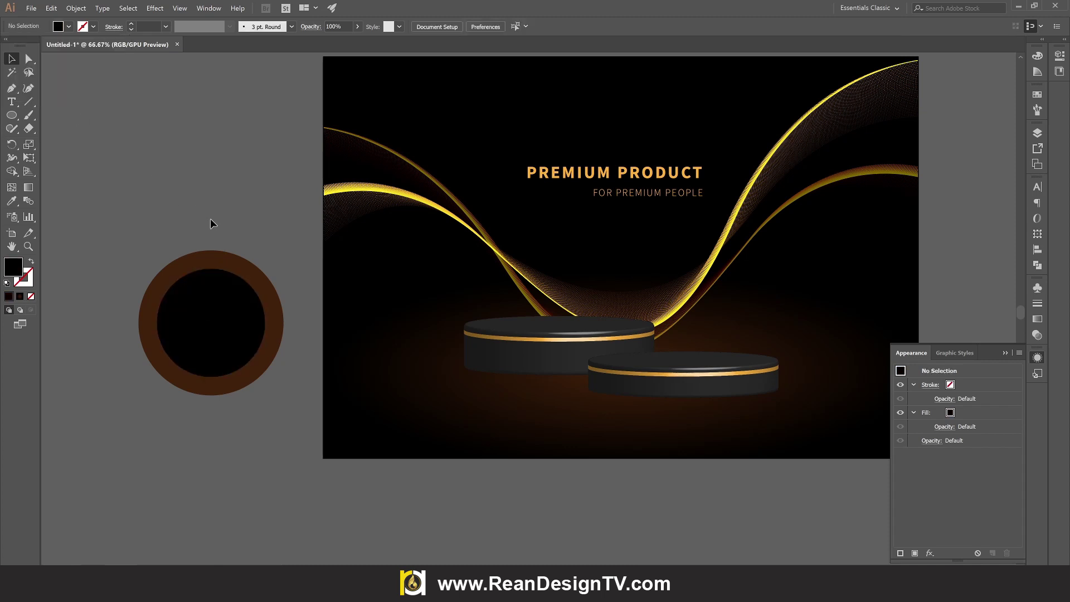
drag(220, 308, 202, 286)
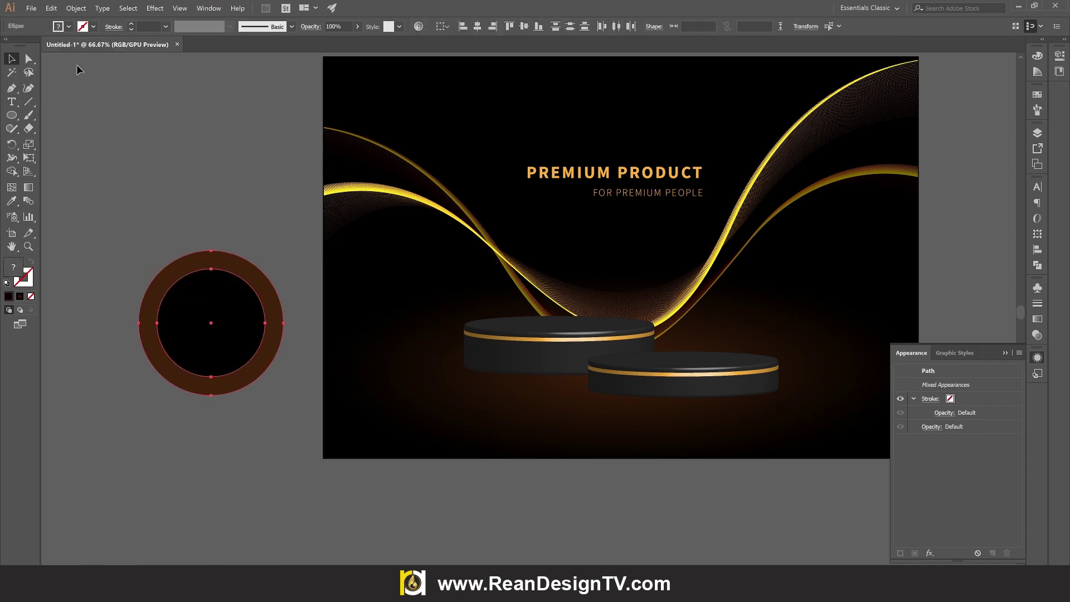
- Shrink the inner black circle further, then select both circles for blending
click(184, 192)
click(229, 303)
key(e)
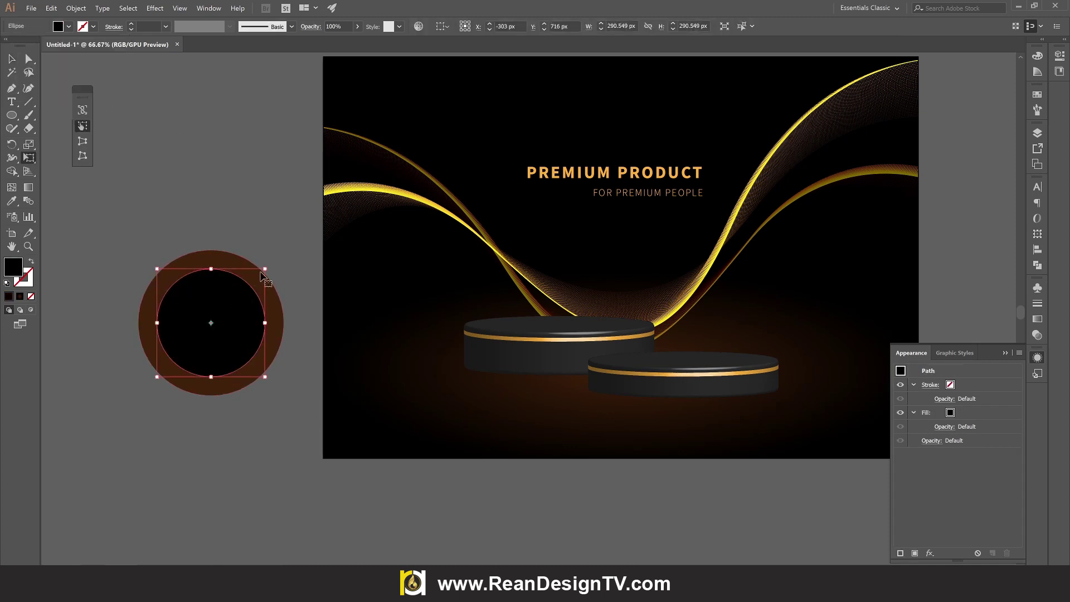
drag(264, 269, 259, 274)
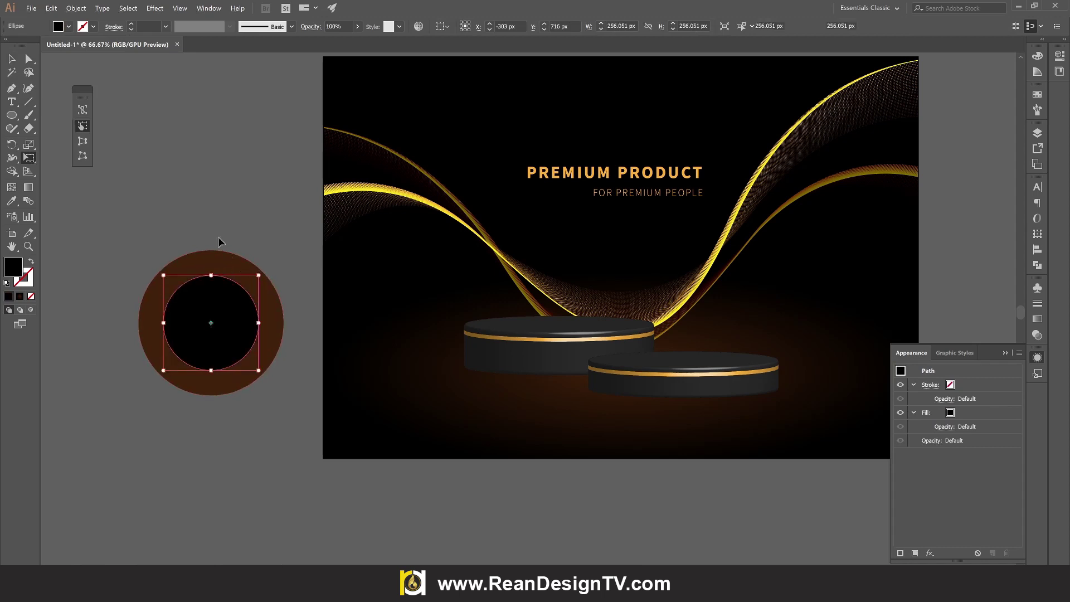
key(v)
drag(172, 212, 216, 315)
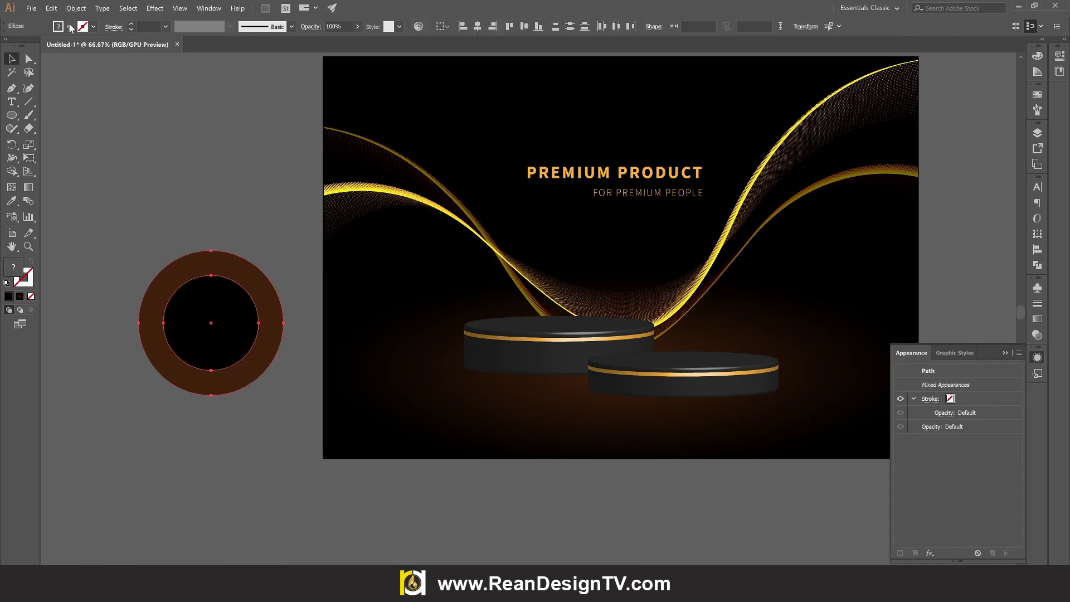
click(76, 8)
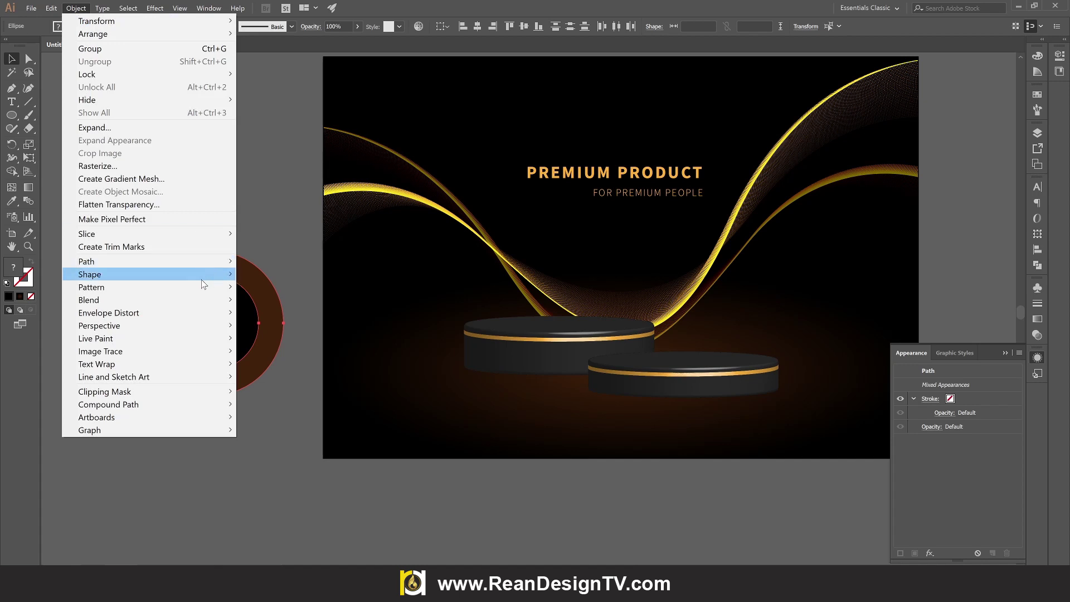
mouse_move(89, 299)
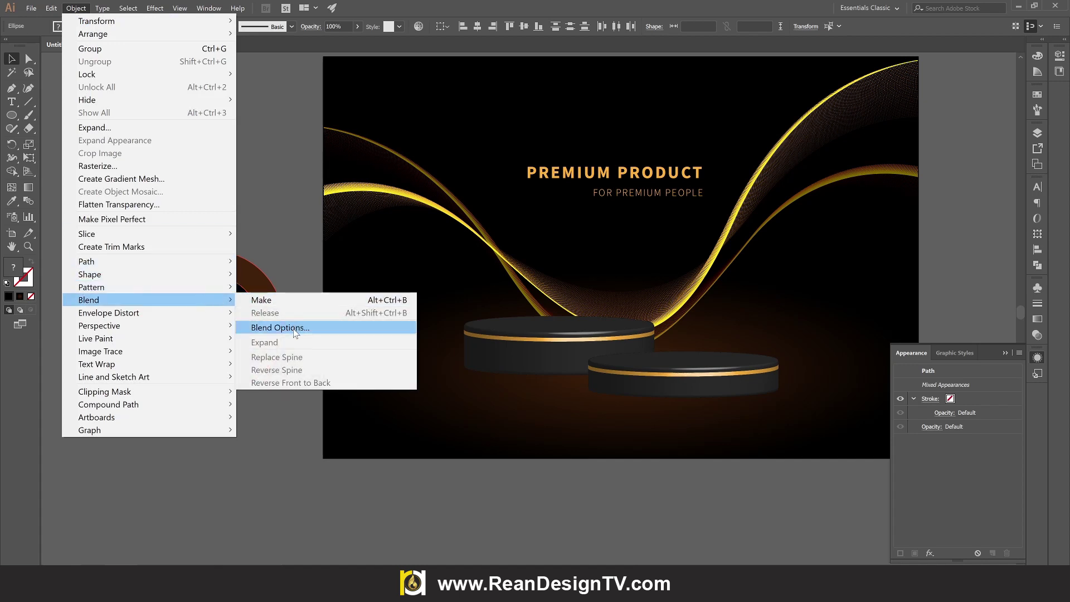
- Make a blend from the brown and black circles
click(406, 306)
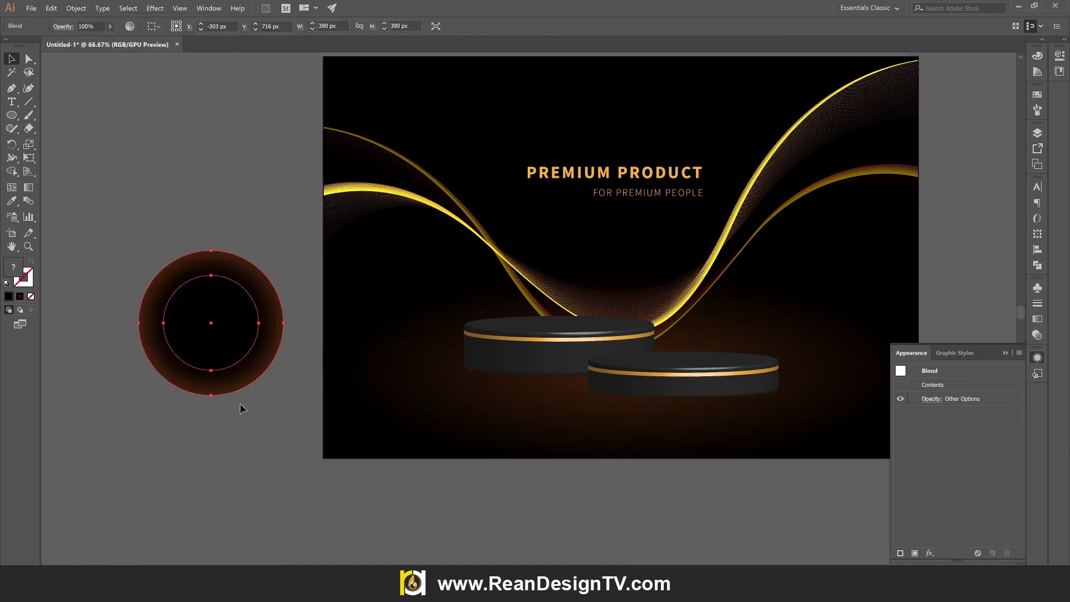
click(205, 434)
click(217, 359)
- Set the blend options to Specified Steps 30 with preview and confirm
click(76, 8)
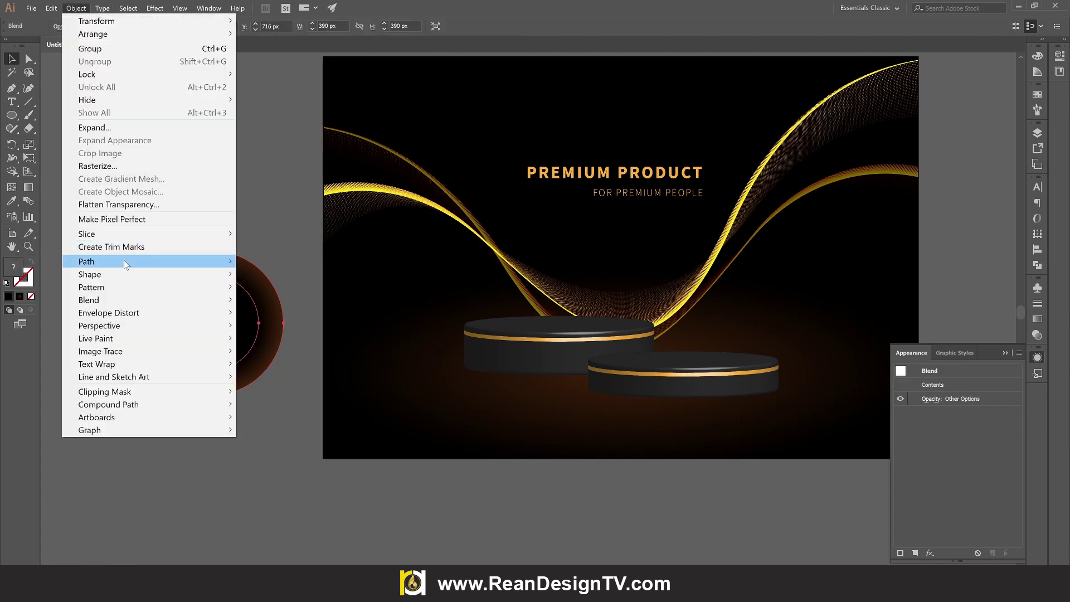
mouse_move(89, 300)
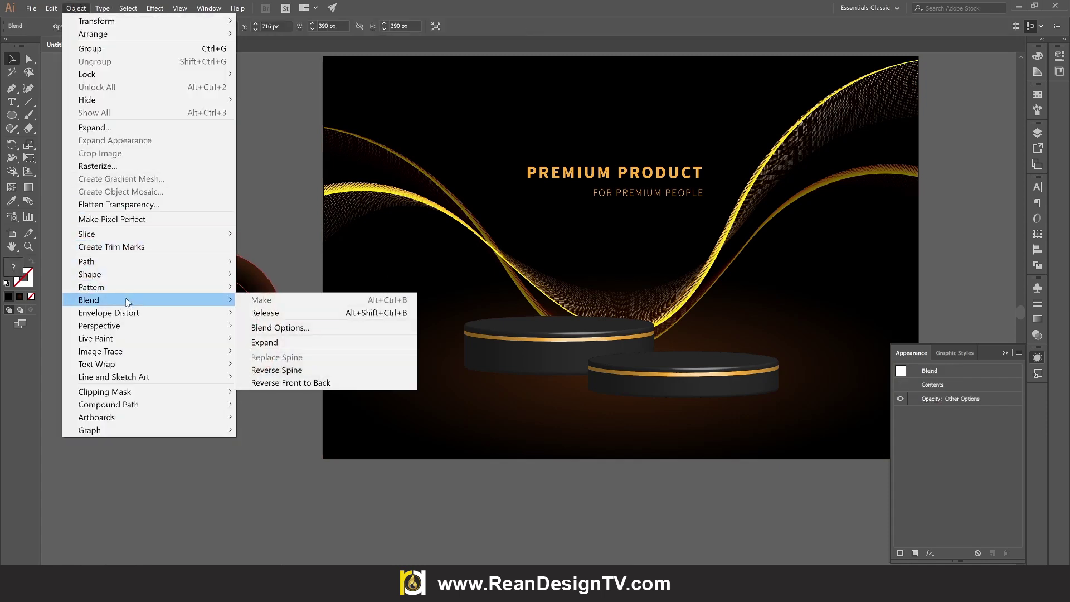
click(373, 333)
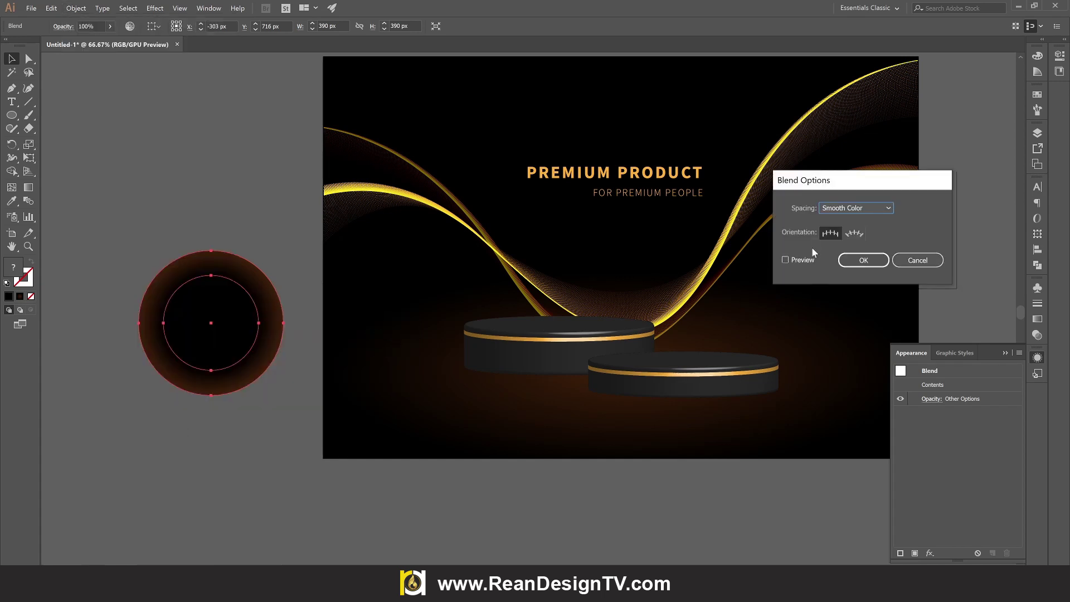
click(856, 208)
click(844, 218)
drag(861, 184, 422, 210)
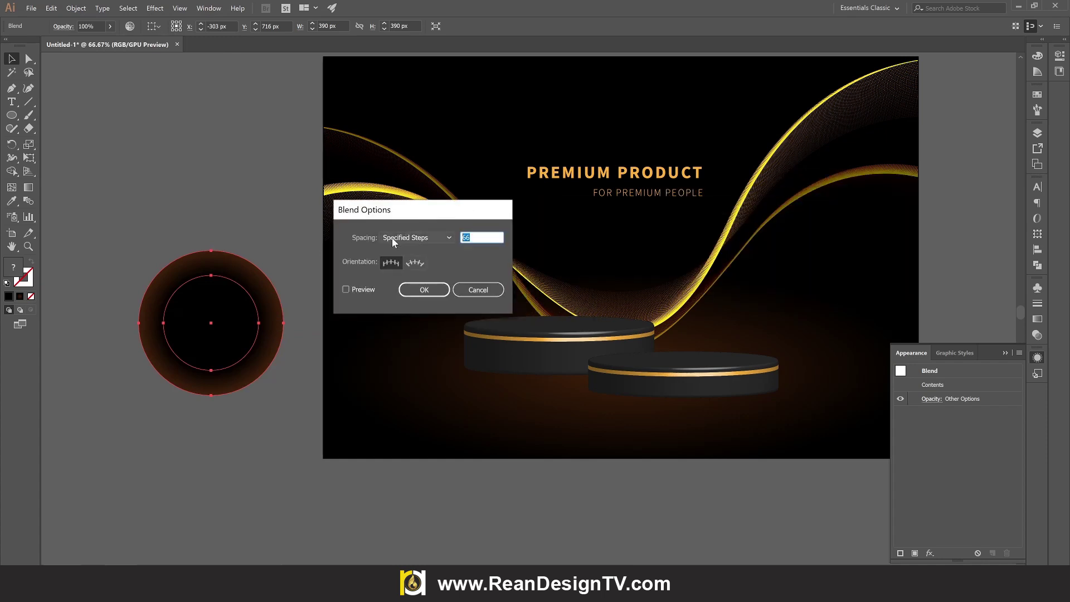
text(30)
click(346, 289)
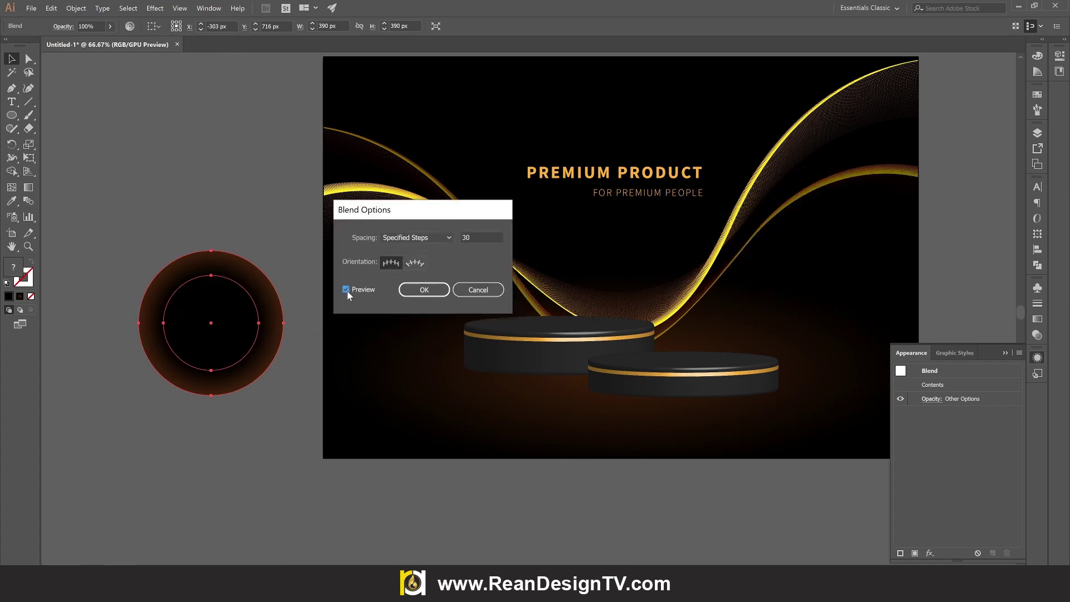
click(427, 296)
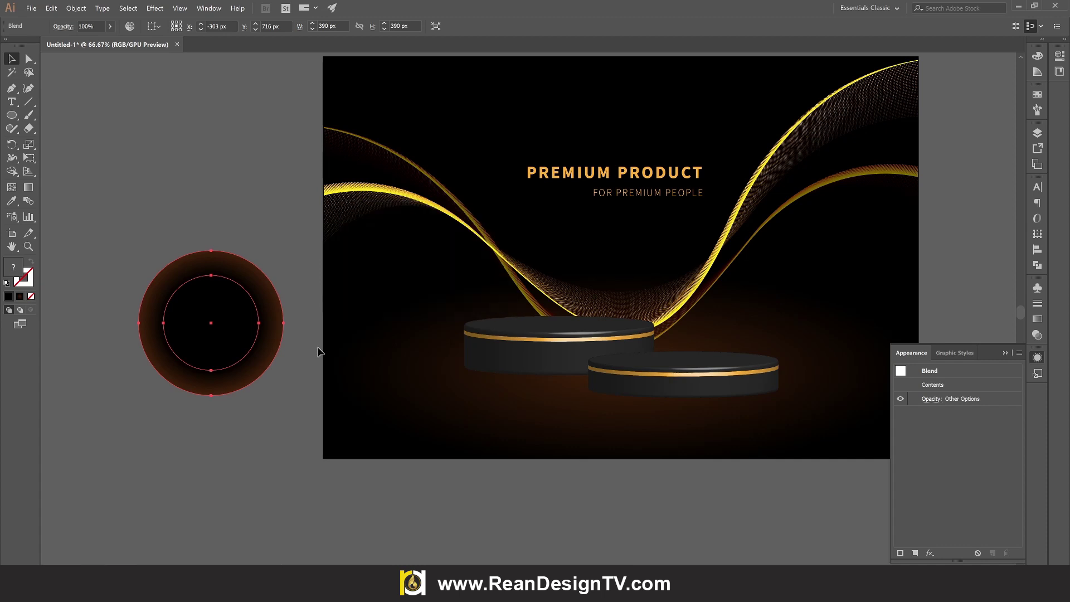
click(241, 446)
- Inside the blend, set the outer circle's opacity to 0%
double_click(273, 366)
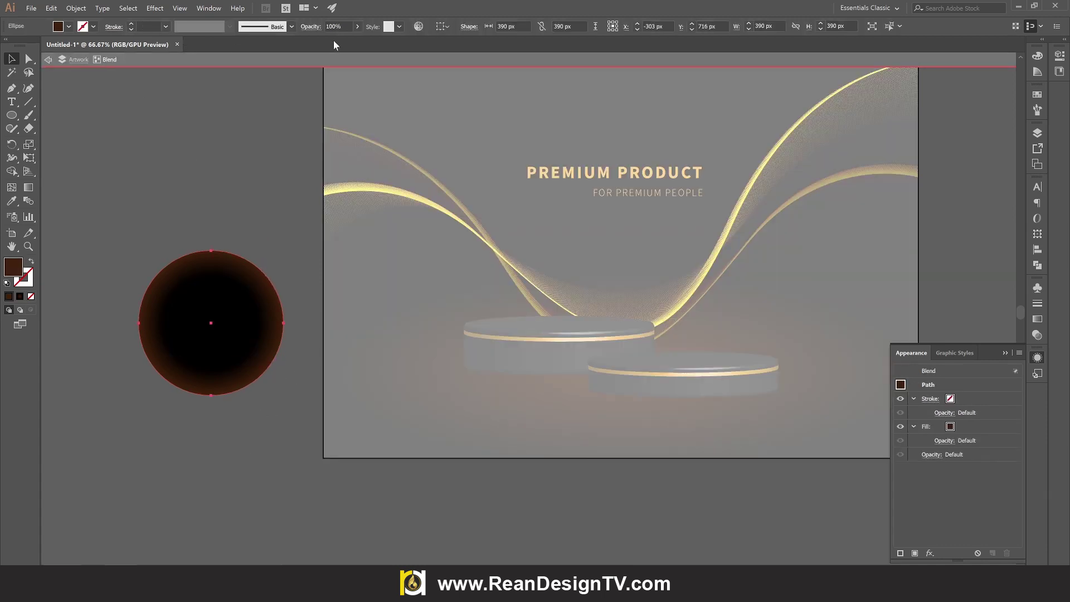
click(357, 27)
drag(357, 42, 252, 152)
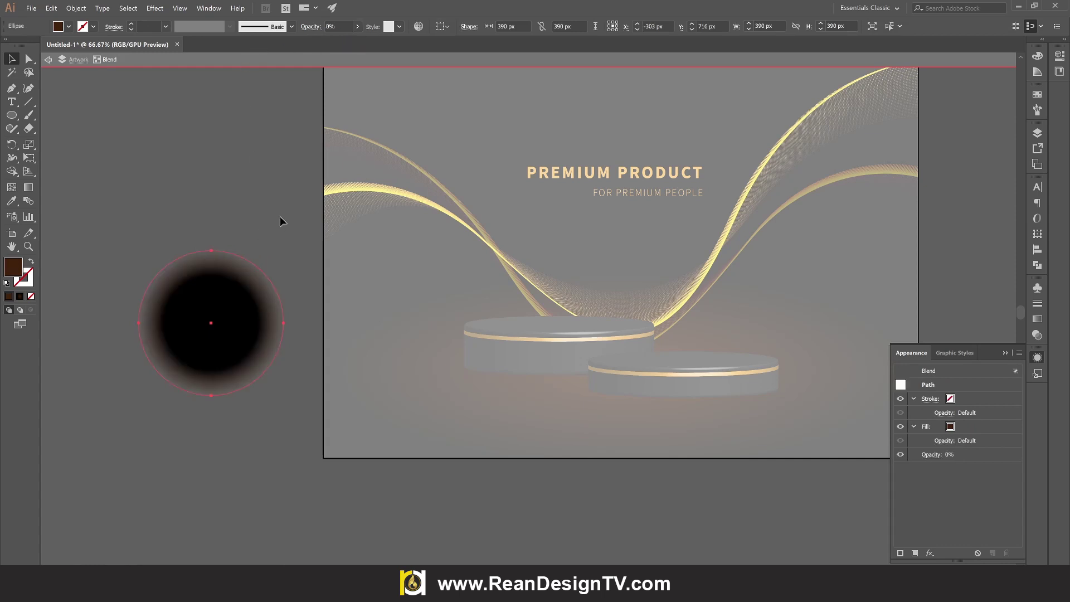
click(262, 397)
click(257, 331)
- Resize the inner black circle to about 229 px and move the glow onto the poster
key(e)
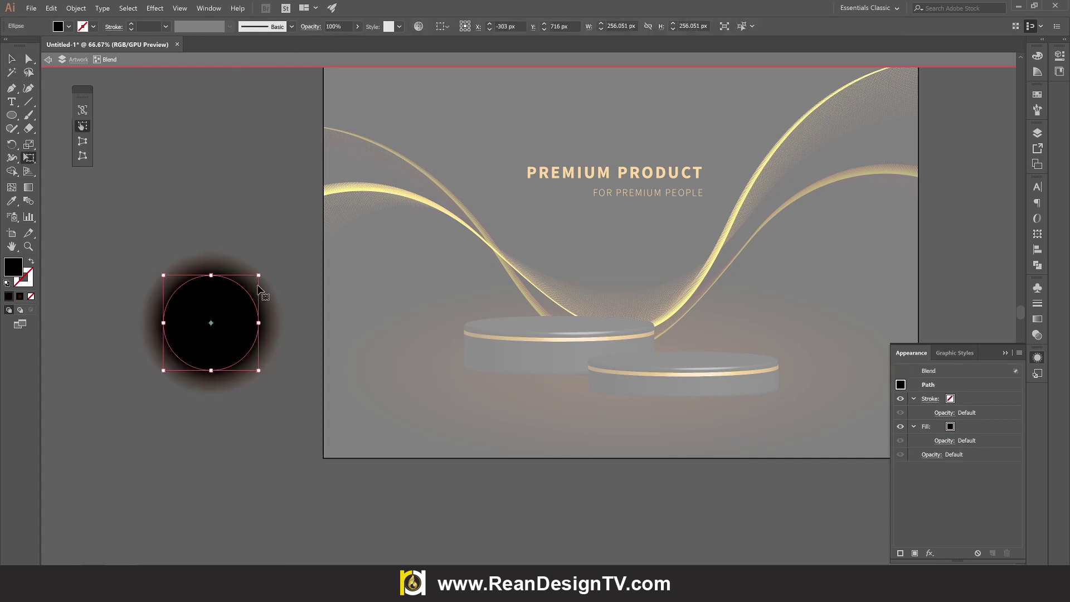
drag(255, 274, 248, 286)
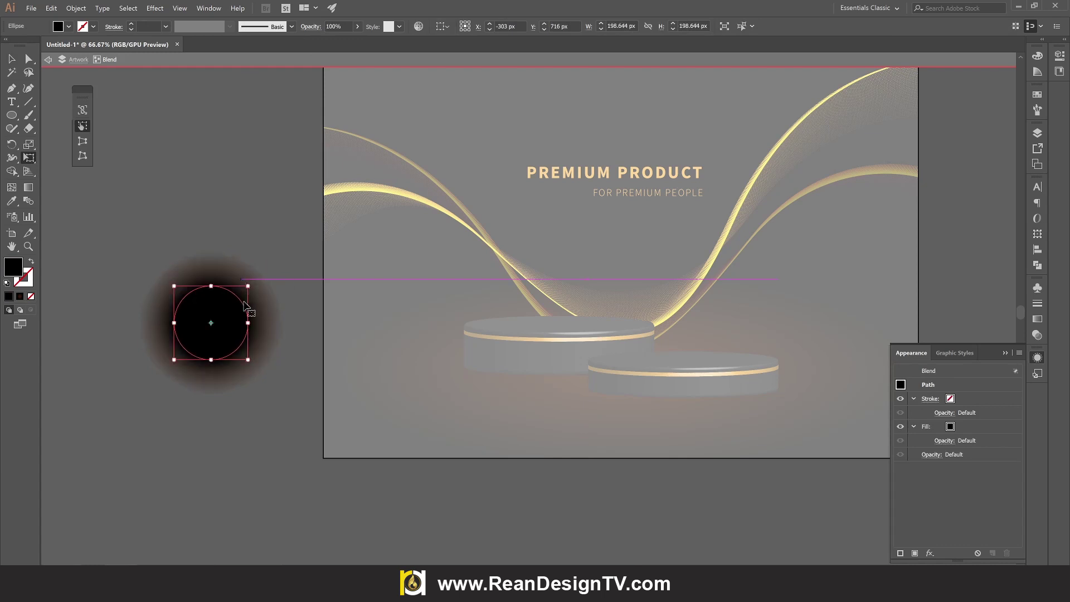
drag(247, 287, 256, 290)
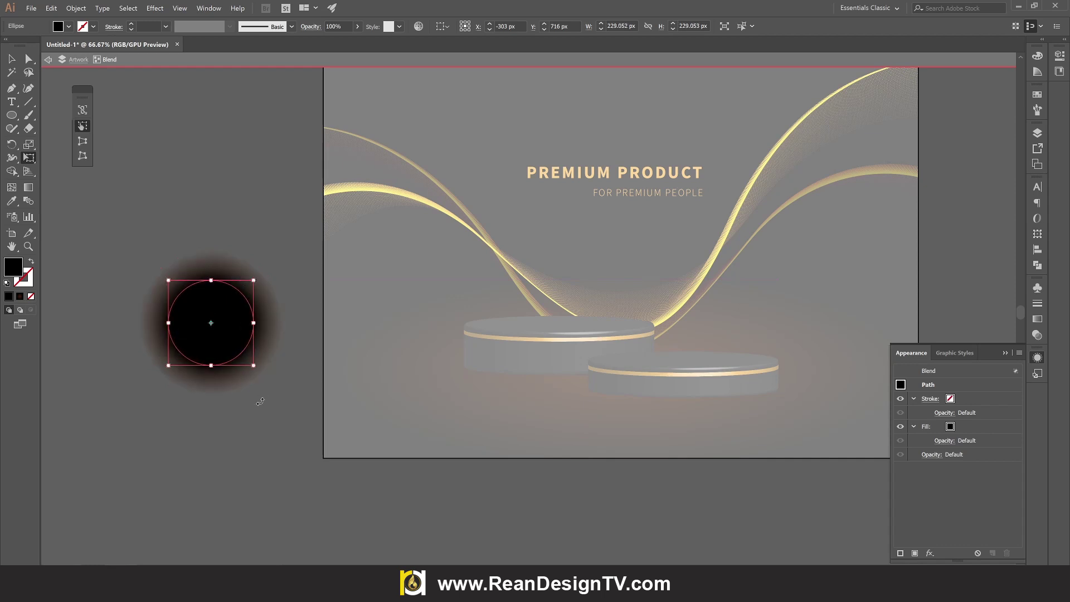
key(v)
double_click(249, 436)
mouse_move(265, 326)
mouse_down()
mouse_move(560, 357)
mouse_move(512, 347)
mouse_up()
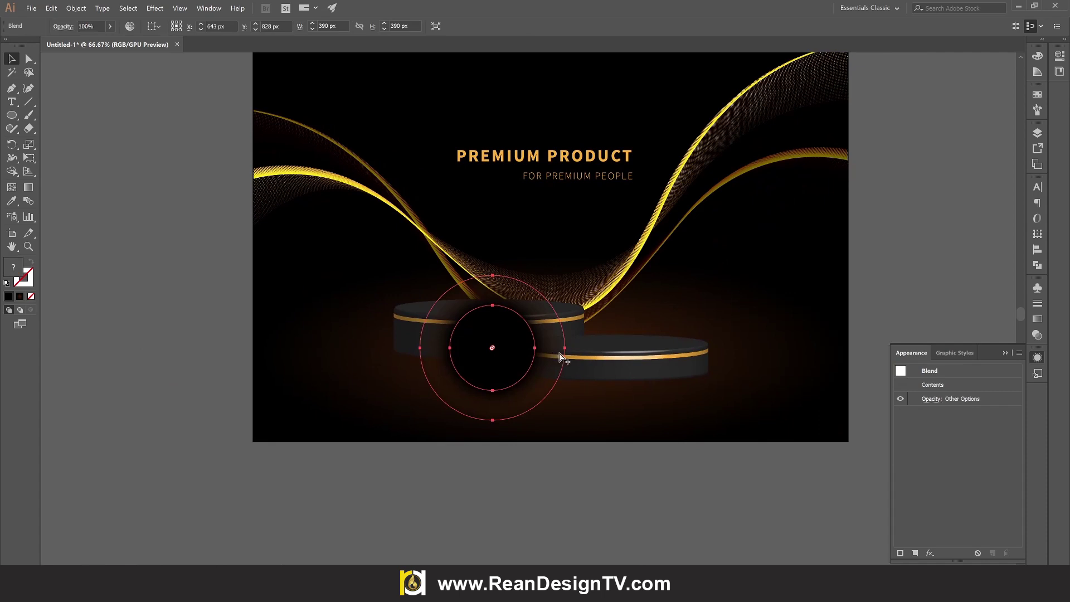
- Squash the glow blend into a flat ellipse about 713 × 117 px under the left podium
scroll(560, 356, up, 2)
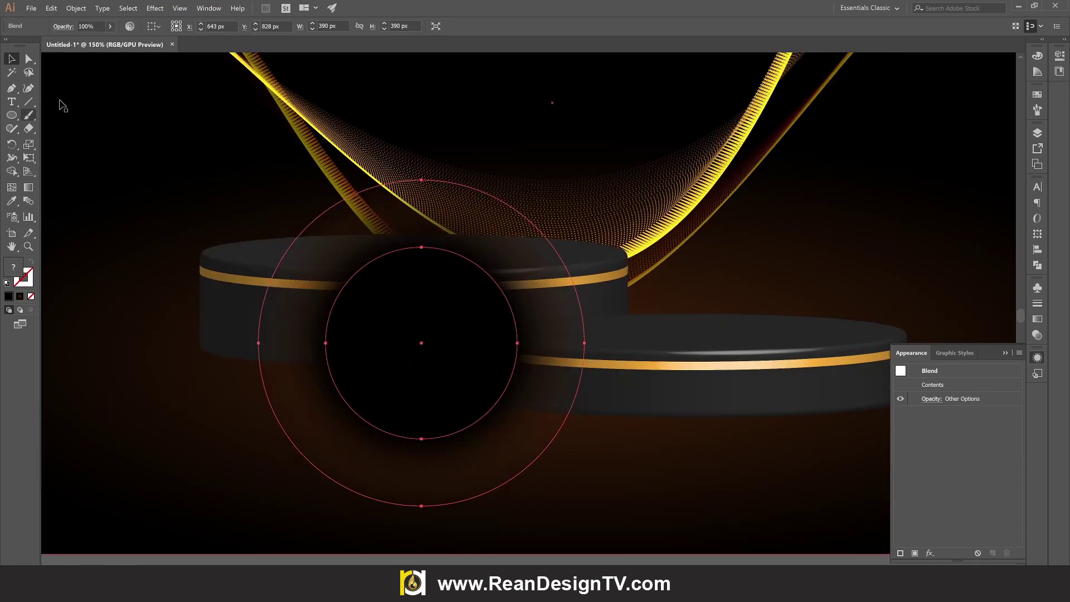
click(29, 158)
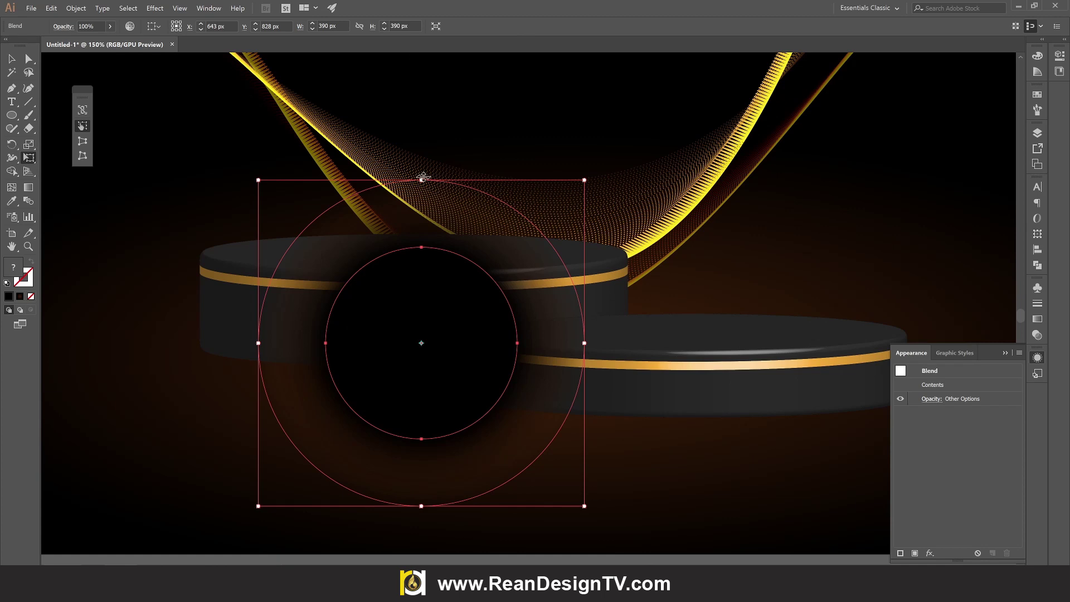
mouse_move(423, 178)
mouse_down()
mouse_move(435, 445)
mouse_move(403, 356)
mouse_up()
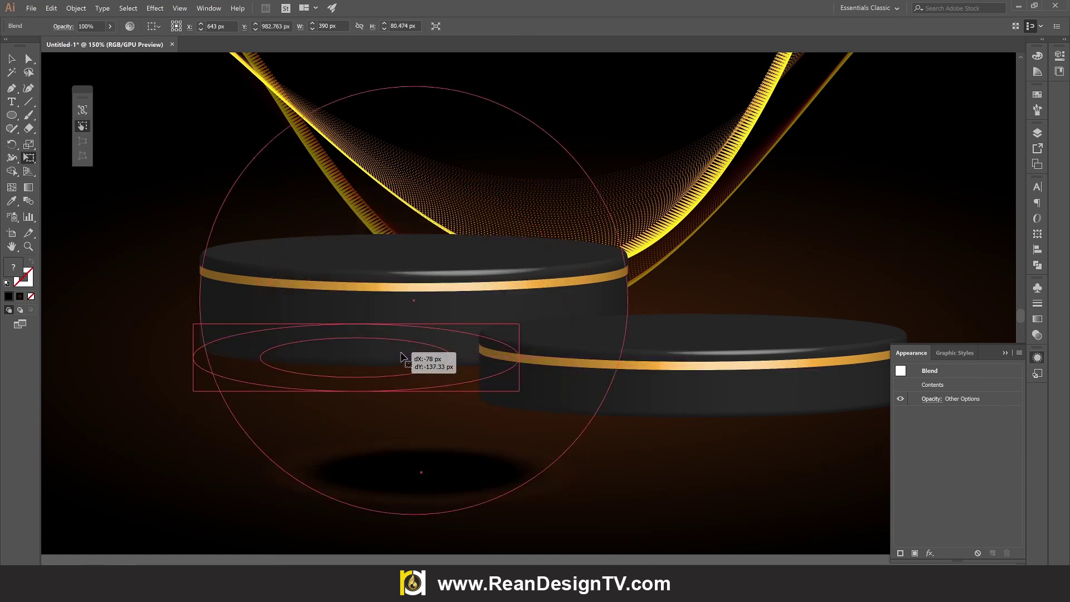
drag(357, 323, 357, 337)
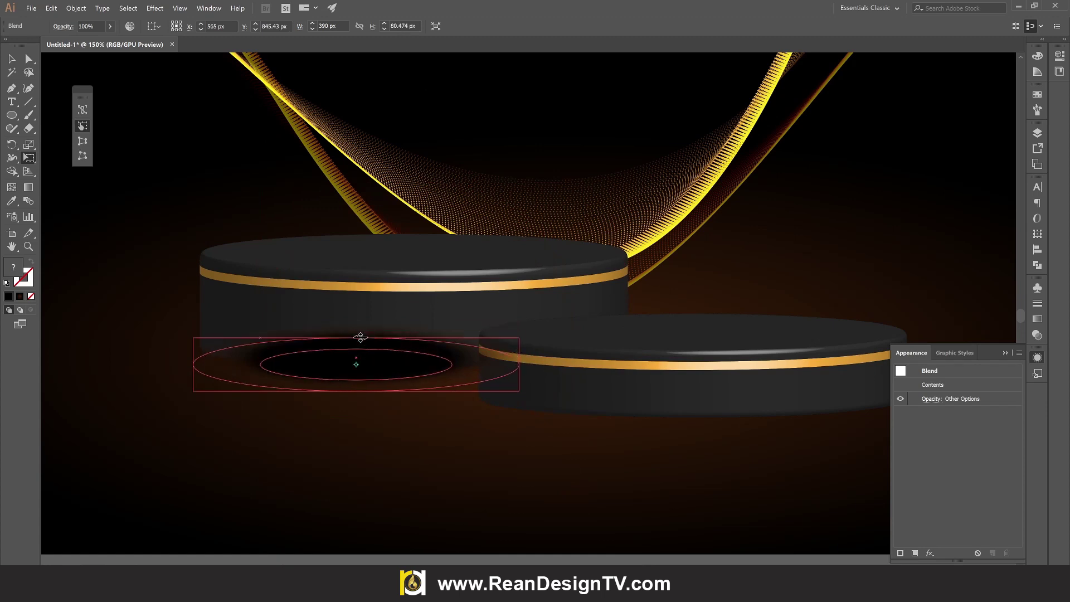
drag(518, 393, 712, 424)
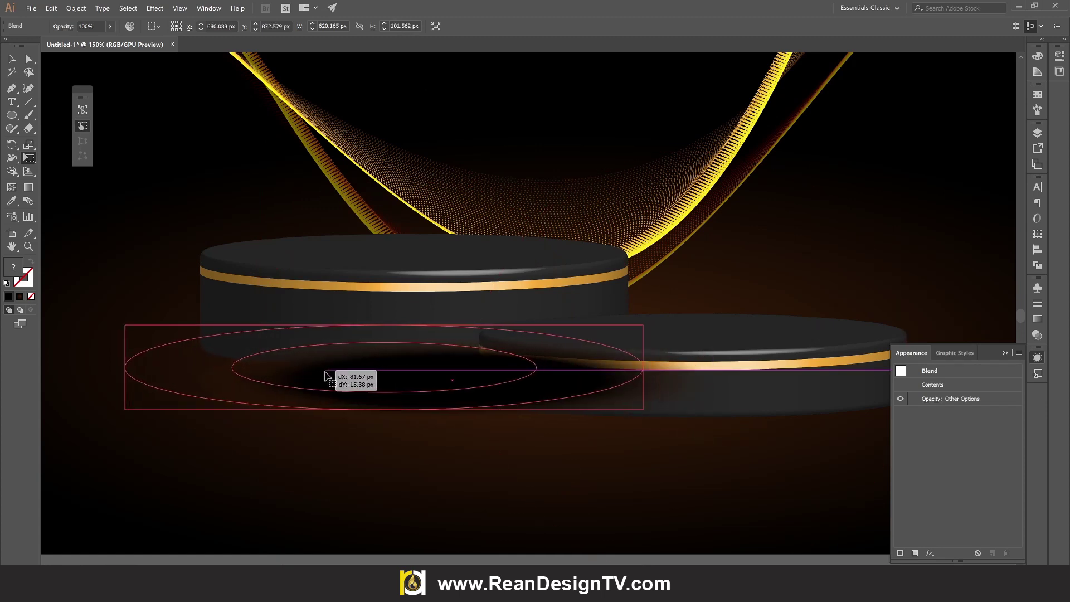
drag(373, 374, 305, 362)
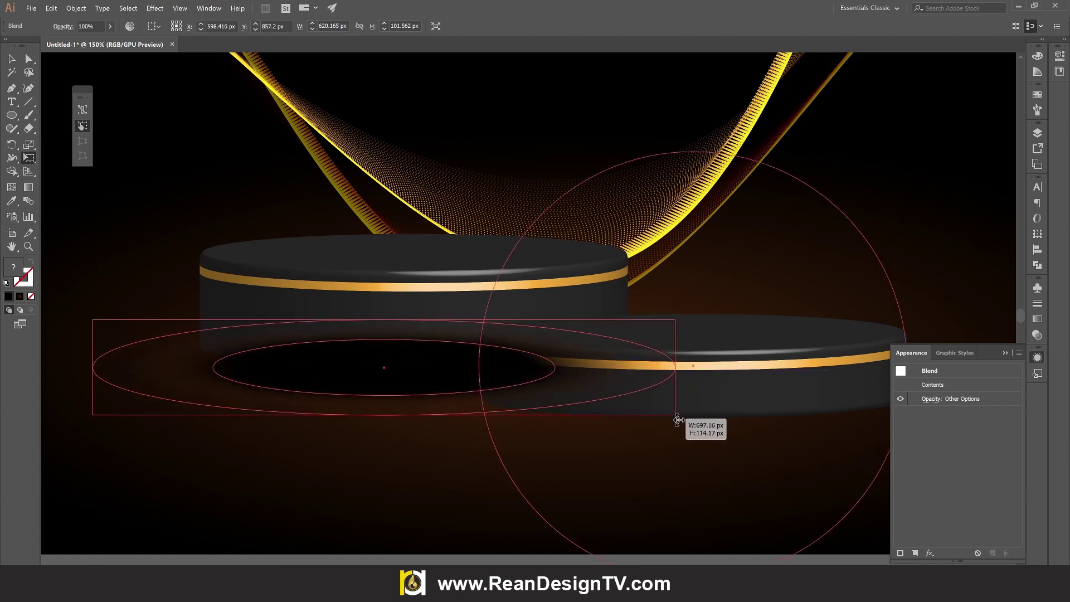
drag(643, 411, 682, 416)
drag(401, 368, 402, 374)
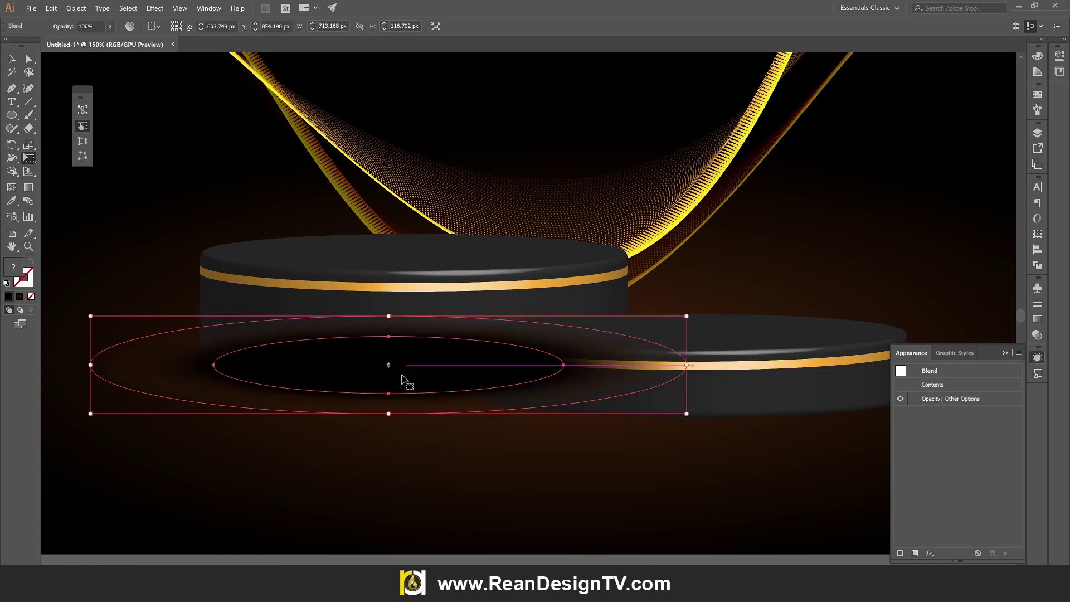
scroll(391, 446, down, 1)
scroll(390, 445, down, 2)
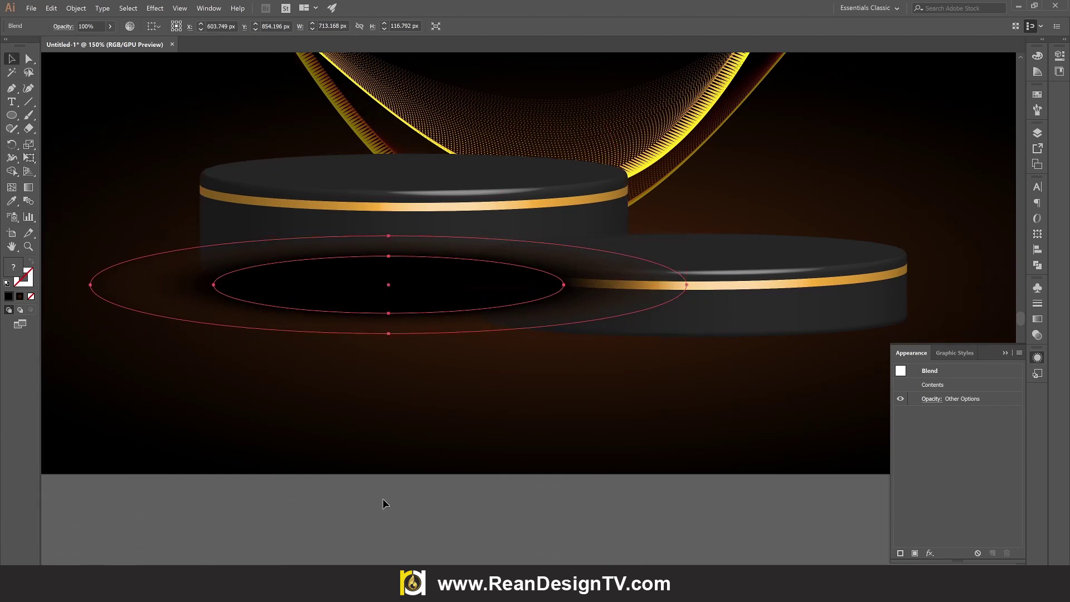
- Set the shadow blend's blending mode to Multiply
key(v)
click(382, 517)
click(324, 291)
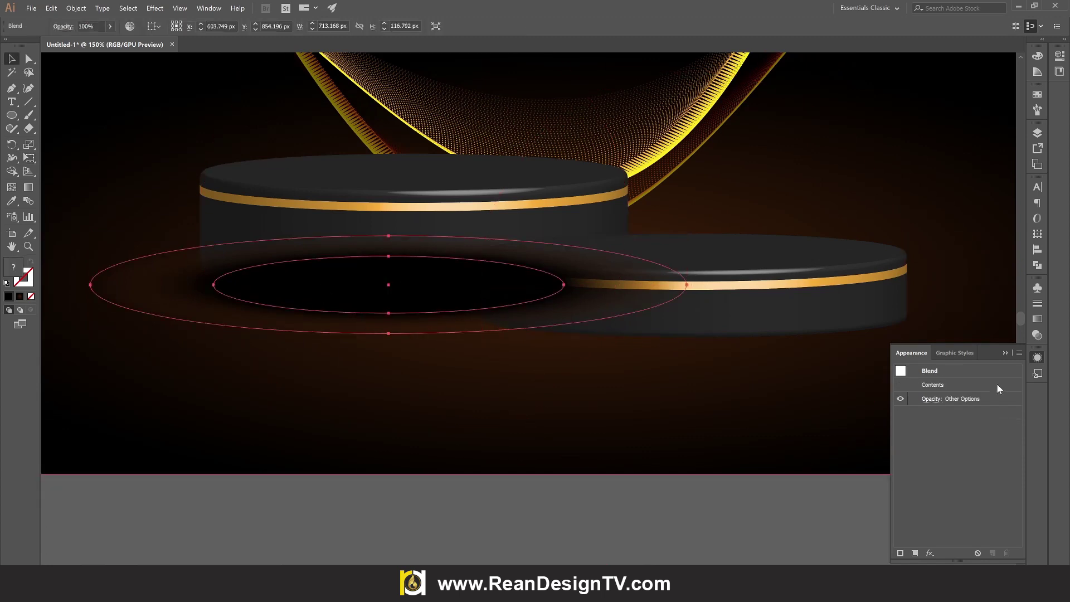
click(1038, 335)
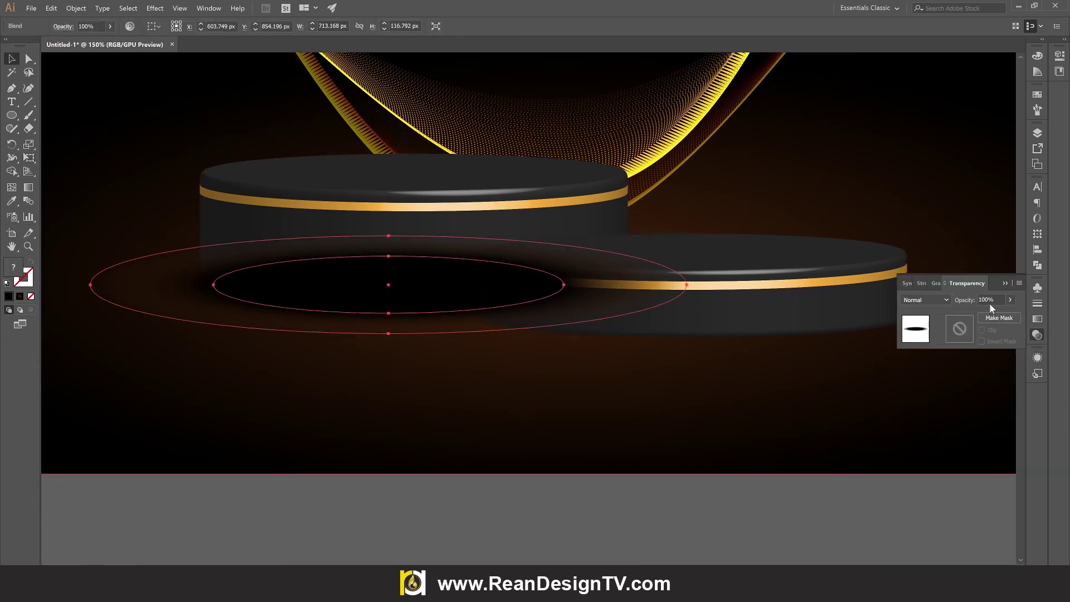
click(944, 299)
click(942, 336)
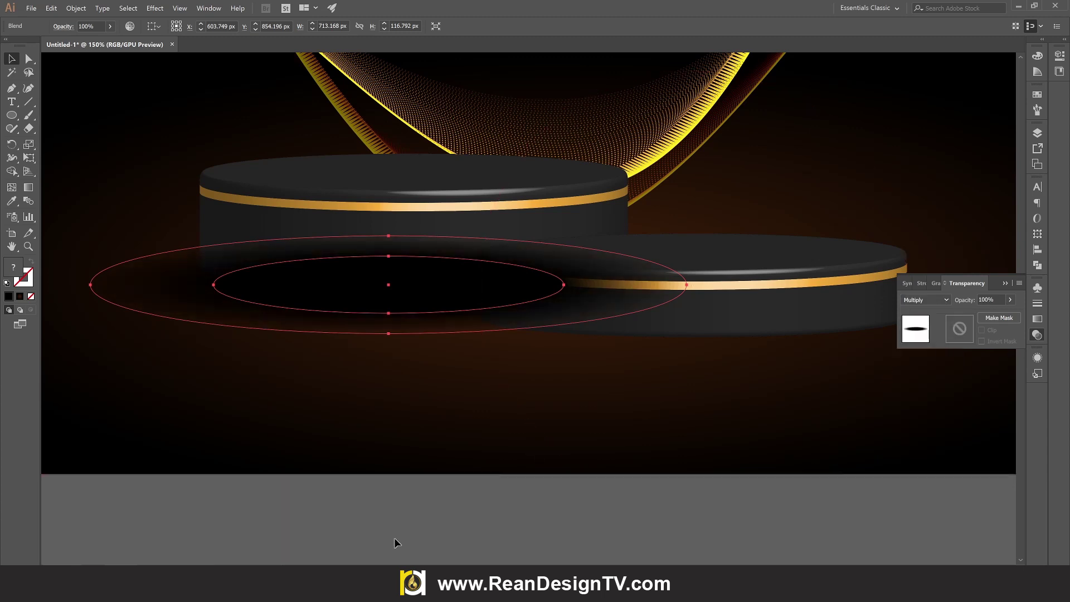
click(390, 519)
- Check the shadow across the view, then select both podium groups
click(299, 327)
drag(249, 513, 433, 516)
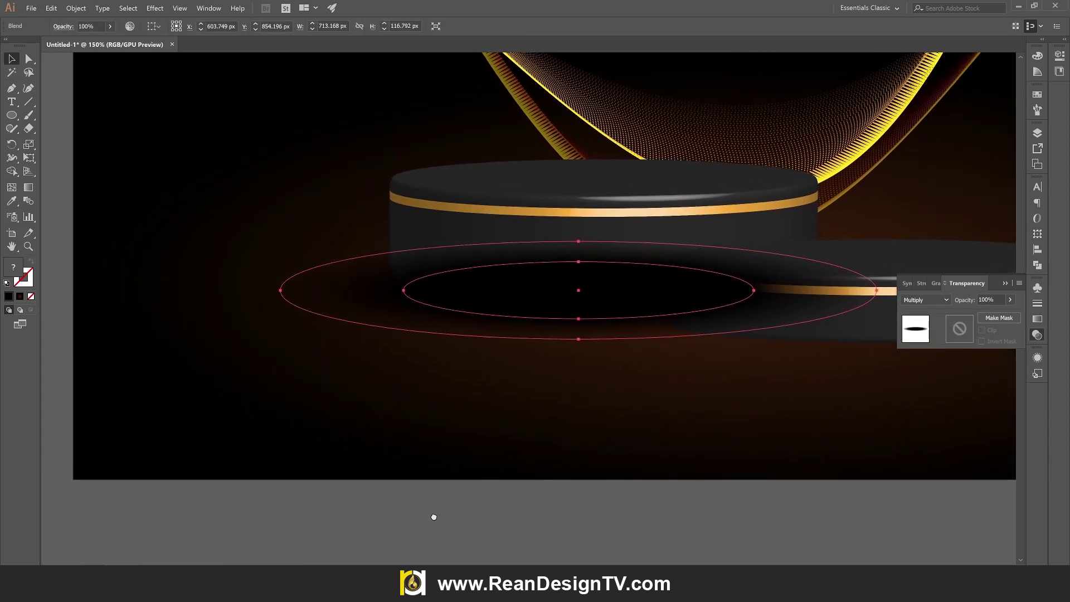
click(432, 516)
click(300, 309)
drag(745, 228, 526, 256)
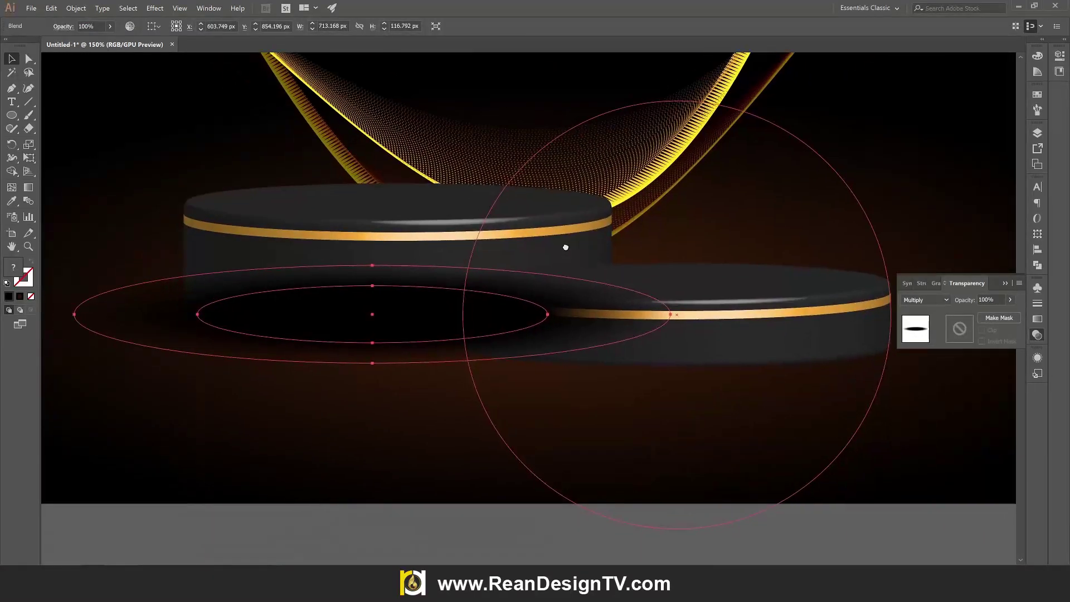
click(296, 212)
shift+click(546, 293)
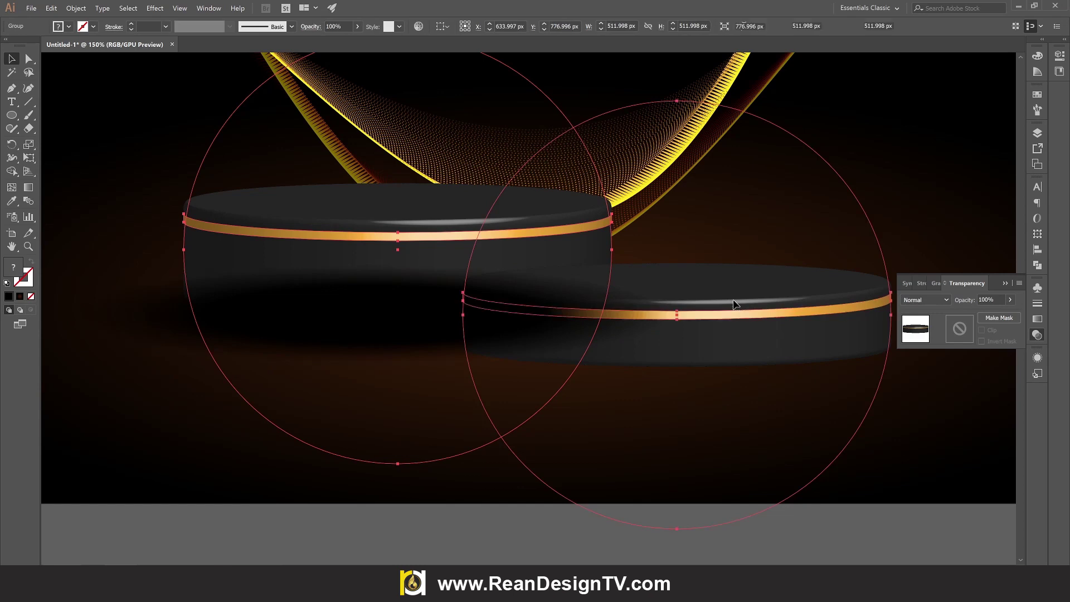
- Bring both podiums in front of the shadow and move the shadow up beneath the left podium
right_click(424, 209)
mouse_move(264, 233)
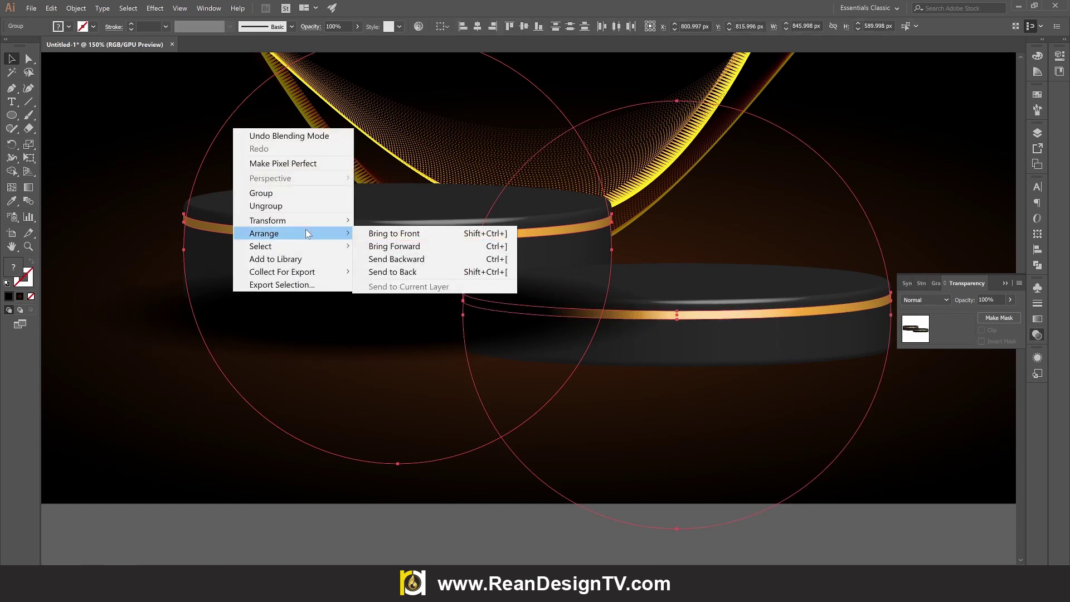
click(423, 233)
click(179, 336)
drag(187, 334, 193, 312)
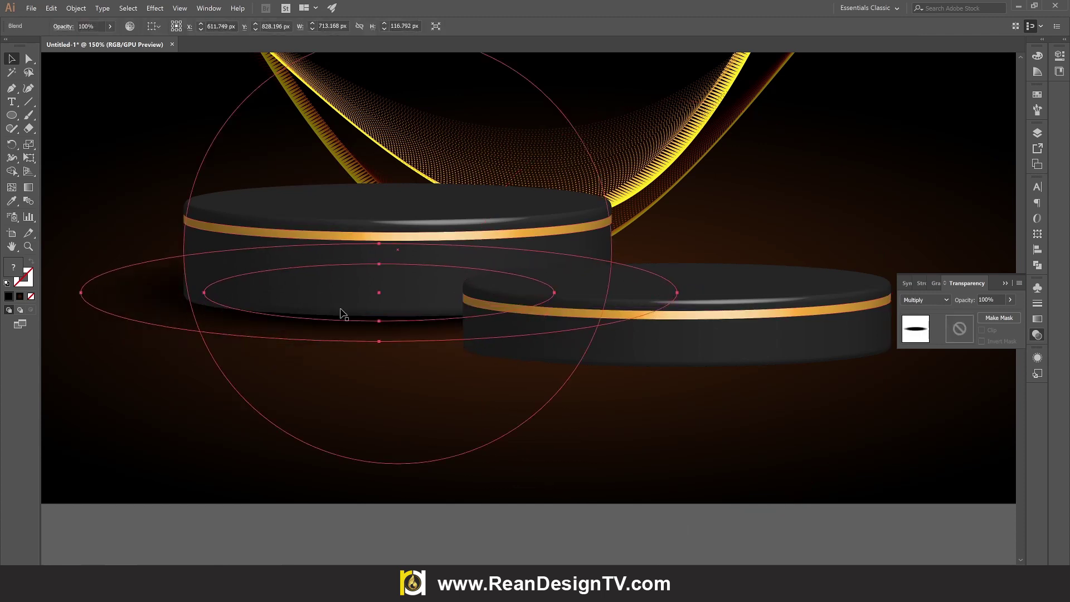
- Flatten the shadow with Free Transform to about 713 × 84 px and shift it slightly right
click(28, 158)
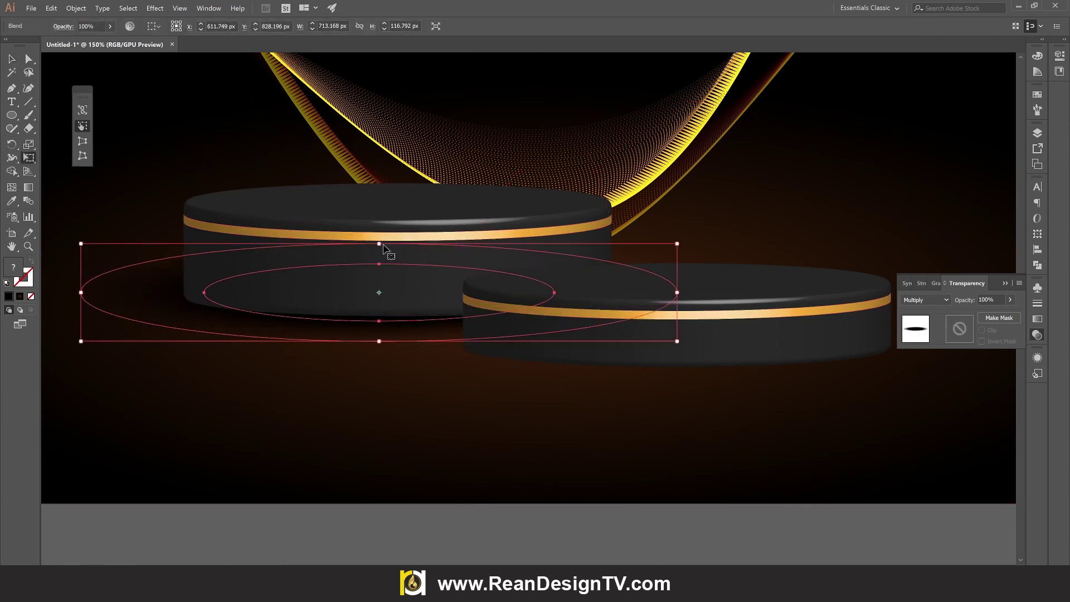
drag(379, 243, 379, 271)
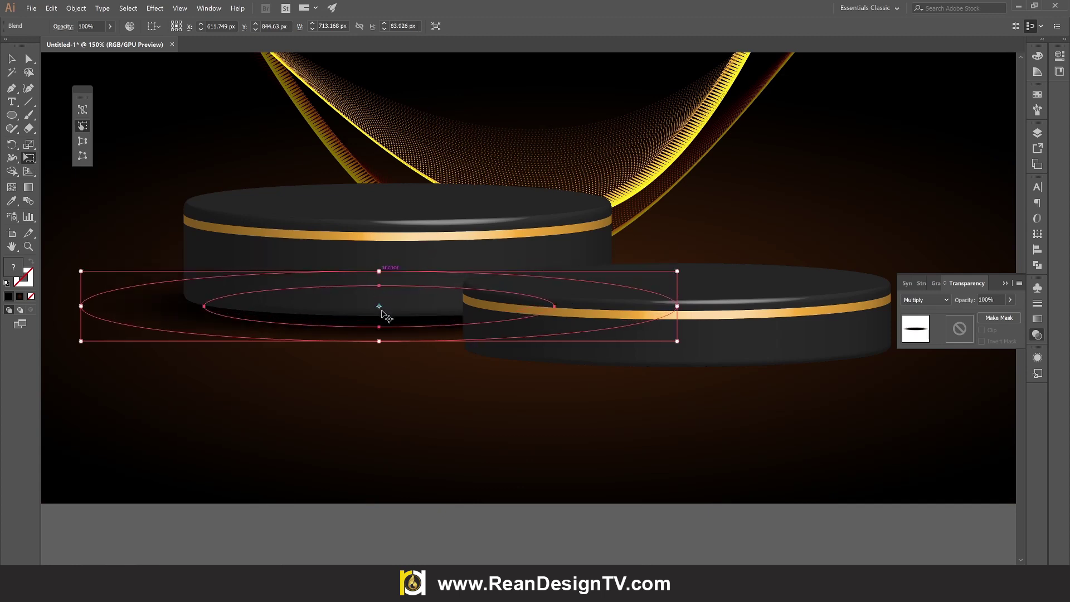
drag(410, 311, 435, 310)
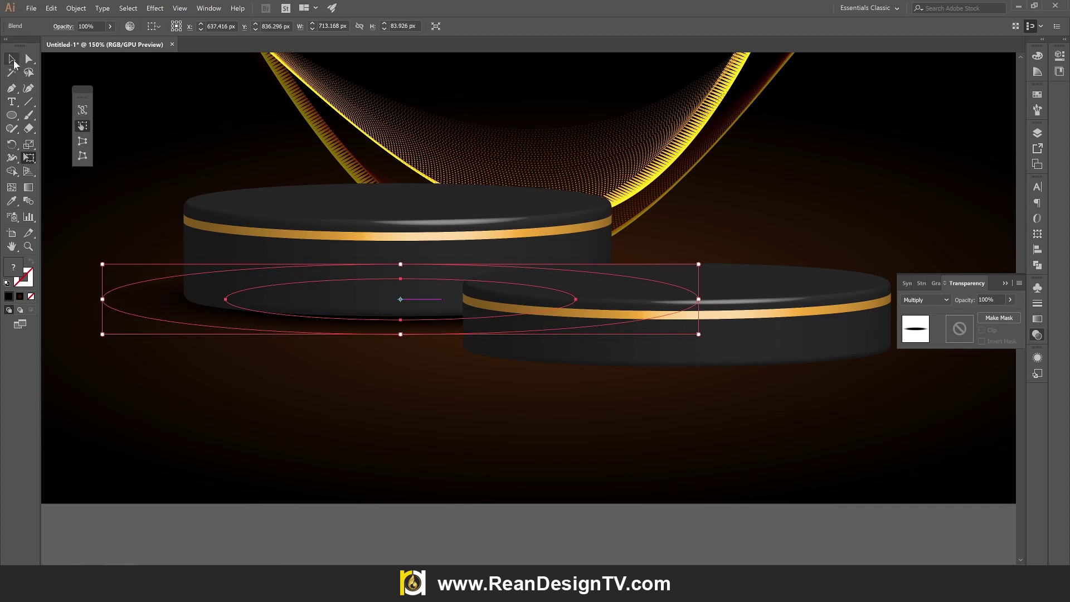
- Zoom out and raise the left podium's shadow slightly, then check its placement
click(13, 59)
scroll(390, 391, down, 3)
click(432, 489)
scroll(425, 478, down, 1)
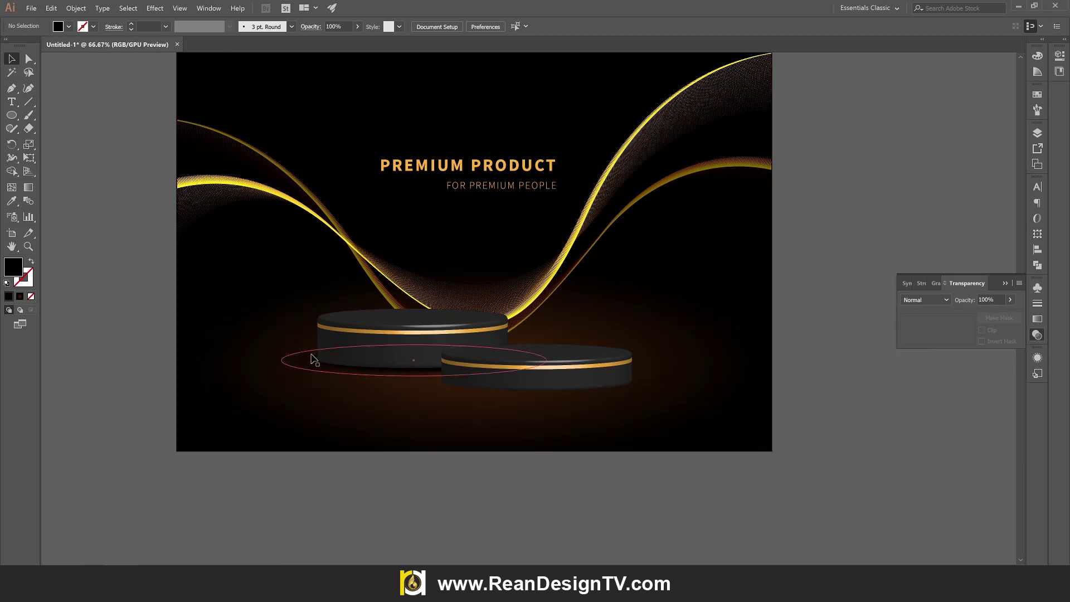
click(294, 365)
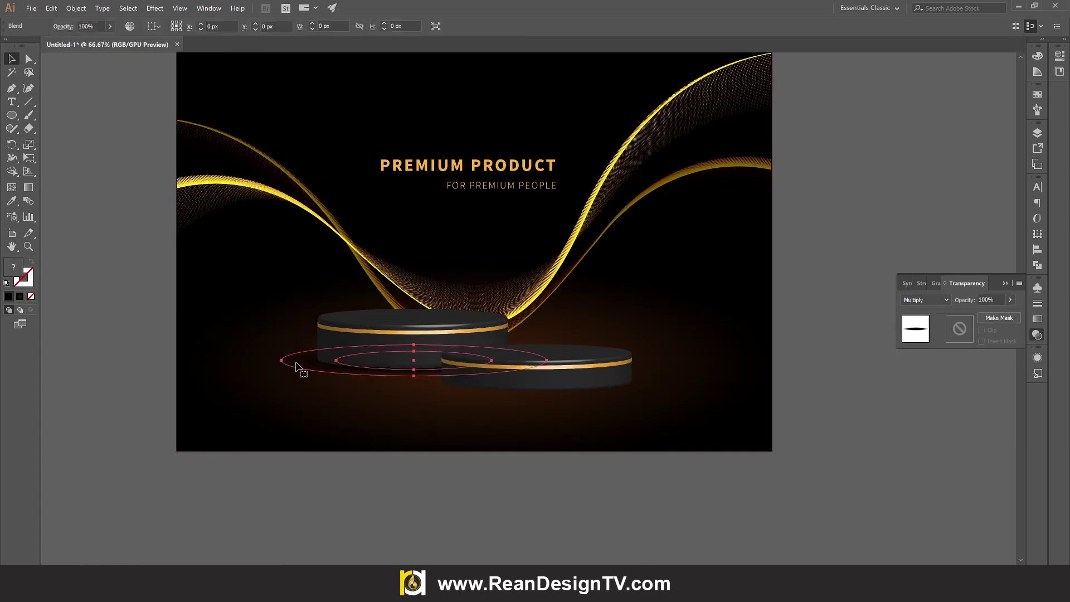
drag(299, 368, 304, 362)
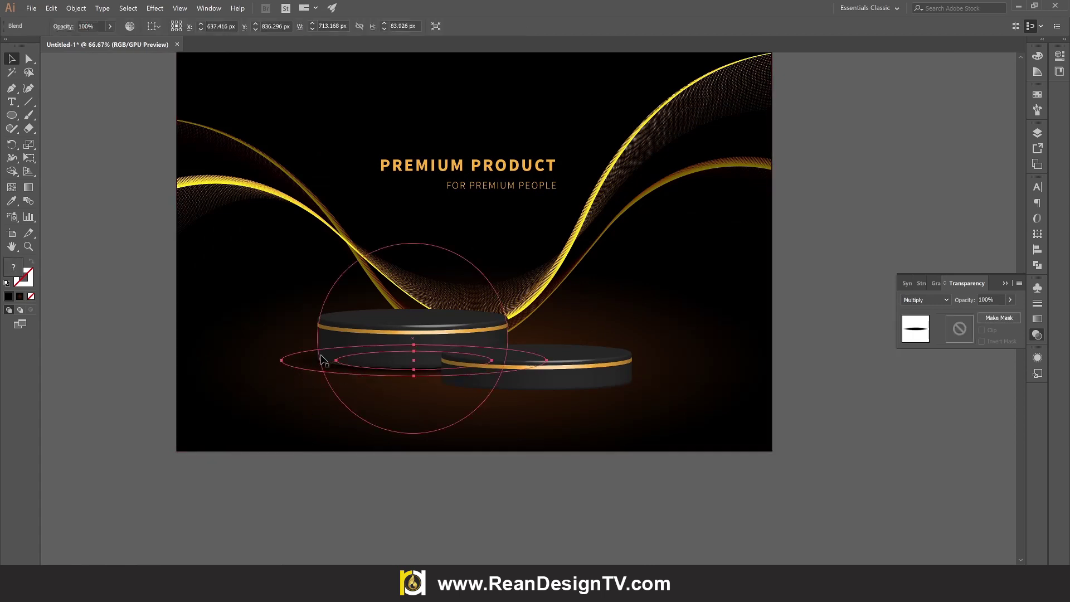
click(430, 512)
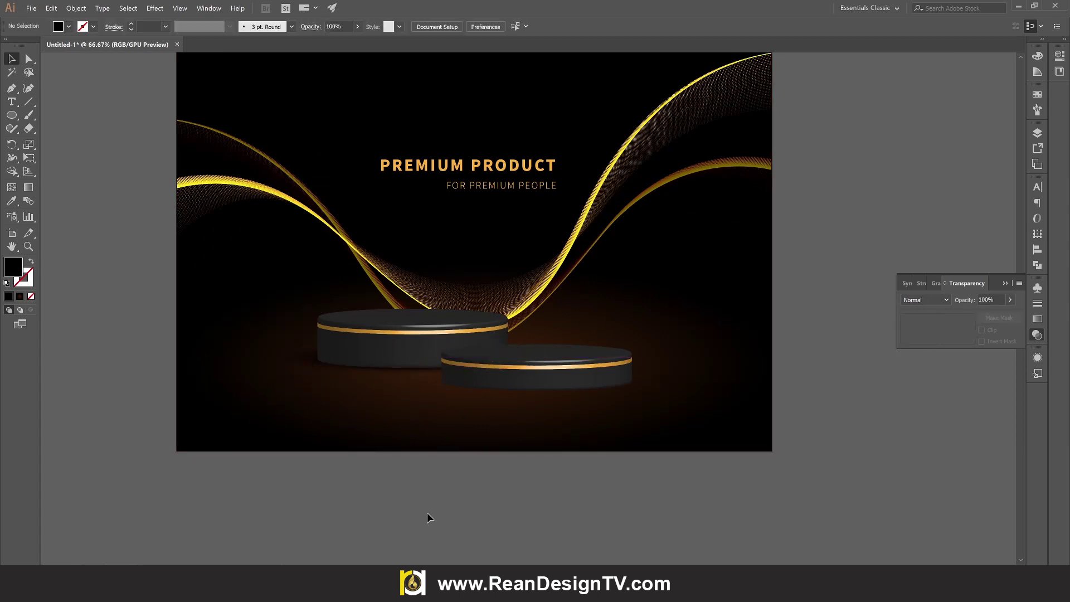
- Nudge the shadow down a few pixels and Alt-drag a copy beneath the right podium
click(302, 367)
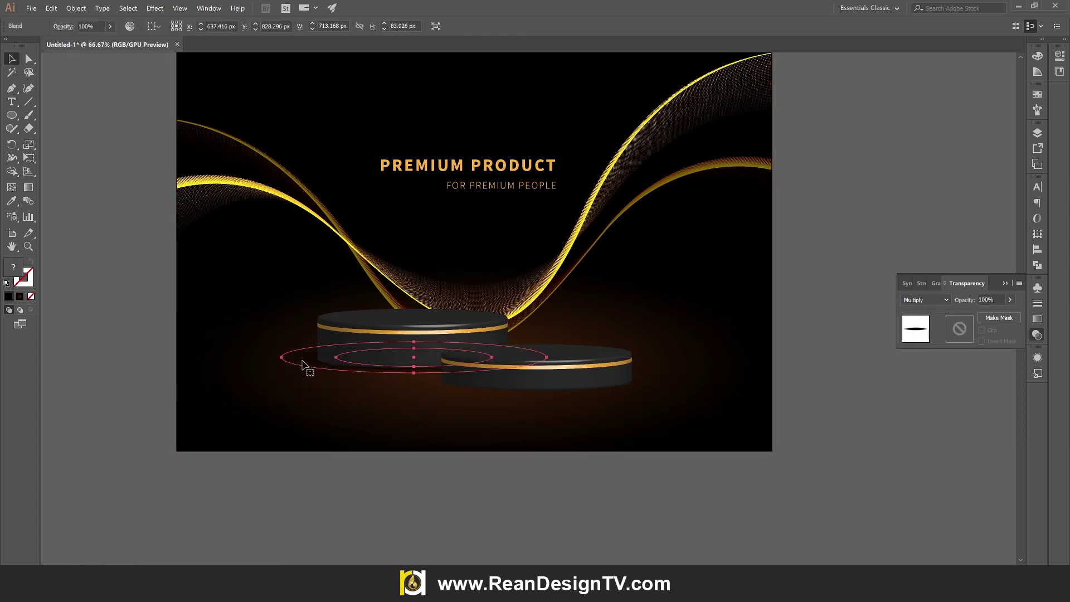
key(Down)
key(Down)
key(Down)
key(Down)
key(Down)
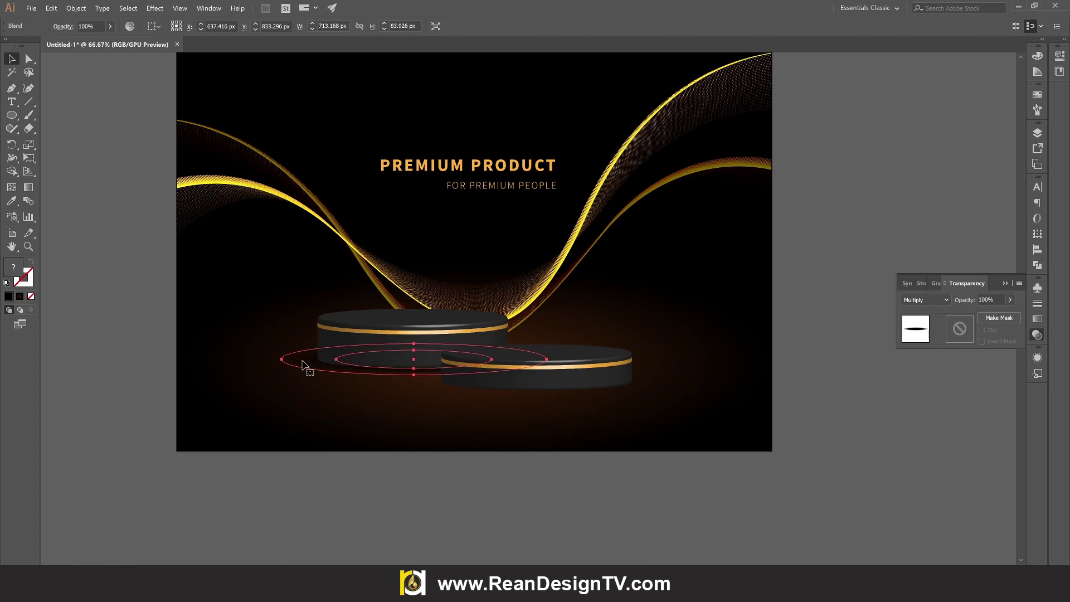
drag(303, 363, 424, 387)
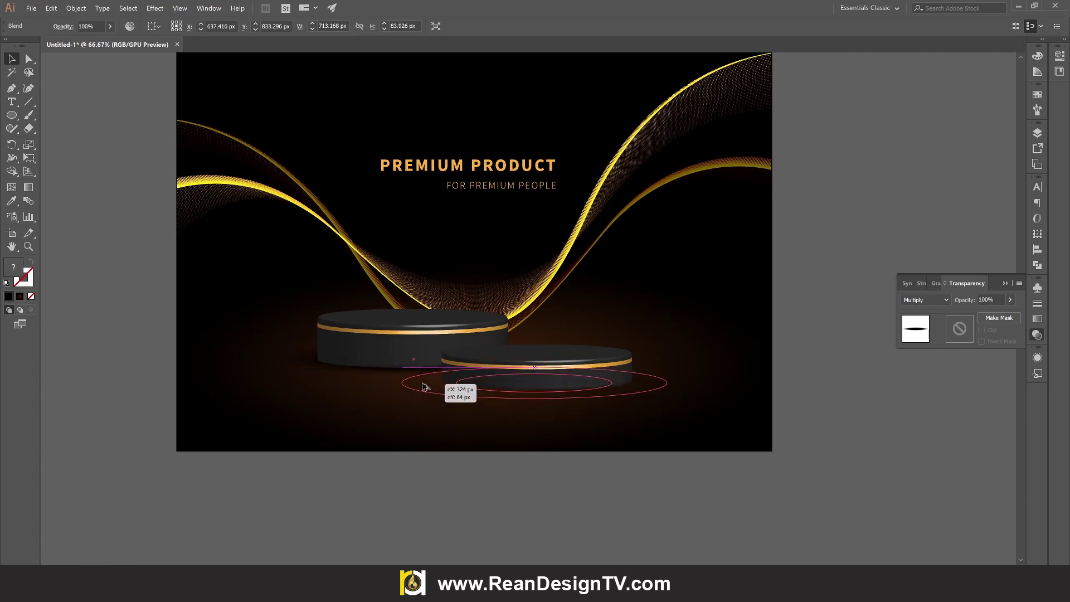
click(526, 502)
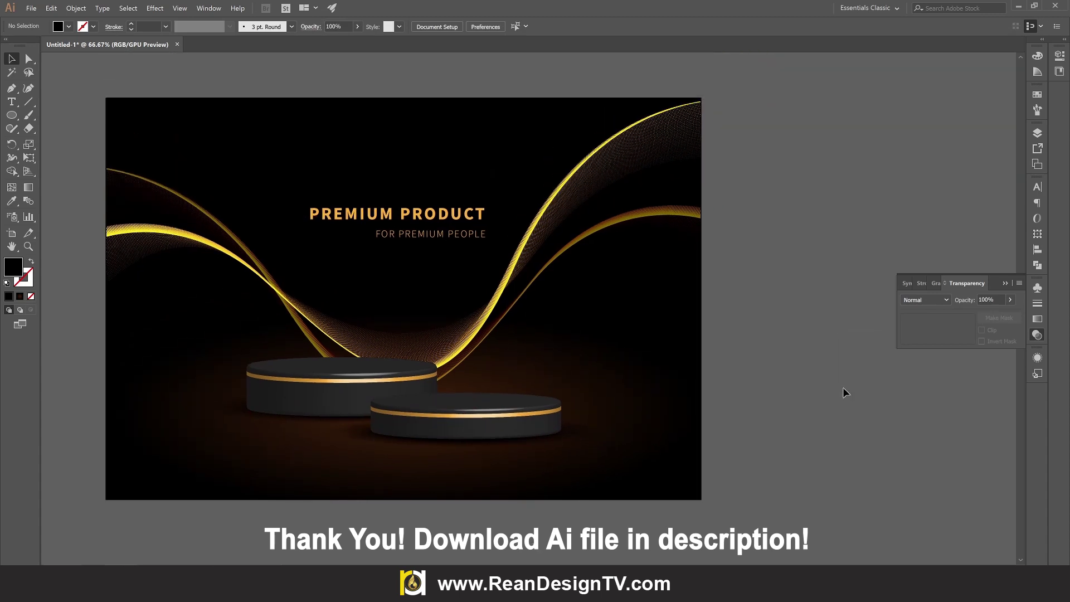